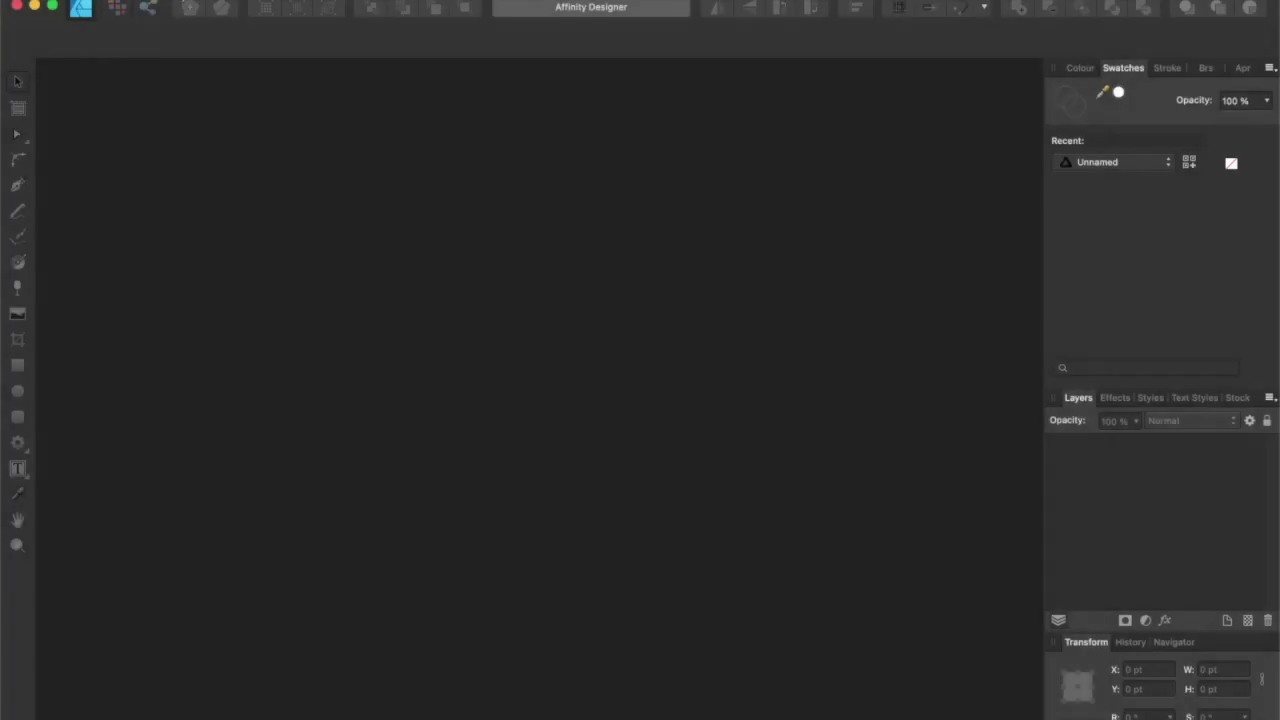
# Create a new document from the iPhone X/XS device preset, 375 × 812 pt with an artboard.
pyautogui.click(186, 2)
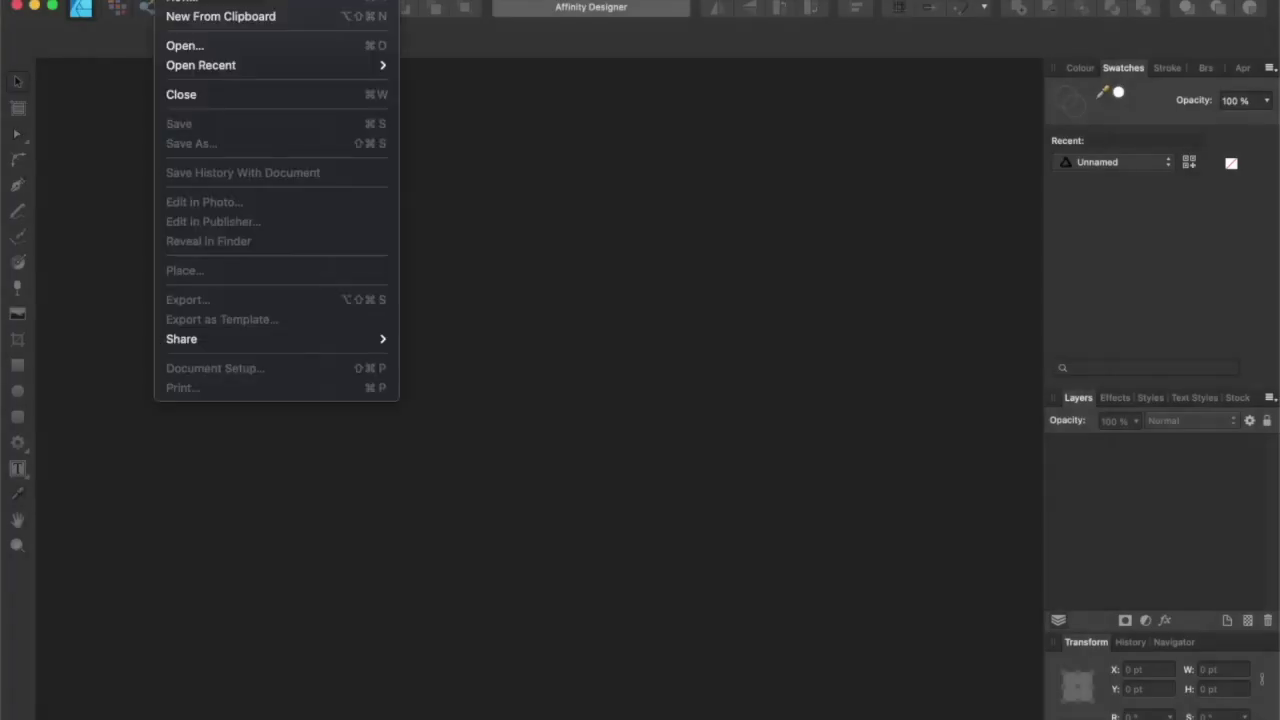
pyautogui.click(186, 4)
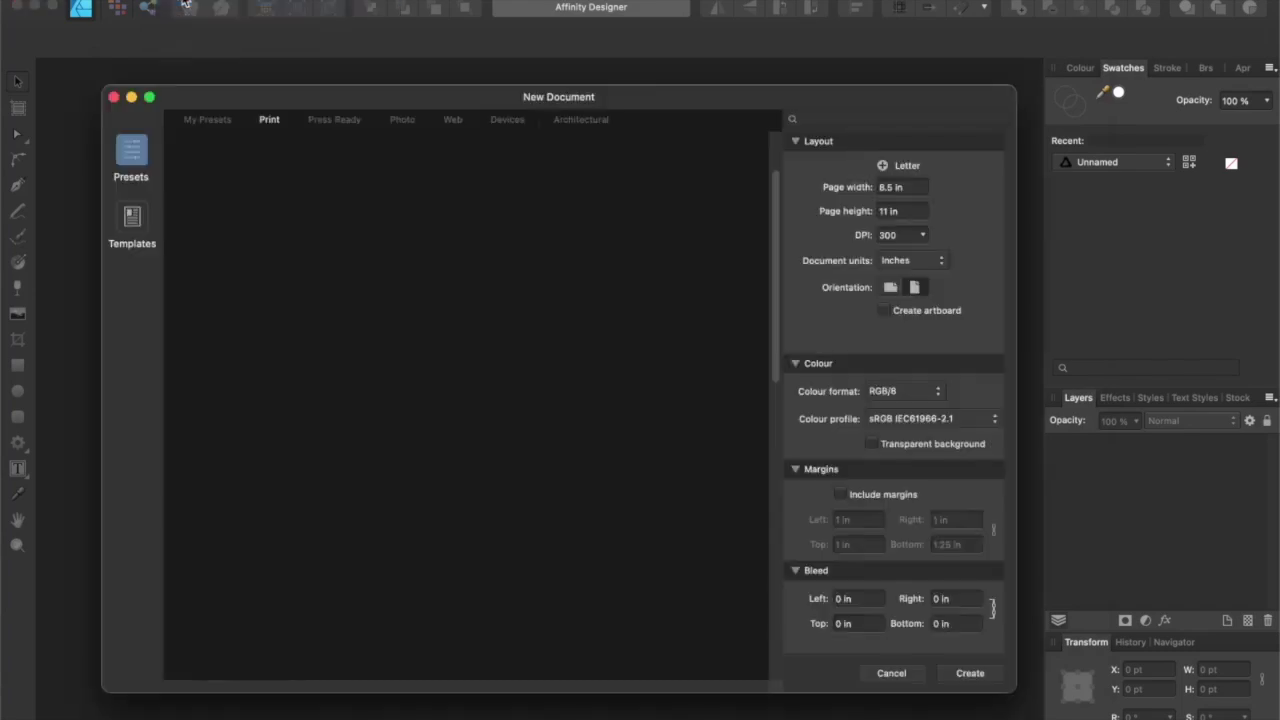
pyautogui.click(508, 121)
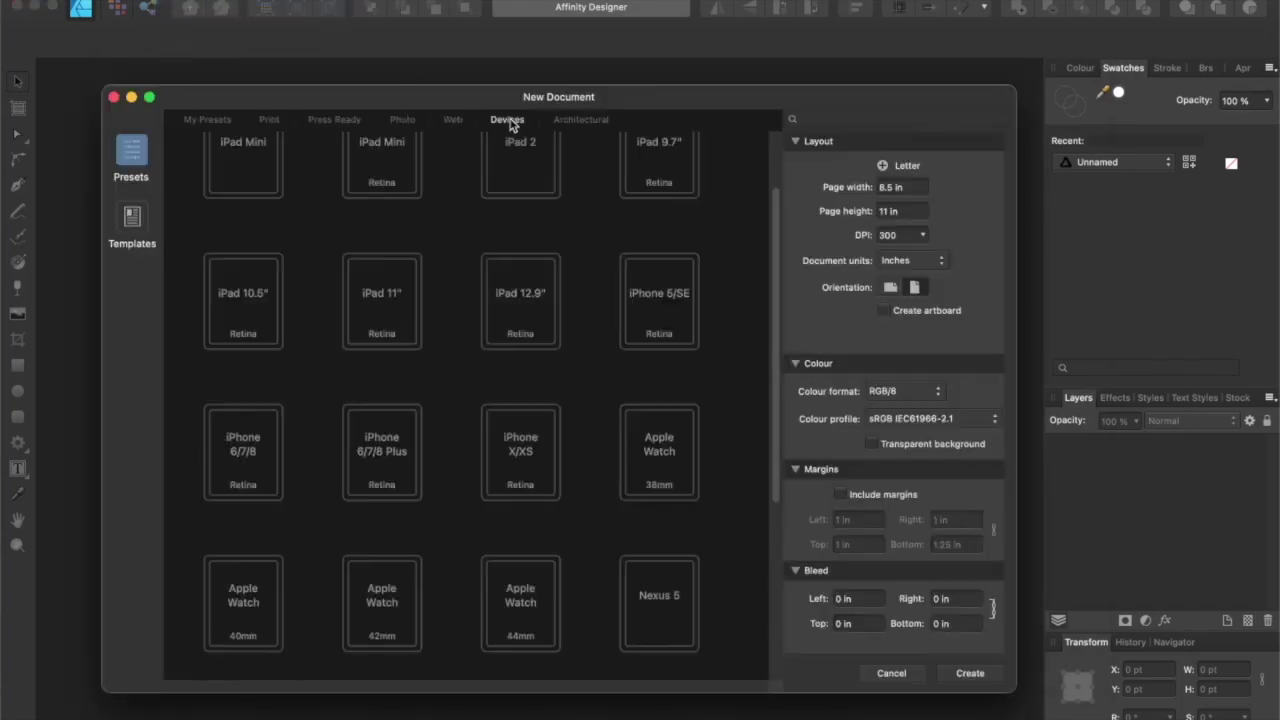
pyautogui.click(520, 470)
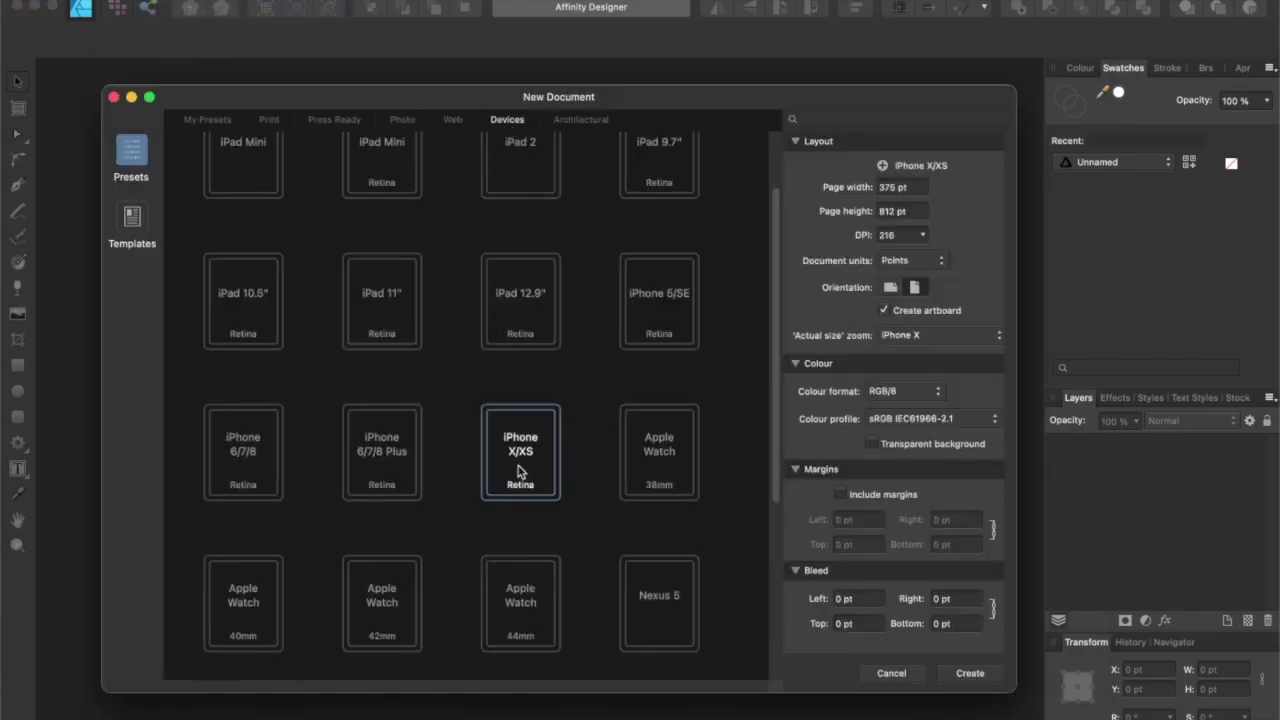
pyautogui.click(969, 675)
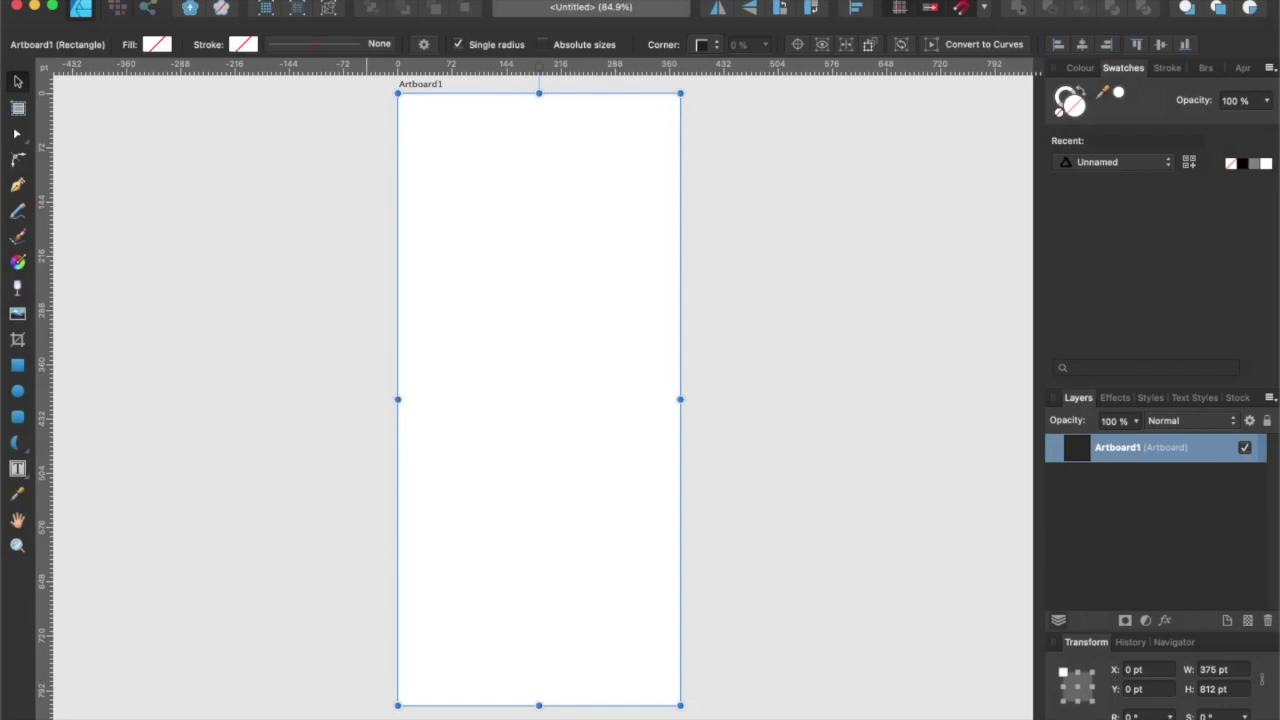
# Place the 2021-01-17 rabbit-and-mountains sketch JPG from the 01 Designer Files folder and align it to cover the whole artboard.
pyautogui.click(175, 0)
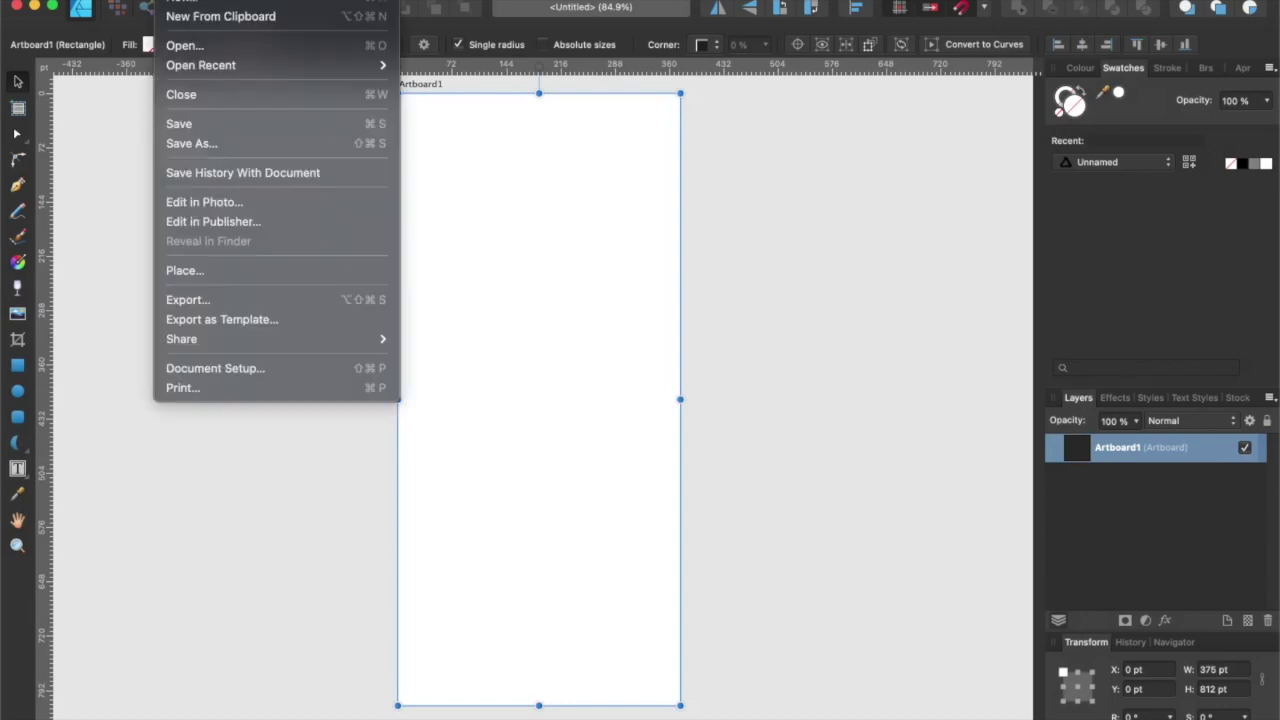
pyautogui.click(222, 273)
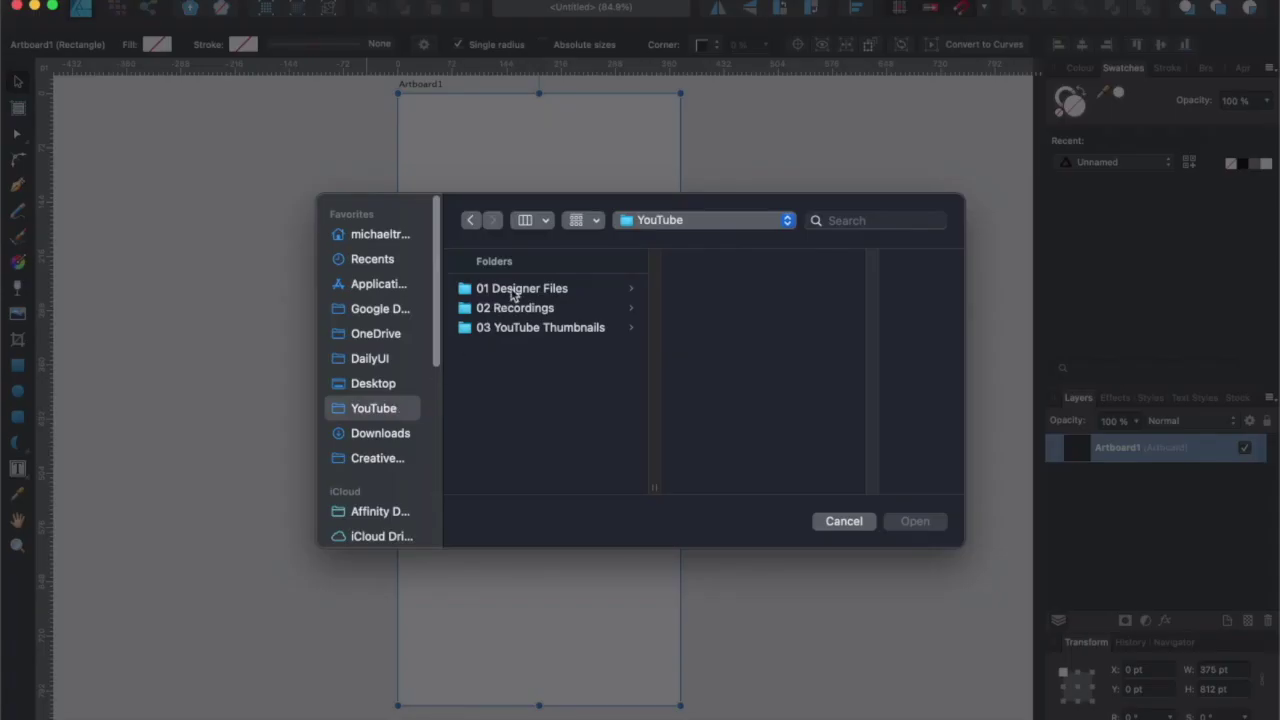
pyautogui.click(512, 289)
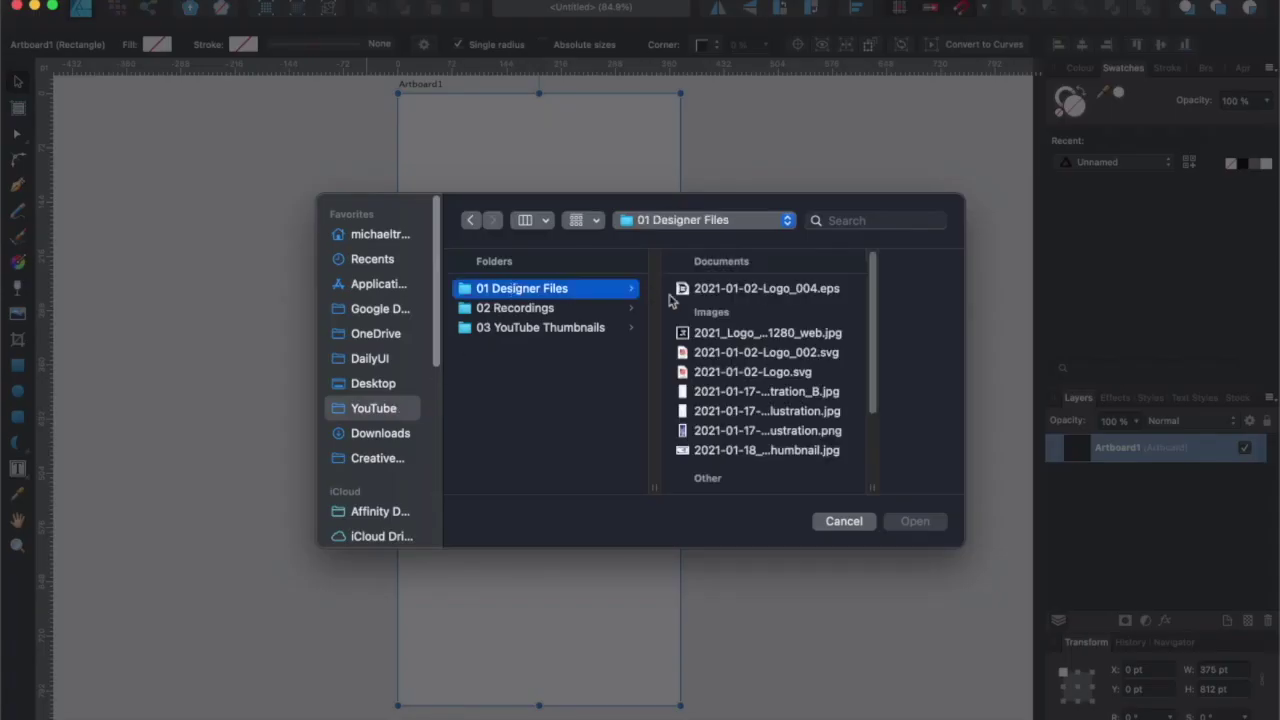
pyautogui.scroll(-2, 765, 350)
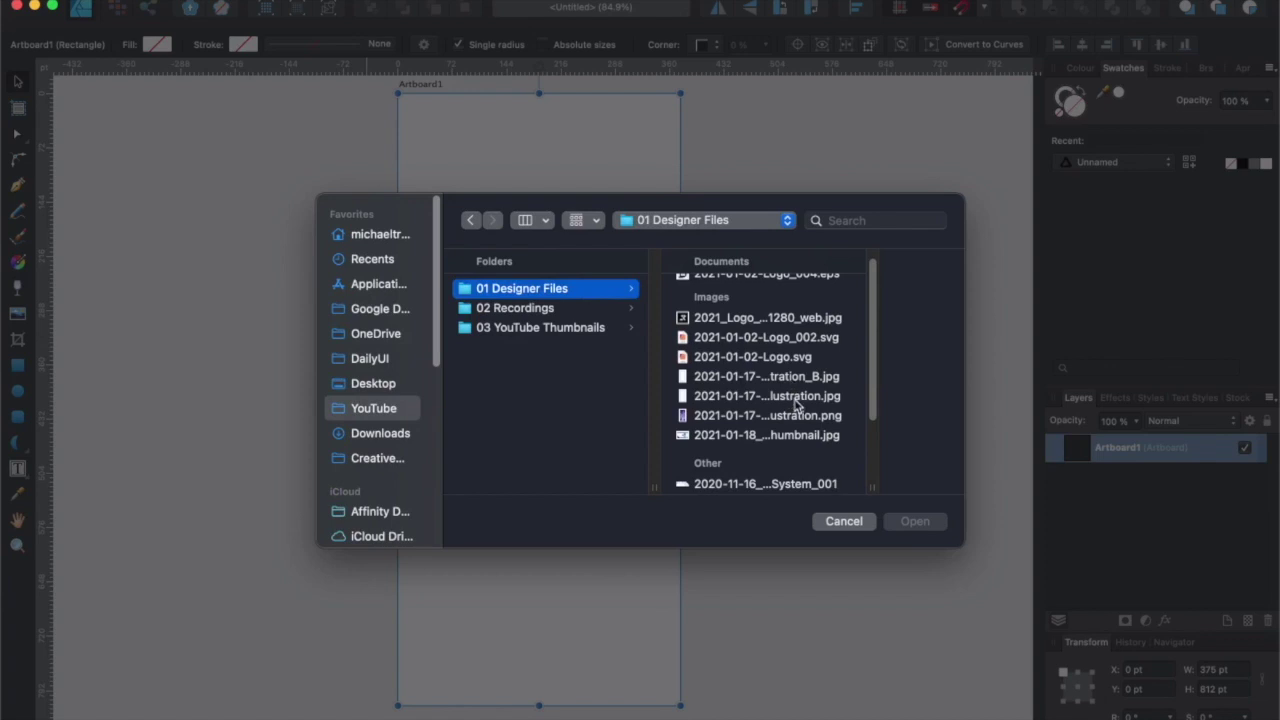
pyautogui.click(796, 401)
pyautogui.click(797, 400)
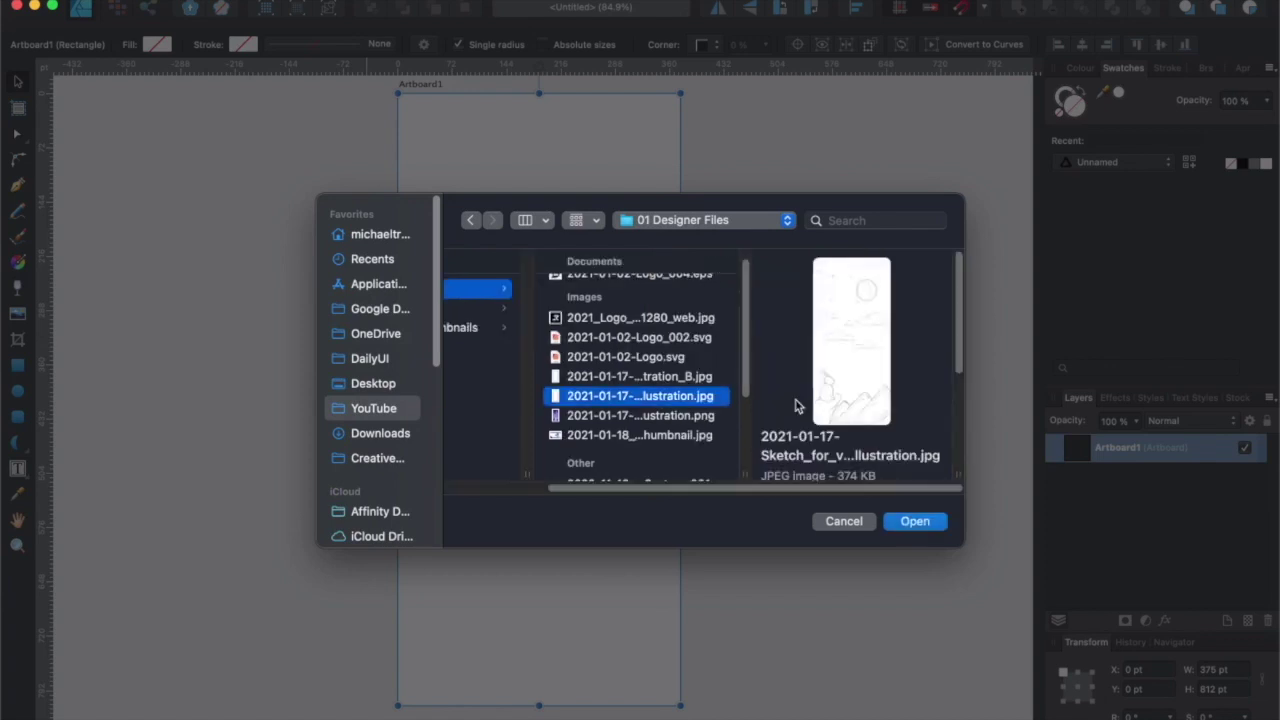
pyautogui.click(913, 523)
pyautogui.click(470, 170)
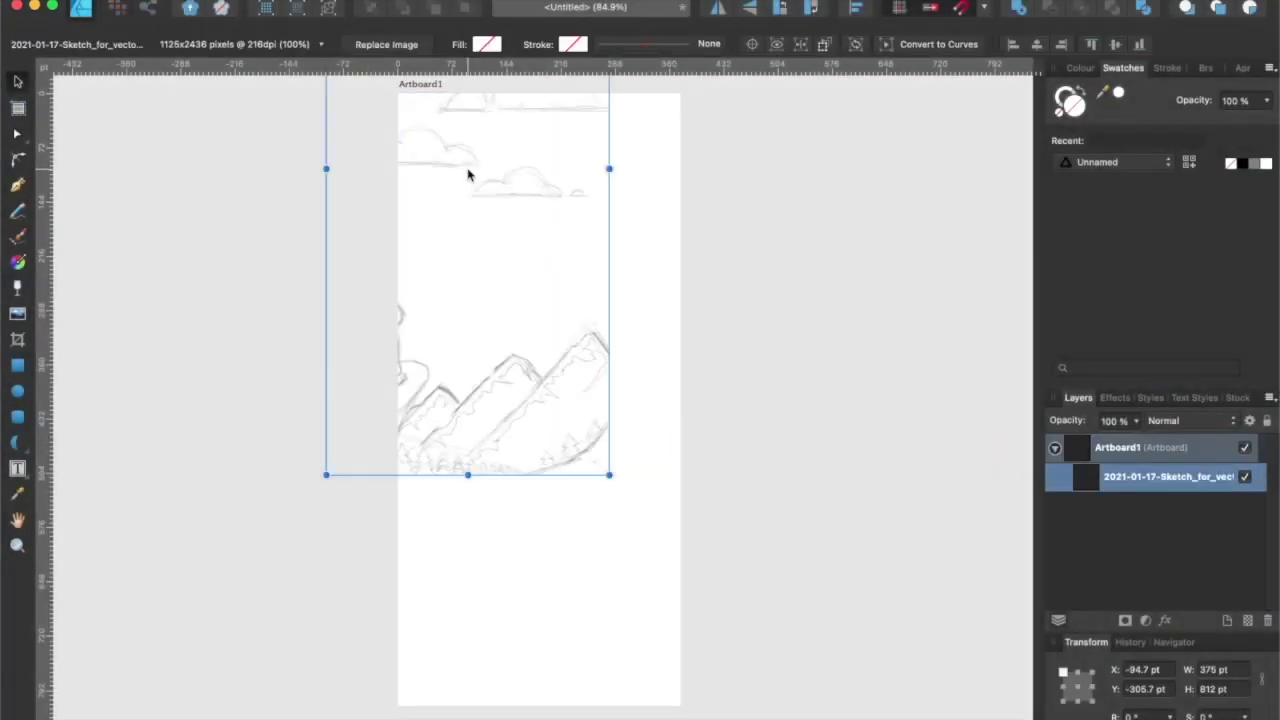
pyautogui.moveTo(513, 176)
pyautogui.mouseDown()
pyautogui.moveTo(583, 357)
pyautogui.moveTo(585, 408)
pyautogui.mouseUp()
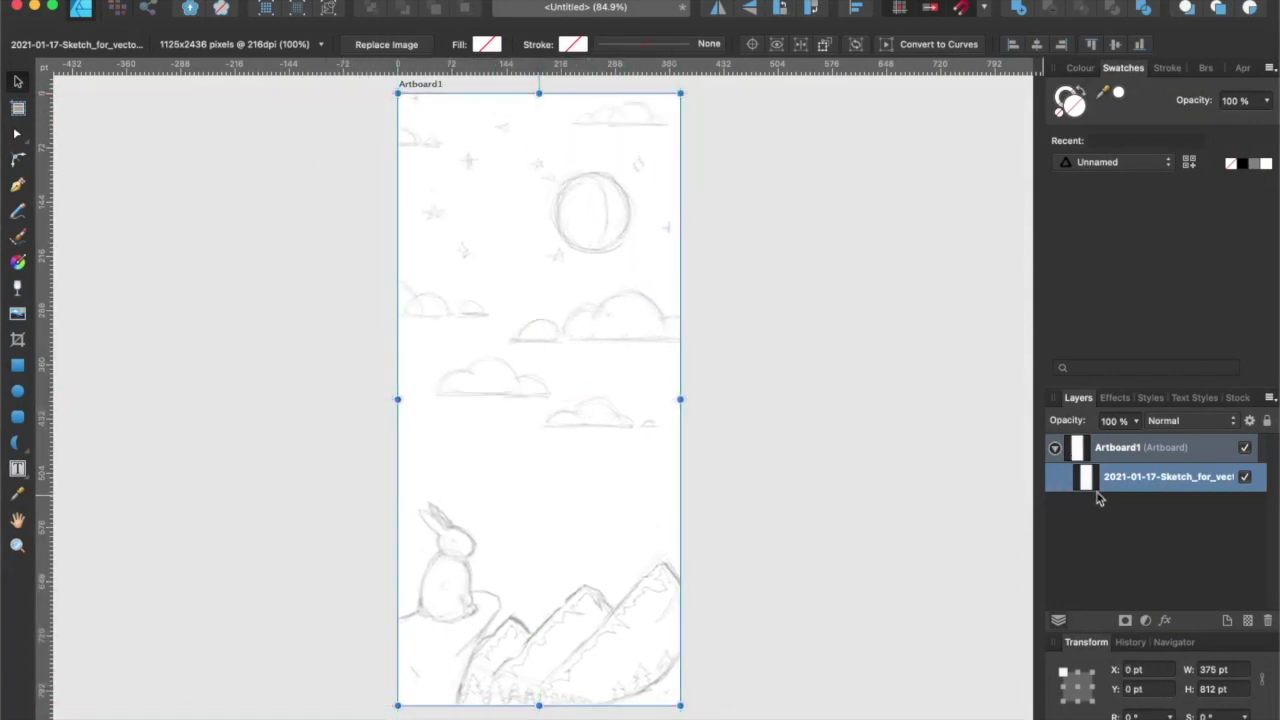
# Add three new empty layers above the placed sketch.
pyautogui.click(1229, 621)
pyautogui.click(1229, 621)
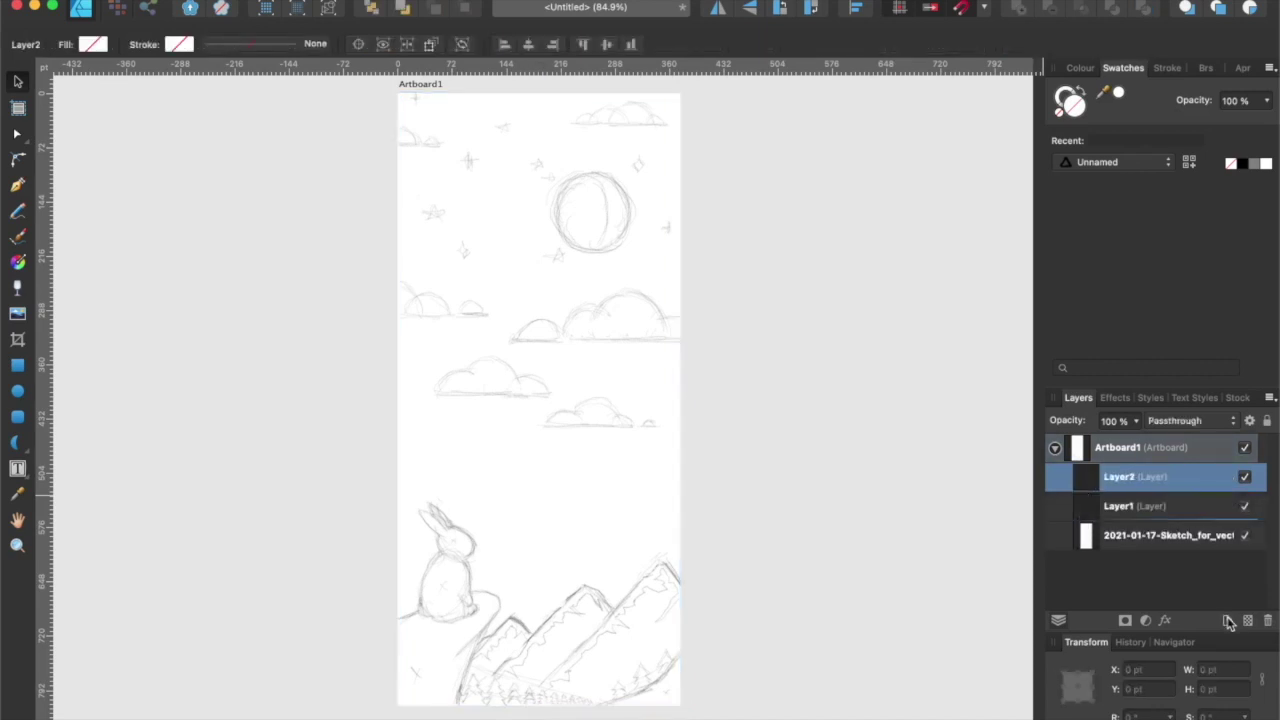
pyautogui.click(1229, 621)
# Rename the lowest of the three new layers, directly above the sketch, as Background.
pyautogui.click(1120, 537)
pyautogui.doubleClick(1120, 537)
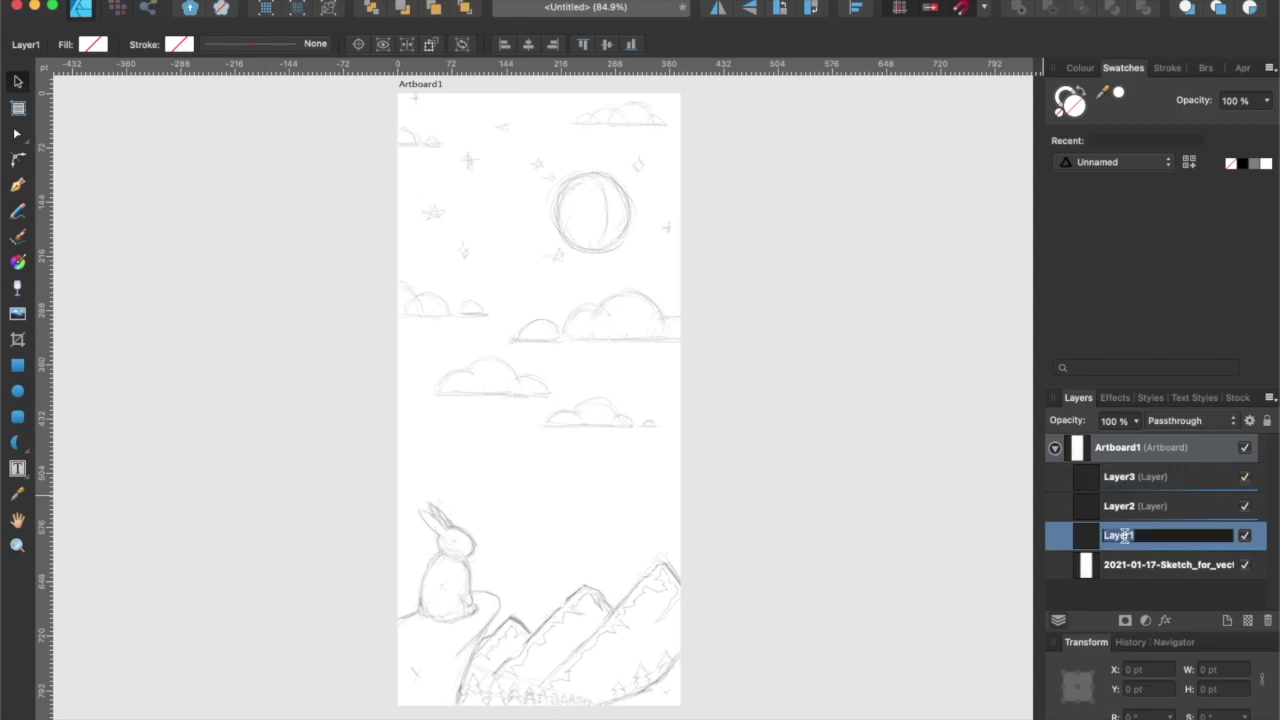
pyautogui.write('Background')
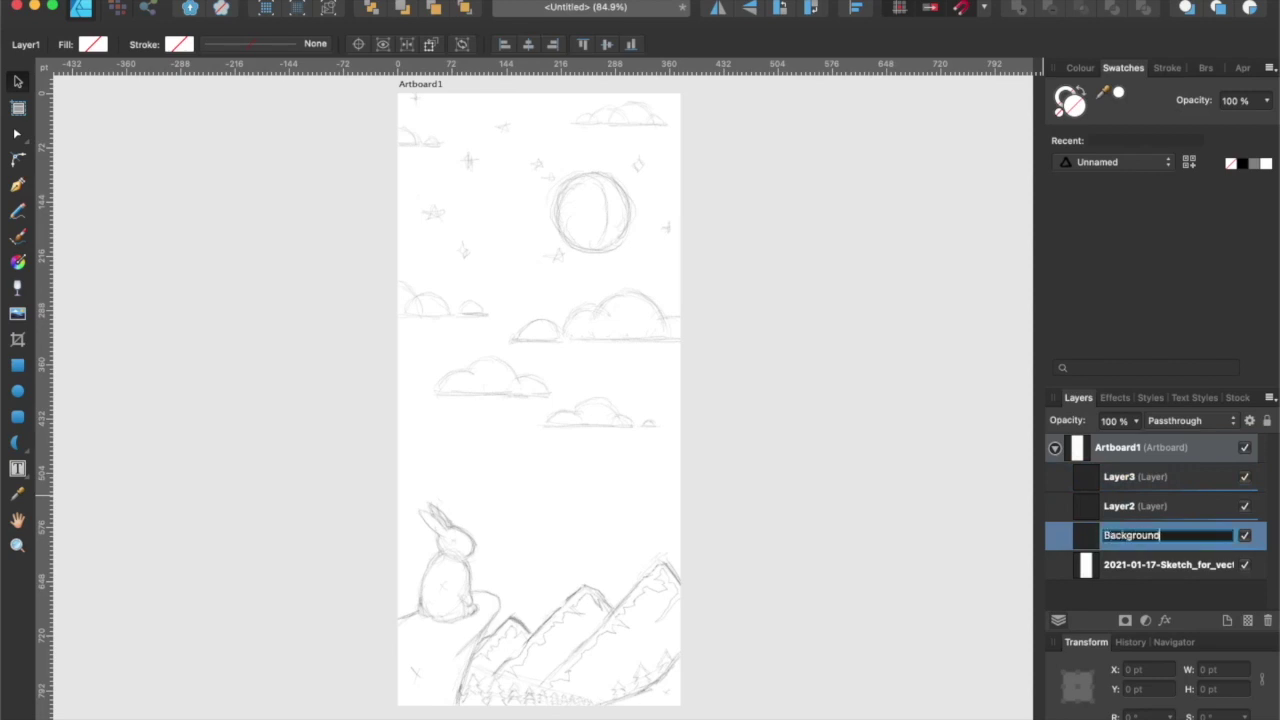
pyautogui.press('Return')
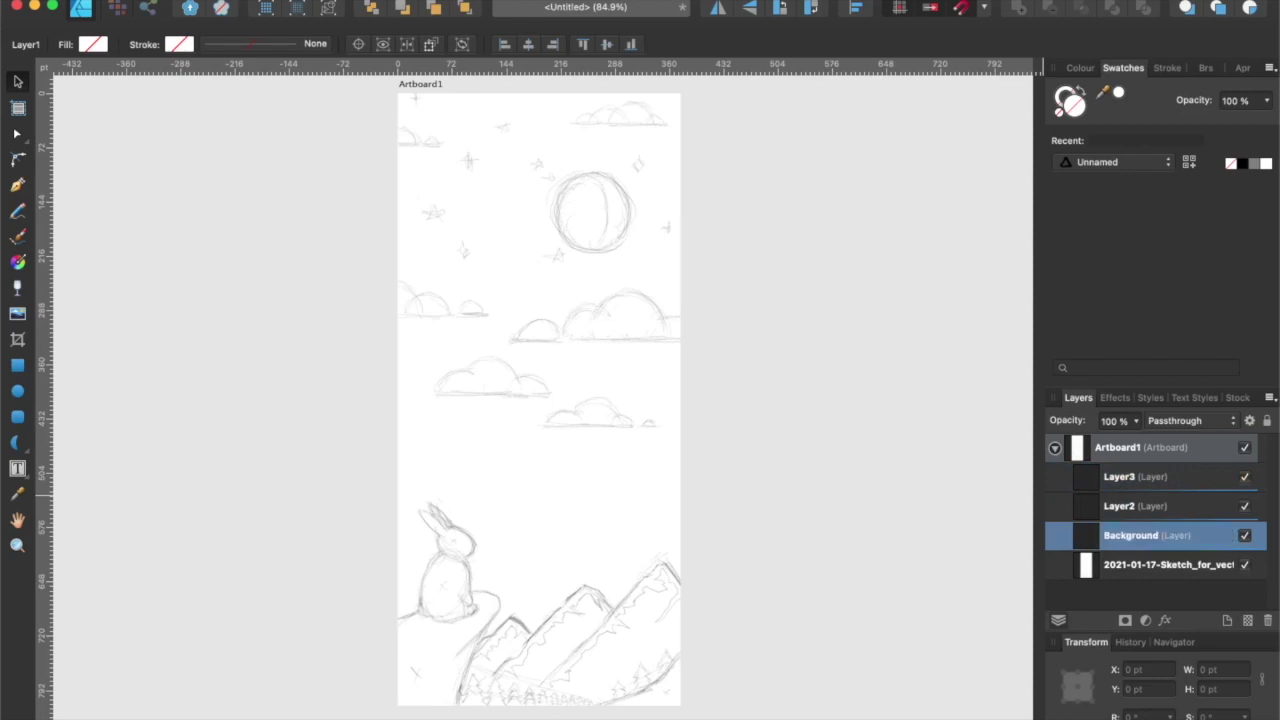
# Rename the middle of the three new layers as Middleground.
pyautogui.click(1134, 505)
pyautogui.doubleClick(1134, 505)
pyautogui.write('M')
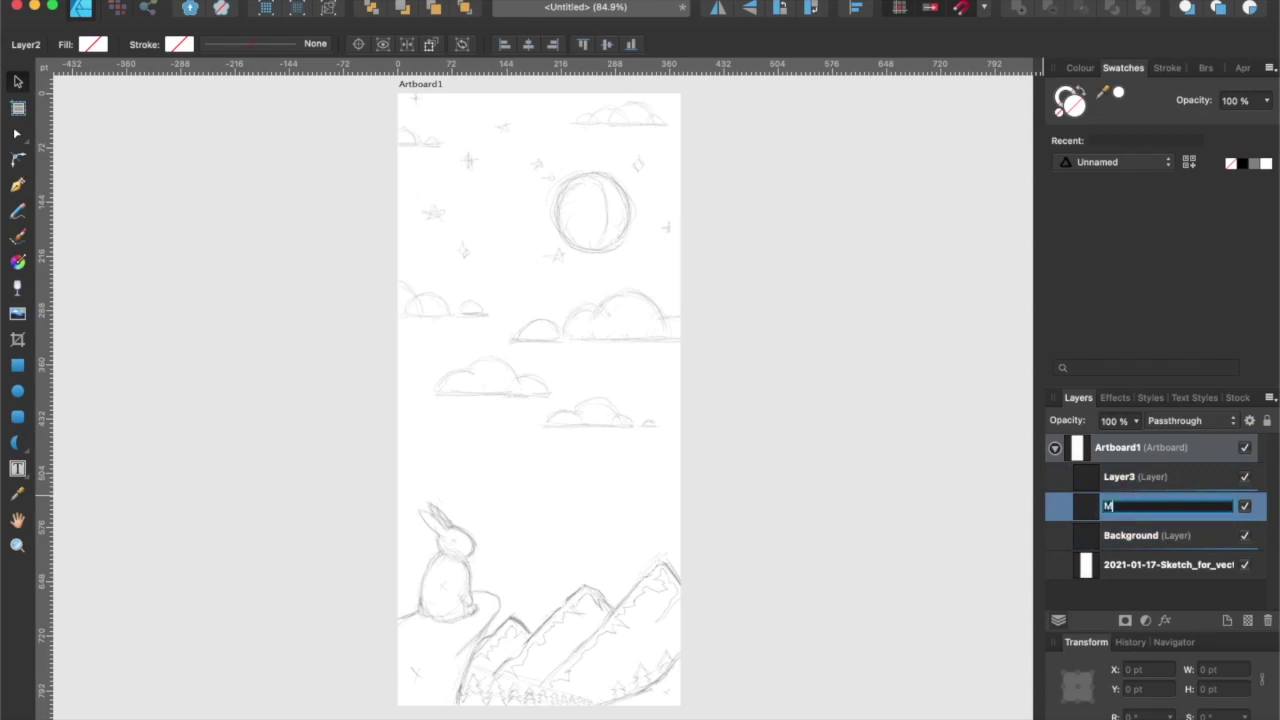
pyautogui.write('iddle Group')
pyautogui.press('BackSpace')
pyautogui.press('BackSpace')
pyautogui.press('BackSpace')
pyautogui.press('BackSpace')
pyautogui.press('BackSpace')
pyautogui.press('BackSpace')
pyautogui.write('ground')
pyautogui.press('Return')
# Rename the topmost of the three new layers as Foreground.
pyautogui.doubleClick(1138, 479)
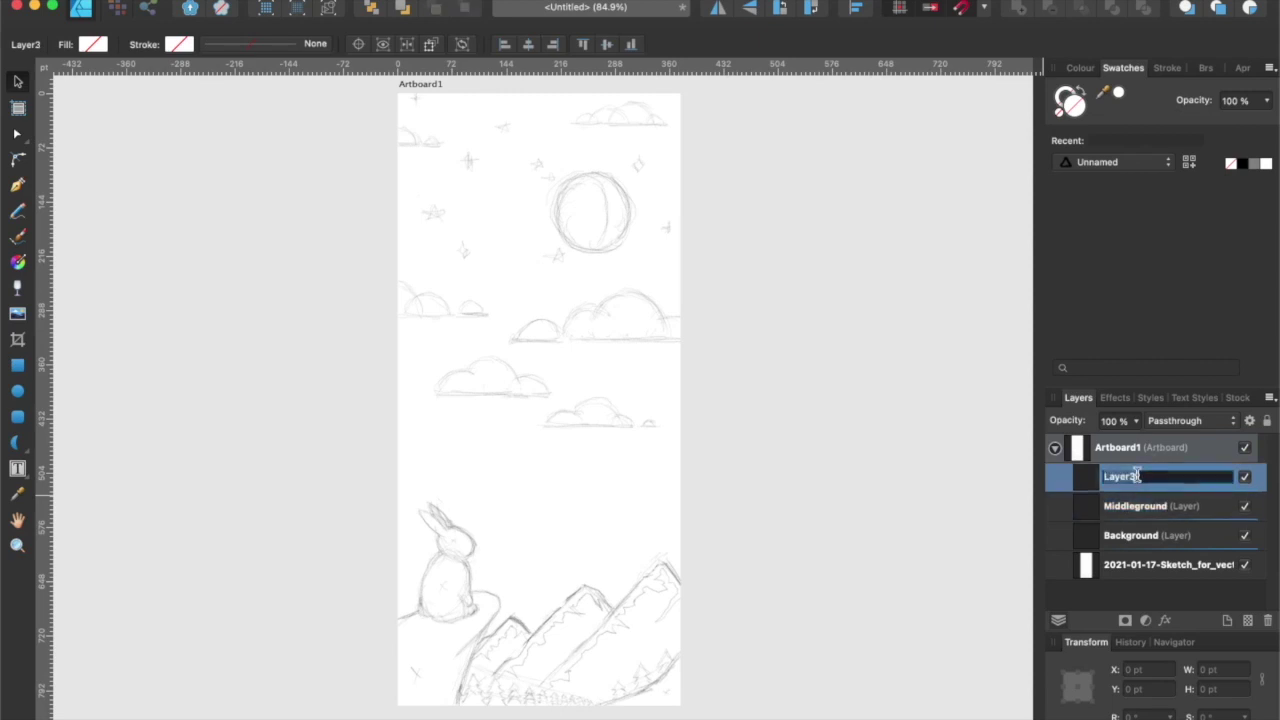
pyautogui.write('Foreground')
pyautogui.press('Return')
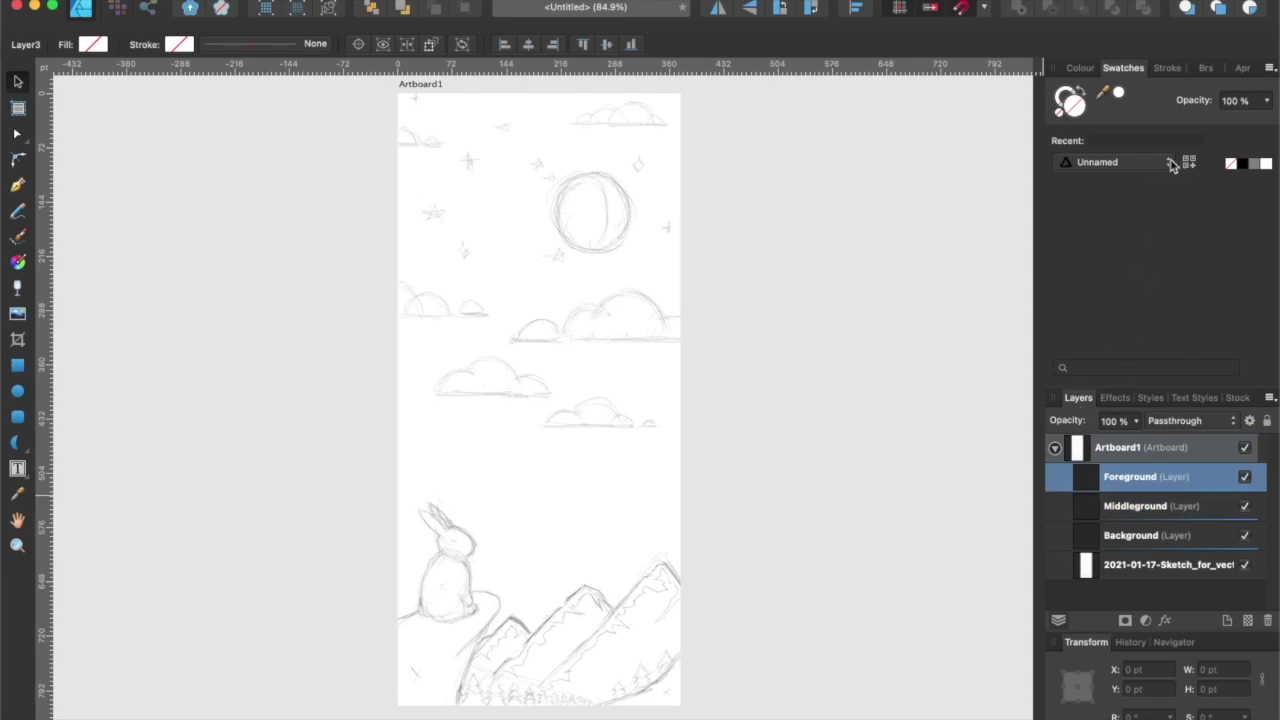
# Pick the dark indigo fill colour 1E0376 and add it to the Unnamed swatch palette.
pyautogui.doubleClick(1070, 104)
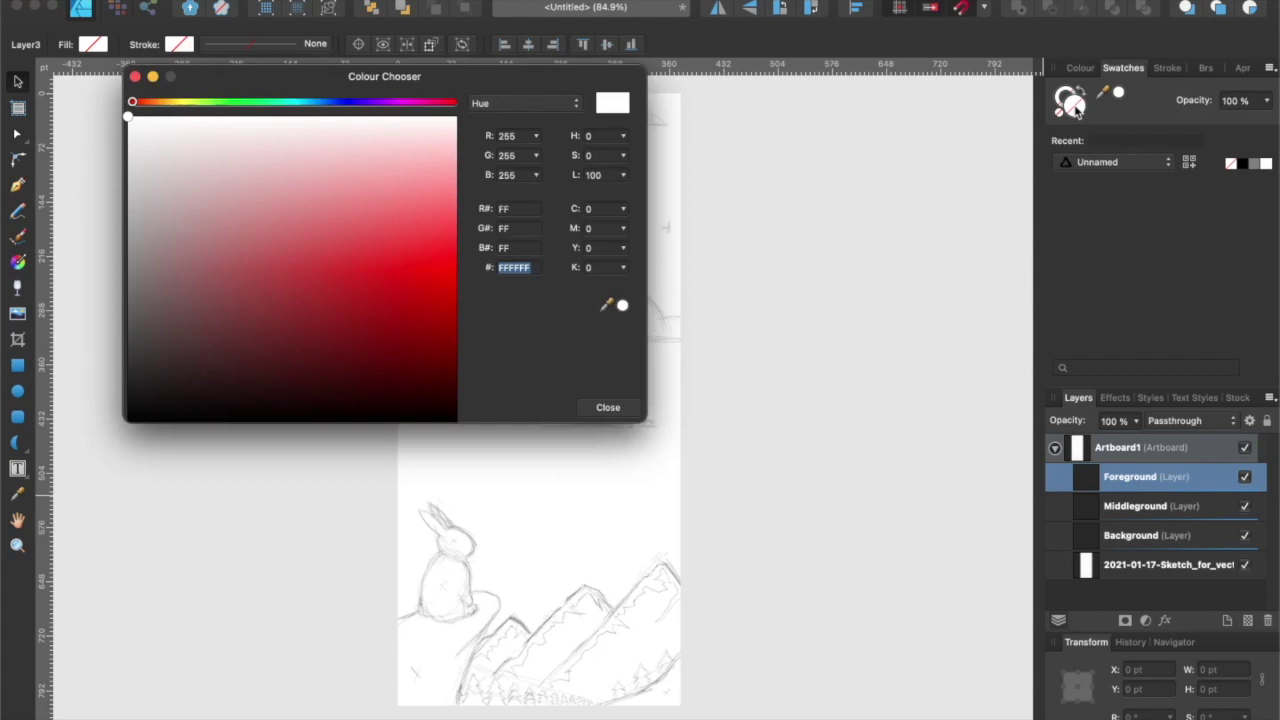
pyautogui.click(349, 102)
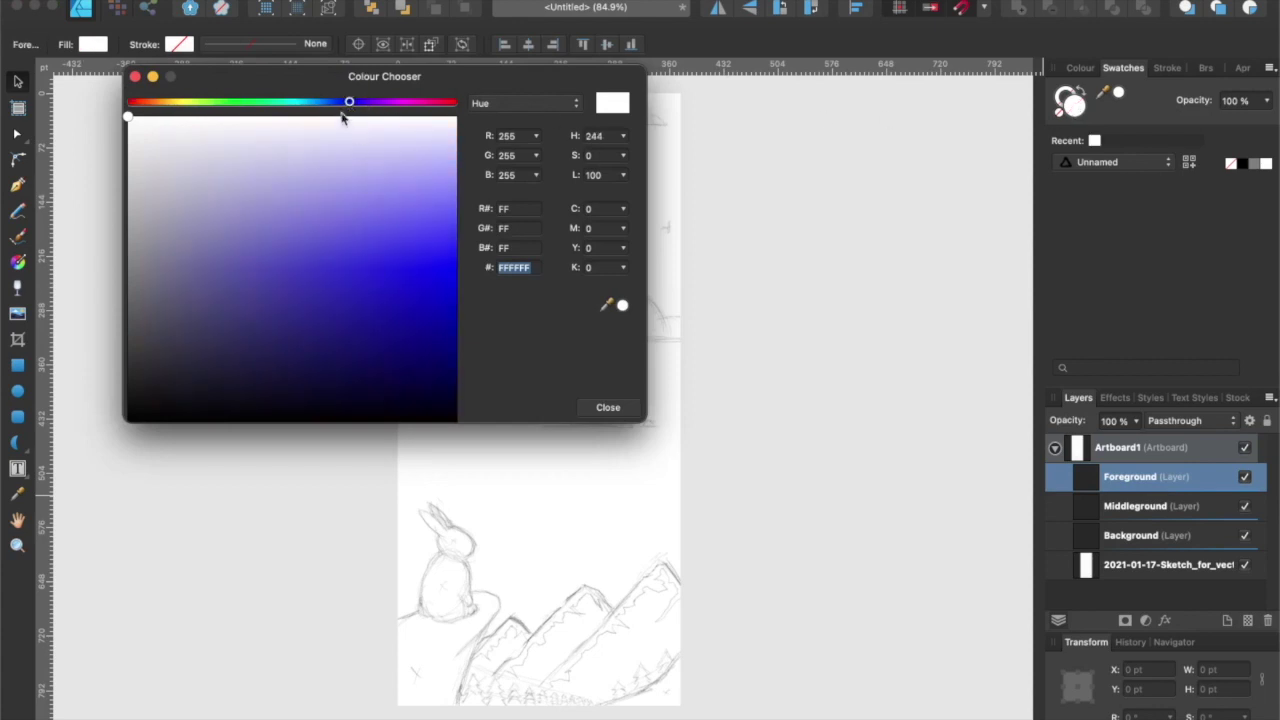
pyautogui.moveTo(350, 103); pyautogui.dragTo(358, 104)
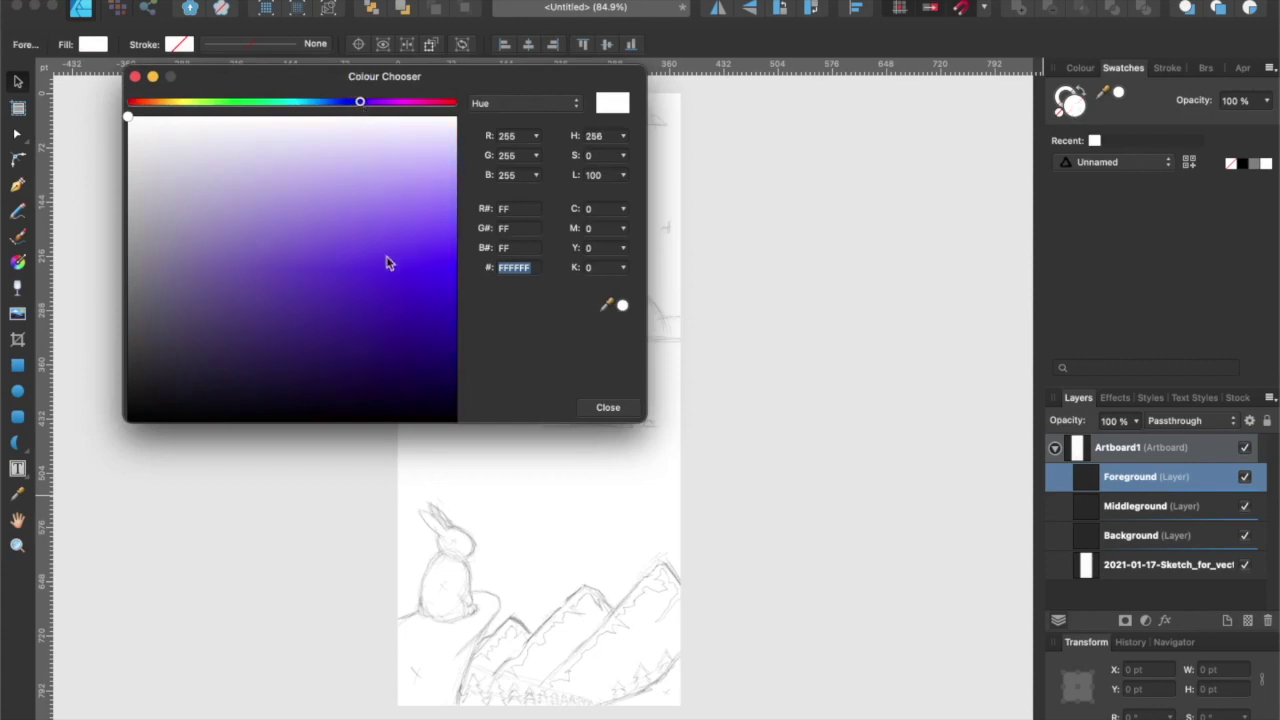
pyautogui.moveTo(405, 348); pyautogui.dragTo(441, 350)
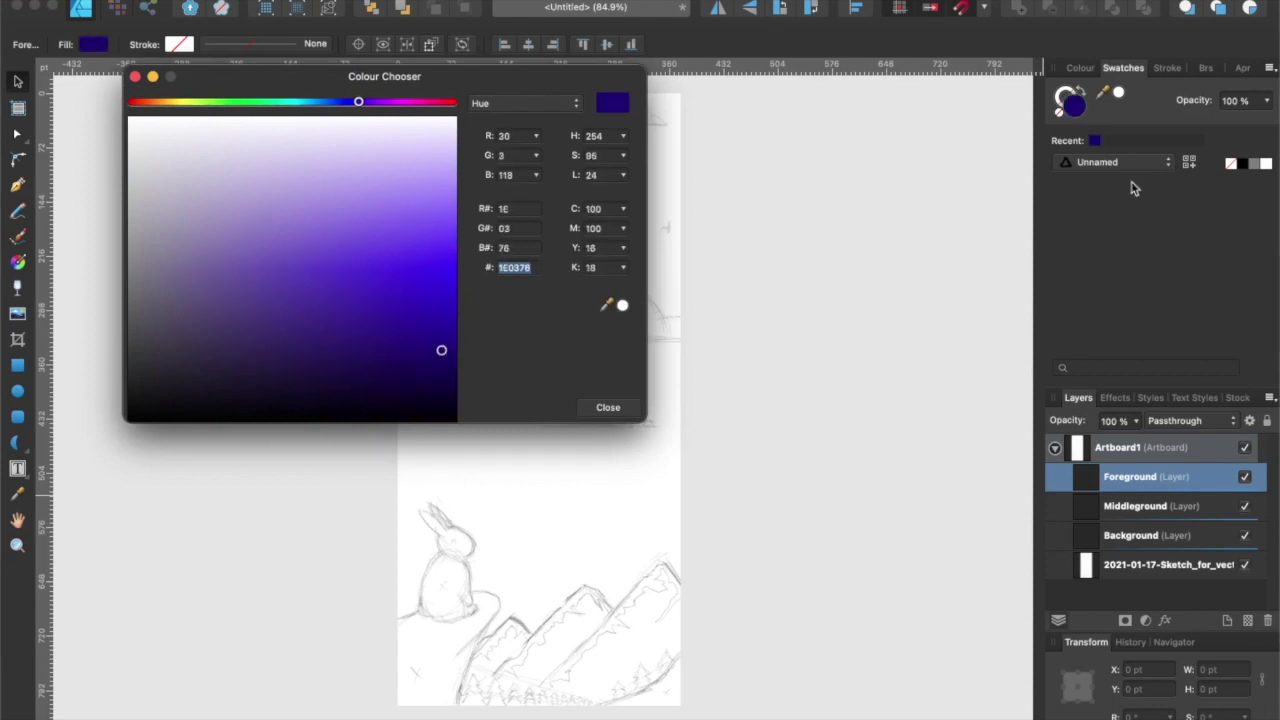
pyautogui.click(1189, 163)
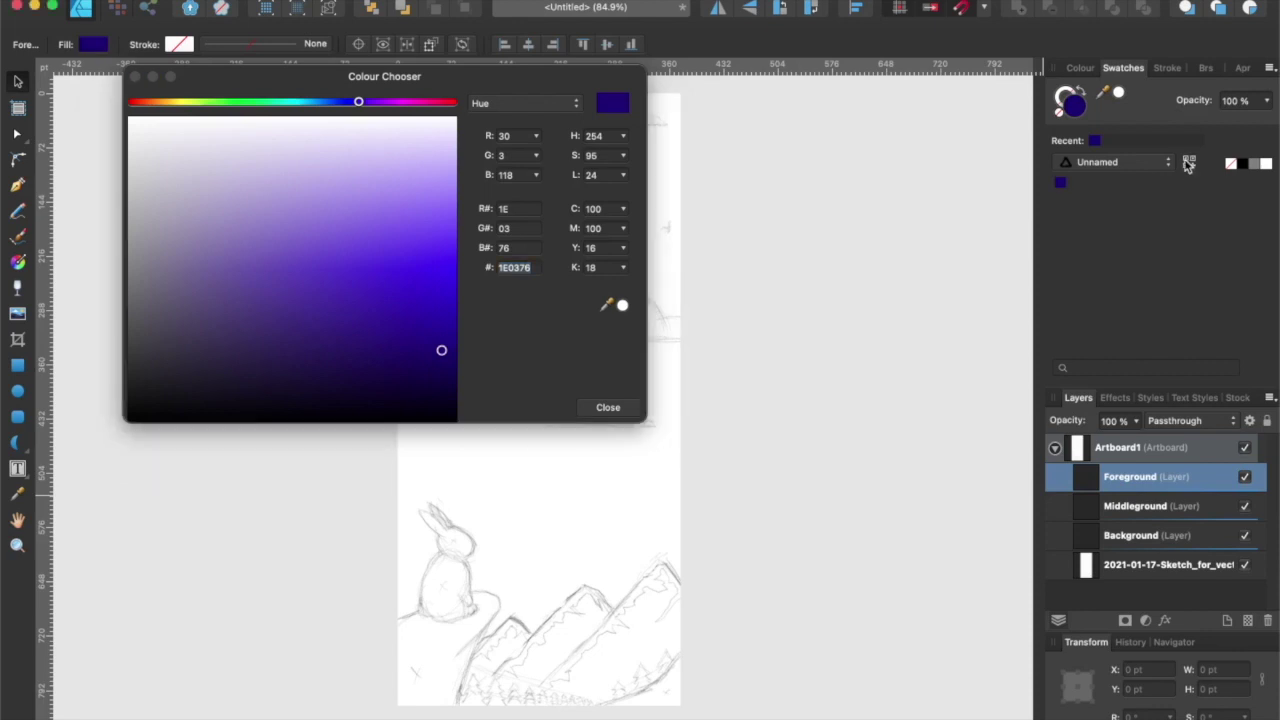
# Add two brighter indigo shades, 340EB1 and 4A1CE0, to the Unnamed swatch palette.
pyautogui.click(411, 312)
pyautogui.moveTo(411, 312); pyautogui.dragTo(409, 308)
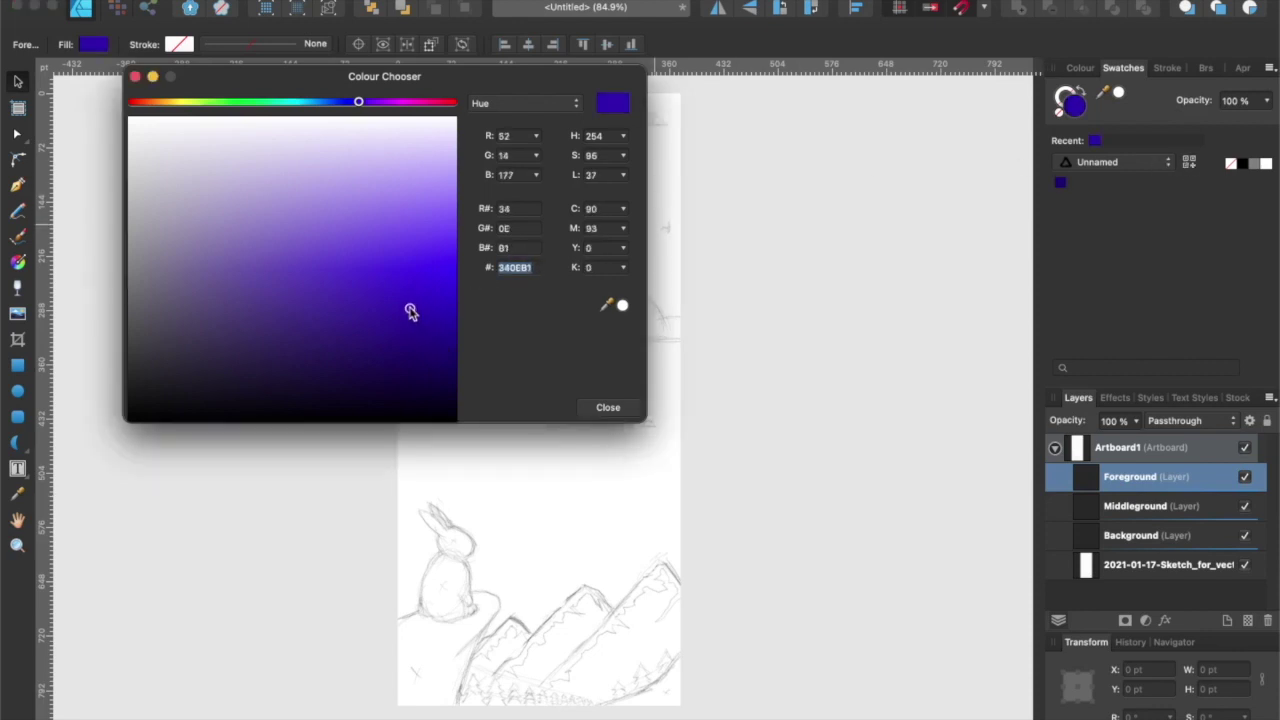
pyautogui.click(1188, 165)
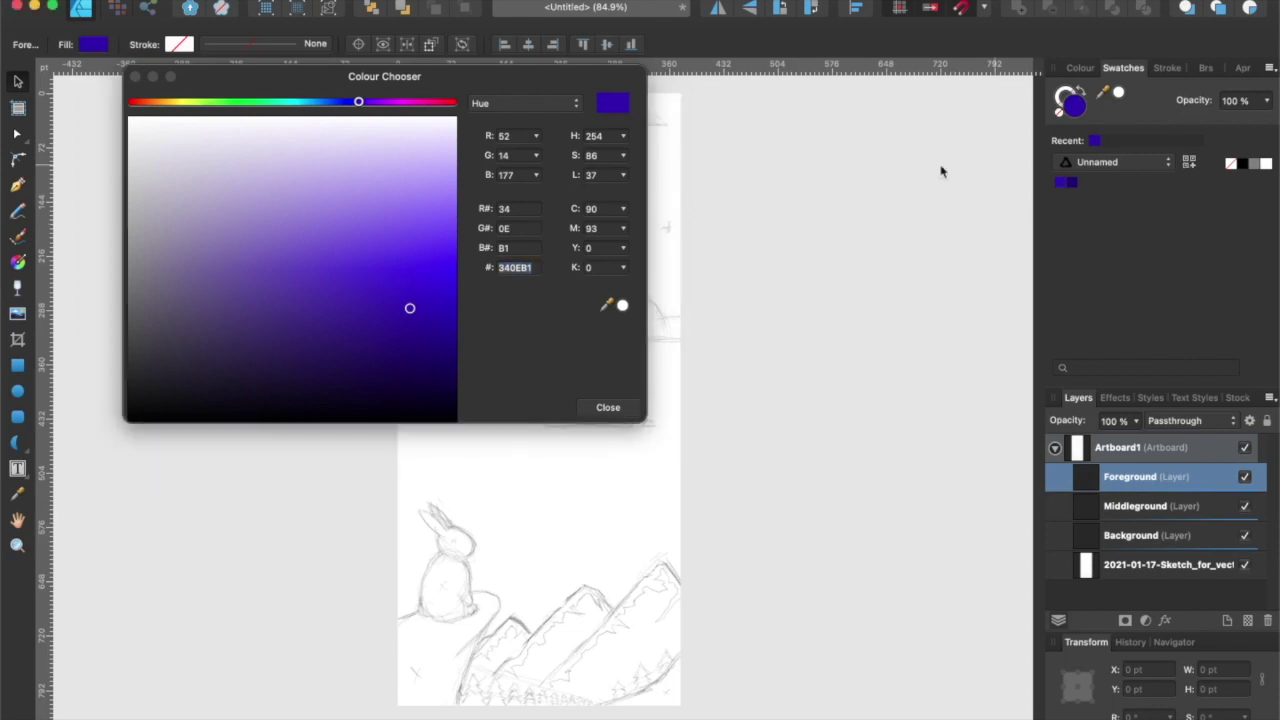
pyautogui.click(382, 273)
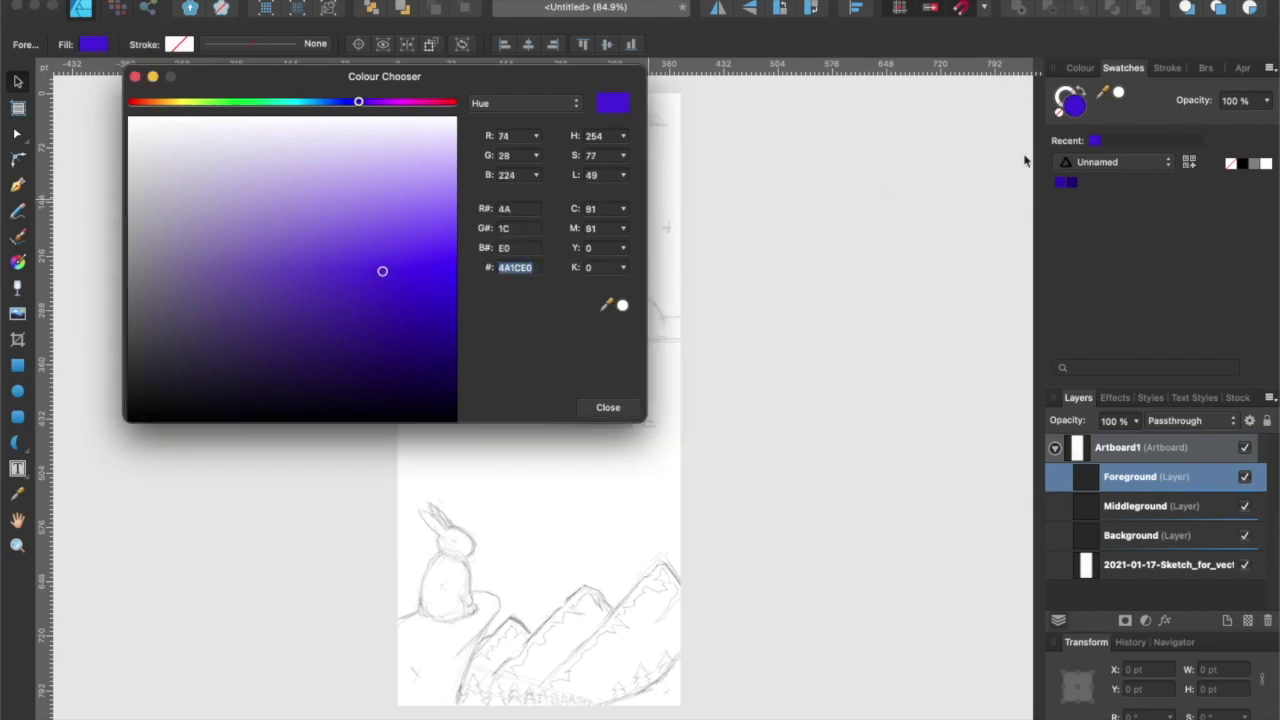
pyautogui.click(1188, 163)
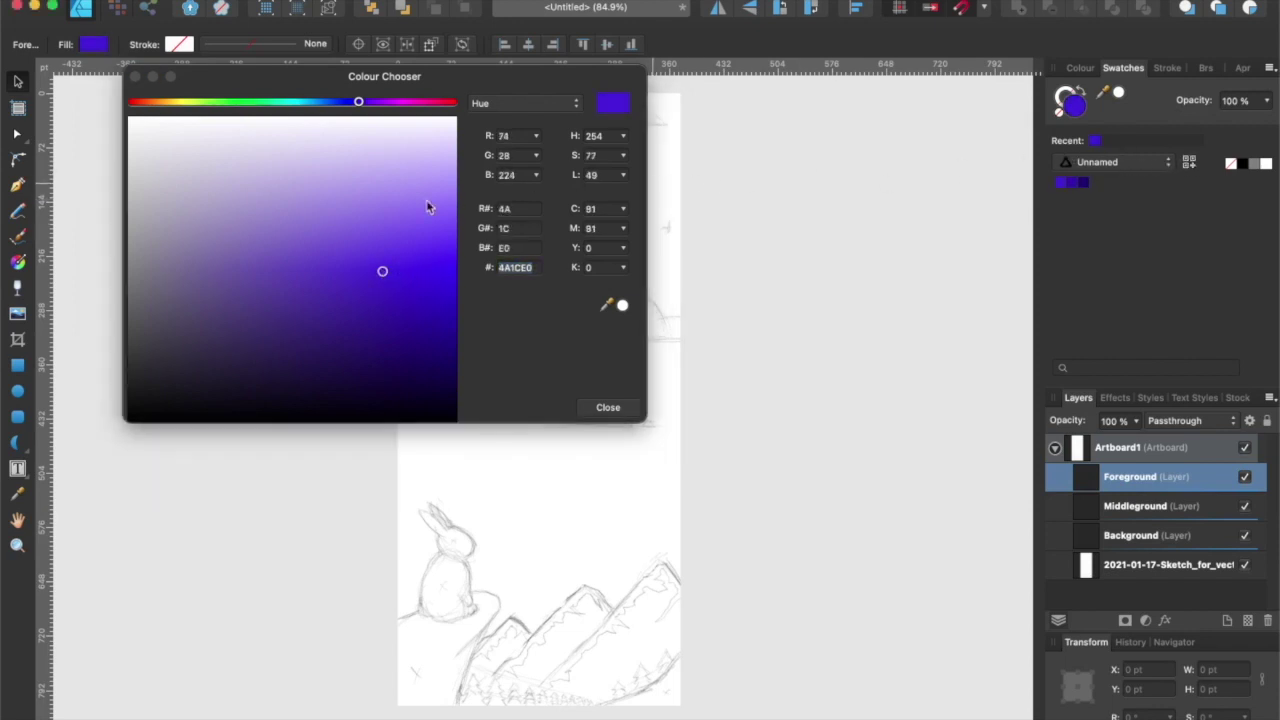
# Add three progressively lighter purples to the swatch palette, starting with 8265E2 and ending with D6CEF0, and close the colour chooser.
pyautogui.click(353, 226)
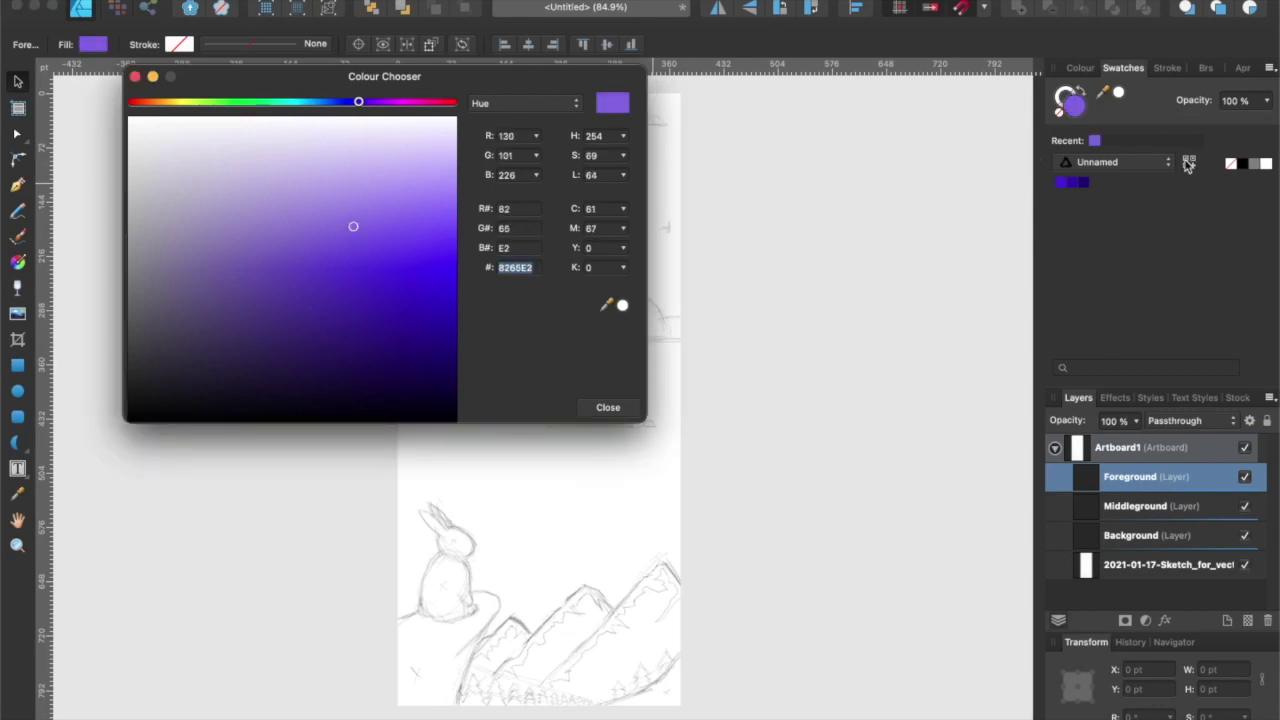
pyautogui.click(1188, 163)
pyautogui.click(328, 193)
pyautogui.click(1188, 163)
pyautogui.click(304, 156)
pyautogui.click(1188, 163)
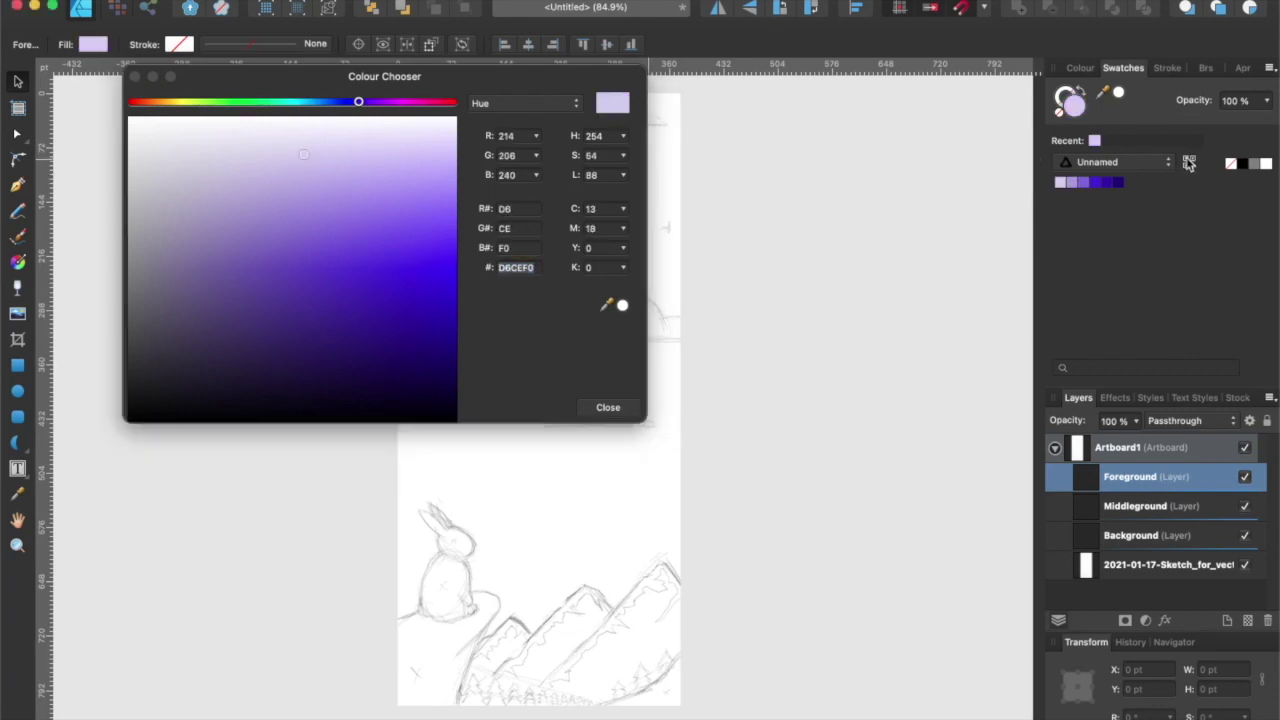
pyautogui.click(608, 407)
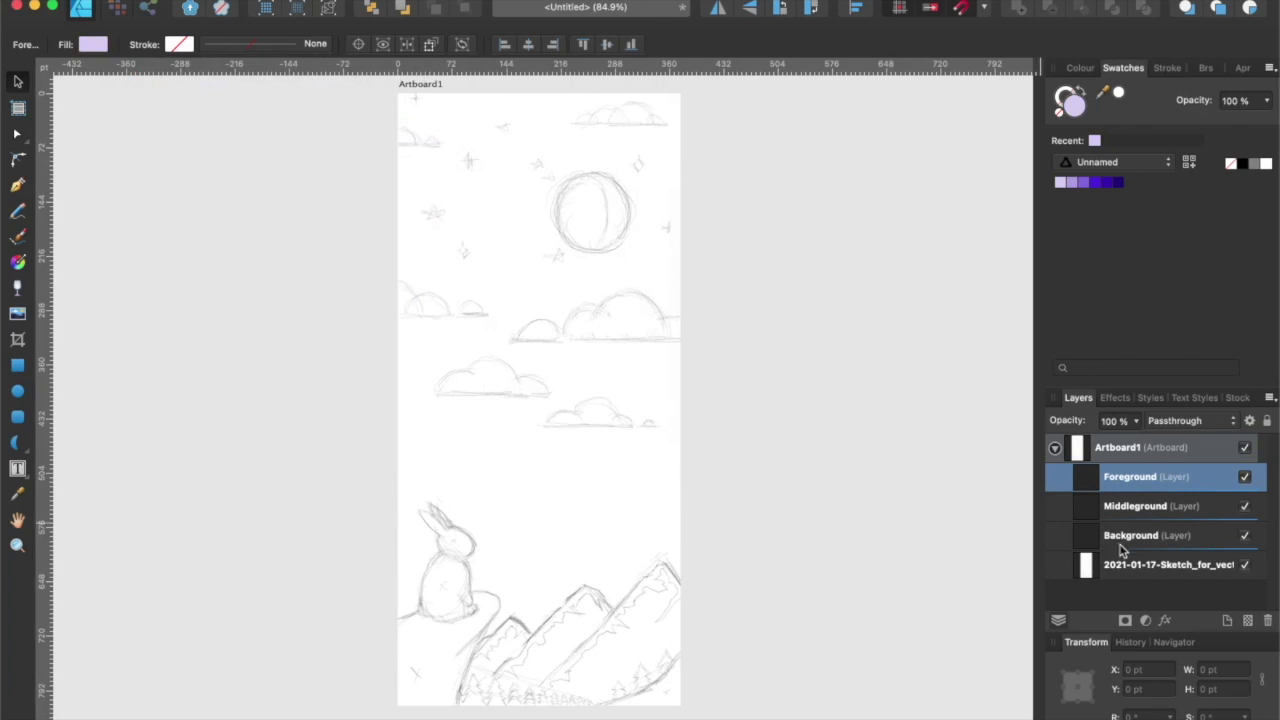
# Lock the placed sketch layer and make the Background layer active.
pyautogui.click(1166, 566)
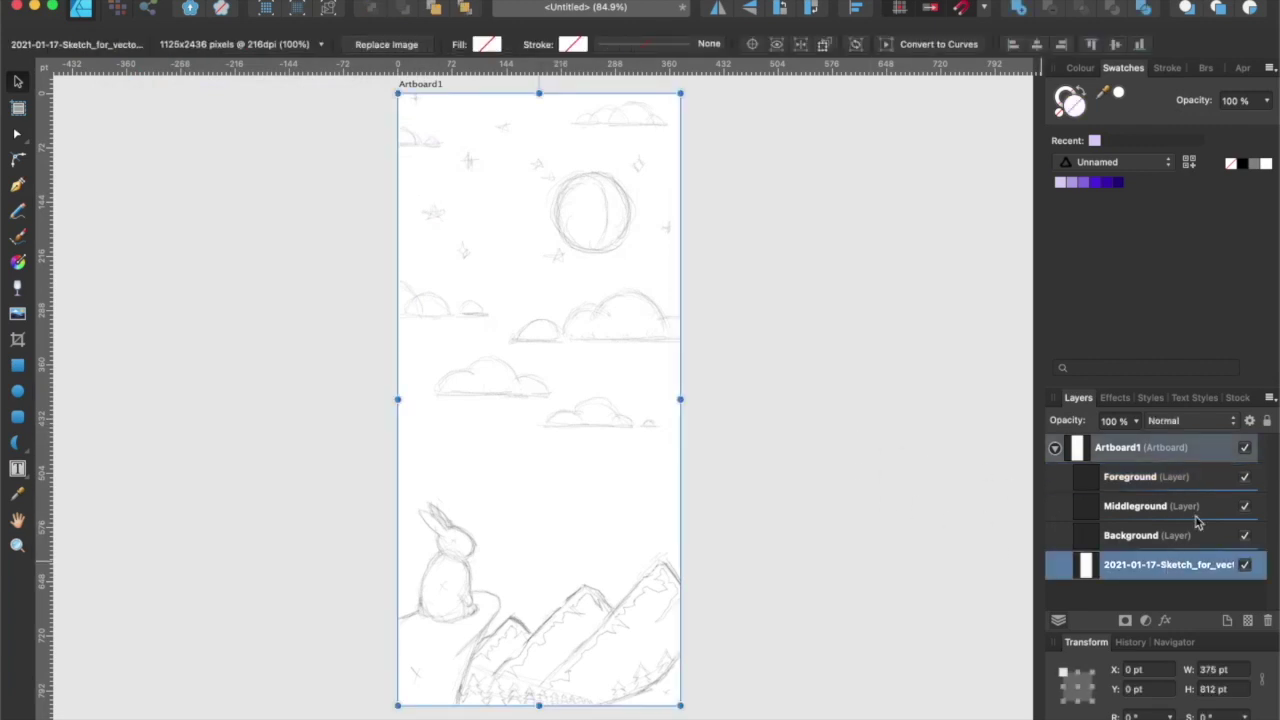
pyautogui.click(1266, 421)
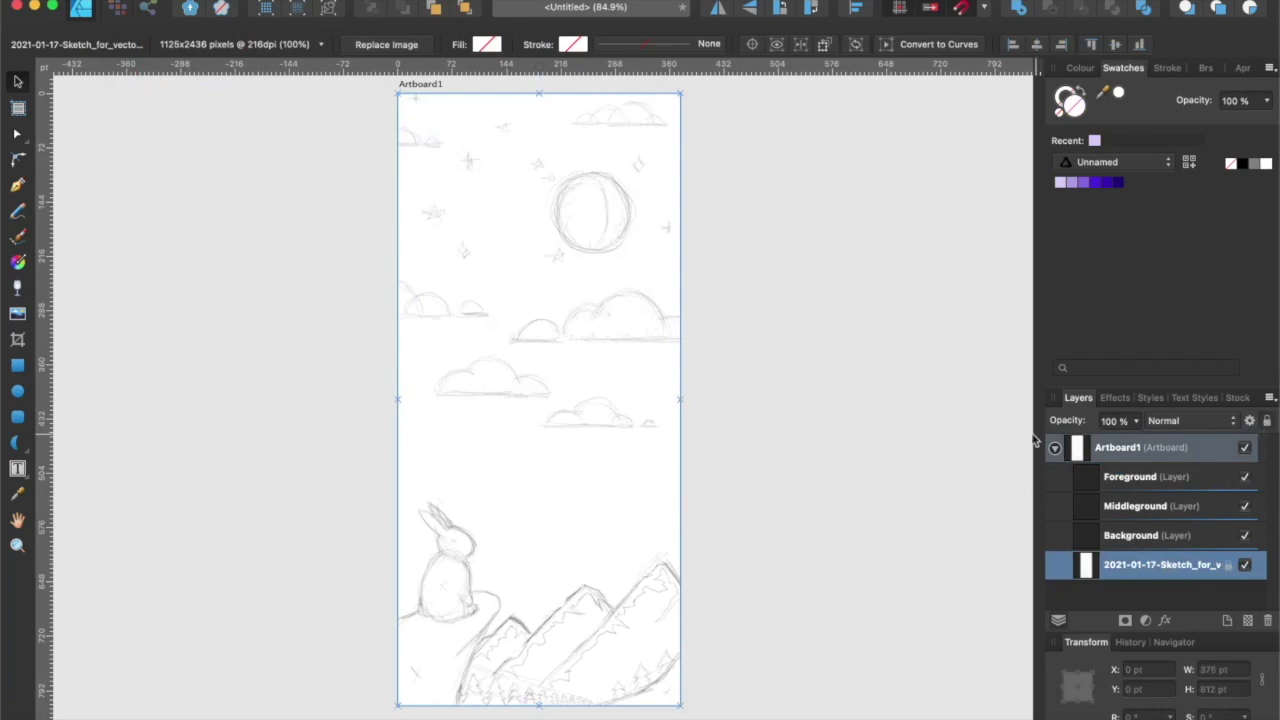
pyautogui.click(1119, 535)
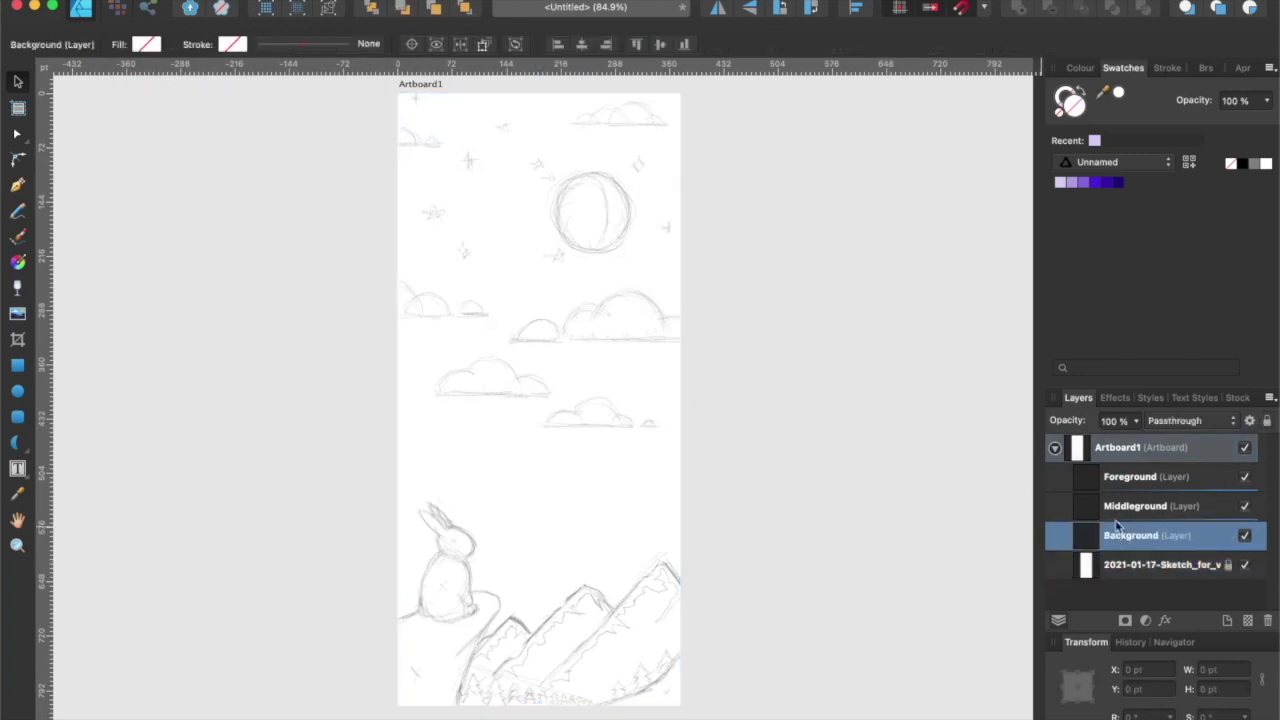
pyautogui.moveTo(718, 350)
pyautogui.mouseDown()
pyautogui.moveTo(734, 366)
pyautogui.moveTo(741, 357)
pyautogui.mouseUp()
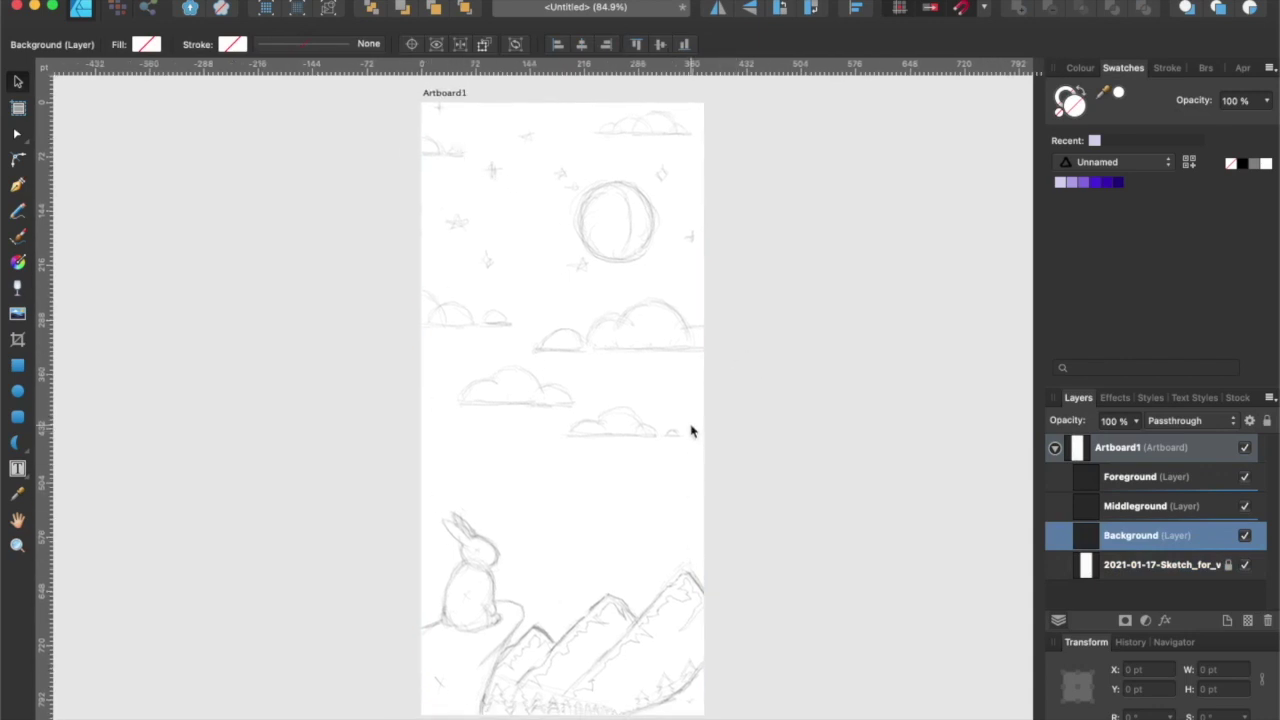
# Draw a 375 × 812 pt rectangle covering the whole artboard on the Background layer.
pyautogui.scroll(-2, 691, 430)
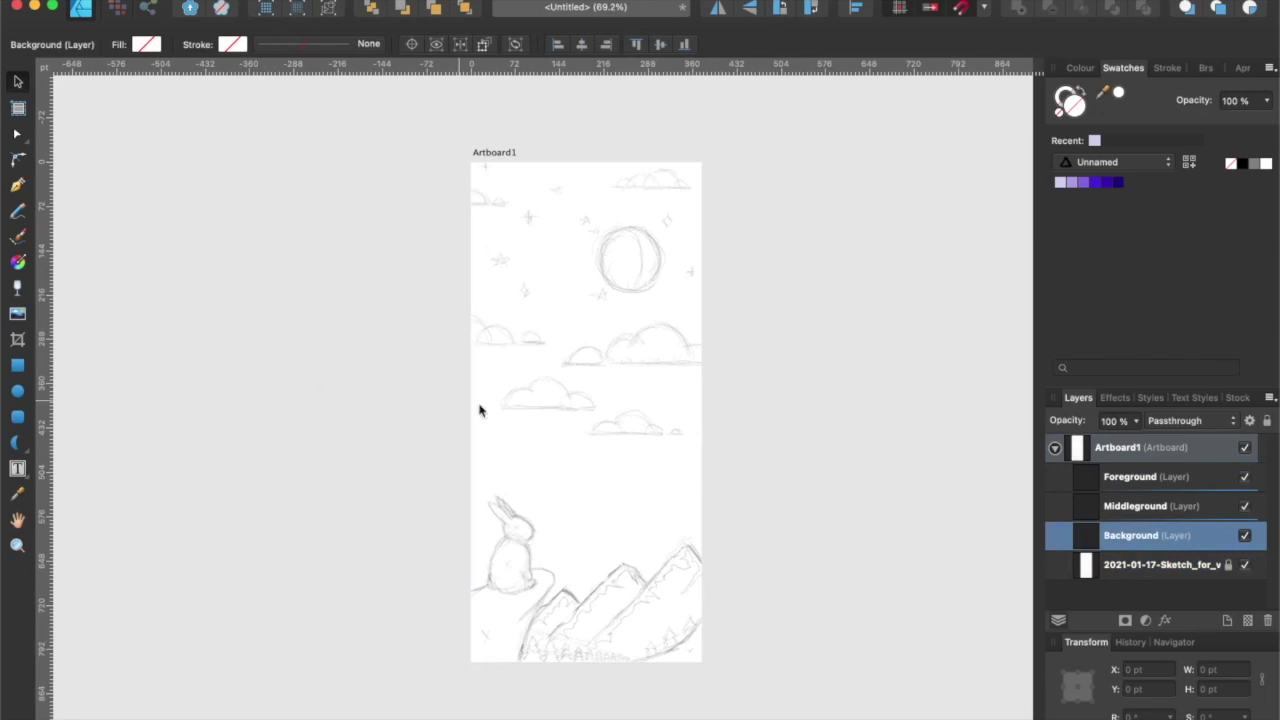
pyautogui.scroll(-2, 520, 402)
pyautogui.hscroll(1, 520, 402)
pyautogui.click(17, 366)
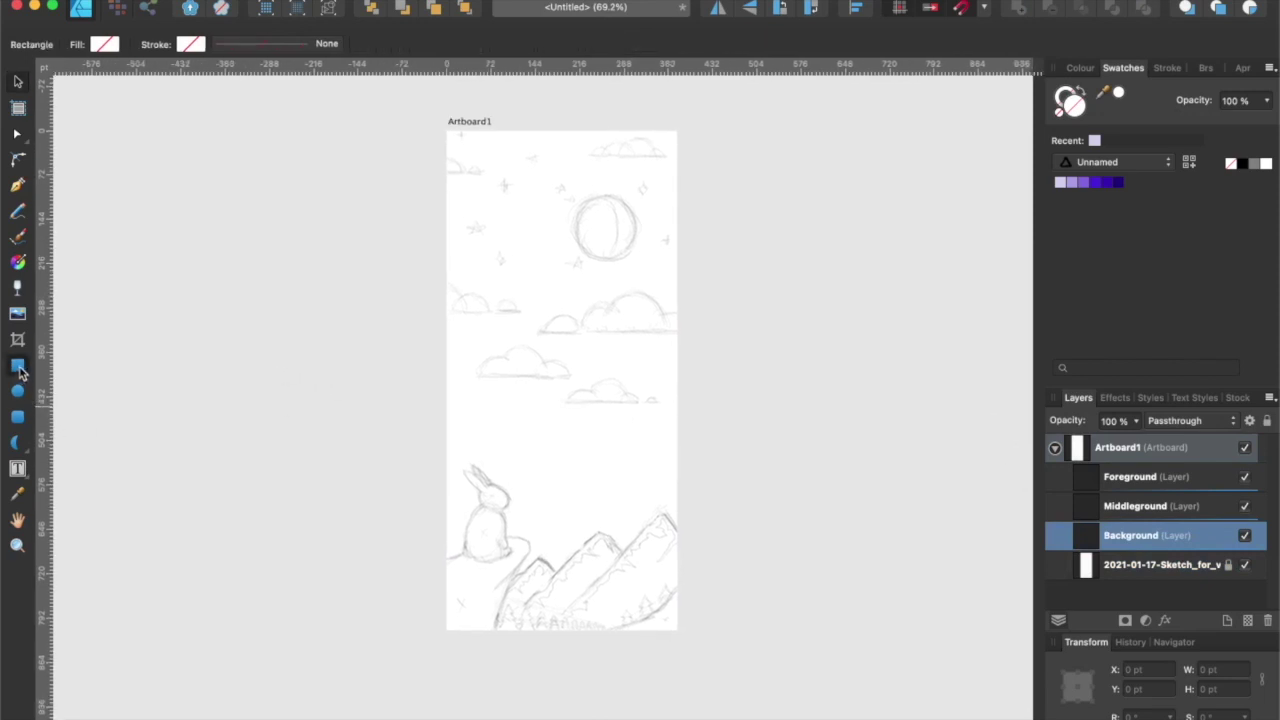
pyautogui.moveTo(447, 131); pyautogui.dragTo(677, 629)
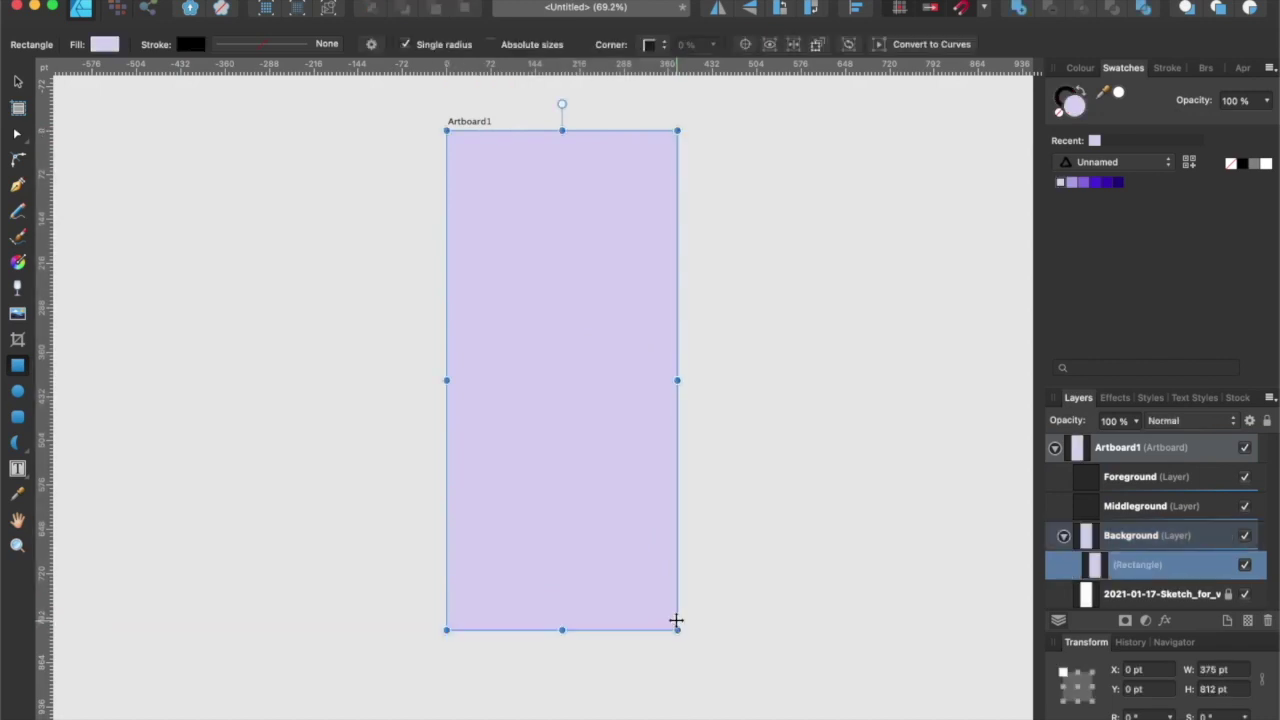
# Apply a vertical linear gradient to the rectangle, reverse it so the darker purple is on top, and stretch it over most of the height.
pyautogui.press('g')
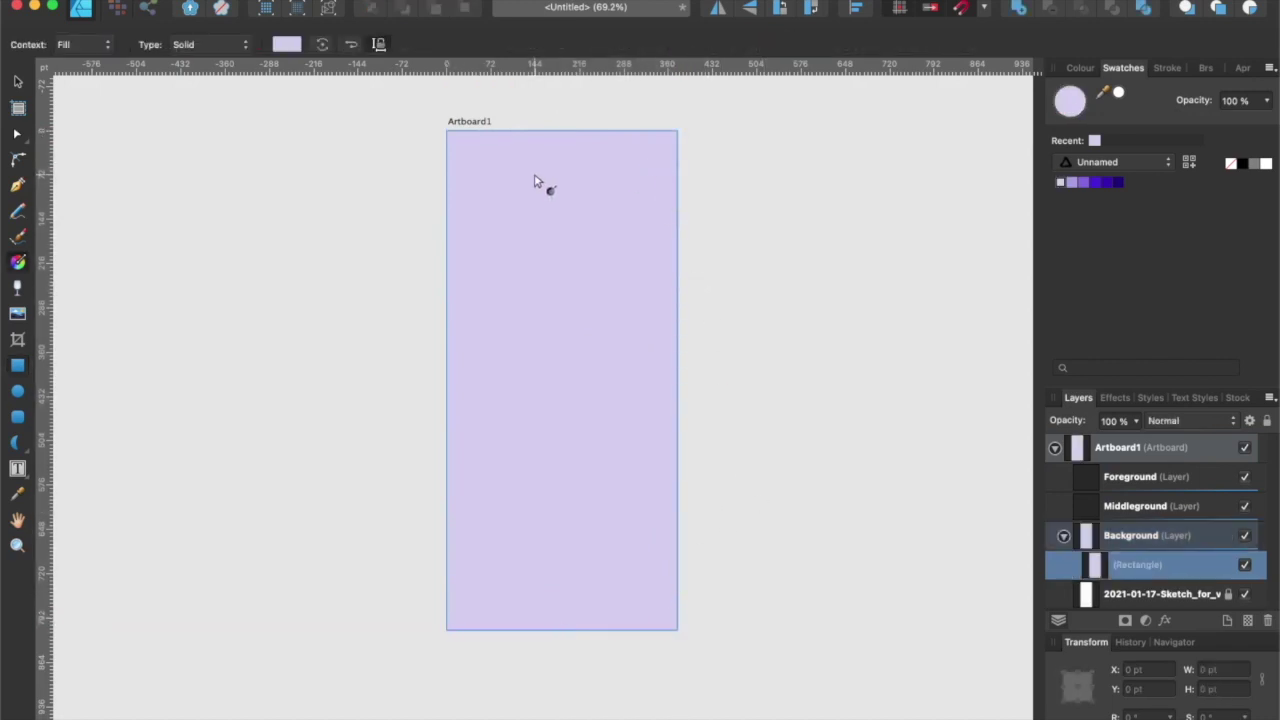
pyautogui.moveTo(580, 180); pyautogui.dragTo(569, 380)
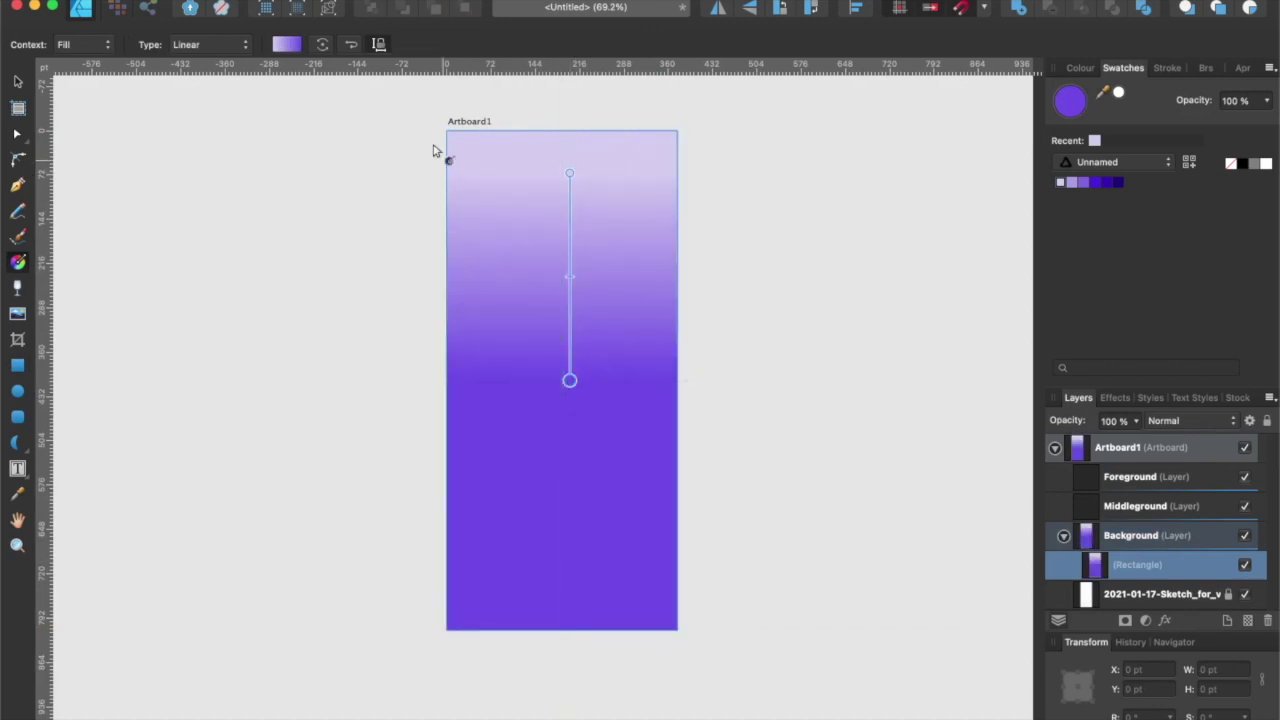
pyautogui.click(347, 45)
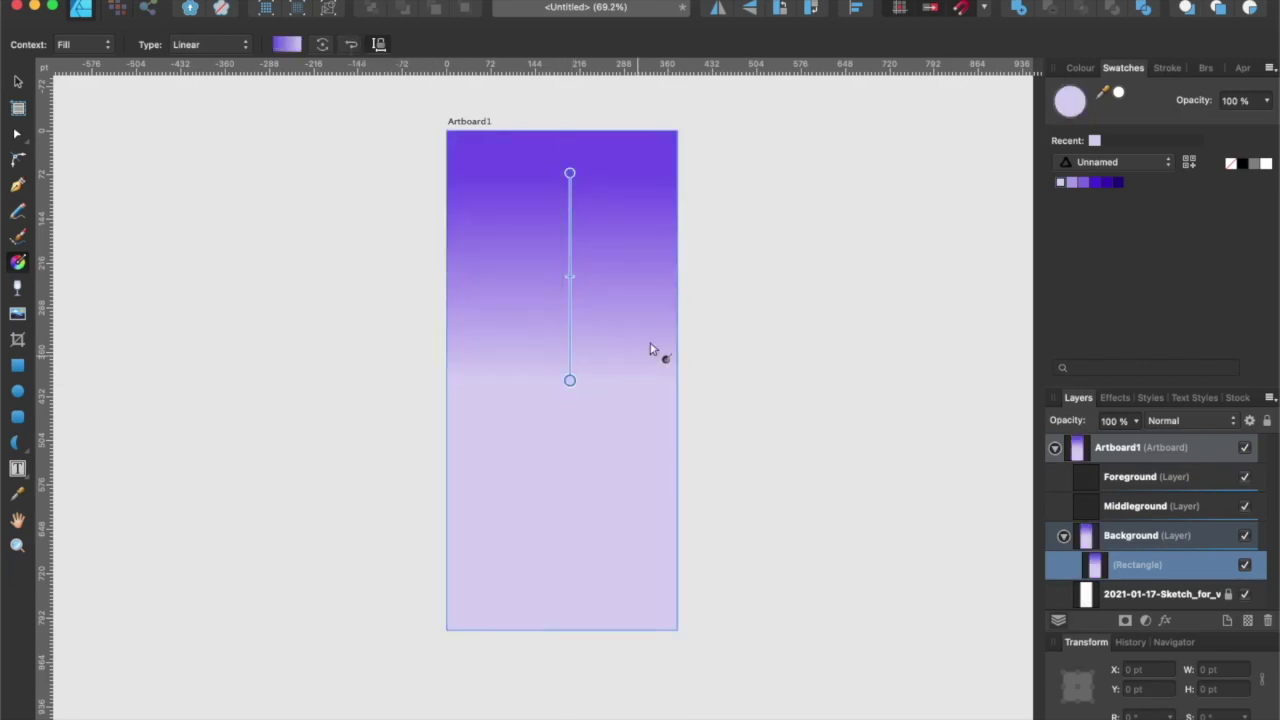
pyautogui.moveTo(560, 389); pyautogui.dragTo(558, 491)
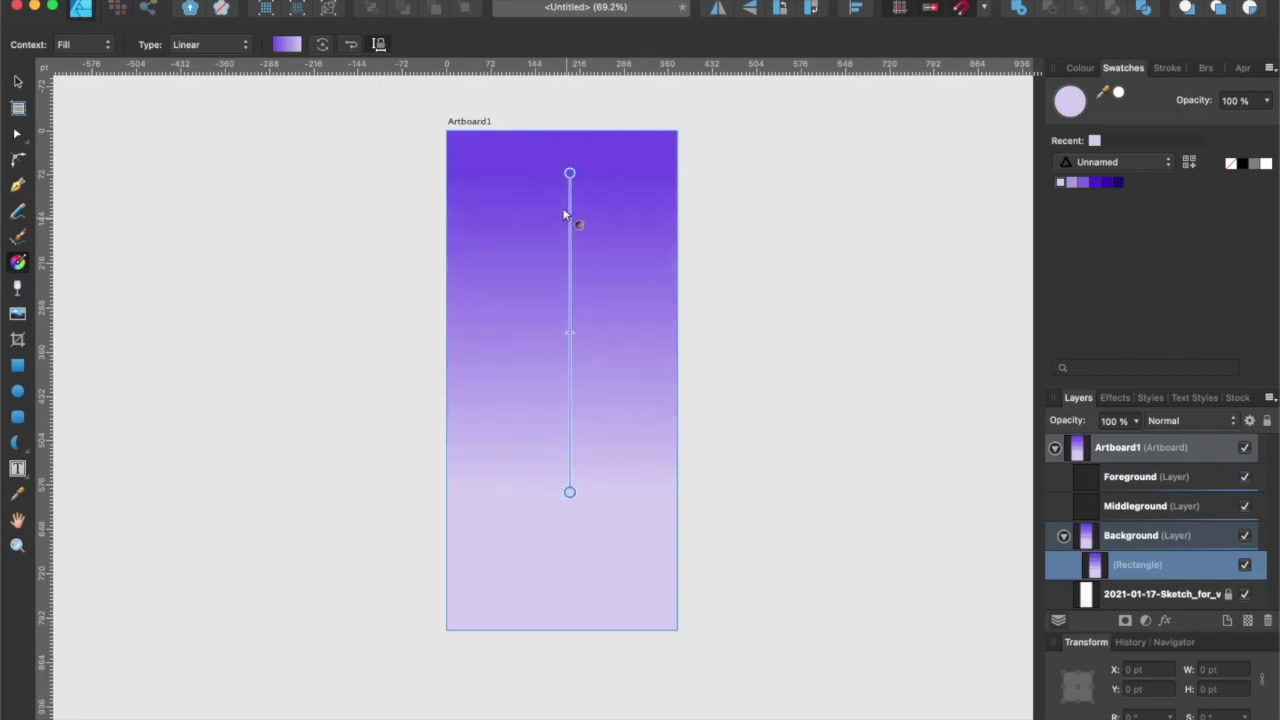
pyautogui.moveTo(569, 174); pyautogui.dragTo(562, 184)
pyautogui.moveTo(571, 492); pyautogui.dragTo(562, 521)
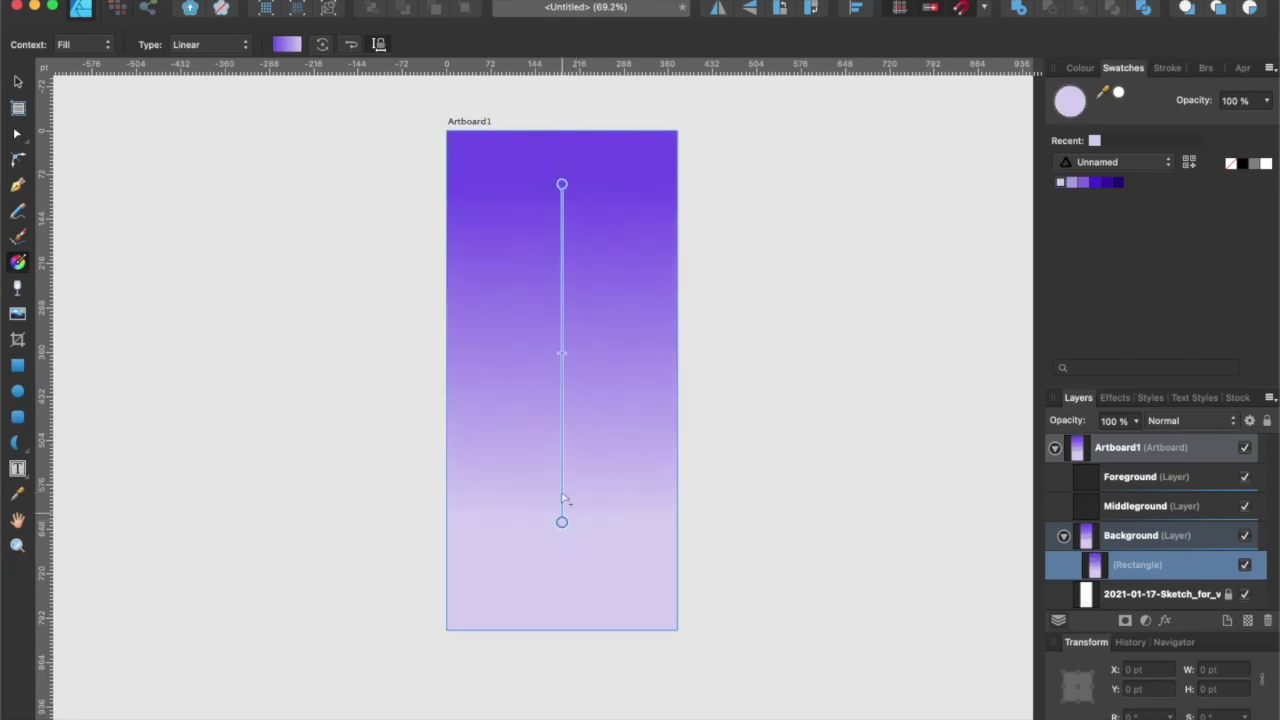
# Recolour the gradient's upper stop with the darkest indigo swatch, keeping the light lavender for the lower stop.
pyautogui.click(295, 44)
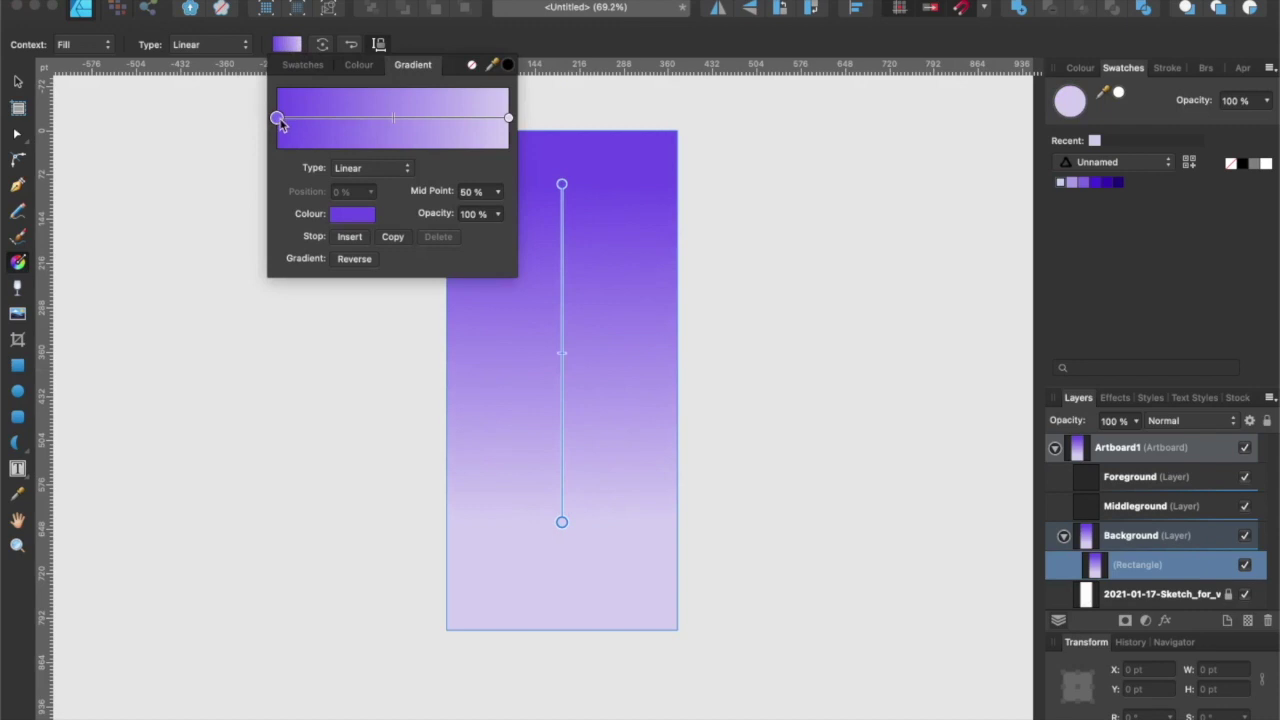
pyautogui.click(358, 217)
pyautogui.click(396, 310)
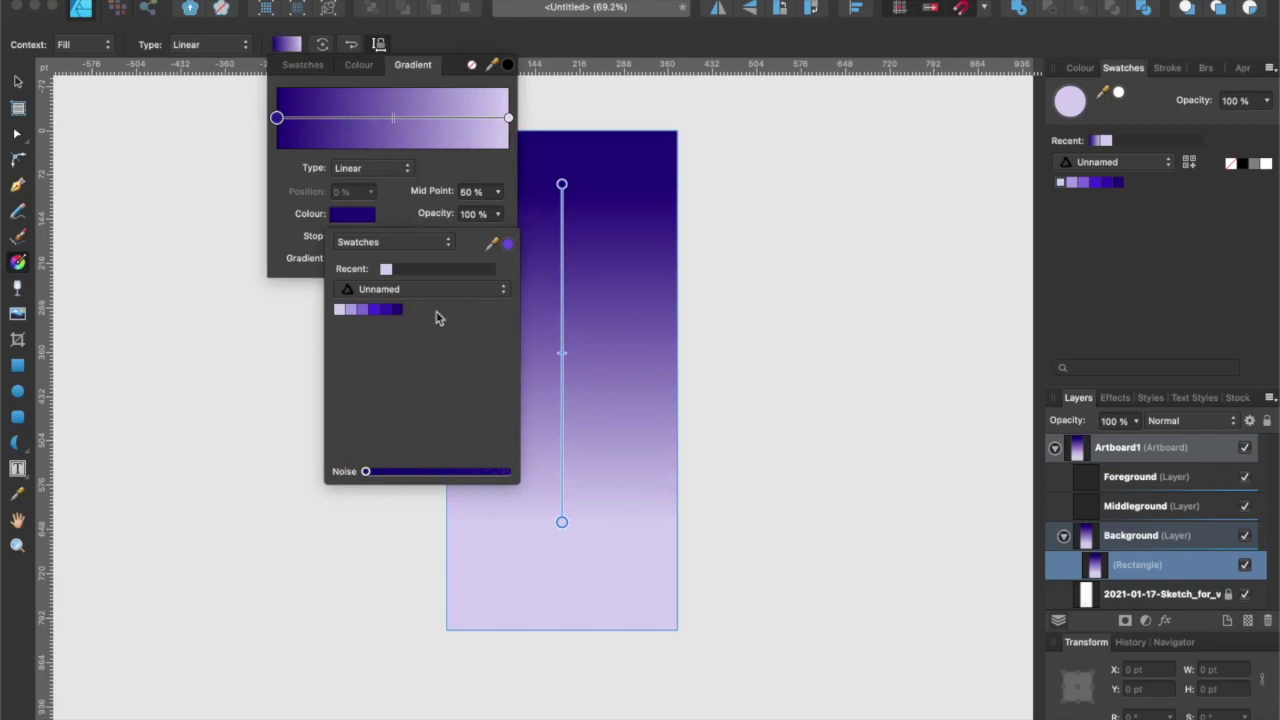
pyautogui.click(509, 119)
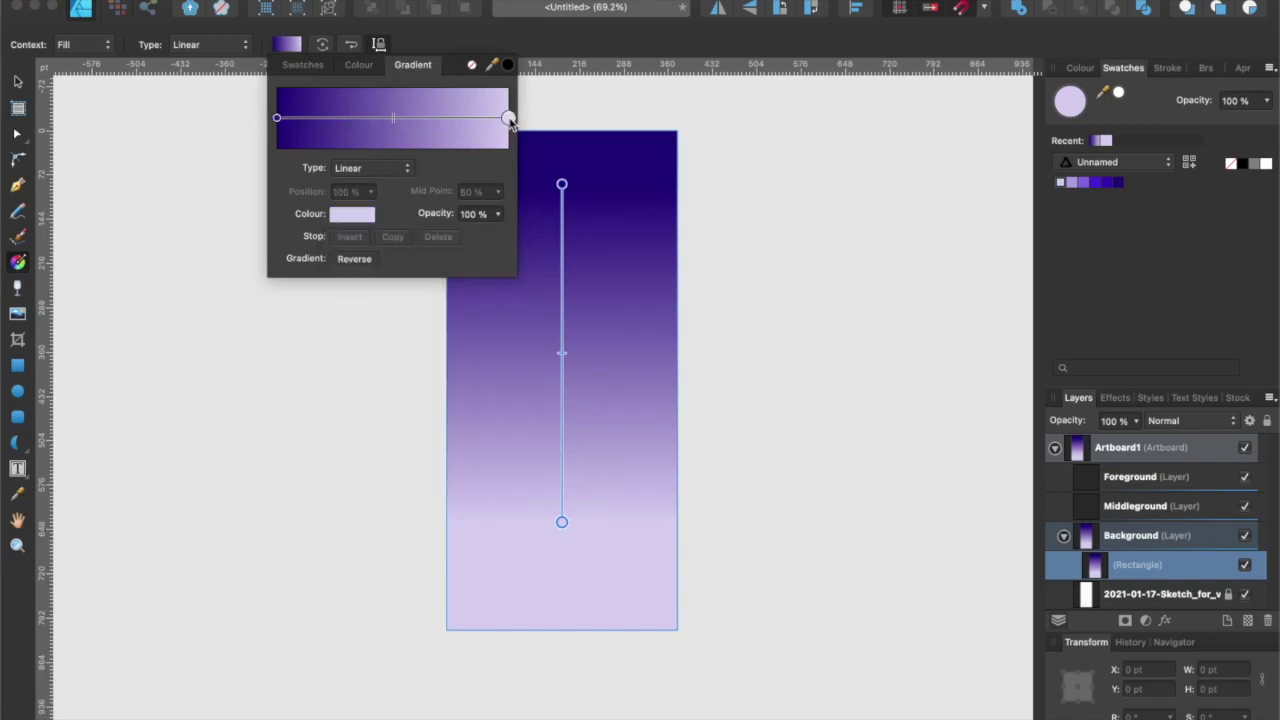
pyautogui.click(355, 215)
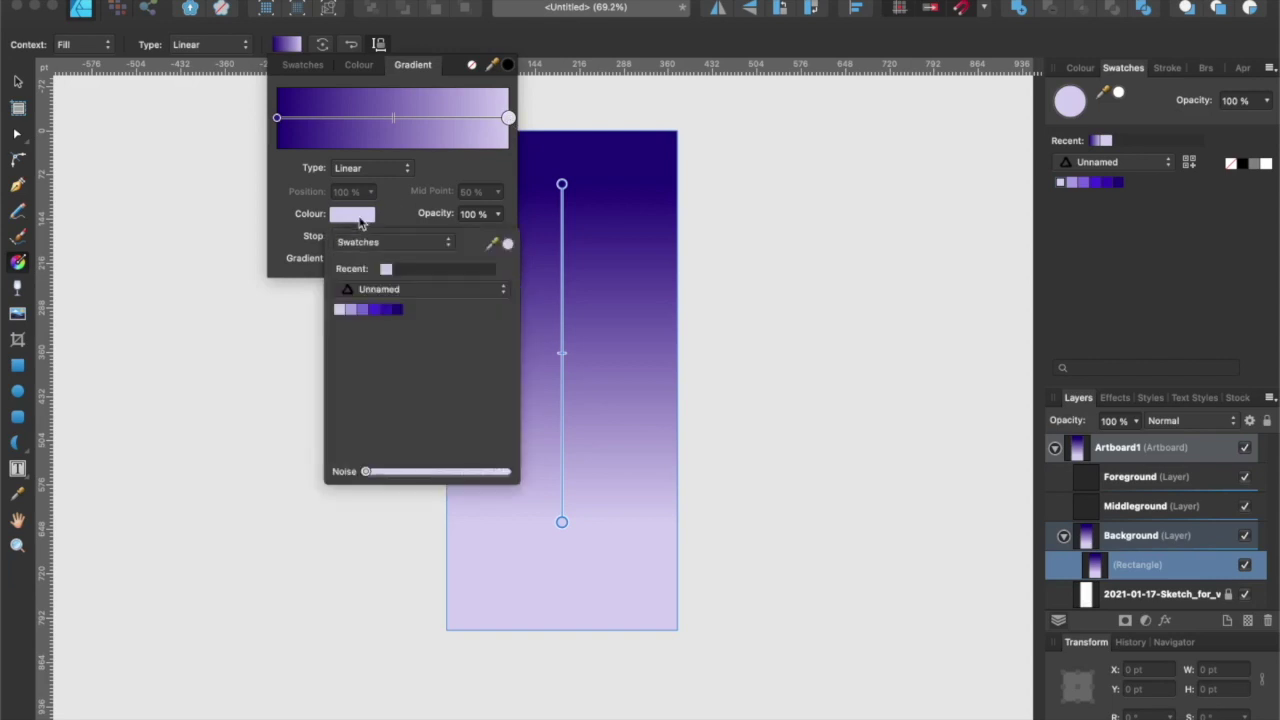
pyautogui.click(305, 327)
pyautogui.press('v')
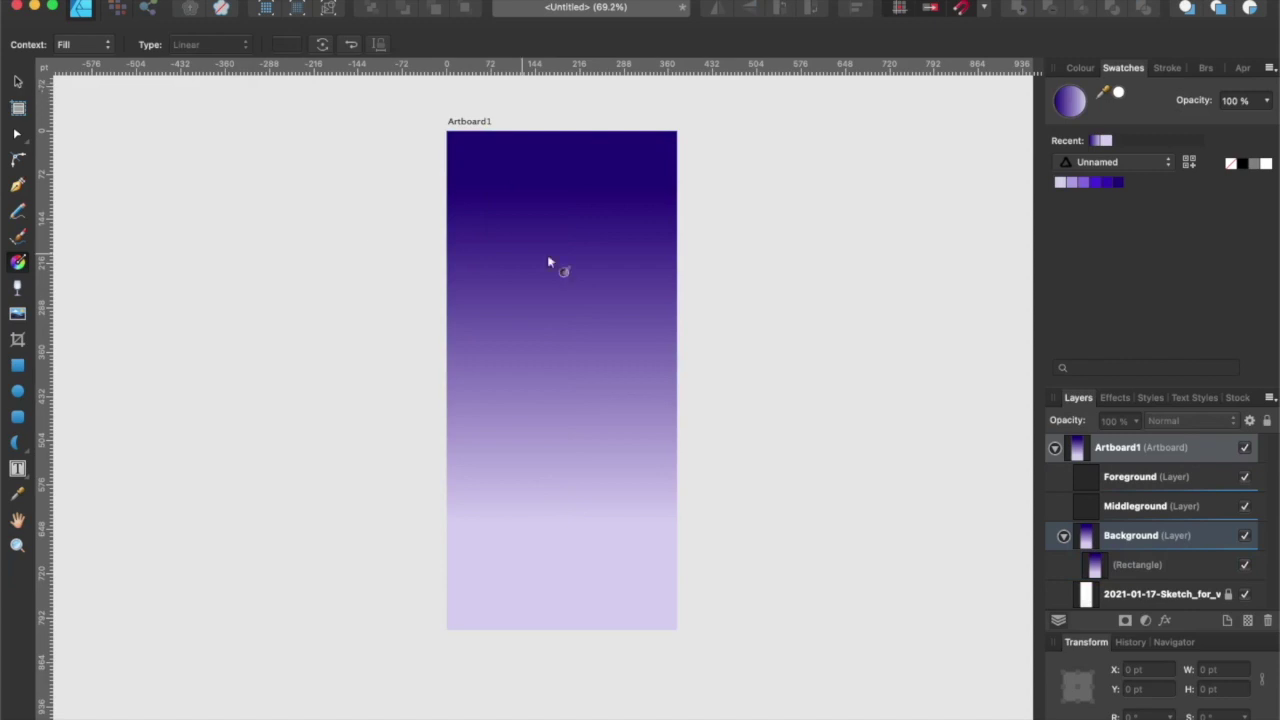
# Extend the rectangle's gradient so its dark end starts at the artboard's top edge.
pyautogui.click(630, 268)
pyautogui.press('g')
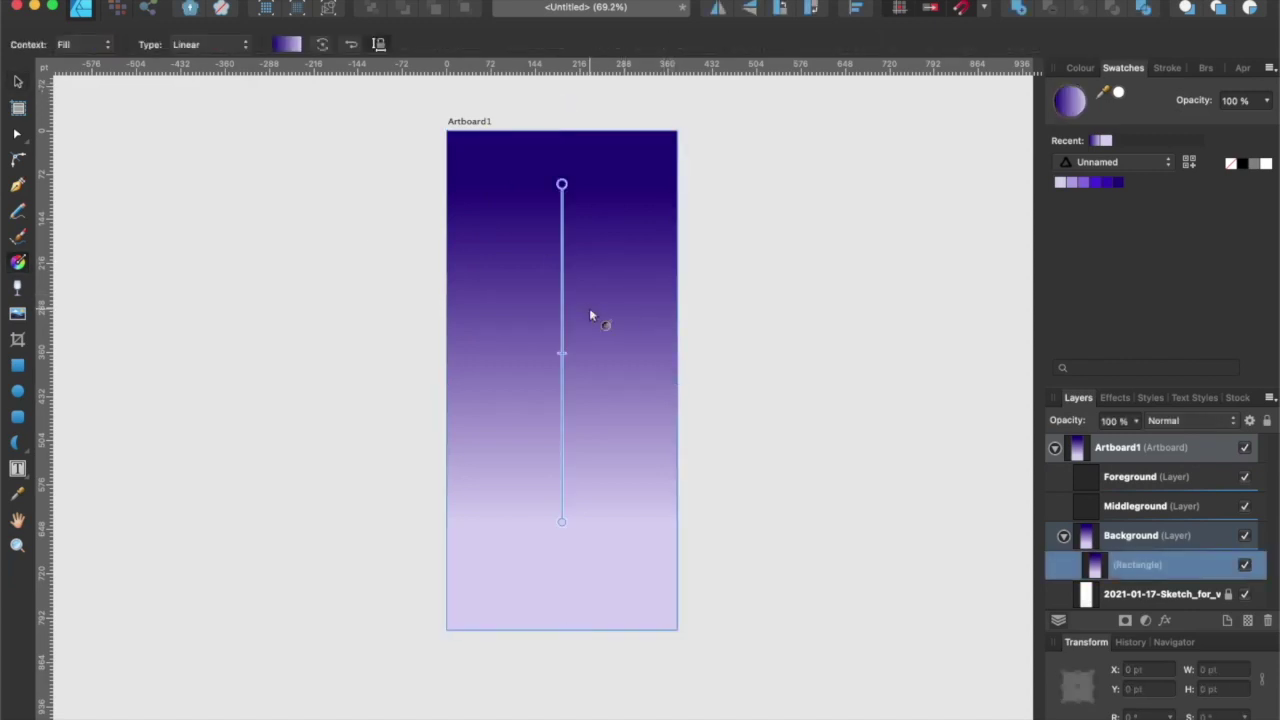
pyautogui.moveTo(566, 199); pyautogui.dragTo(562, 130)
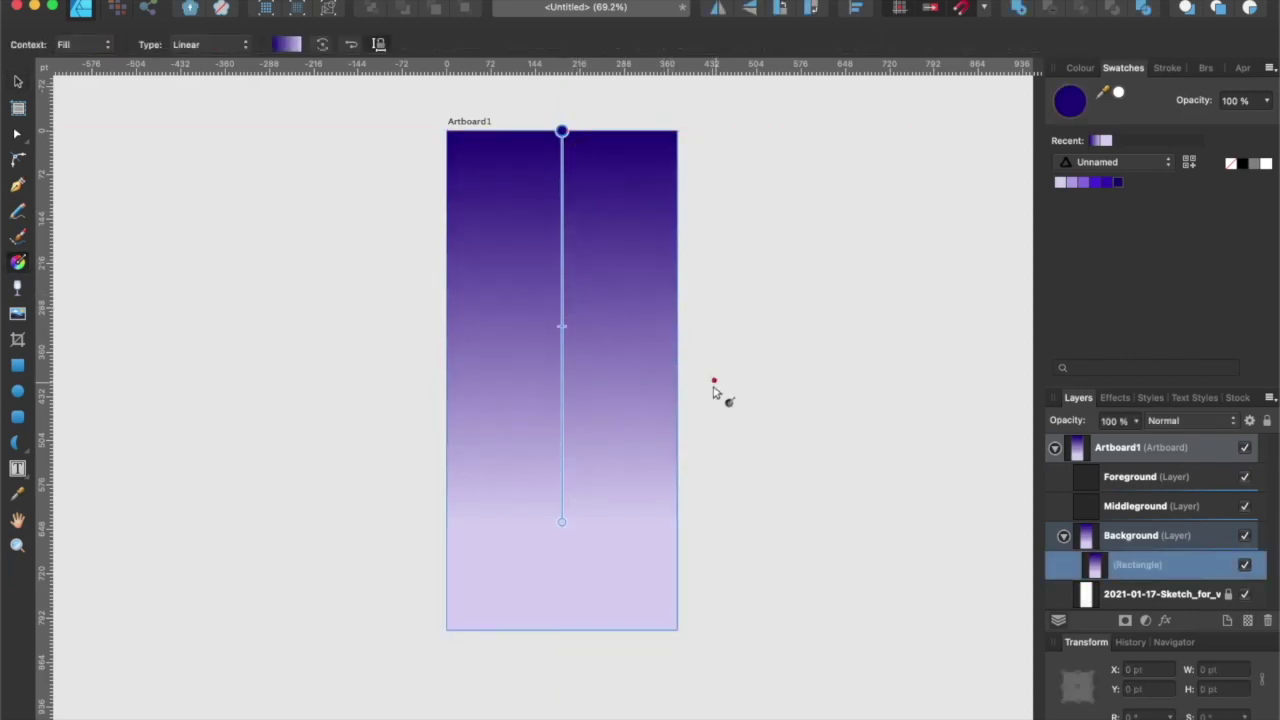
pyautogui.press('v')
pyautogui.click(810, 434)
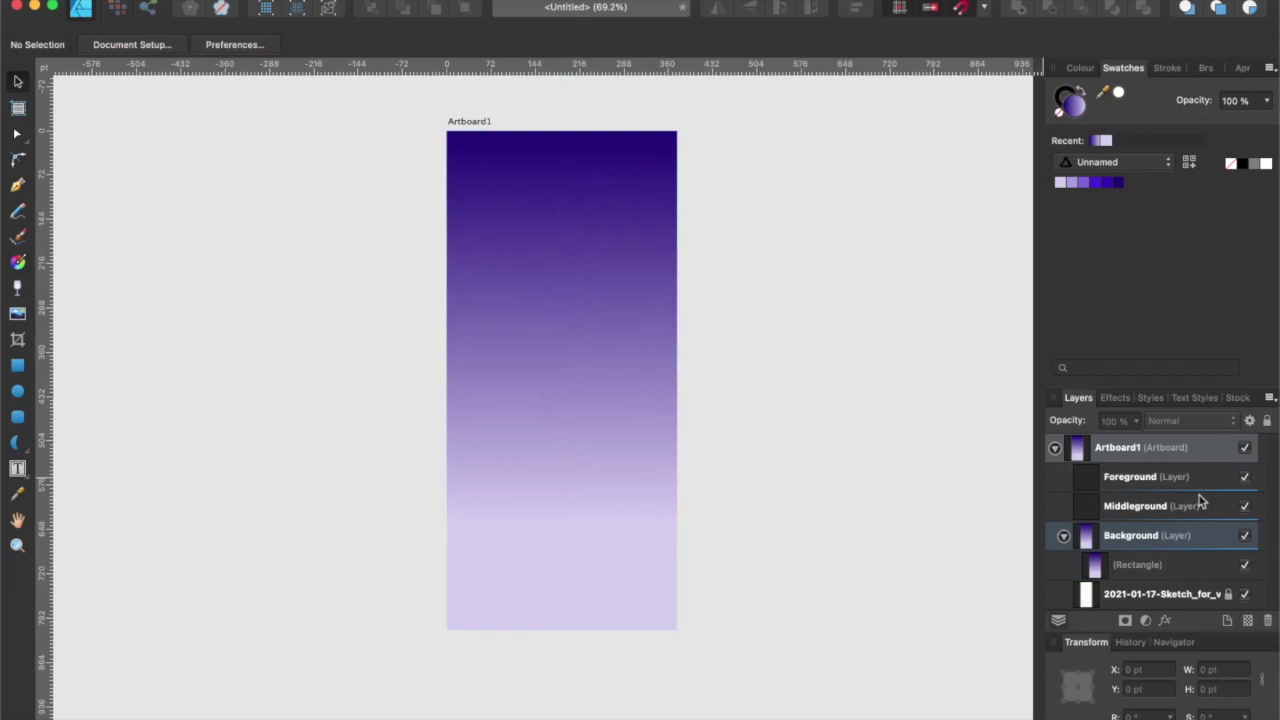
# Lower the background rectangle's opacity to 50 % so the sketch can be traced through it.
pyautogui.click(1176, 567)
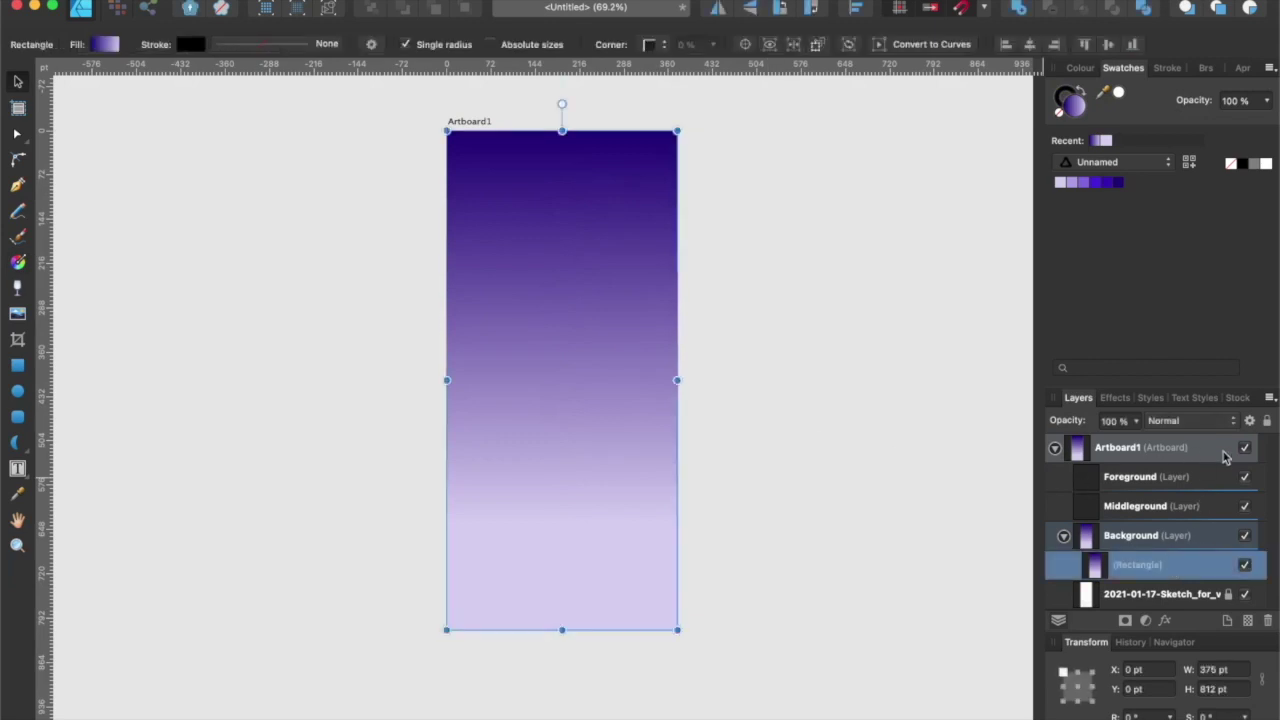
pyautogui.click(1139, 424)
pyautogui.moveTo(1134, 446)
pyautogui.mouseDown()
pyautogui.moveTo(1048, 449)
pyautogui.moveTo(1066, 455)
pyautogui.mouseUp()
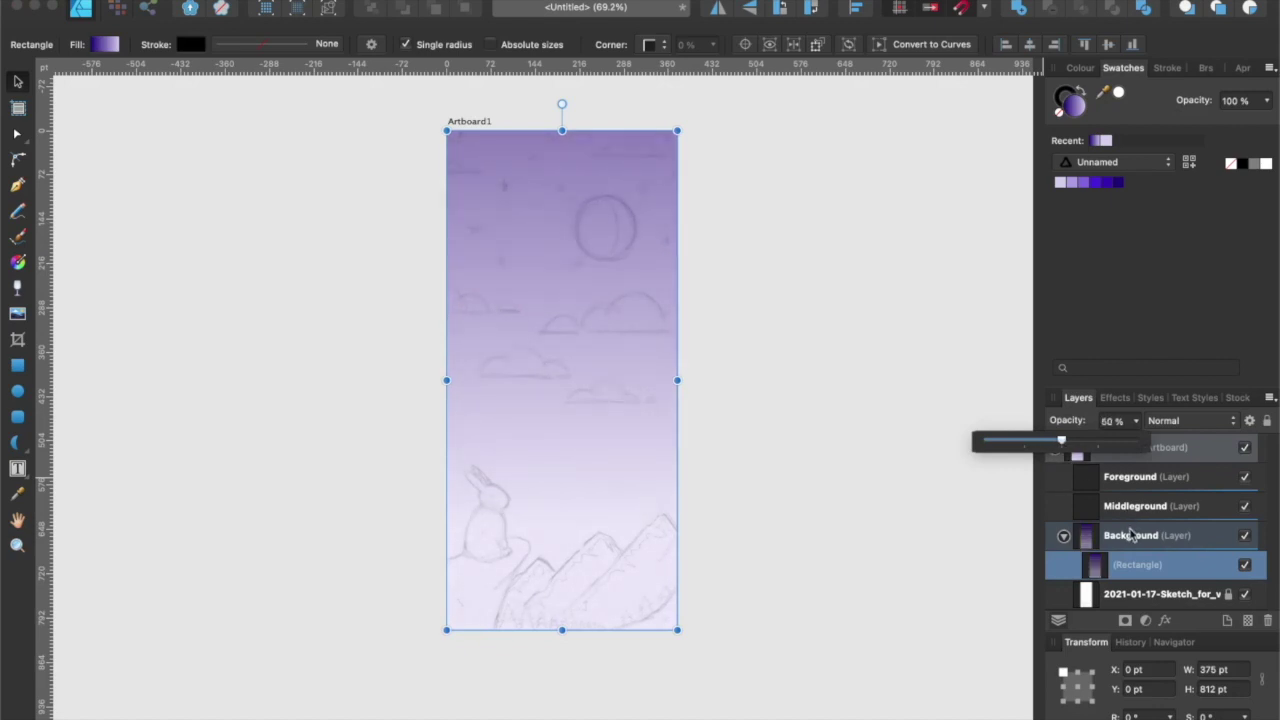
pyautogui.click(816, 426)
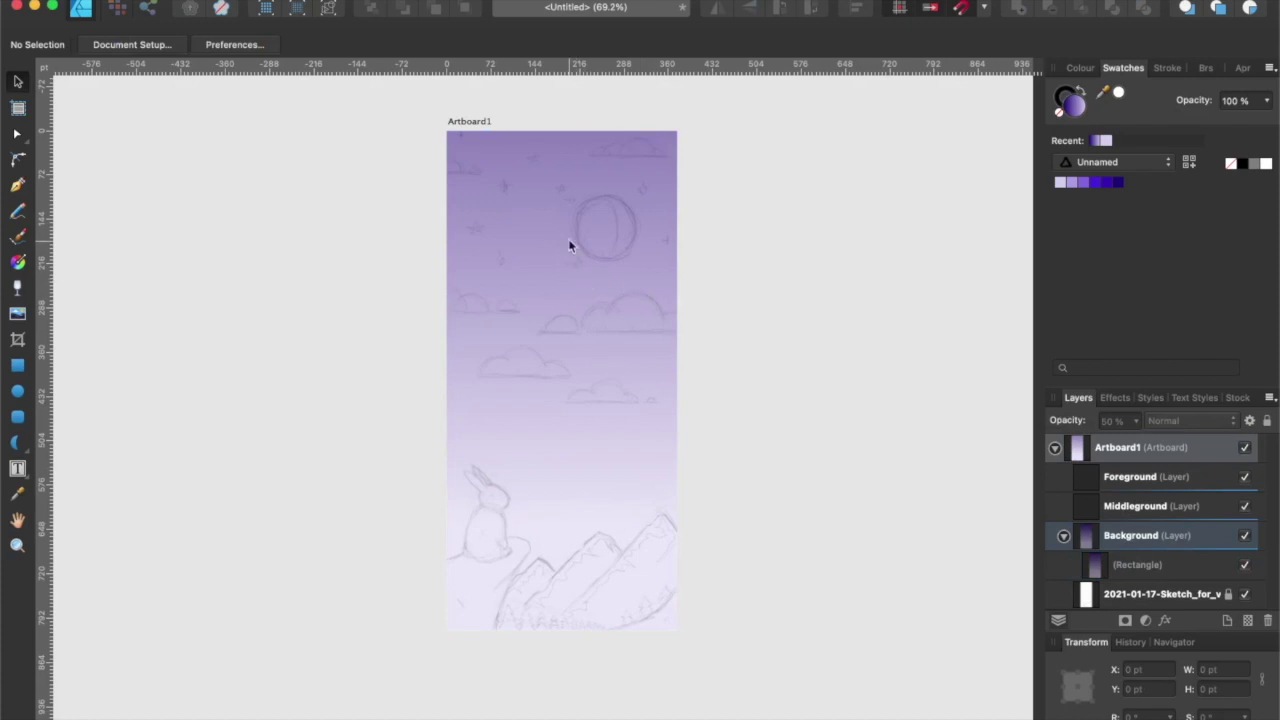
# Draw a segment about 65 × 45 pt over the top-right cloud sketch and set its lower line to 50 %.
pyautogui.moveTo(531, 229); pyautogui.dragTo(550, 286)
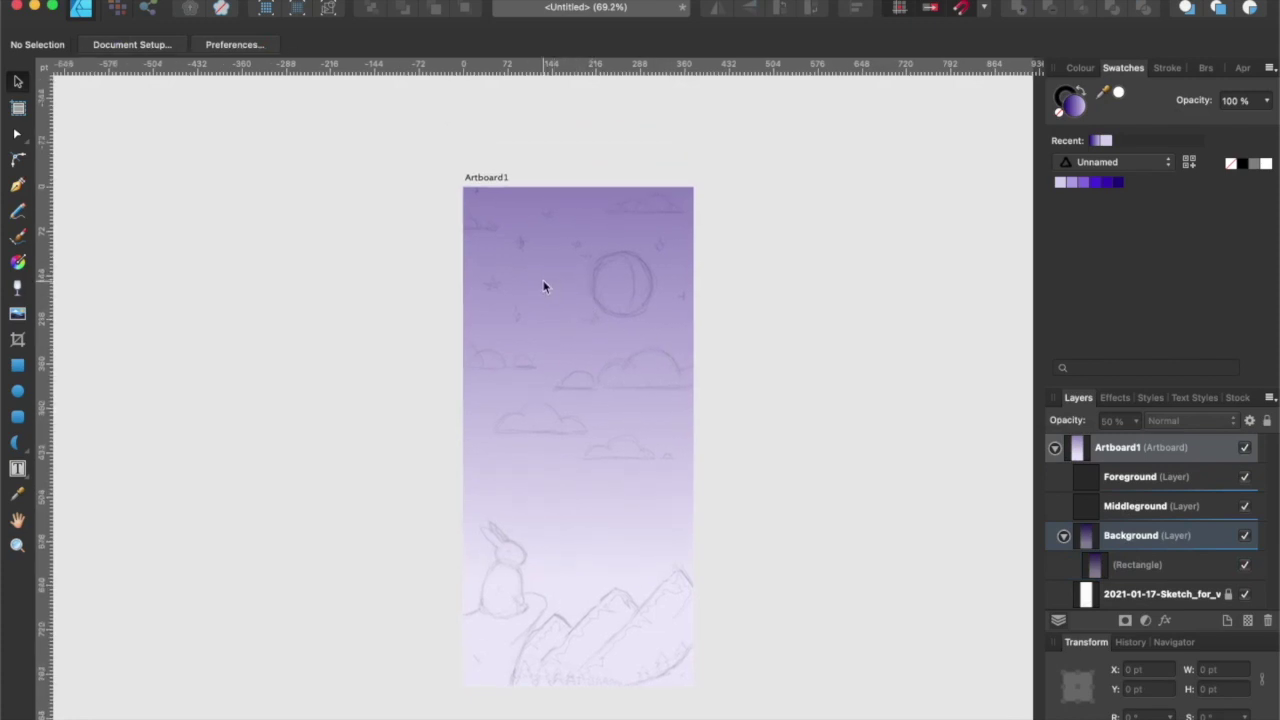
pyautogui.scroll(5, 543, 287)
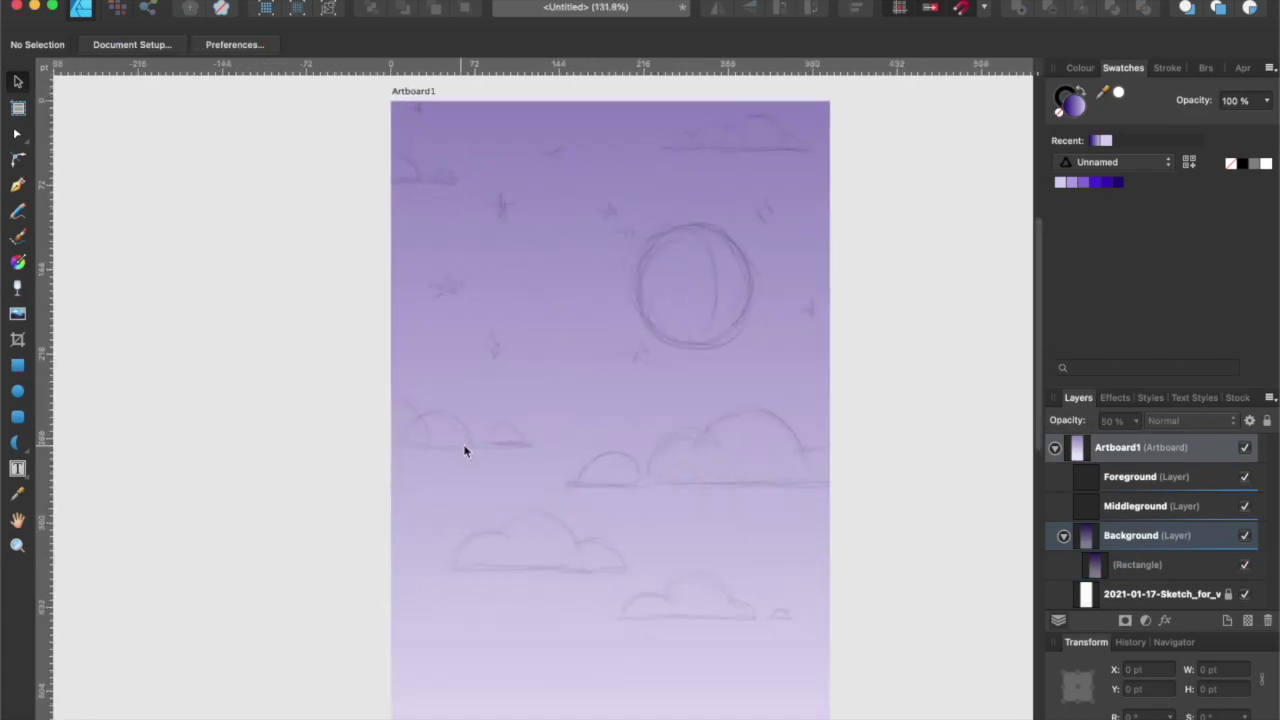
pyautogui.click(19, 445)
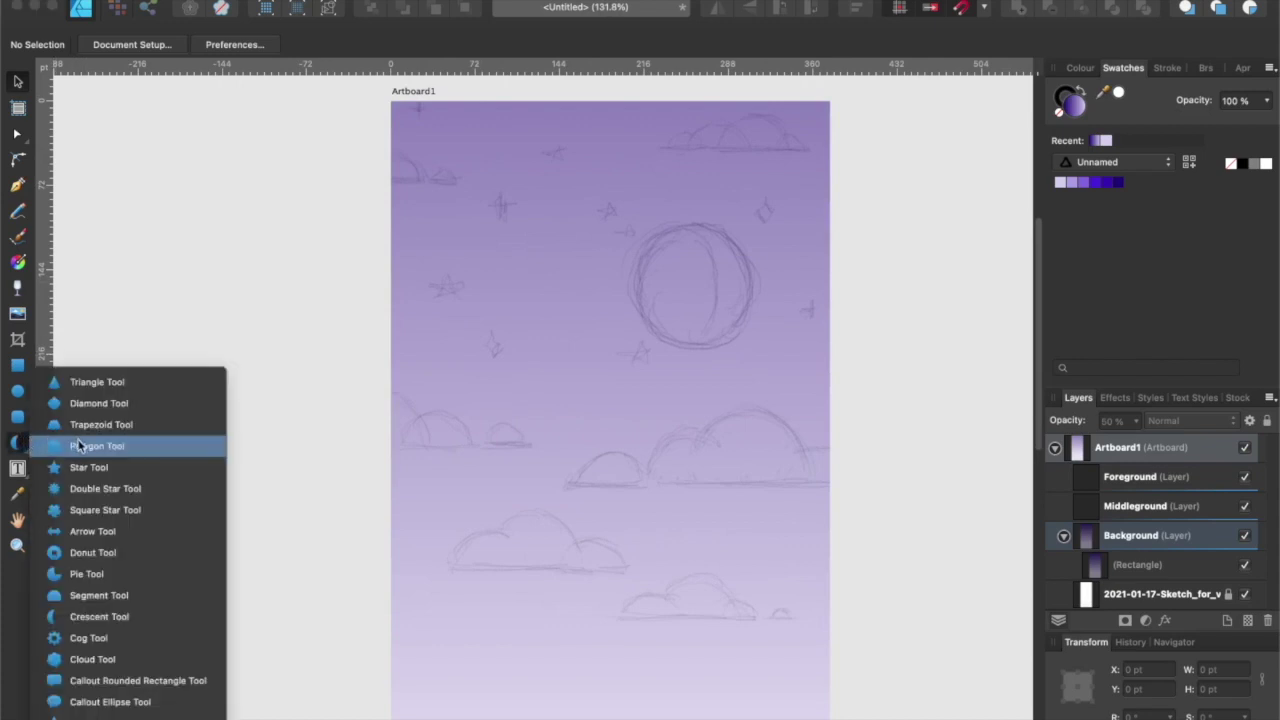
pyautogui.click(125, 595)
pyautogui.scroll(3, 512, 304)
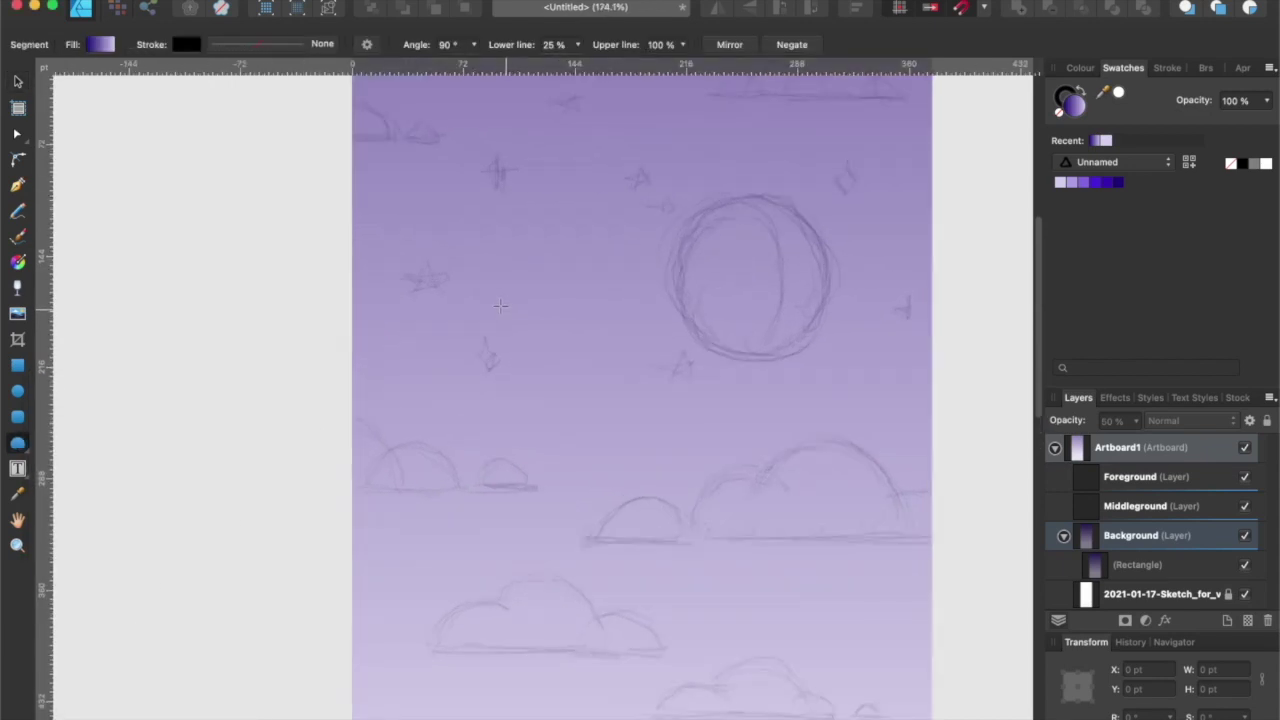
pyautogui.moveTo(528, 231); pyautogui.dragTo(486, 386)
pyautogui.scroll(3, 619, 312)
pyautogui.scroll(3, 646, 340)
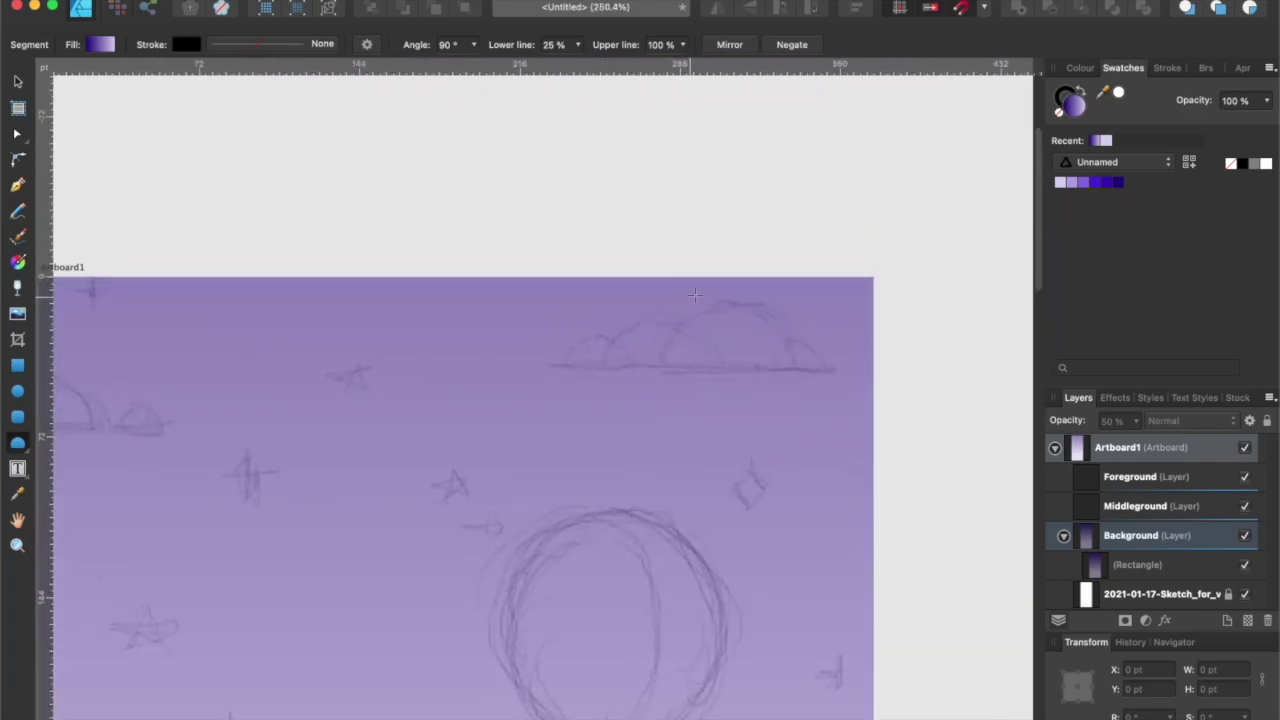
pyautogui.moveTo(651, 299); pyautogui.dragTo(797, 399)
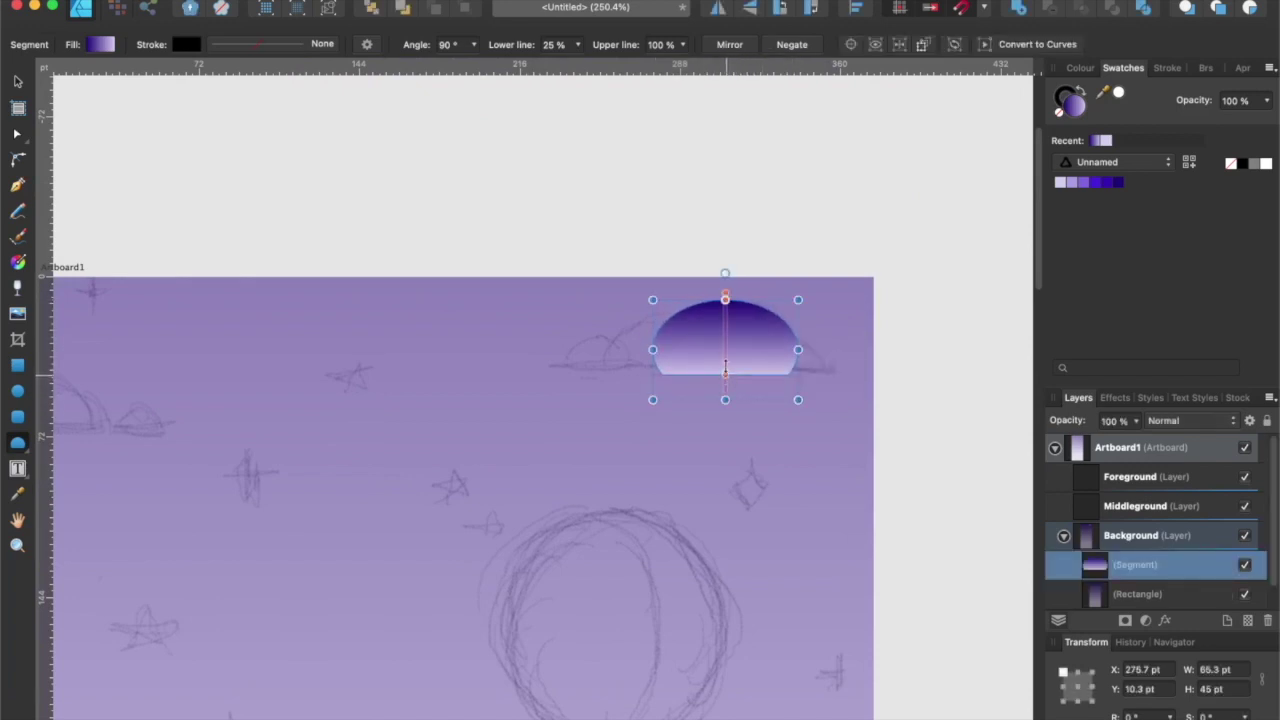
pyautogui.moveTo(725, 372); pyautogui.dragTo(746, 346)
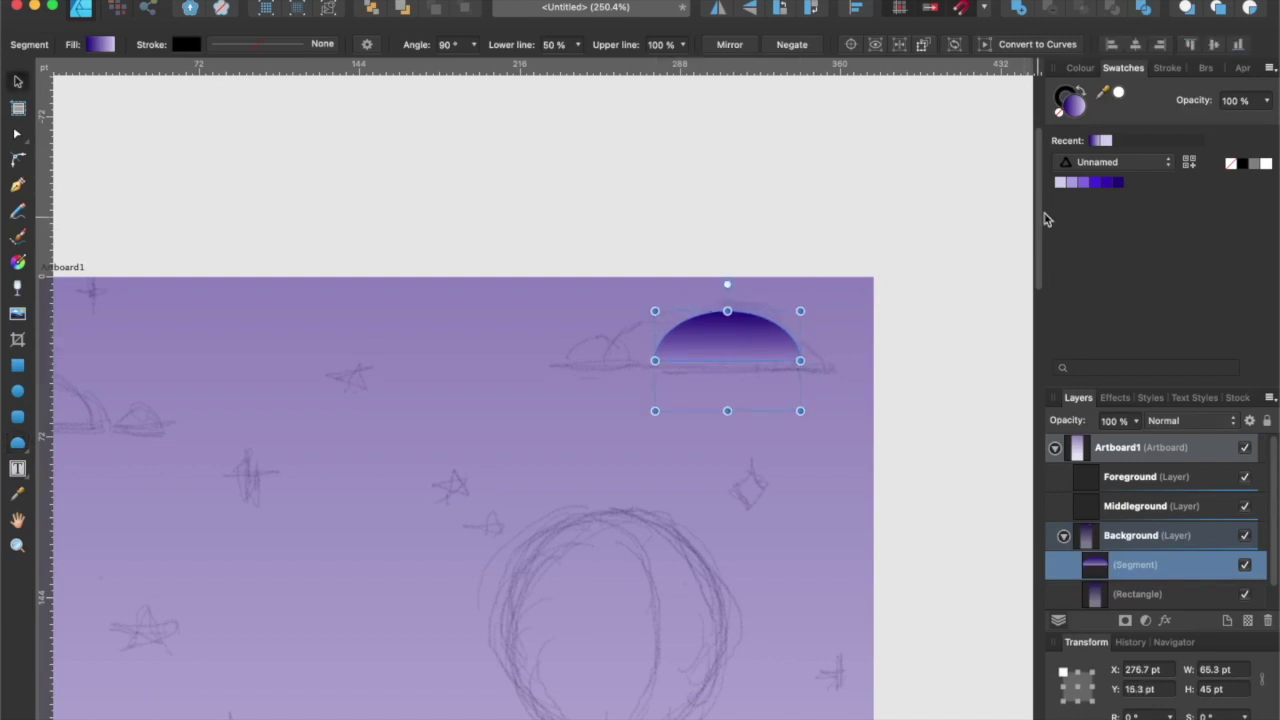
# Fill the segment with the lightest lavender swatch, remove its stroke, and resize it to about 67 × 54 pt over the cloud's largest bump.
pyautogui.click(1062, 185)
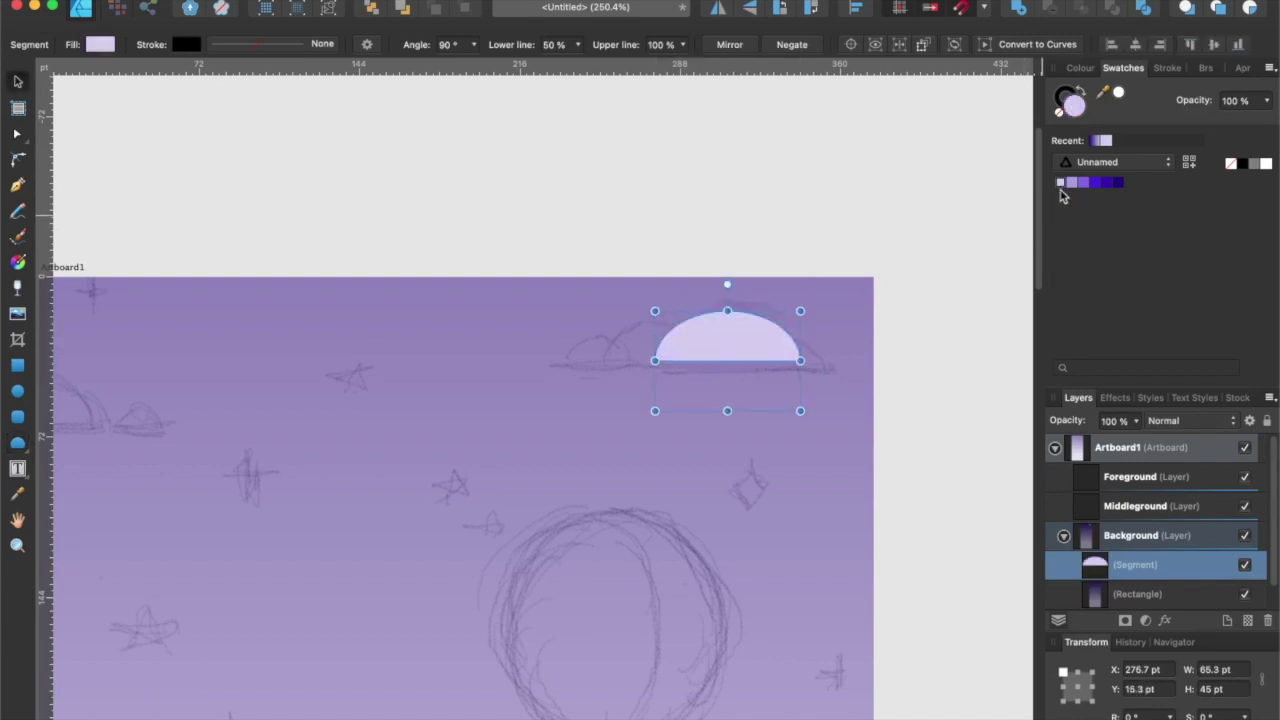
pyautogui.click(1059, 114)
pyautogui.moveTo(801, 311); pyautogui.dragTo(804, 291)
pyautogui.moveTo(747, 336); pyautogui.dragTo(749, 351)
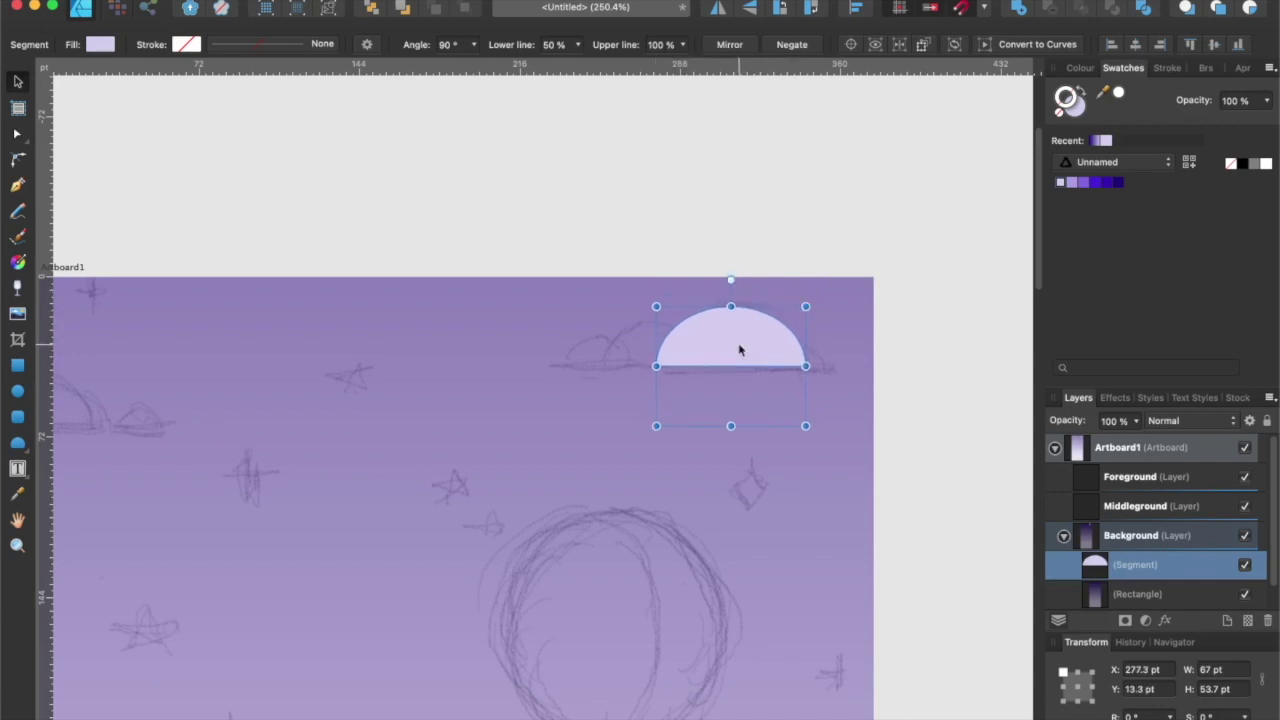
# Build the cloud's other bumps from smaller segment copies on the same baseline: one about 50 × 40 pt and two about 31 × 25 pt.
pyautogui.moveTo(740, 350); pyautogui.dragTo(682, 350)
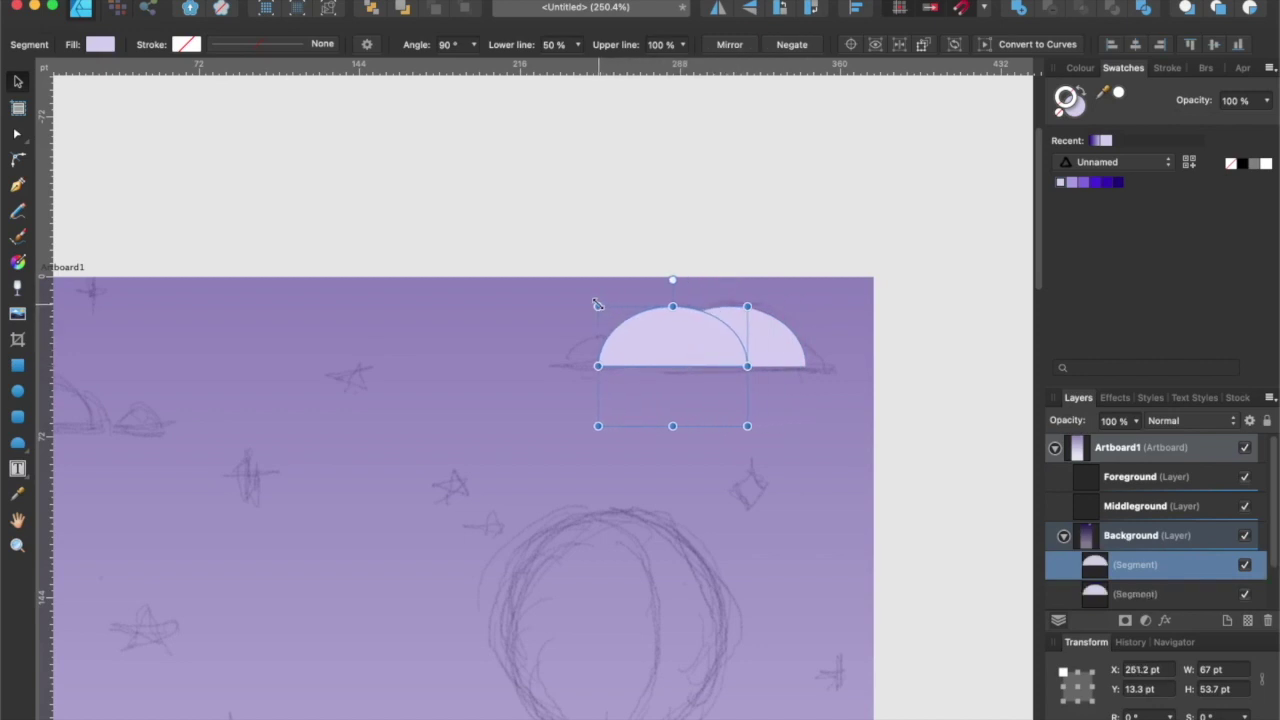
pyautogui.moveTo(597, 305); pyautogui.dragTo(640, 331)
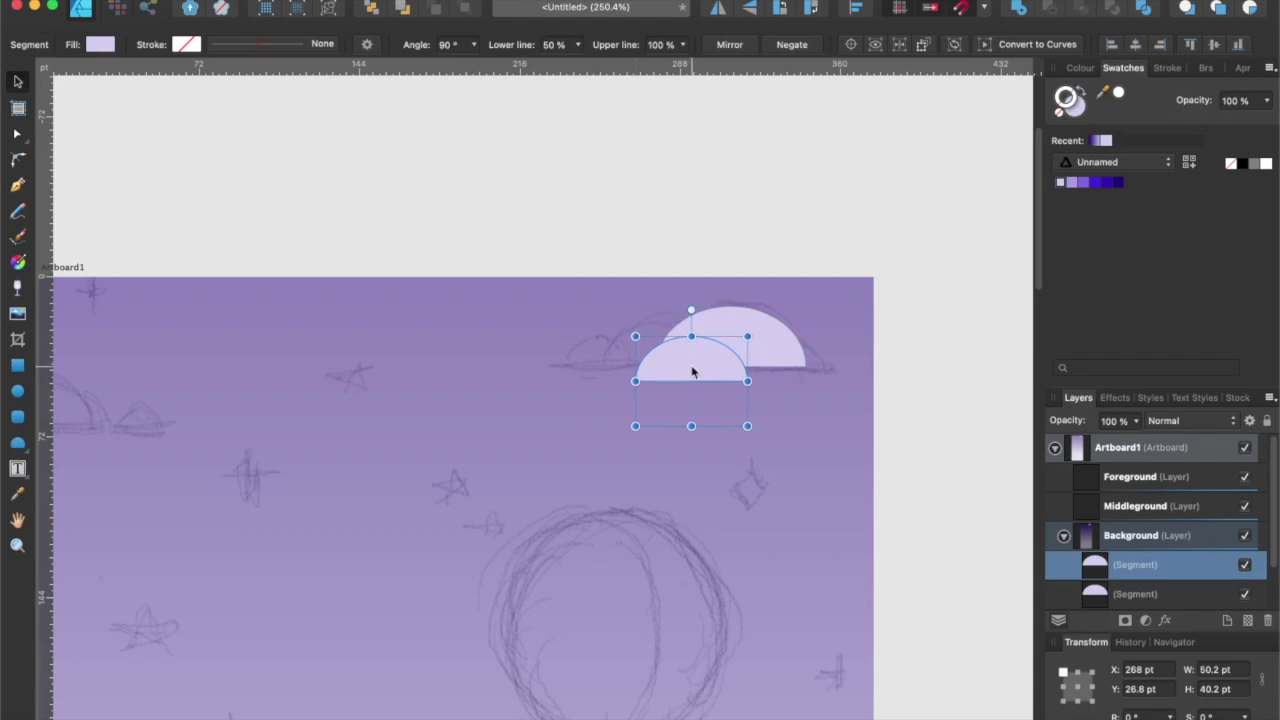
pyautogui.moveTo(691, 366); pyautogui.dragTo(611, 354)
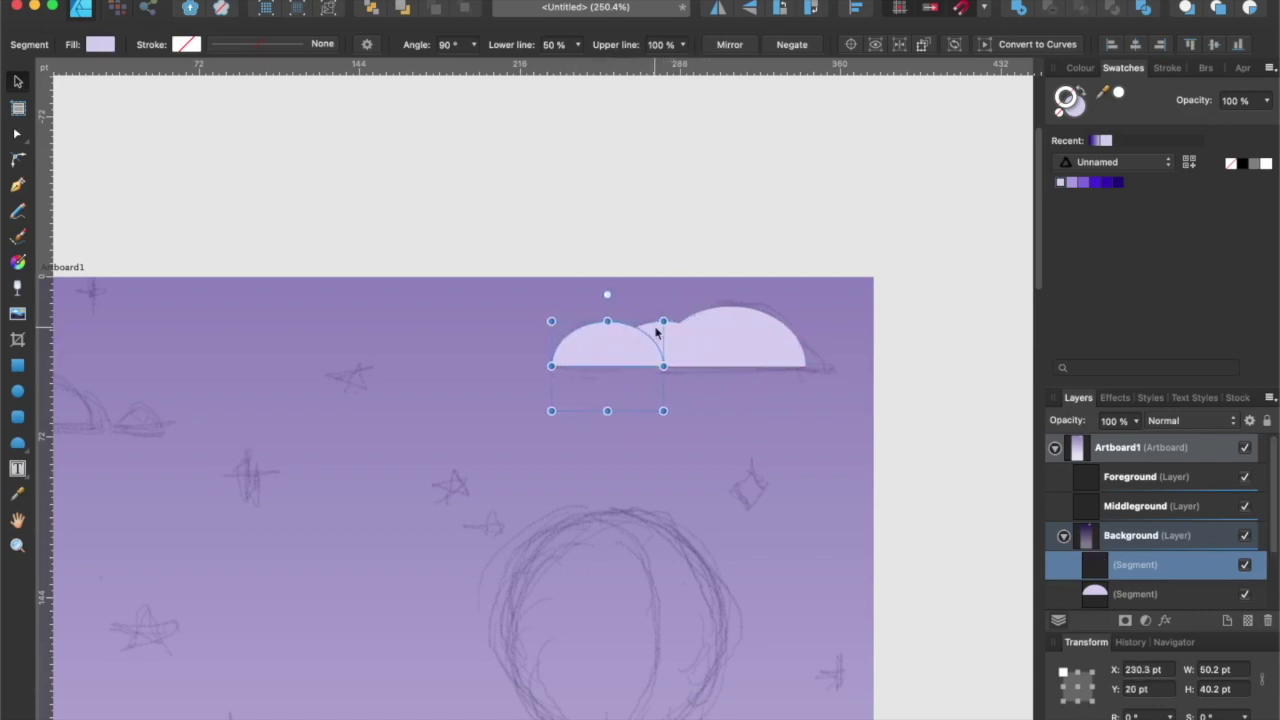
pyautogui.moveTo(663, 322); pyautogui.dragTo(603, 366)
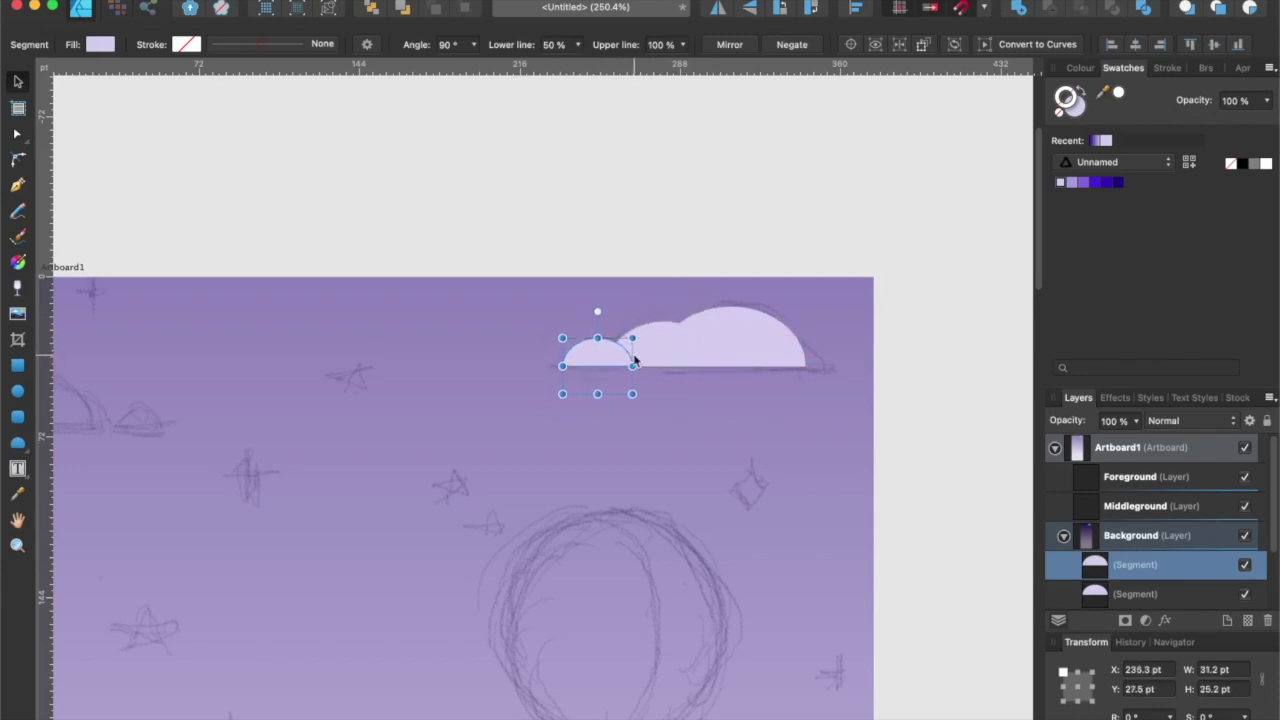
pyautogui.moveTo(612, 362); pyautogui.dragTo(802, 362)
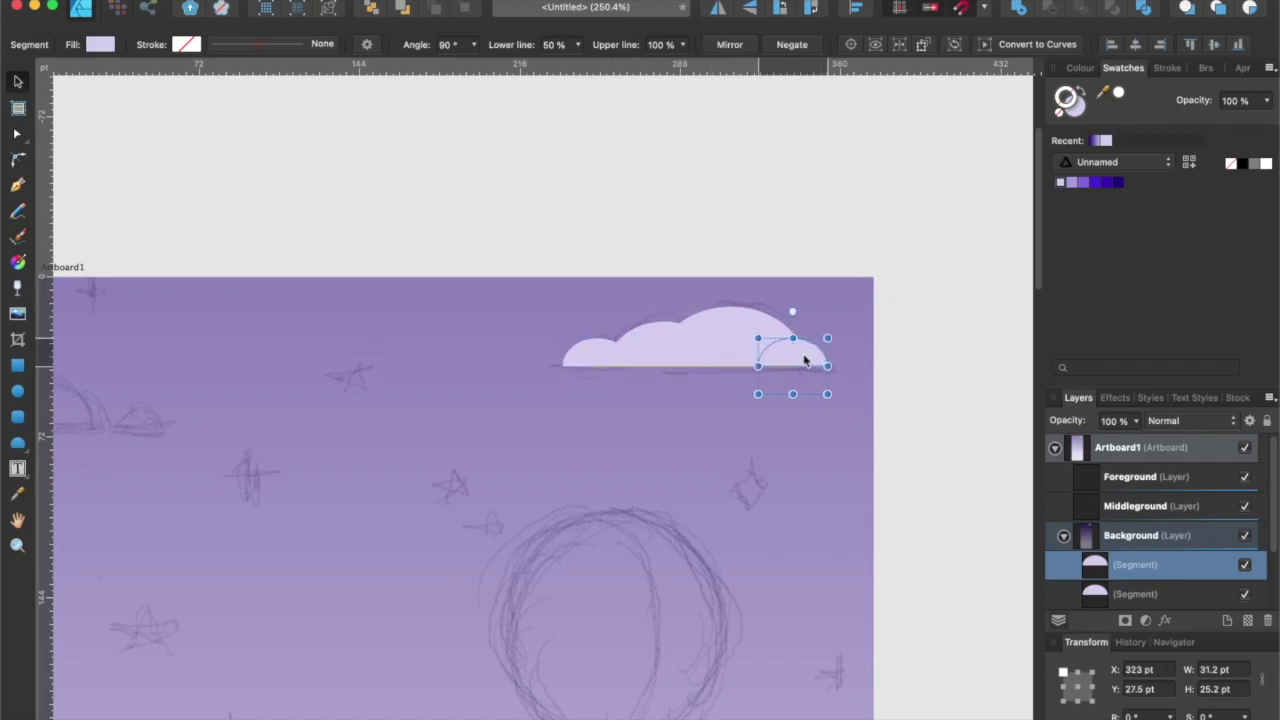
# Merge the four overlapping cloud segments into a single shape with the Add operation.
pyautogui.keyDown('shift'); pyautogui.click(722, 355); pyautogui.keyUp('shift')
pyautogui.keyDown('shift'); pyautogui.click(645, 354); pyautogui.keyUp('shift')
pyautogui.keyDown('shift'); pyautogui.click(587, 362); pyautogui.keyUp('shift')
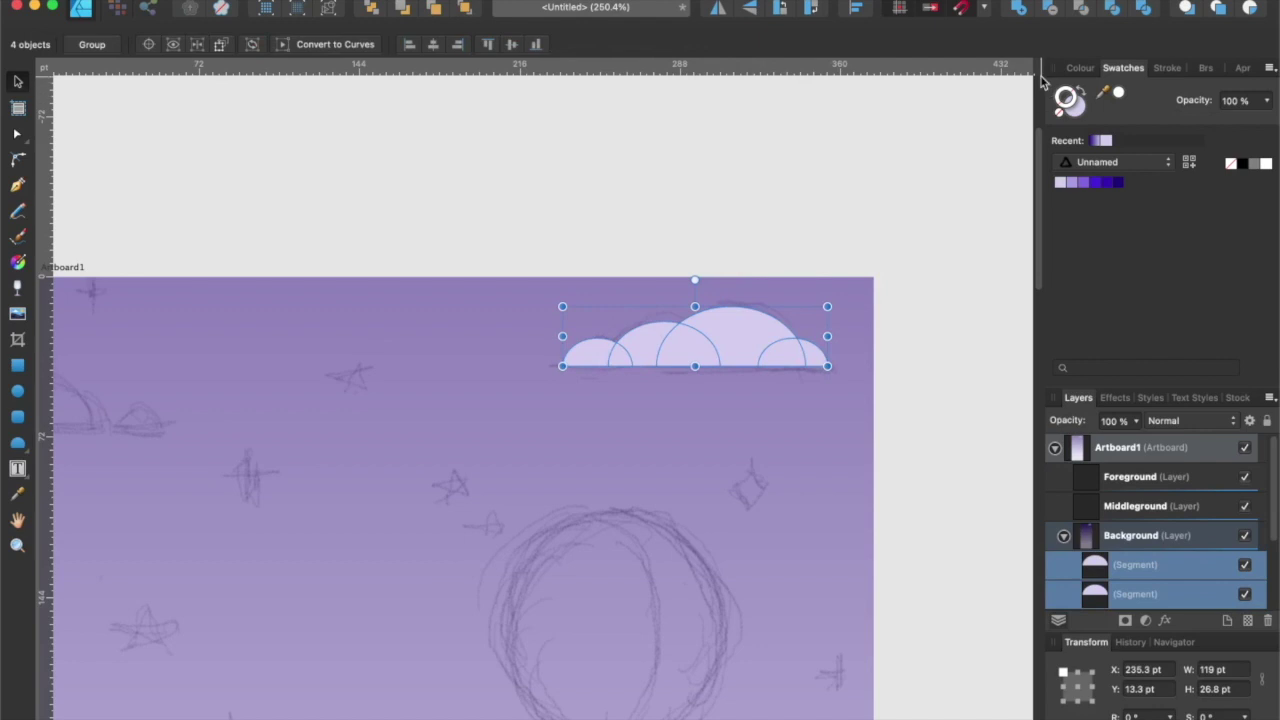
pyautogui.click(1019, 8)
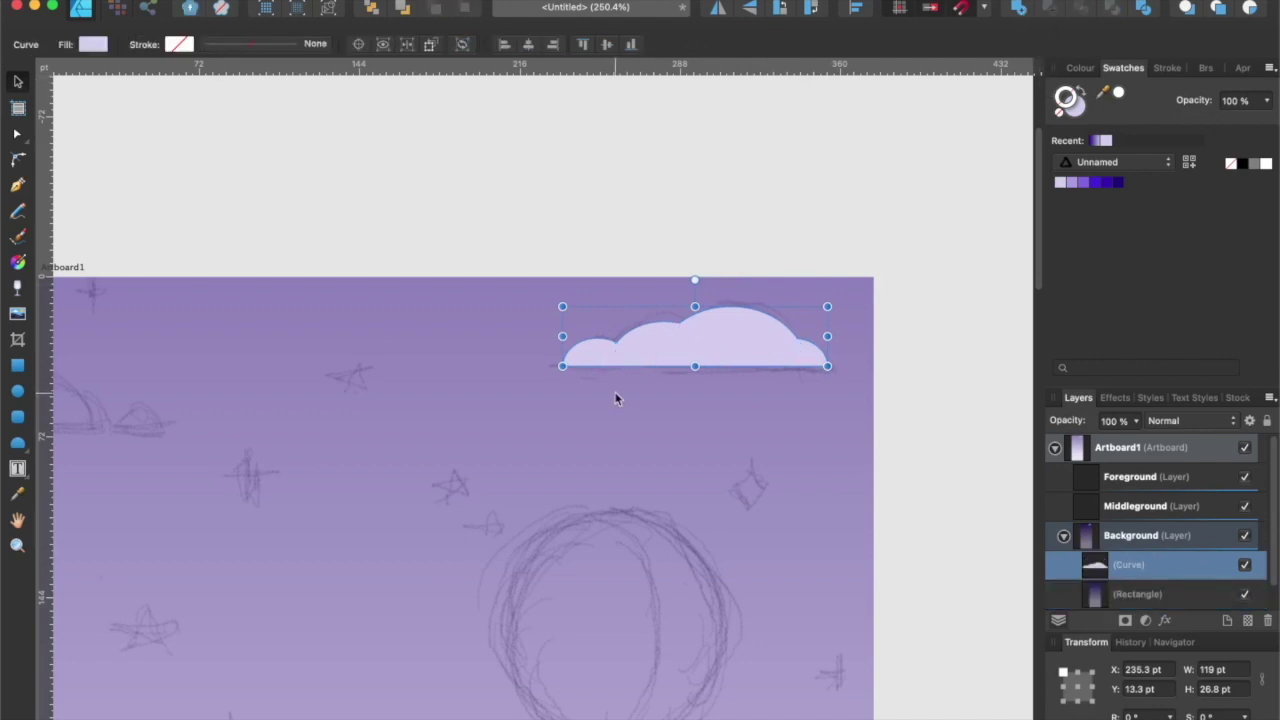
# Undo the cloud merge and copy its leftmost small segment onto the small bump sketch near the artboard's upper-left edge.
pyautogui.hscroll(-5, 616, 399)
pyautogui.press('super+z')
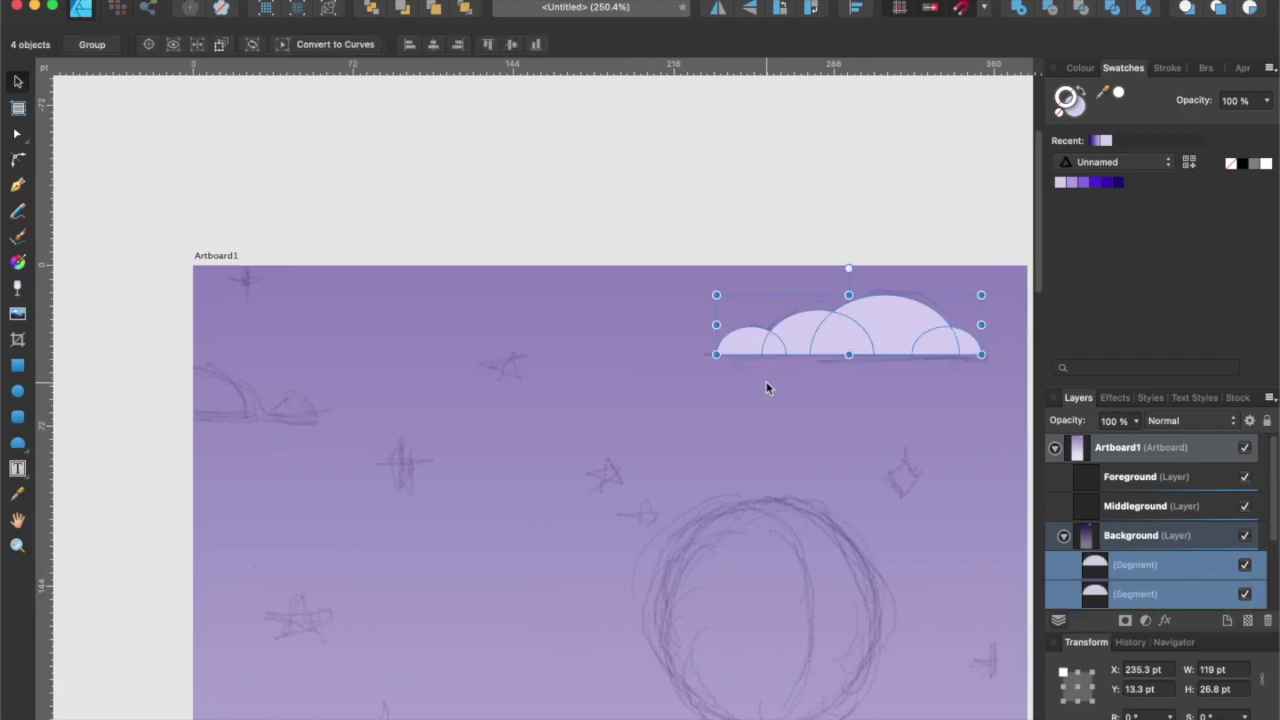
pyautogui.click(755, 344)
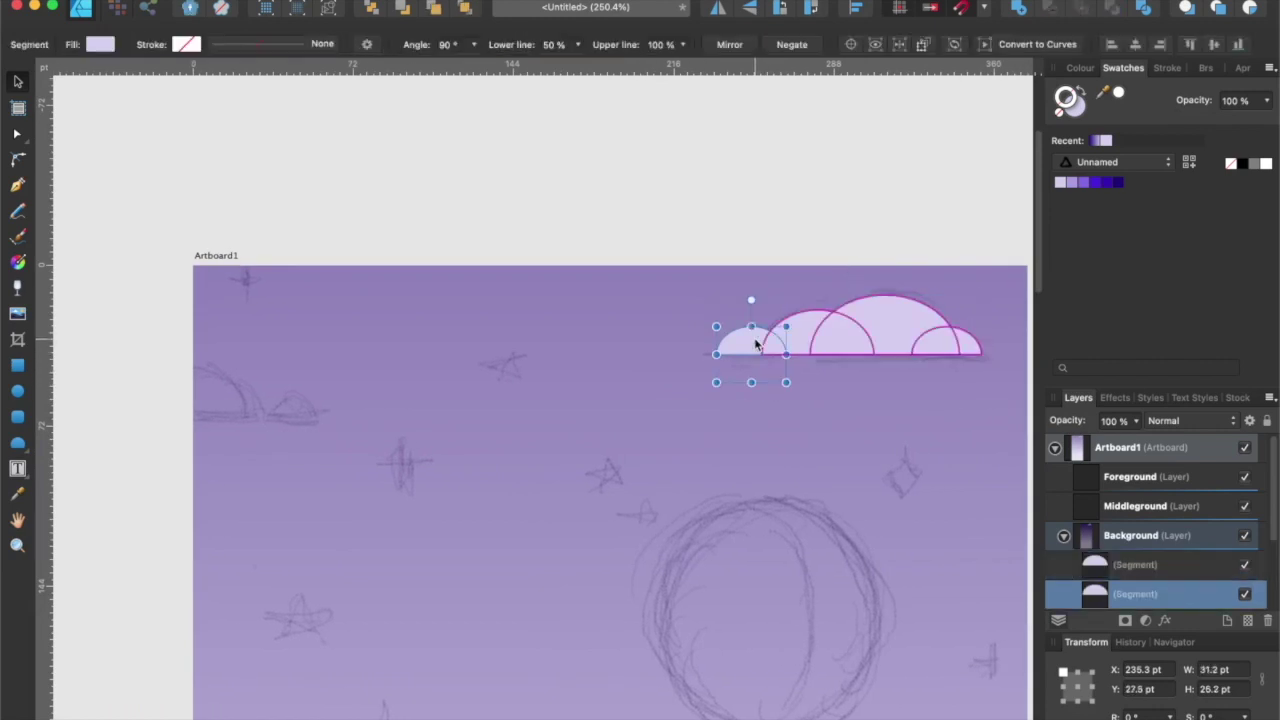
pyautogui.moveTo(755, 344); pyautogui.dragTo(303, 407)
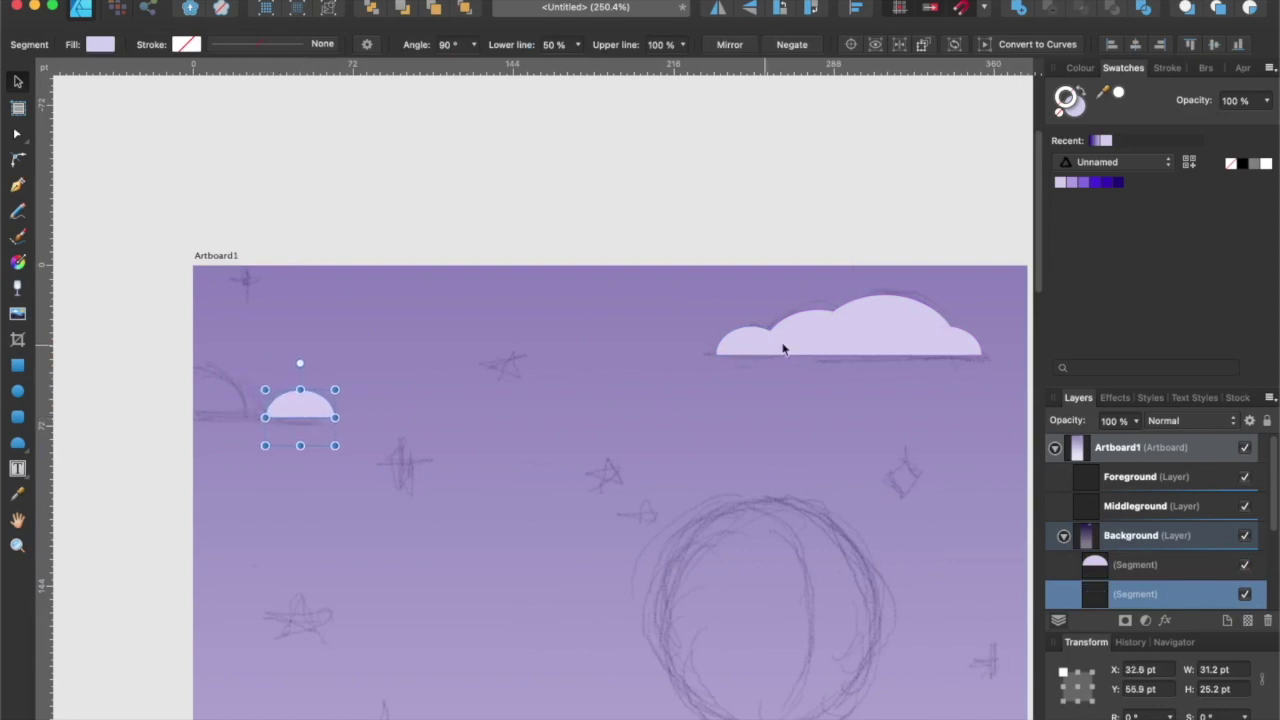
# Merge the four overlapping segments of the upper-right cloud into a single shape with the Add operation.
pyautogui.click(749, 350)
pyautogui.keyDown('shift'); pyautogui.click(825, 342); pyautogui.keyUp('shift')
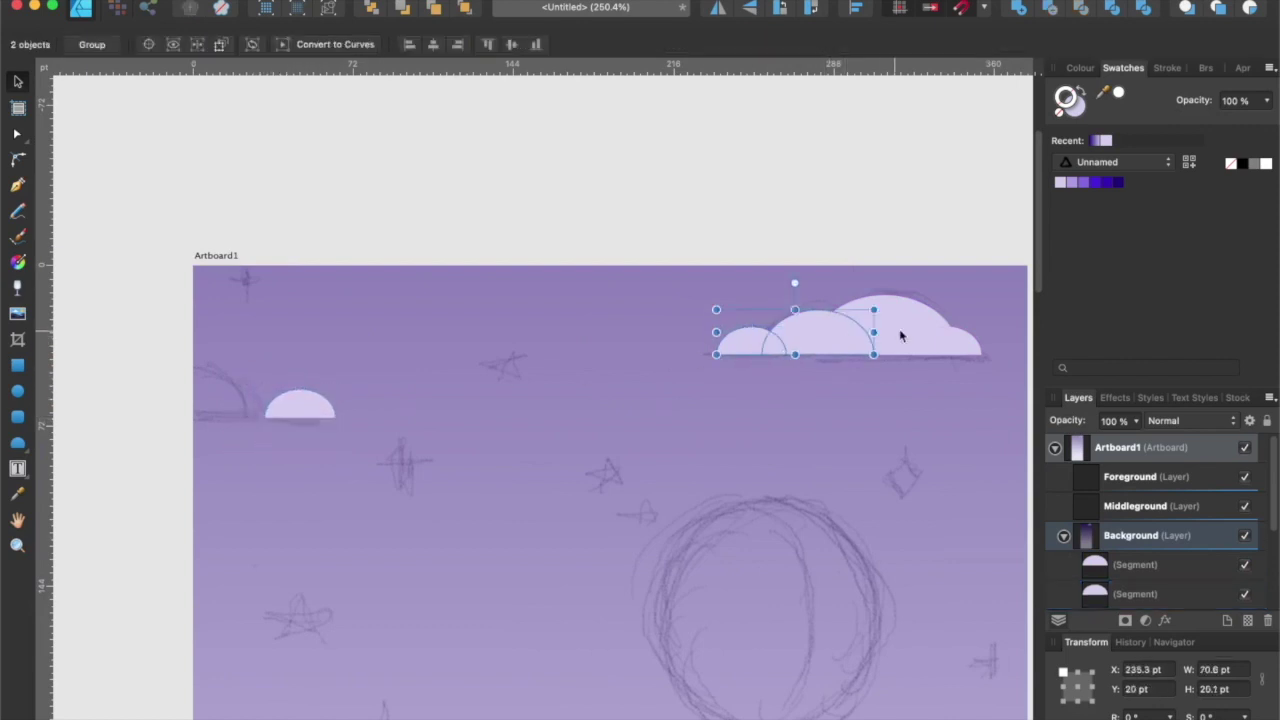
pyautogui.keyDown('shift'); pyautogui.click(905, 338); pyautogui.keyUp('shift')
pyautogui.keyDown('shift'); pyautogui.click(972, 343); pyautogui.keyUp('shift')
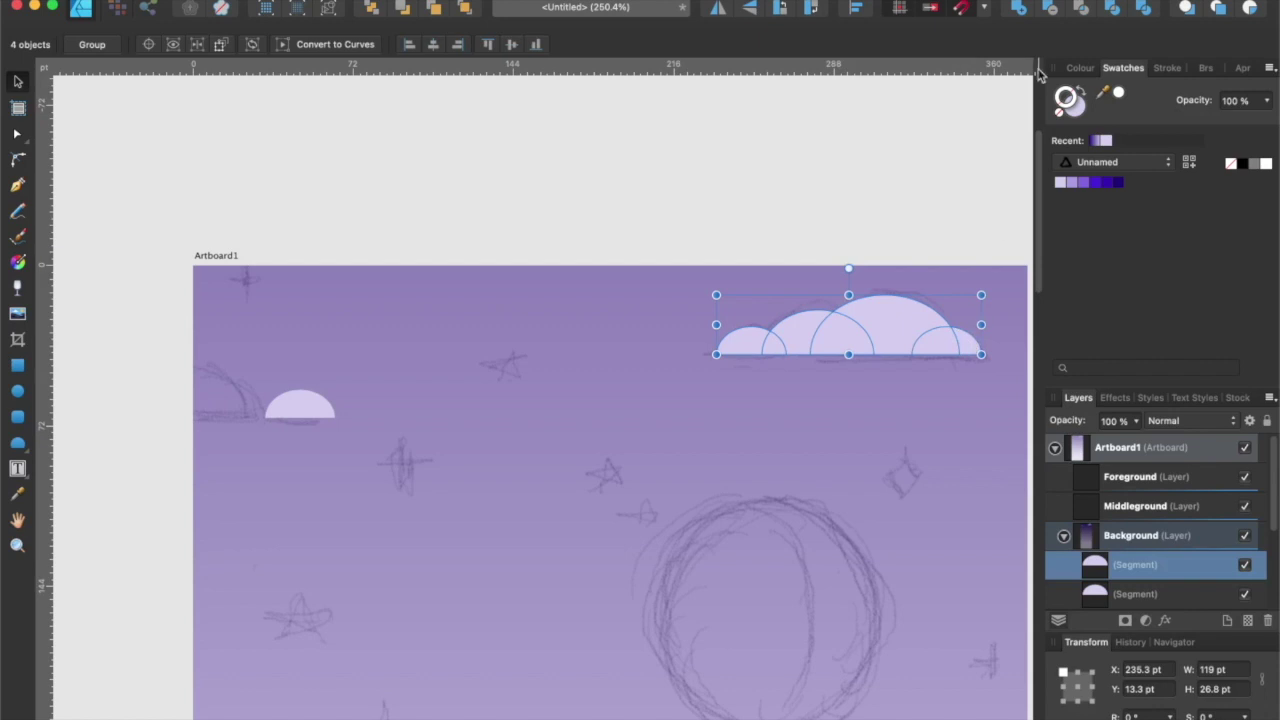
pyautogui.click(1019, 9)
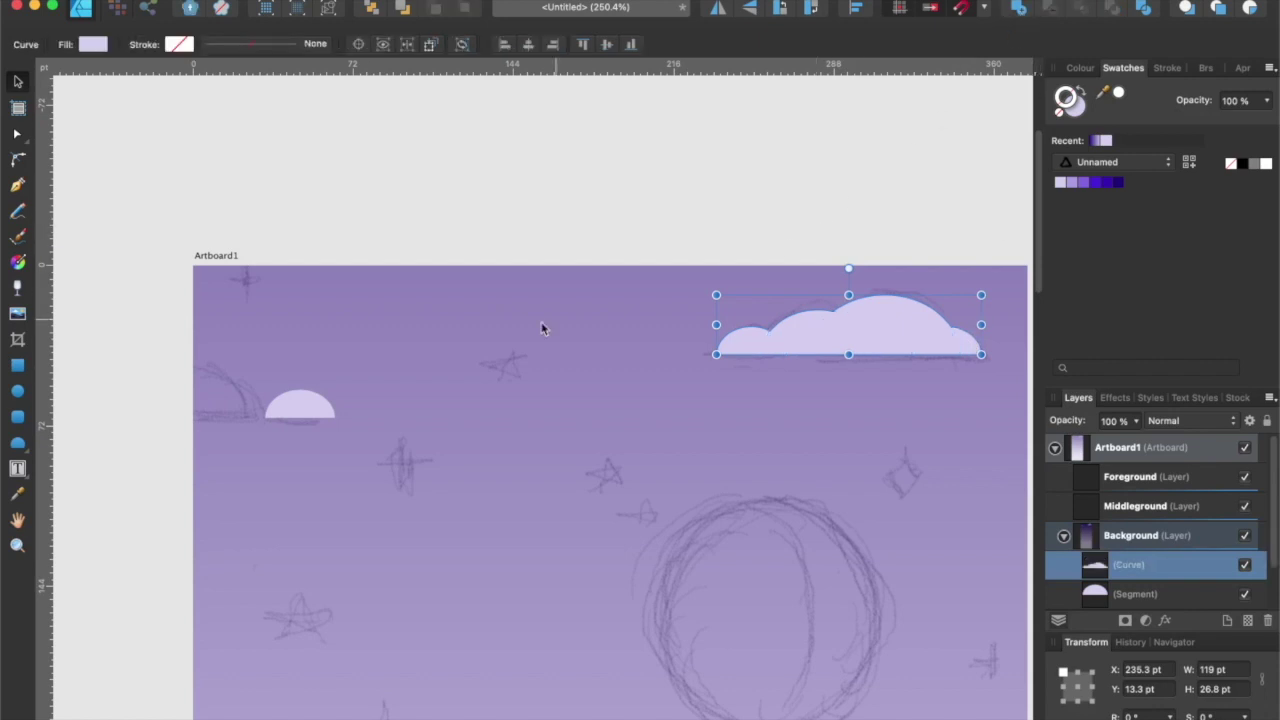
# Place an enlarged copy of the small segment across the artboard's left edge, over the larger bump of the upper-left cloud sketch.
pyautogui.click(409, 391)
pyautogui.hscroll(-5, 450, 395)
pyautogui.click(484, 399)
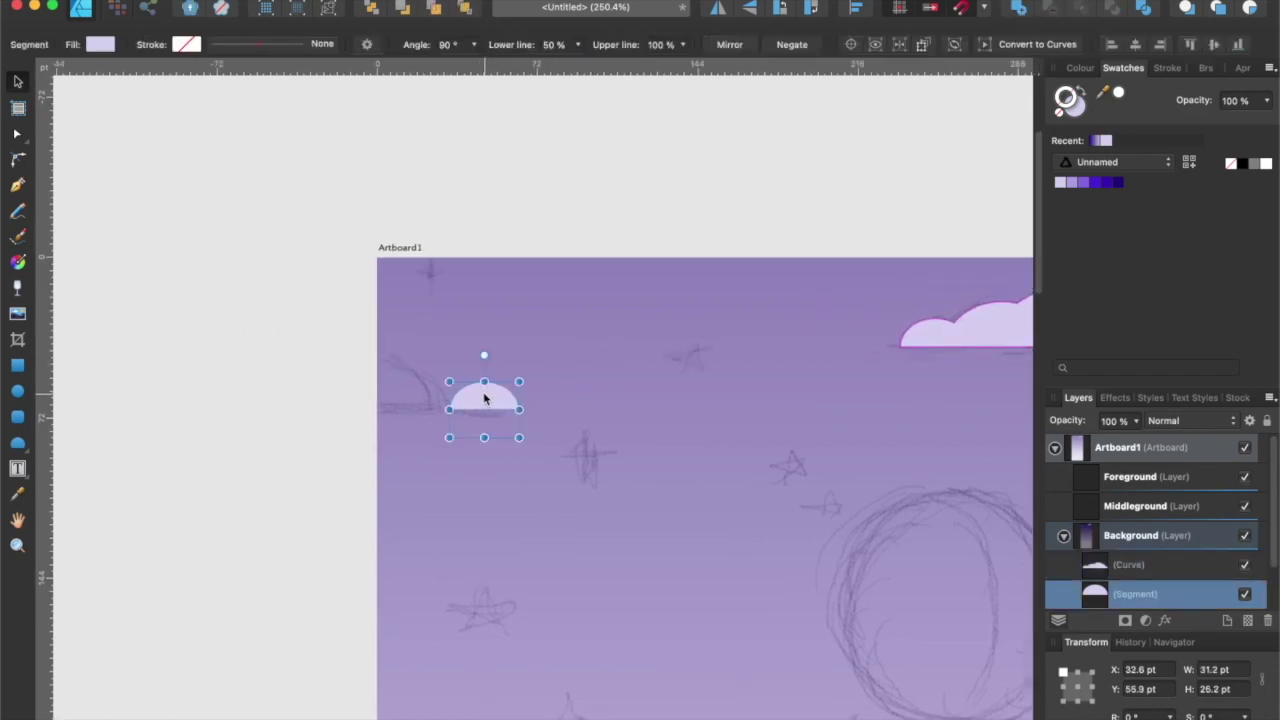
pyautogui.moveTo(484, 399); pyautogui.dragTo(394, 399)
pyautogui.moveTo(359, 382); pyautogui.dragTo(314, 357)
# Copy a segment down to the lower-left cloud sketch and enlarge it to about 104 × 84 pt across the artboard's edge.
pyautogui.scroll(-3, 397, 386)
pyautogui.moveTo(357, 249); pyautogui.dragTo(361, 593)
pyautogui.moveTo(293, 566); pyautogui.dragTo(222, 533)
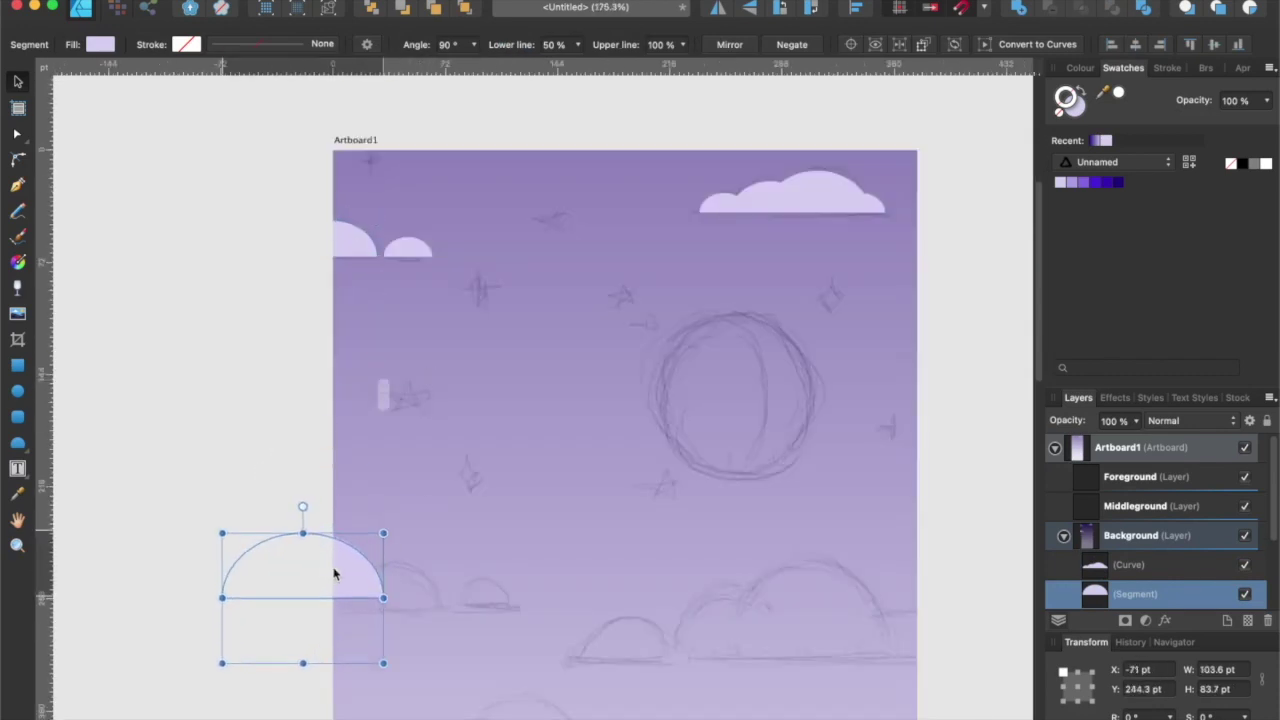
# Fit a segment copy over the single-bump sketch beside the lower-right cloud, and merge the lower-left cloud's overlapping segments with Add.
pyautogui.moveTo(334, 573); pyautogui.dragTo(627, 650)
pyautogui.moveTo(595, 629); pyautogui.dragTo(553, 590)
pyautogui.moveTo(597, 626); pyautogui.dragTo(614, 643)
pyautogui.moveTo(210, 520); pyautogui.dragTo(450, 625)
pyautogui.click(1018, 8)
# Build the lower-right cloud from three overlapping segment copies and merge them with Add into a shape about 189 × 61 pt.
pyautogui.moveTo(614, 636); pyautogui.dragTo(646, 570)
pyautogui.moveTo(750, 624); pyautogui.dragTo(870, 640)
pyautogui.moveTo(768, 588); pyautogui.dragTo(714, 560)
pyautogui.moveTo(823, 634); pyautogui.dragTo(897, 634)
pyautogui.moveTo(788, 560); pyautogui.dragTo(861, 602)
pyautogui.click(780, 630)
pyautogui.keyDown('shift'); pyautogui.click(703, 634); pyautogui.keyUp('shift')
pyautogui.keyDown('shift'); pyautogui.click(940, 630); pyautogui.keyUp('shift')
pyautogui.click(1018, 8)
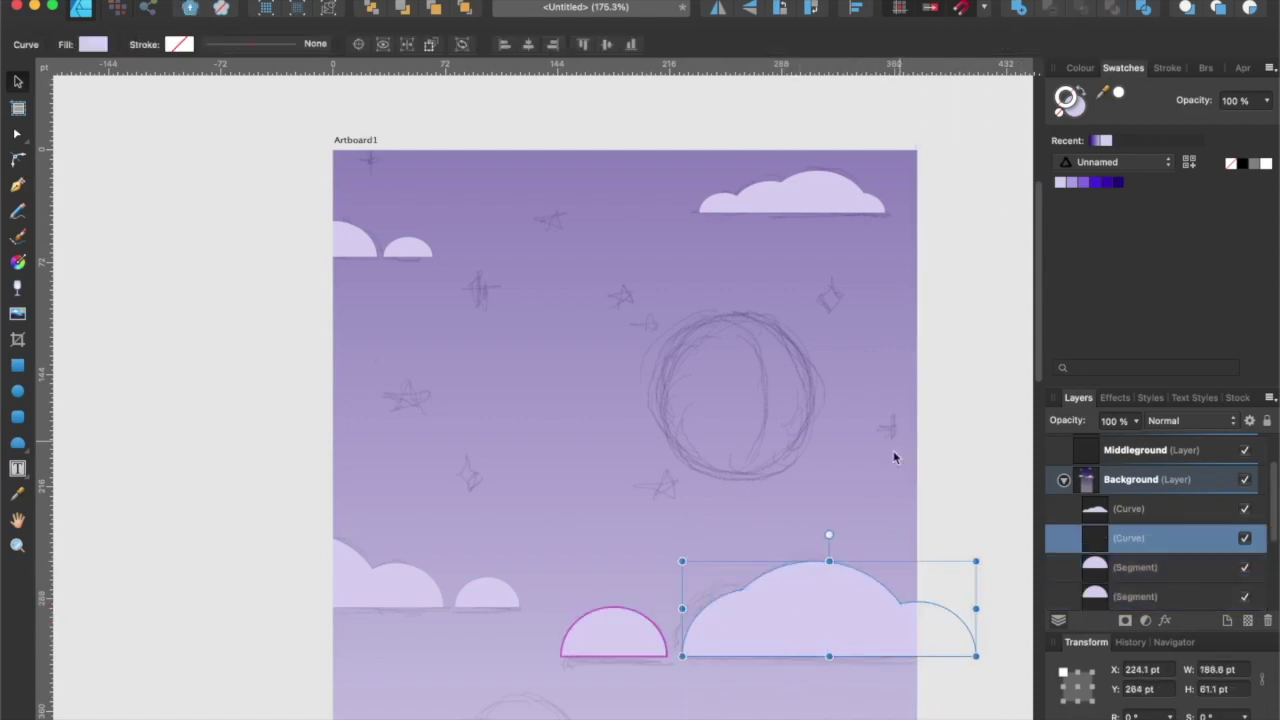
# Build the three-bump cloud below the lower-left clouds from resized segment copies and merge them with Add.
pyautogui.scroll(-5, 894, 457)
pyautogui.moveTo(720, 405); pyautogui.dragTo(703, 519)
pyautogui.moveTo(756, 494); pyautogui.dragTo(628, 516)
pyautogui.moveTo(579, 493); pyautogui.dragTo(534, 423)
pyautogui.moveTo(570, 469); pyautogui.dragTo(605, 506)
pyautogui.moveTo(714, 524); pyautogui.dragTo(794, 591)
pyautogui.click(565, 525)
pyautogui.keyDown('shift'); pyautogui.click(630, 495); pyautogui.keyUp('shift')
pyautogui.keyDown('shift'); pyautogui.click(720, 528); pyautogui.keyUp('shift')
pyautogui.click(1018, 8)
# Build the lowest cloud from three overlapping segment copies and merge them with Add into a shape about 131 × 40 pt.
pyautogui.hscroll(3, 794, 591)
pyautogui.moveTo(633, 563); pyautogui.dragTo(747, 530)
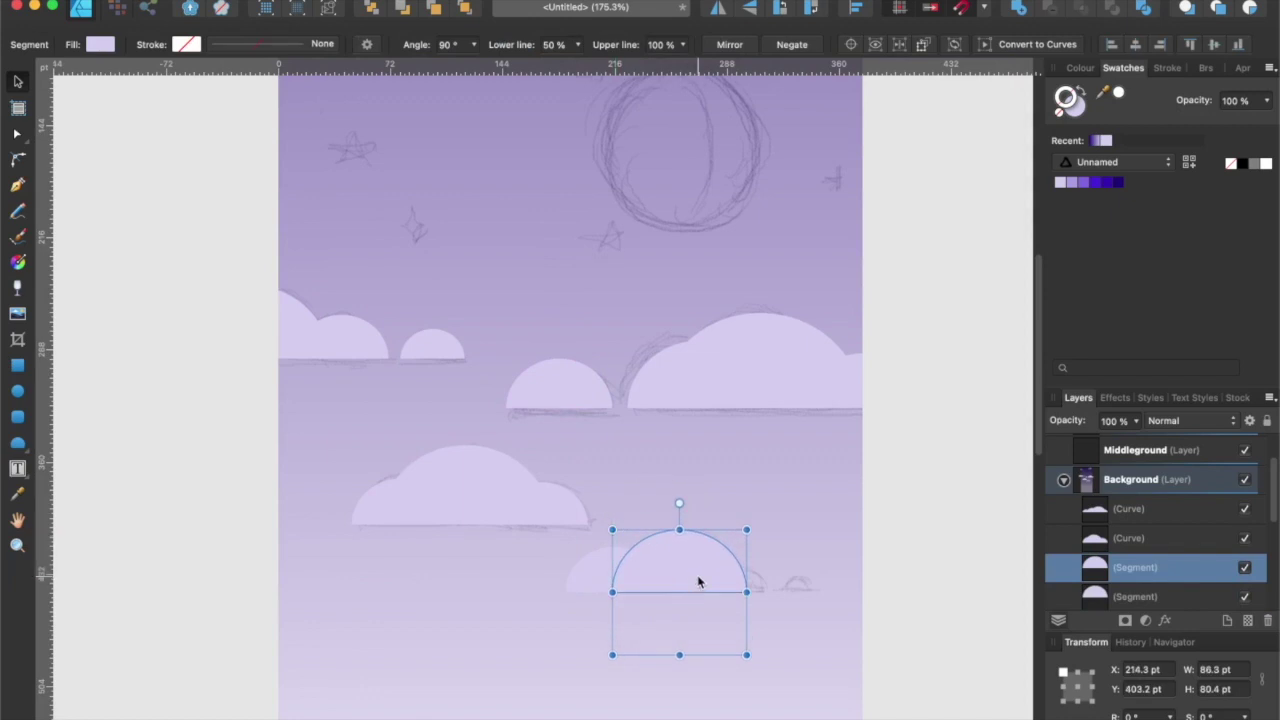
pyautogui.moveTo(698, 582); pyautogui.dragTo(731, 582)
pyautogui.moveTo(780, 530); pyautogui.dragTo(728, 578)
pyautogui.moveTo(688, 606); pyautogui.dragTo(765, 560)
pyautogui.moveTo(736, 583); pyautogui.dragTo(813, 580)
pyautogui.moveTo(842, 557); pyautogui.dragTo(795, 585)
pyautogui.click(717, 566)
pyautogui.keyDown('shift'); pyautogui.click(665, 550); pyautogui.keyUp('shift')
pyautogui.keyDown('shift'); pyautogui.click(600, 575); pyautogui.keyUp('shift')
pyautogui.click(1018, 8)
# Draw a five-pointed star about 35 pt wide over the large star sketch on the left side of the sky.
pyautogui.moveTo(681, 108); pyautogui.dragTo(734, 392)
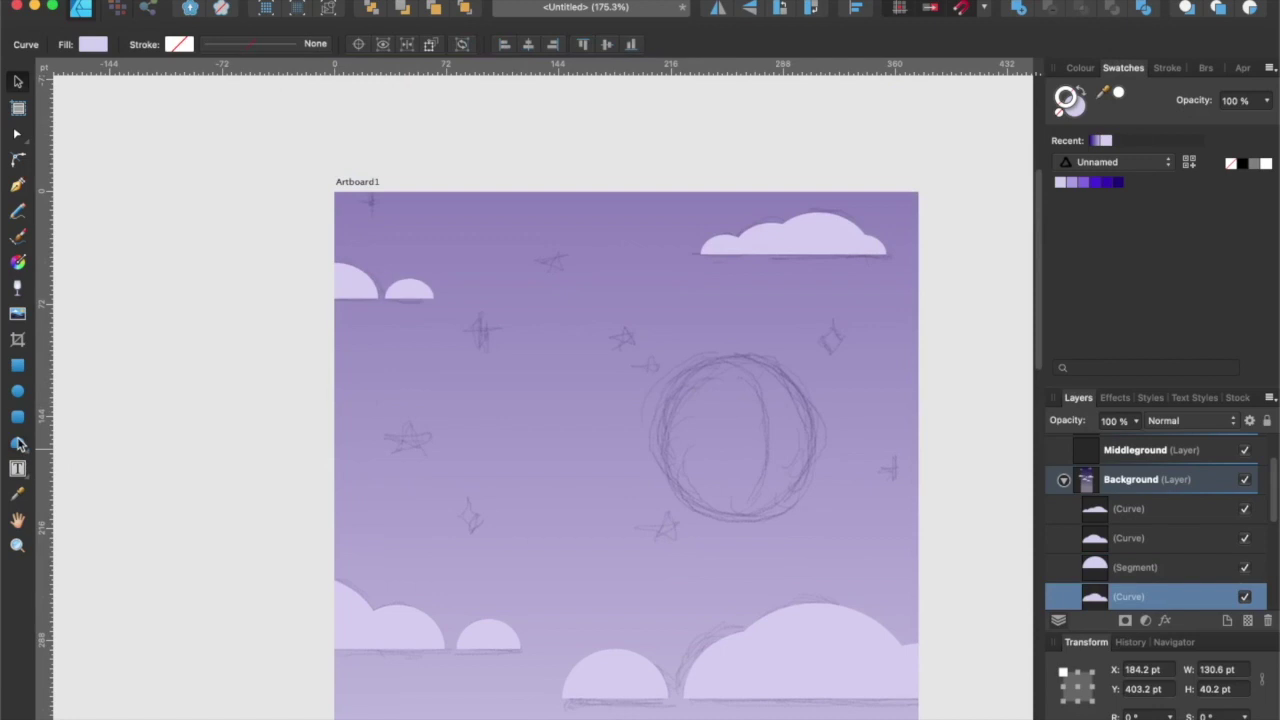
pyautogui.moveTo(18, 442); pyautogui.dragTo(80, 470)
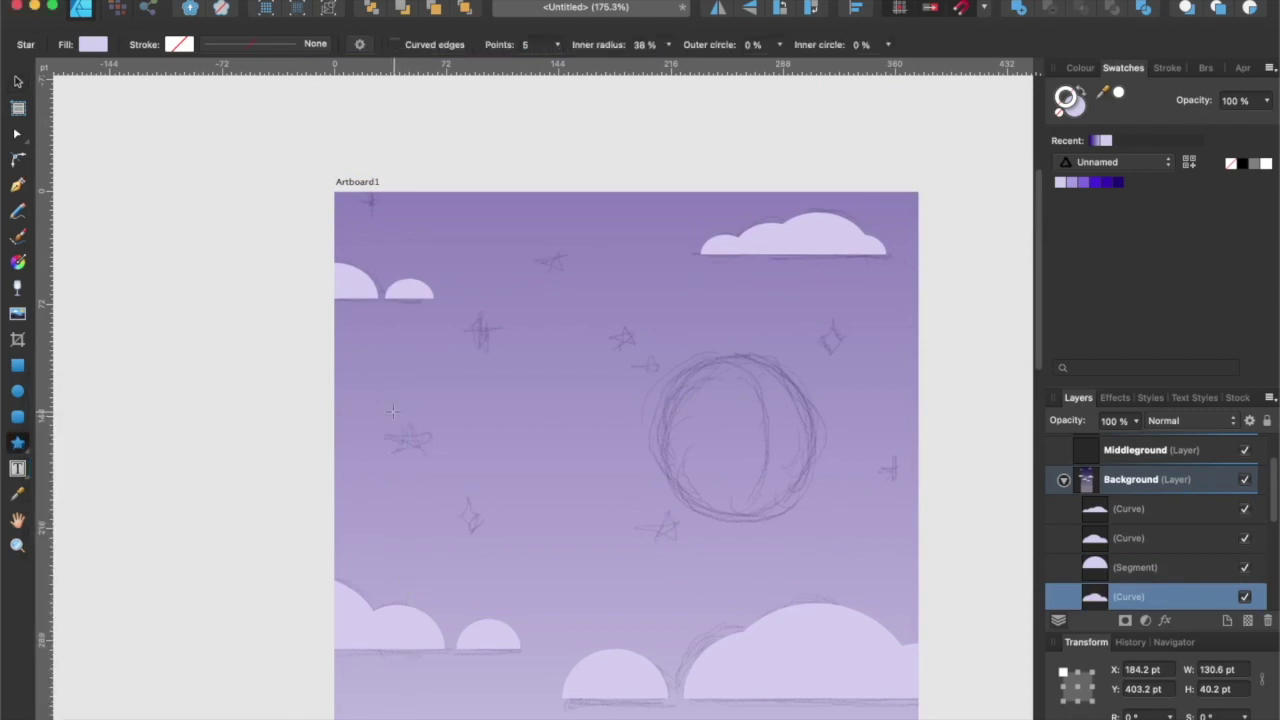
pyautogui.moveTo(407, 416); pyautogui.dragTo(418, 449)
pyautogui.press('v')
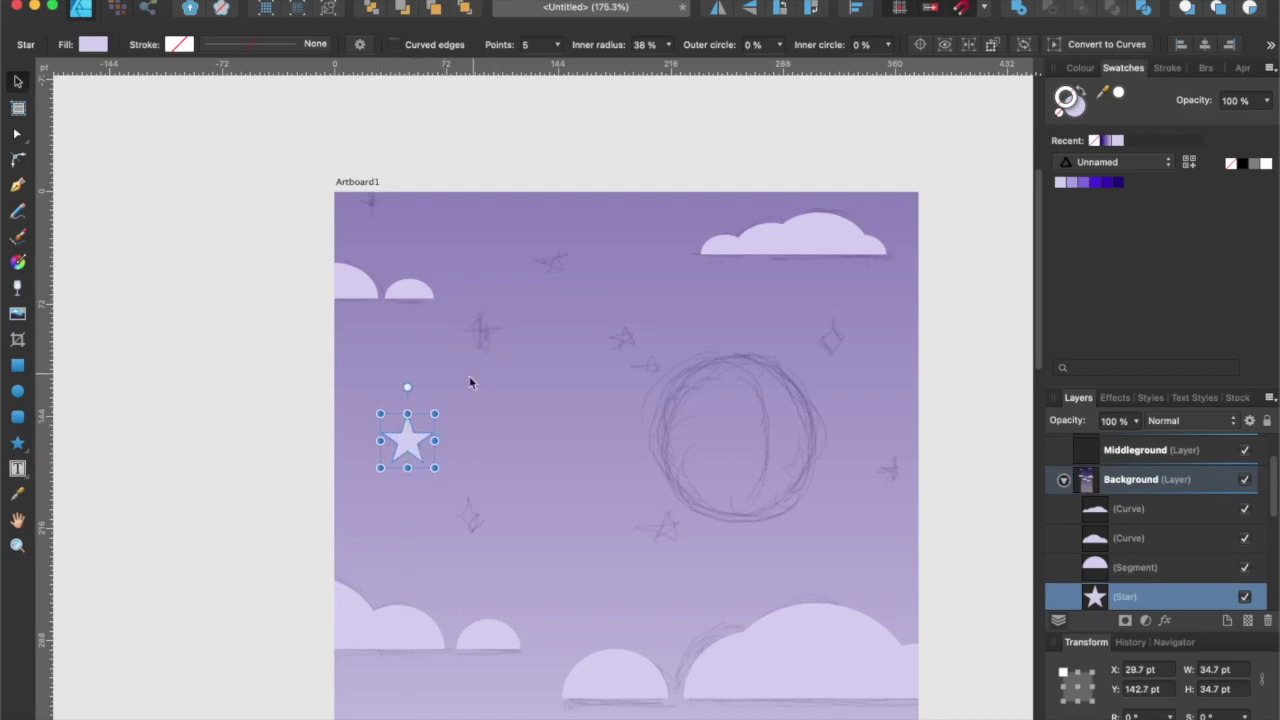
# Copy the star to the sketch below it, set its points to 4, and resize it to about 27 pt.
pyautogui.moveTo(411, 447); pyautogui.dragTo(474, 516)
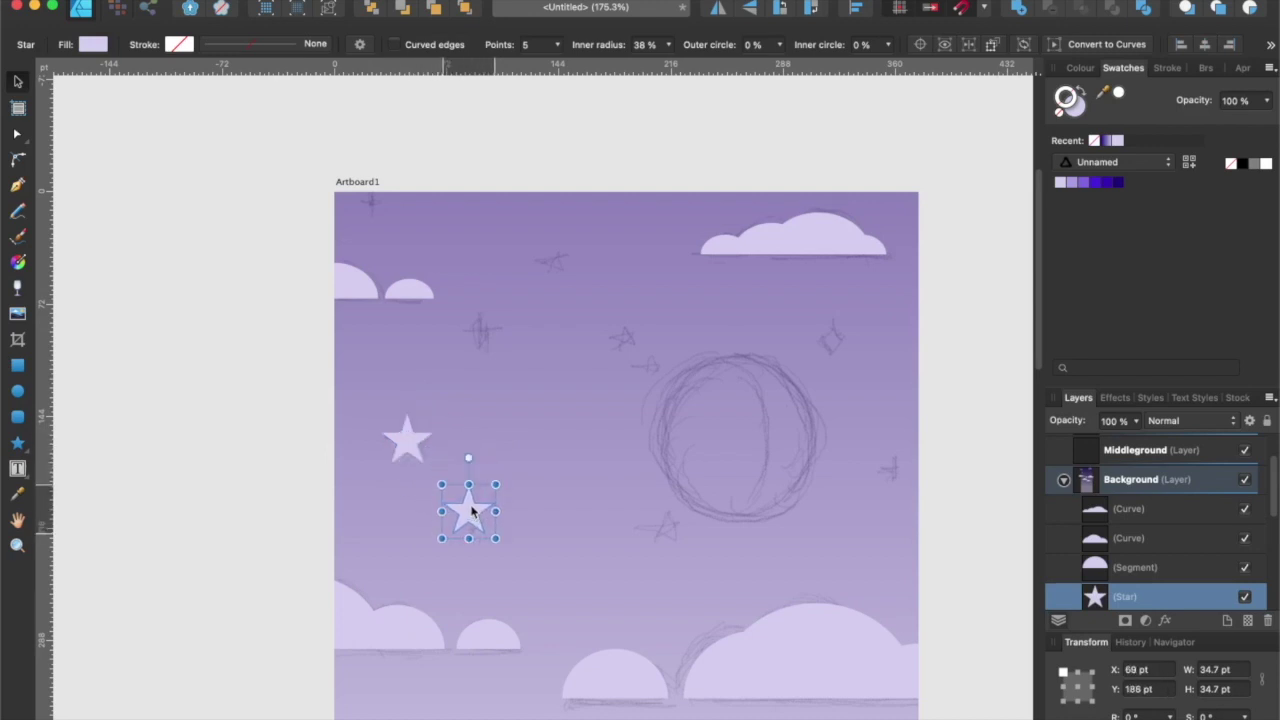
pyautogui.click(558, 45)
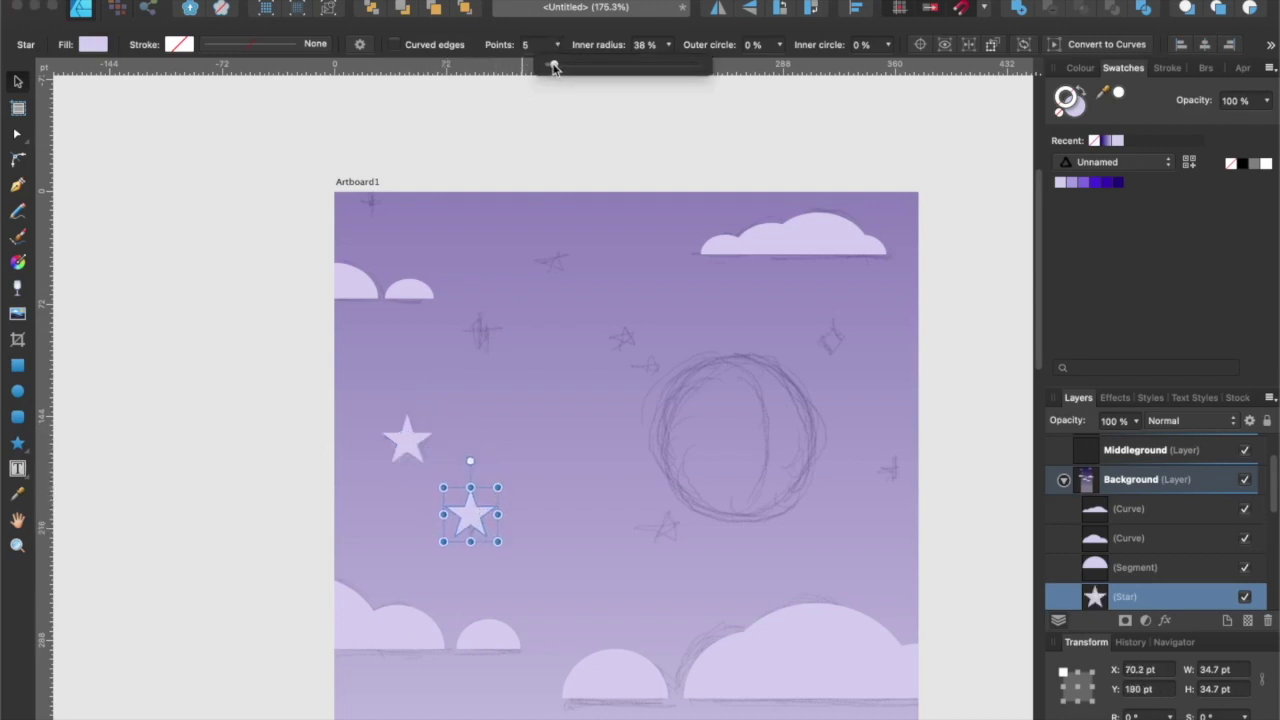
pyautogui.moveTo(553, 67); pyautogui.dragTo(550, 65)
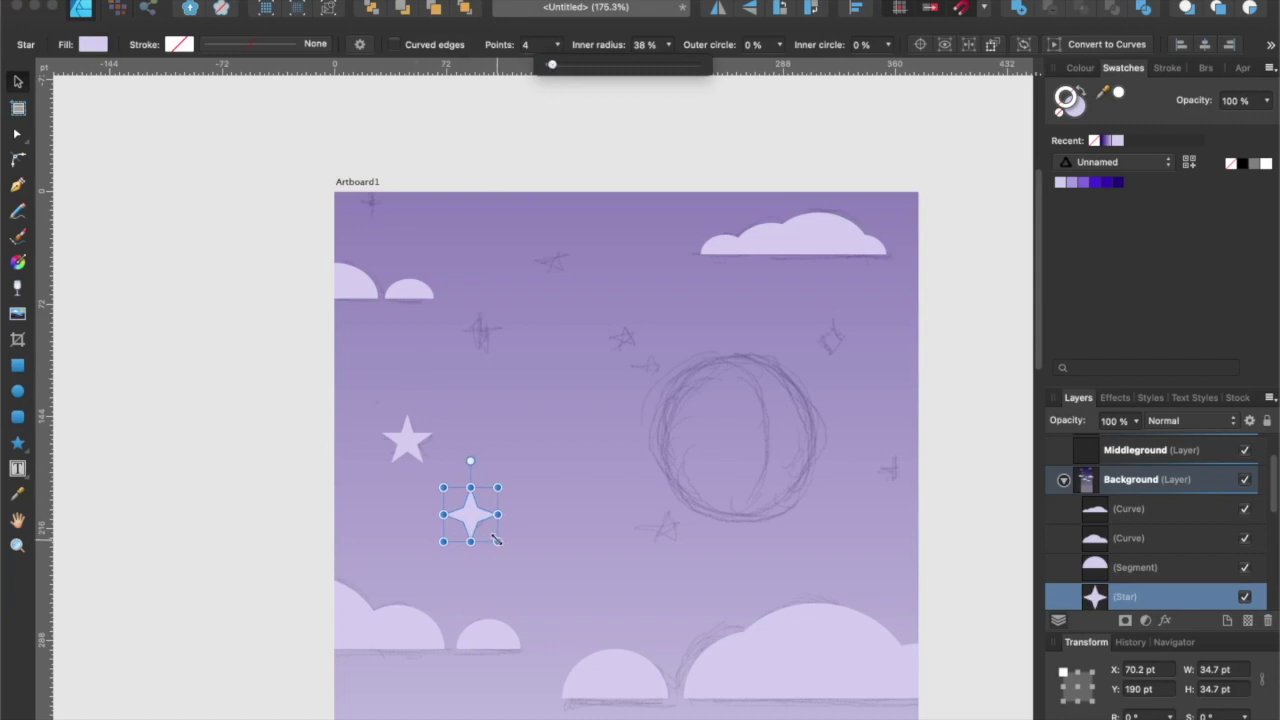
pyautogui.moveTo(493, 537); pyautogui.dragTo(480, 524)
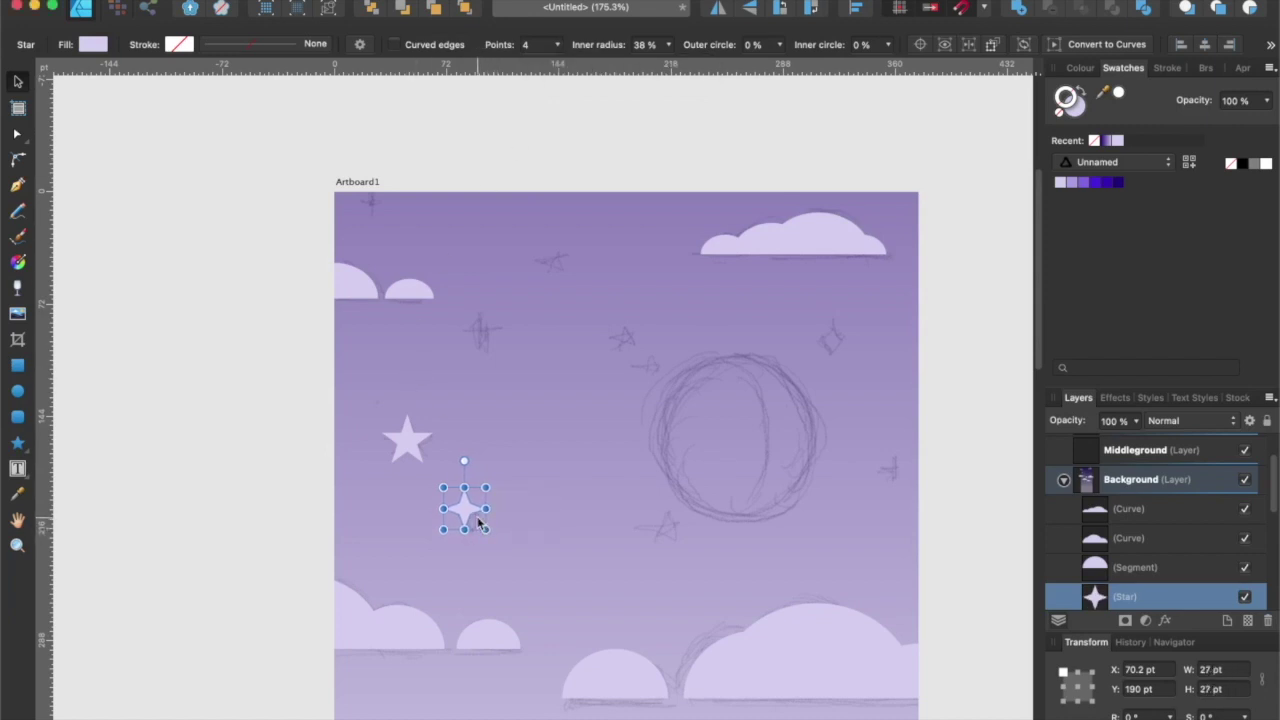
pyautogui.scroll(2, 478, 521)
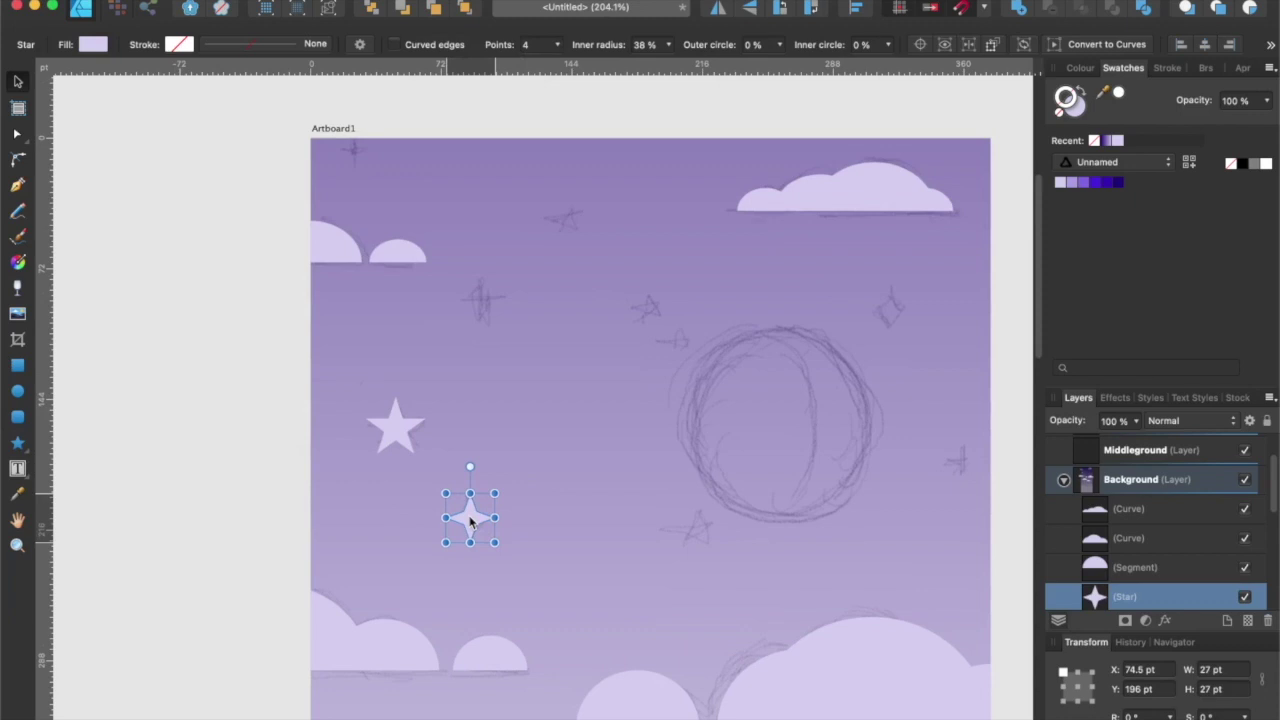
# Copy the four-pointed star to the sketch beside the upper-left clouds and narrow its inner radius to 19 %.
pyautogui.moveTo(465, 516); pyautogui.dragTo(480, 300)
pyautogui.click(557, 44)
pyautogui.scroll(5, 488, 300)
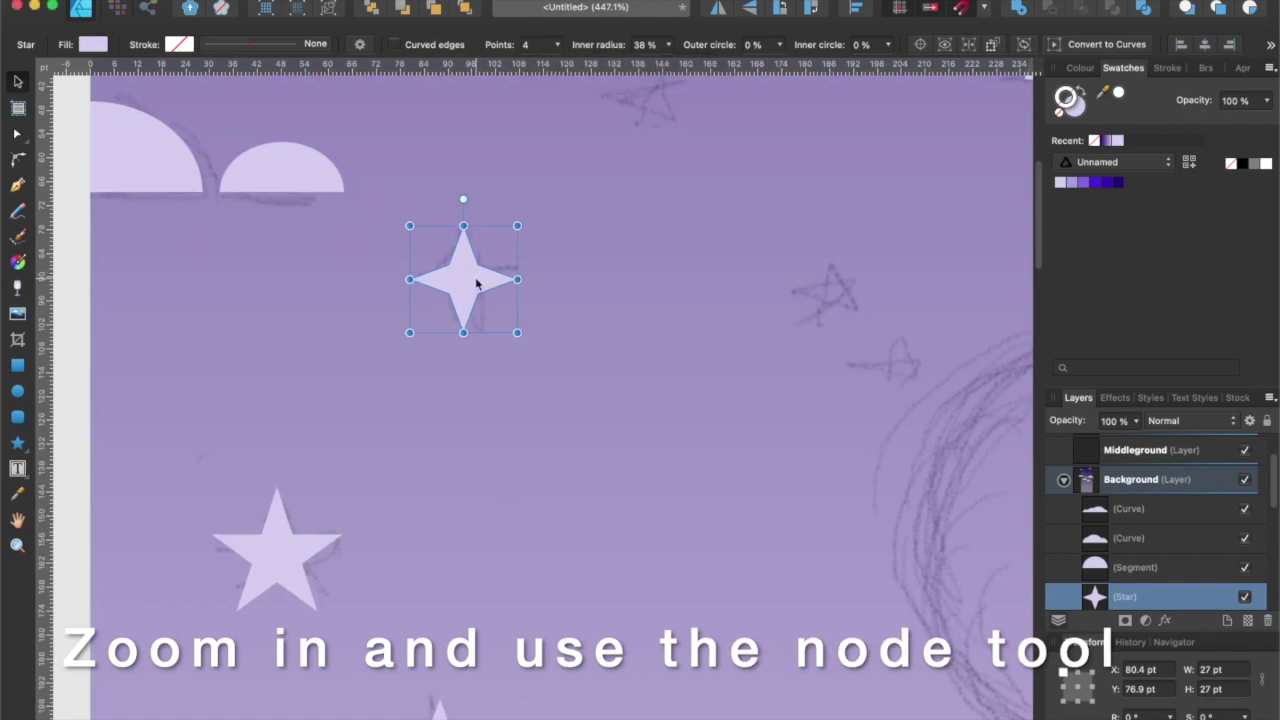
pyautogui.press('a')
pyautogui.moveTo(477, 265); pyautogui.dragTo(474, 273)
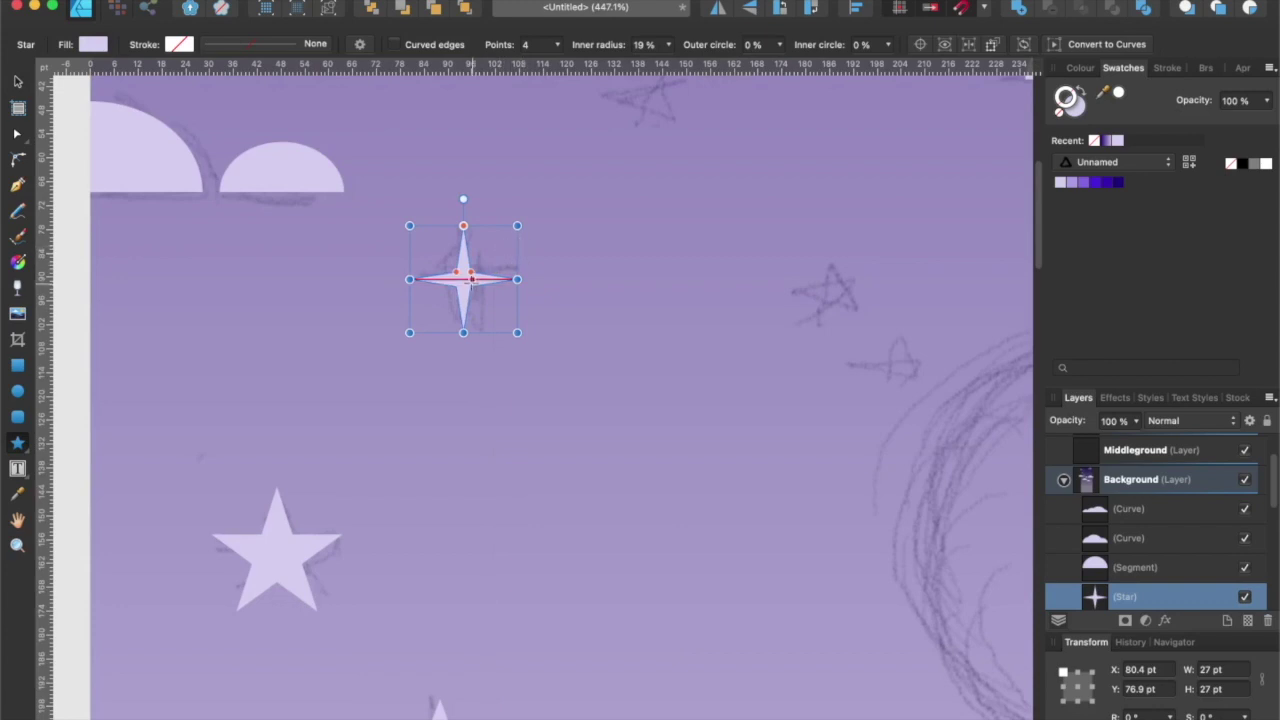
pyautogui.press('v')
pyautogui.scroll(-1, 475, 287)
pyautogui.click(474, 286)
pyautogui.scroll(-3, 474, 286)
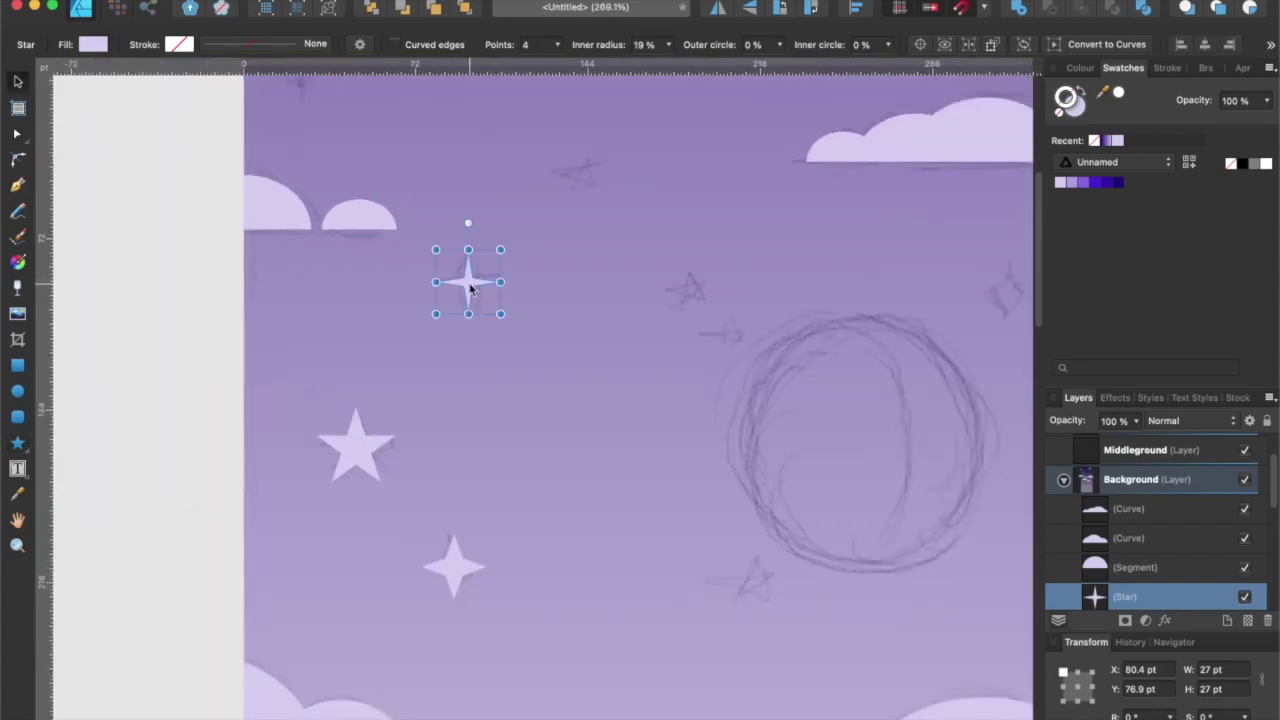
pyautogui.moveTo(472, 284); pyautogui.dragTo(474, 278)
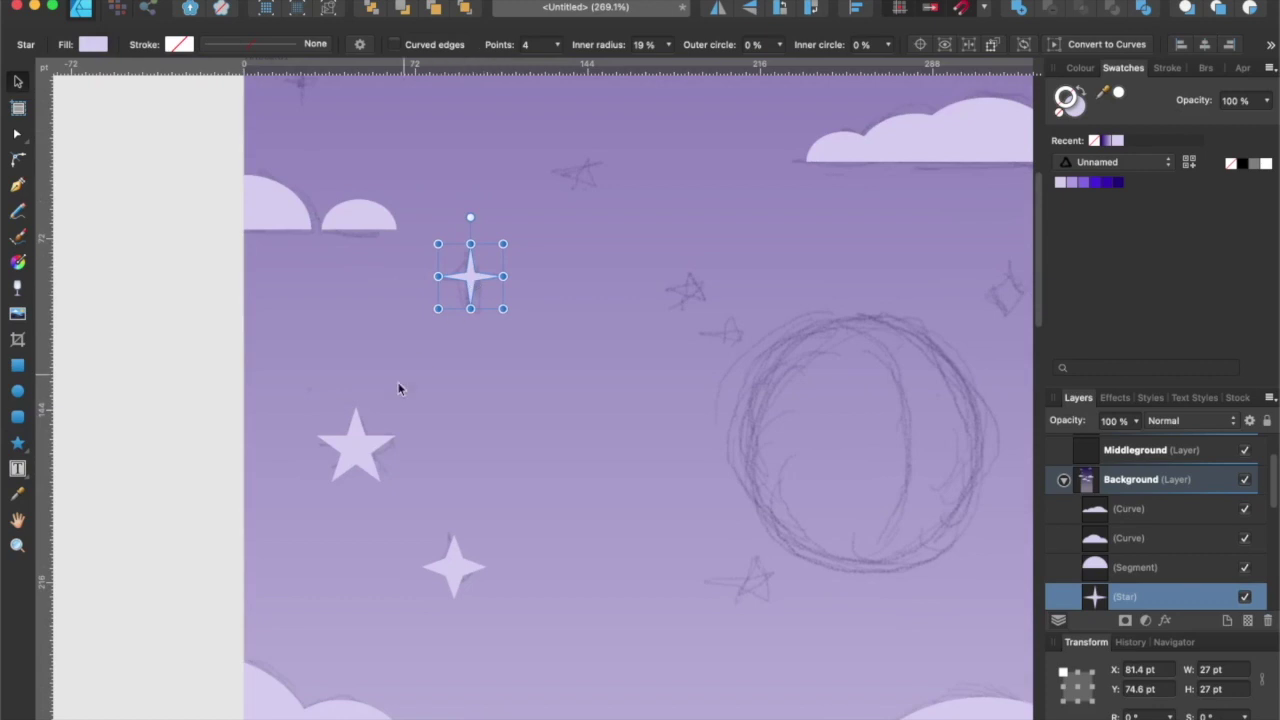
# Place smaller five-pointed star copies above-left and below-left of the moon sketch, the lower about 26 pt wide, and toggle snapping.
pyautogui.click(366, 459)
pyautogui.moveTo(361, 455); pyautogui.dragTo(689, 294)
pyautogui.moveTo(723, 249); pyautogui.dragTo(749, 596)
pyautogui.click(960, 8)
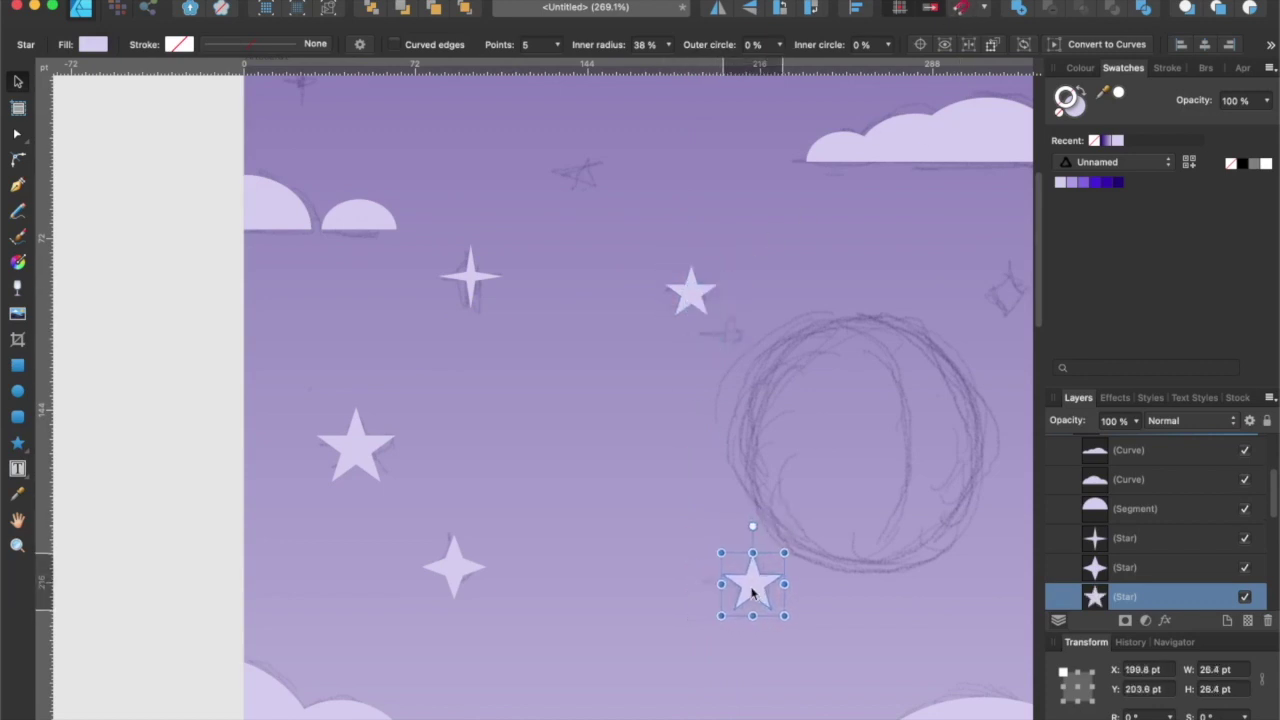
# Place a smaller wide four-pointed star copy at the moon sketch's upper-left edge and a 45 pt thin-star copy above its right side.
pyautogui.moveTo(463, 567); pyautogui.dragTo(736, 340)
pyautogui.moveTo(809, 296); pyautogui.dragTo(586, 326)
pyautogui.moveTo(246, 308); pyautogui.dragTo(708, 249)
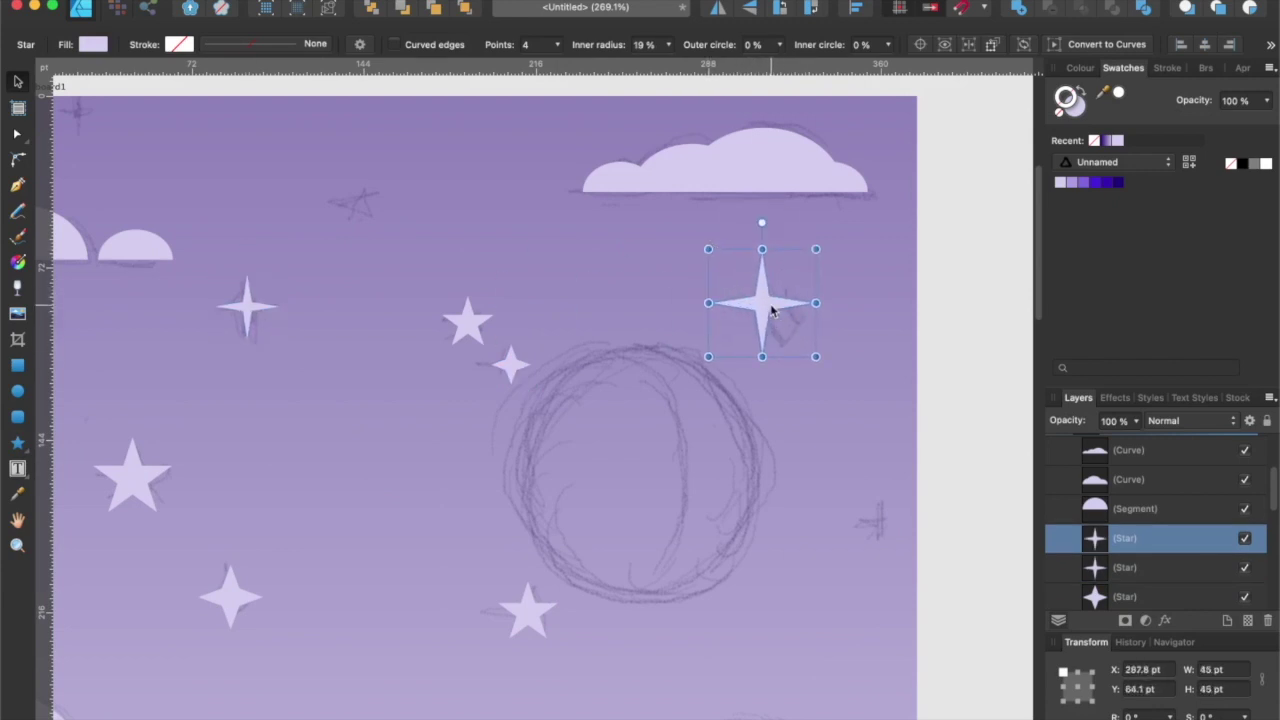
pyautogui.moveTo(768, 305); pyautogui.dragTo(787, 326)
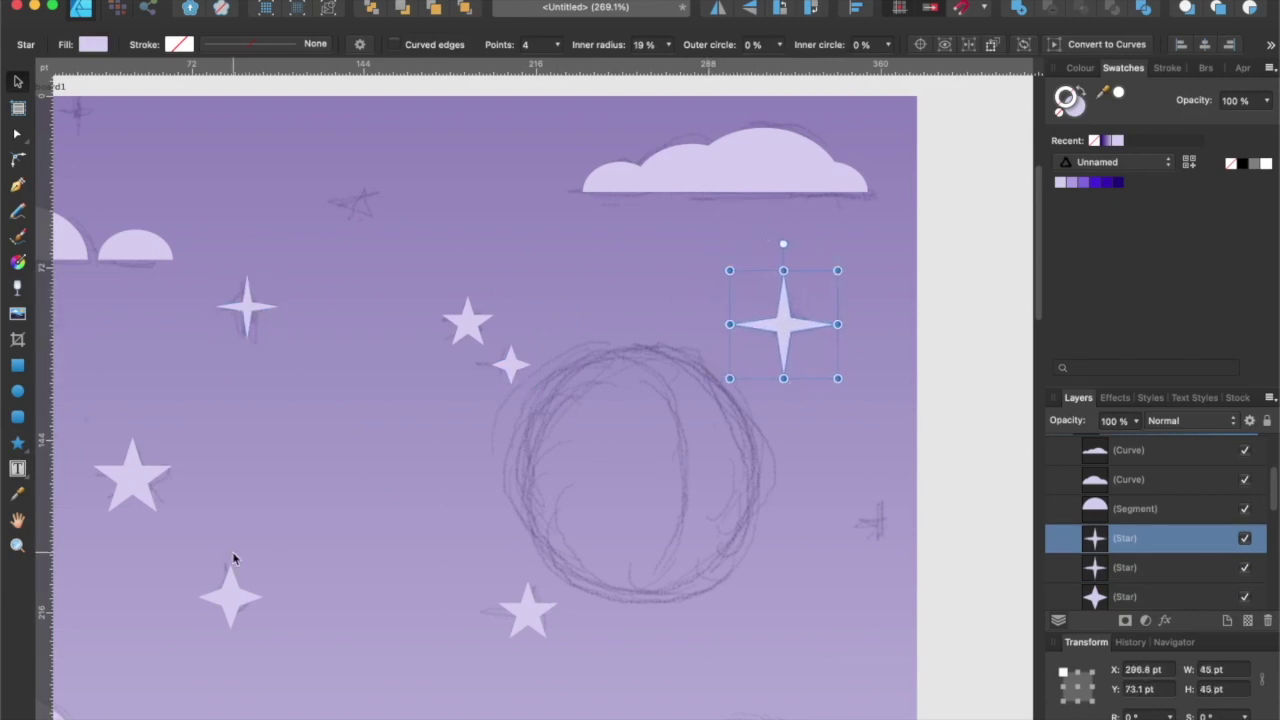
# Copy the wide four-pointed star to the right-edge sketch and a five-pointed star, resized to about 22 pt, to the upper sketch.
pyautogui.click(231, 597)
pyautogui.moveTo(231, 597); pyautogui.dragTo(883, 523)
pyautogui.press('space')
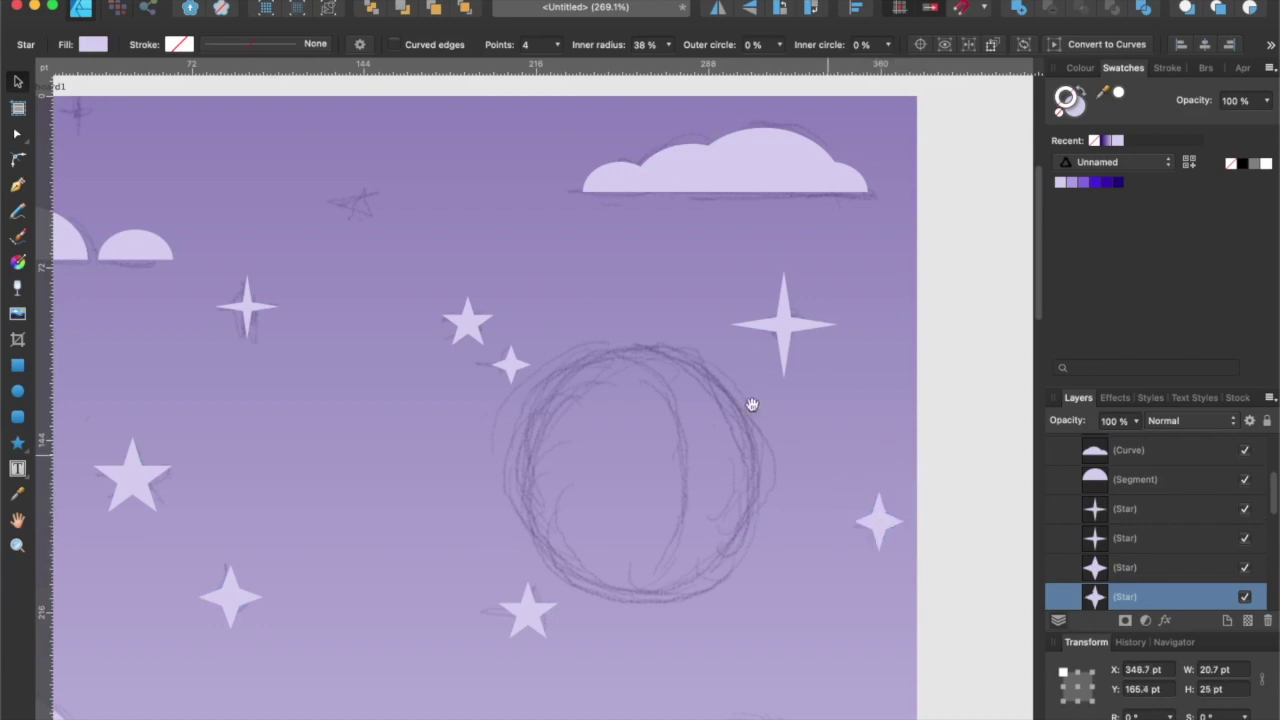
pyautogui.moveTo(752, 404); pyautogui.dragTo(895, 514)
pyautogui.click(276, 587)
pyautogui.moveTo(276, 587); pyautogui.dragTo(504, 321)
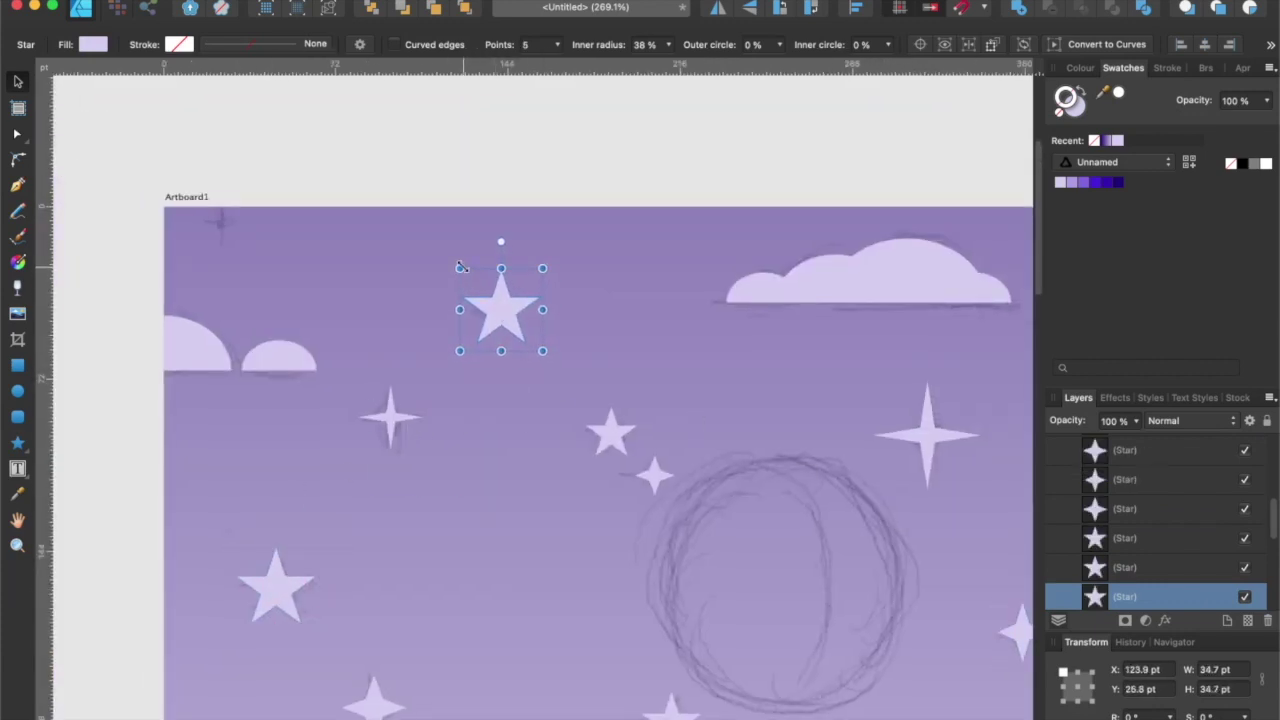
pyautogui.moveTo(461, 267); pyautogui.dragTo(478, 286)
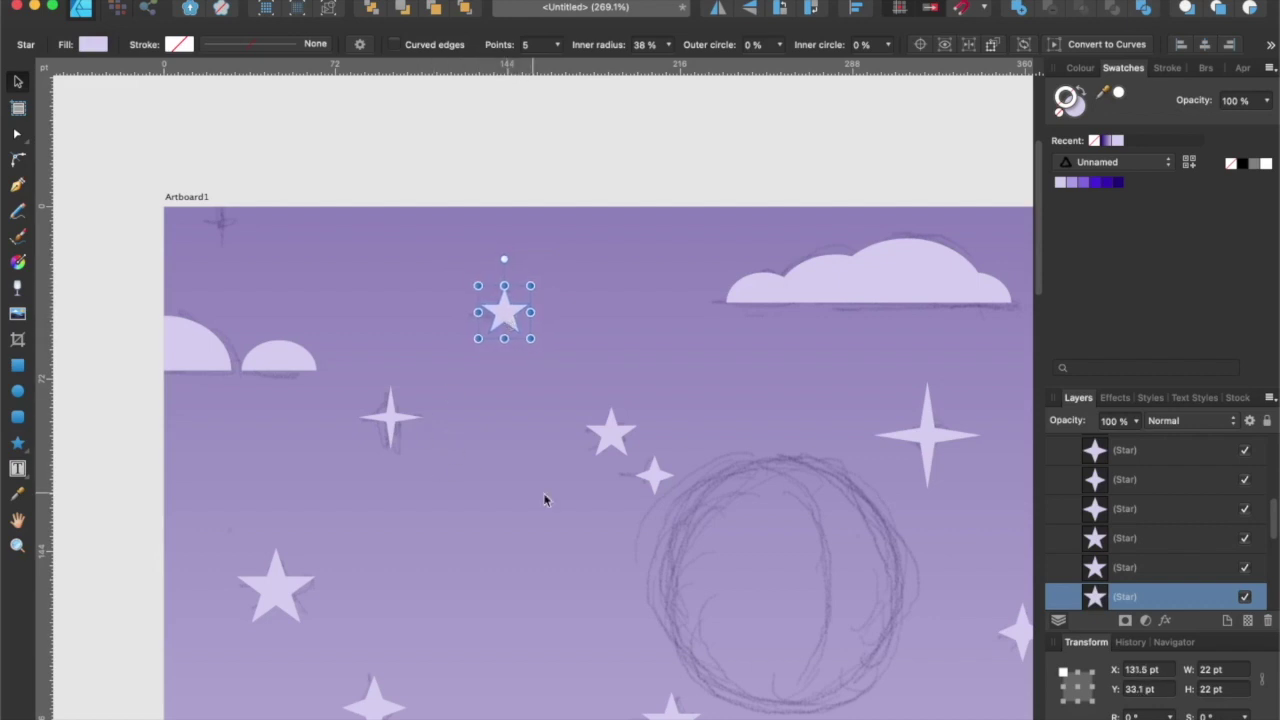
# Copy the thin four-pointed star onto the sketch in the artboard's top-left corner and resize it to about 31 pt.
pyautogui.click(946, 437)
pyautogui.moveTo(175, 272)
pyautogui.mouseDown()
pyautogui.moveTo(280, 166)
pyautogui.moveTo(246, 202)
pyautogui.mouseUp()
pyautogui.moveTo(212, 243); pyautogui.dragTo(224, 229)
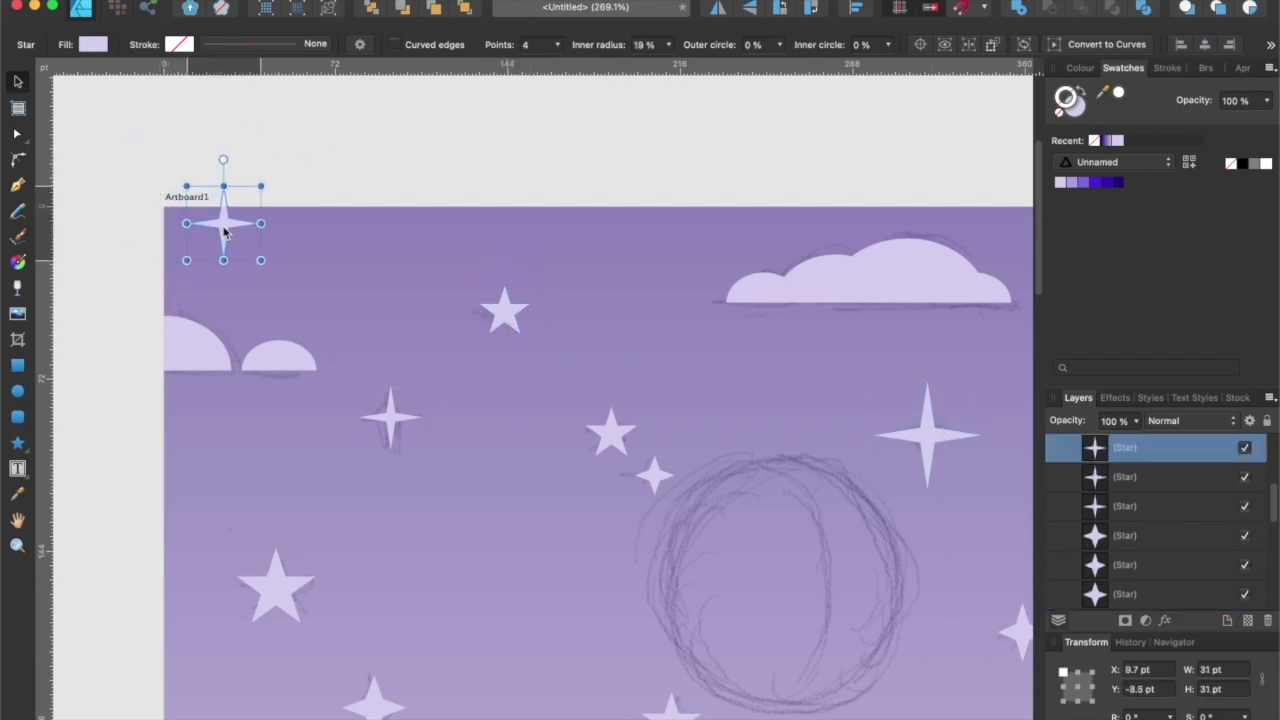
pyautogui.click(354, 294)
# Draw a circle about 106 pt in diameter for the moon and align it with the moon sketch.
pyautogui.scroll(-2, 354, 292)
pyautogui.scroll(-2, 354, 295)
pyautogui.hscroll(3, 354, 295)
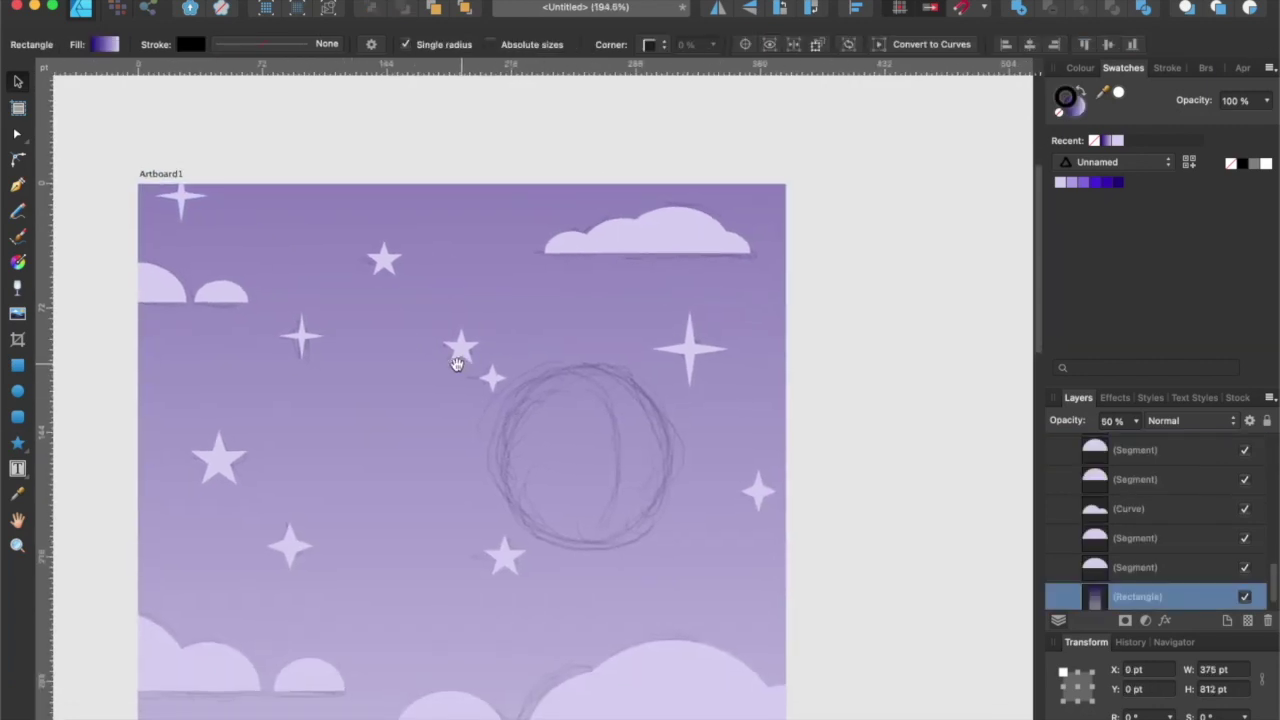
pyautogui.click(17, 390)
pyautogui.moveTo(503, 365); pyautogui.dragTo(686, 541)
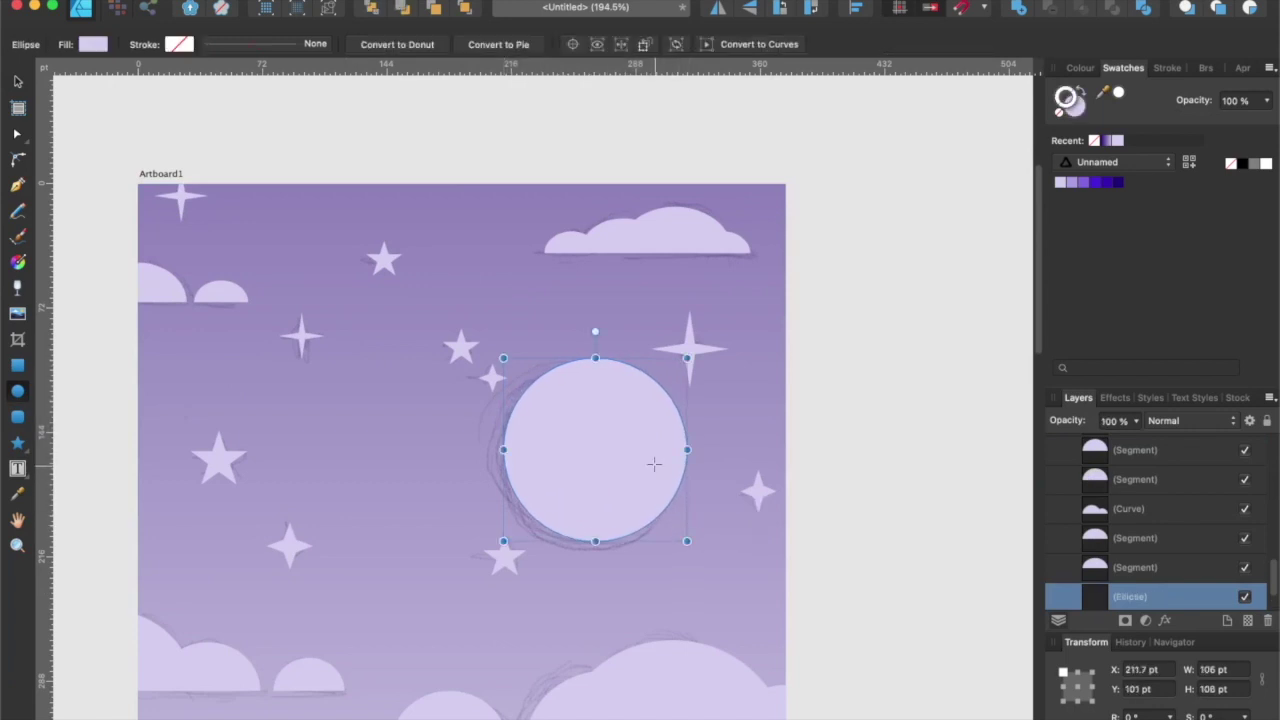
pyautogui.press('v')
pyautogui.moveTo(622, 452); pyautogui.dragTo(613, 452)
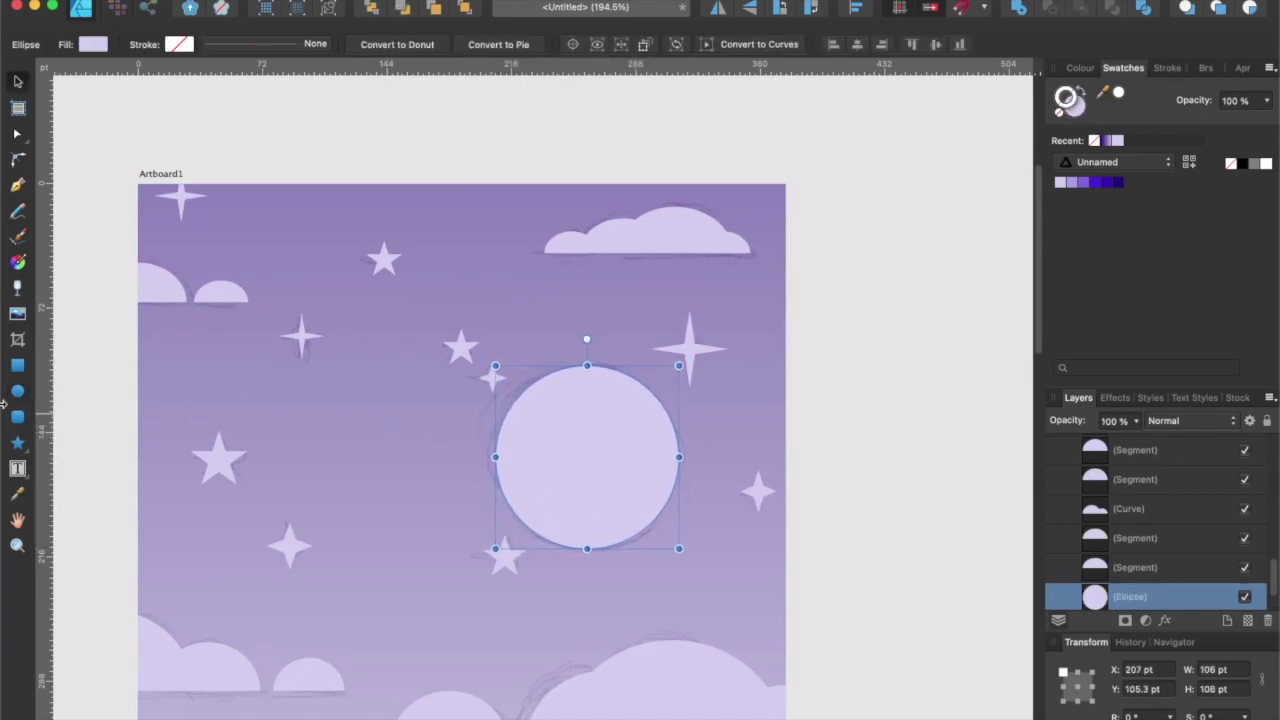
# Draw a crescent about 99 pt in size and position it over the left part of the moon.
pyautogui.click(20, 444)
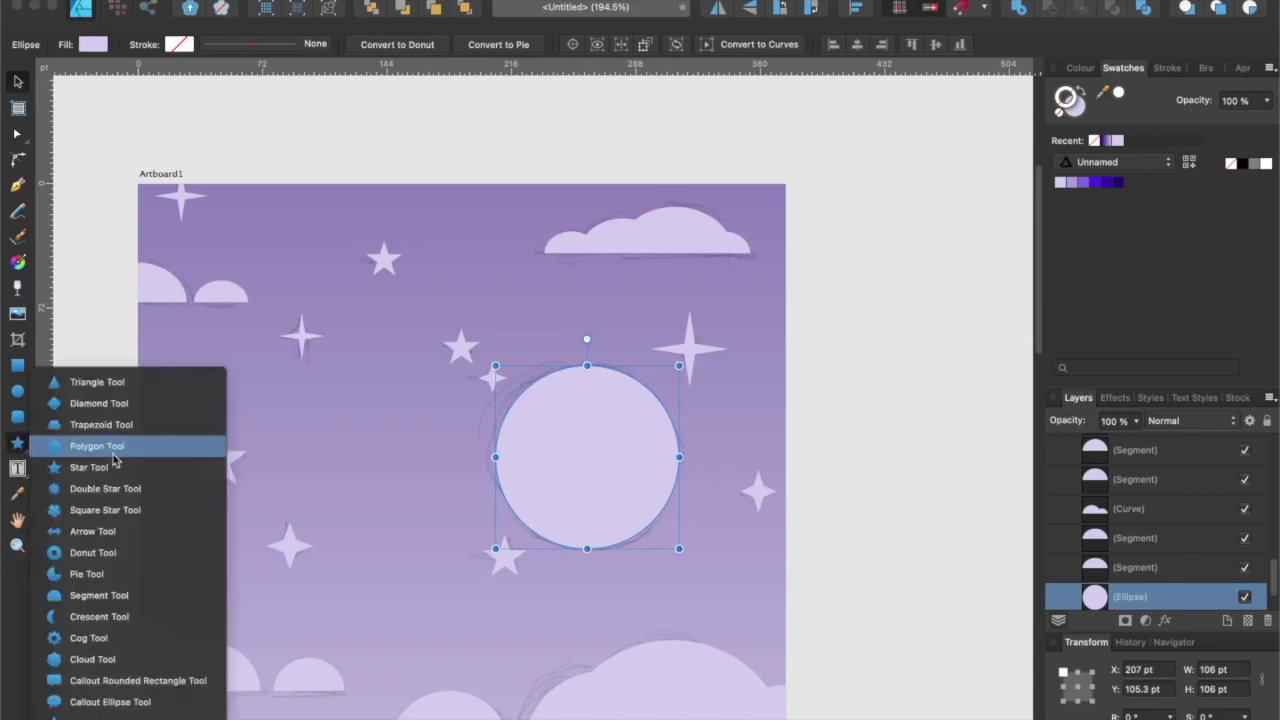
pyautogui.click(130, 606)
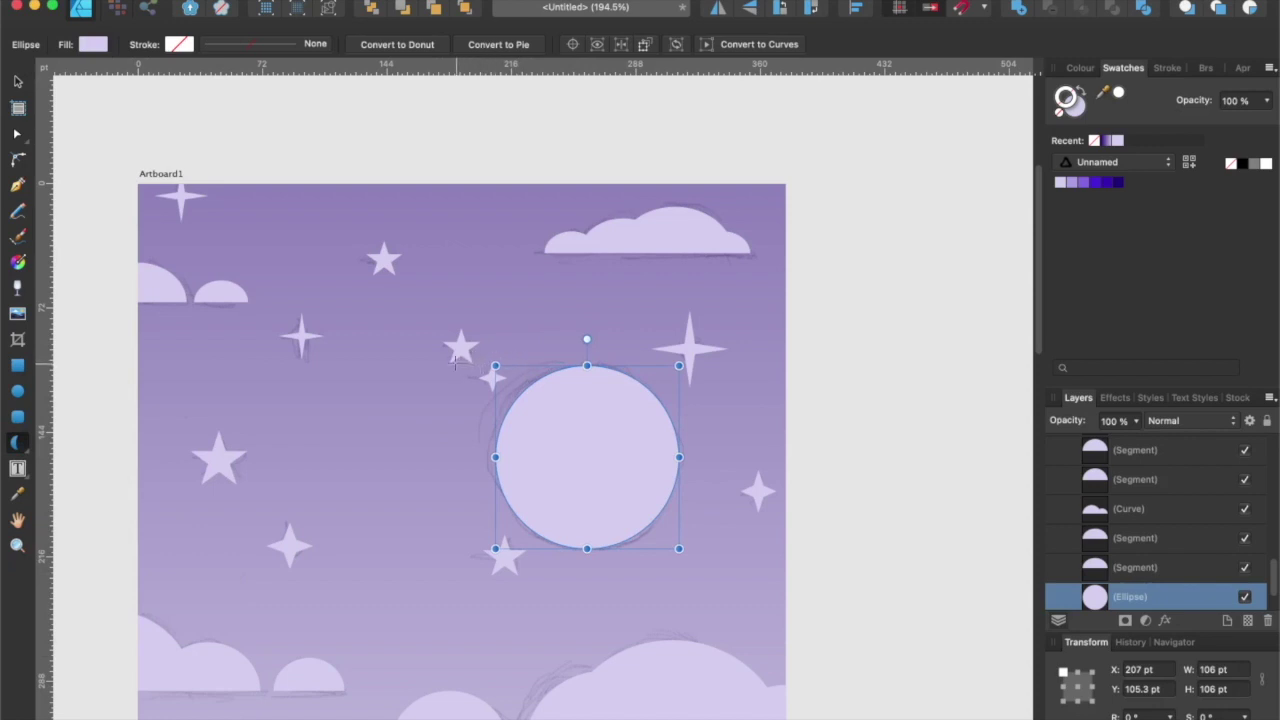
pyautogui.moveTo(455, 362)
pyautogui.mouseDown()
pyautogui.moveTo(643, 542)
pyautogui.moveTo(631, 531)
pyautogui.mouseUp()
pyautogui.press('v')
pyautogui.moveTo(476, 448)
pyautogui.mouseDown()
pyautogui.moveTo(534, 457)
pyautogui.moveTo(540, 420)
pyautogui.moveTo(529, 442)
pyautogui.mouseUp()
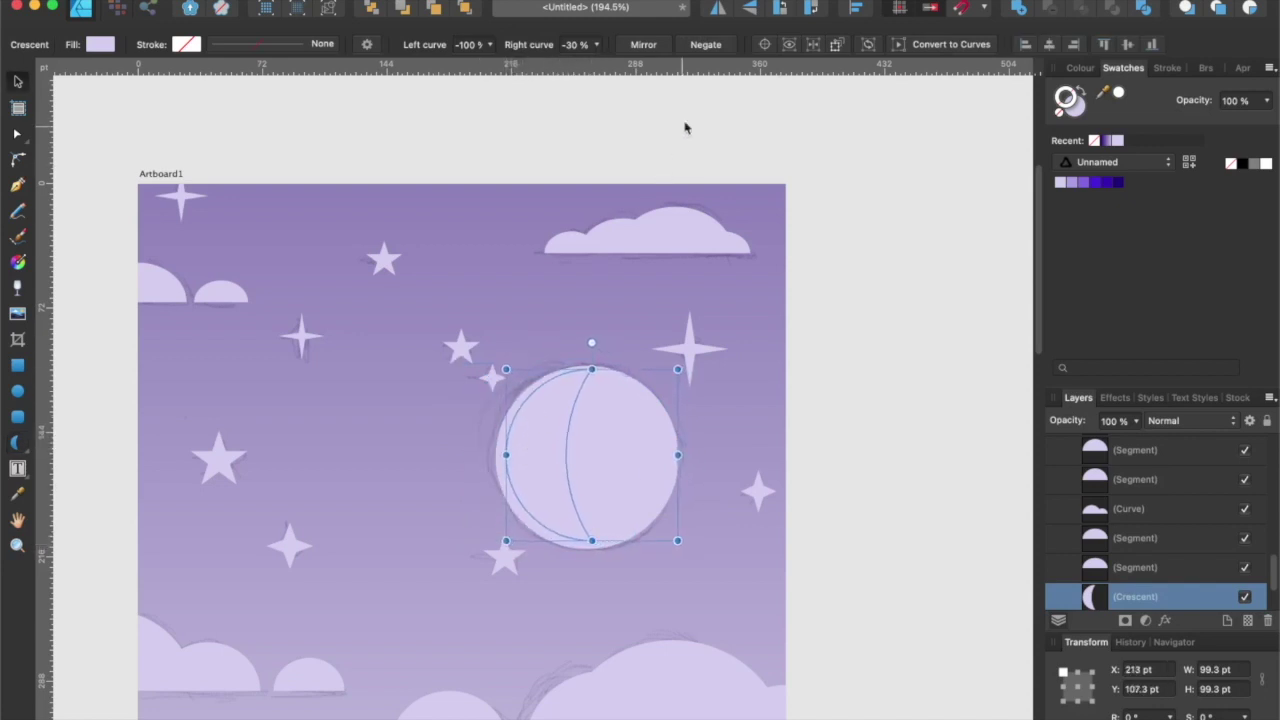
# Flip the crescent horizontally, resize it to about 106 pt and align it with the right edge of the moon.
pyautogui.click(727, 10)
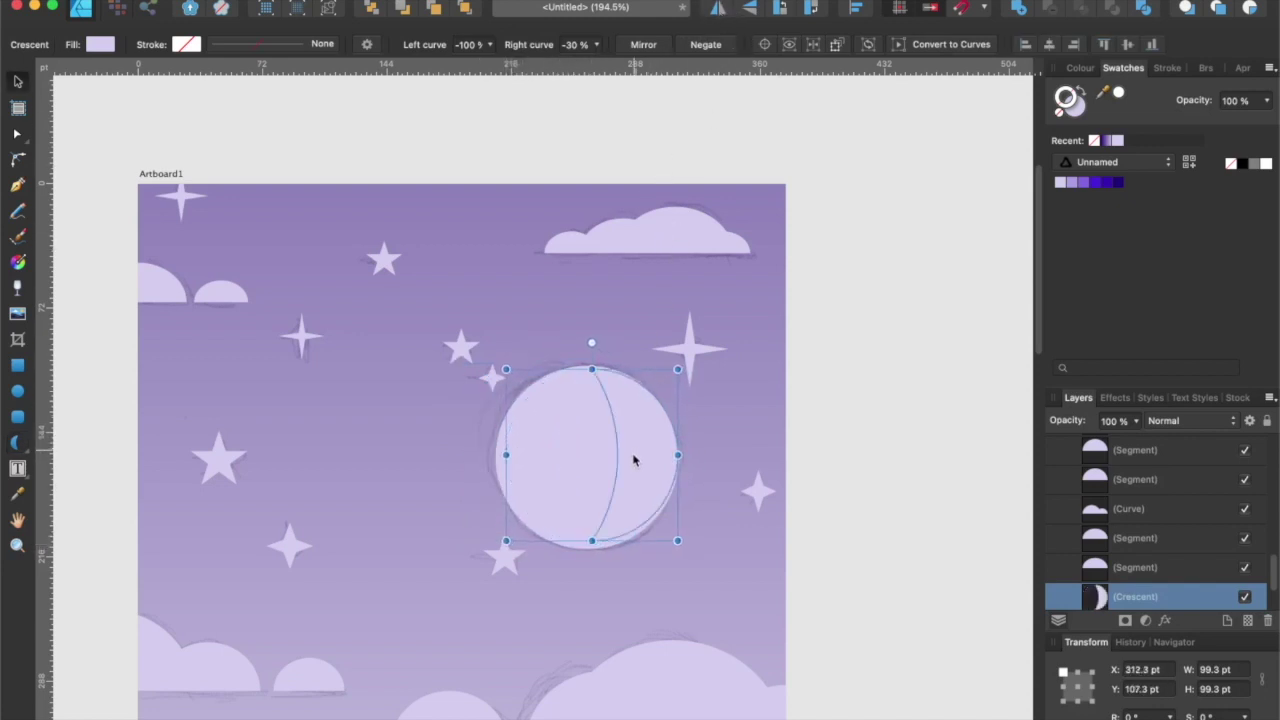
pyautogui.moveTo(633, 459); pyautogui.dragTo(633, 486)
pyautogui.moveTo(502, 378); pyautogui.dragTo(489, 366)
pyautogui.moveTo(632, 472); pyautogui.dragTo(643, 472)
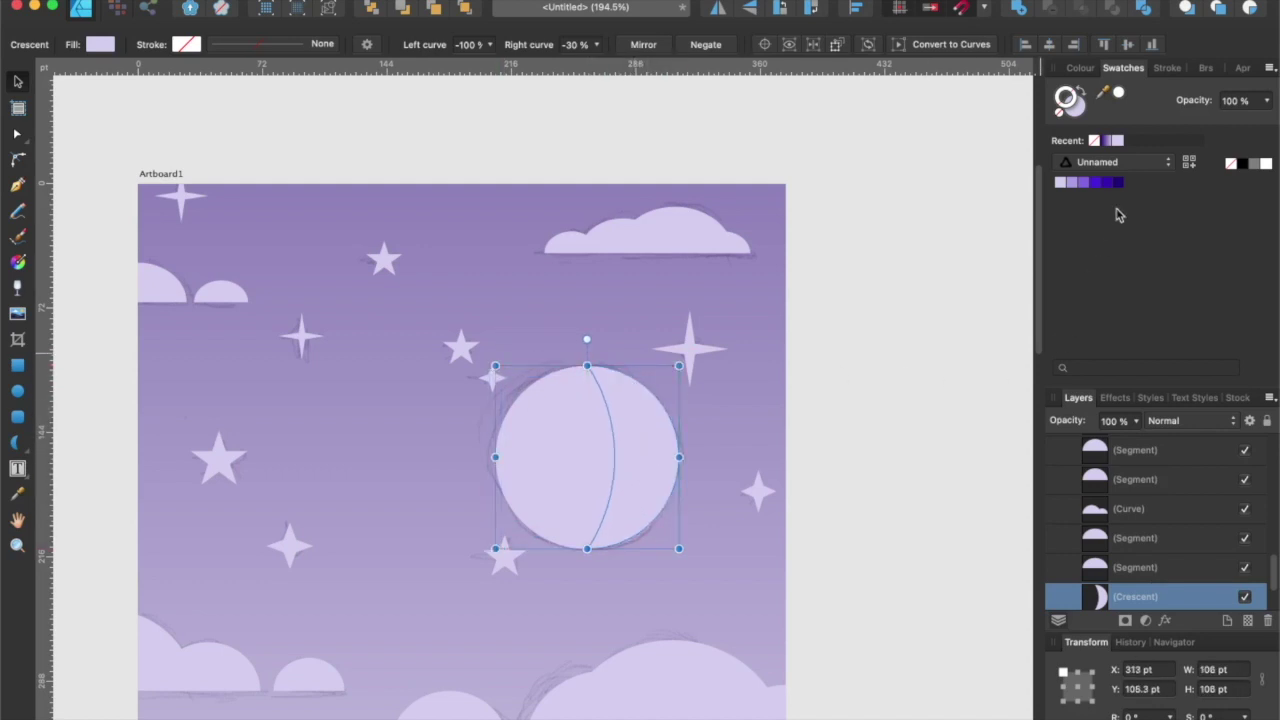
# Fill the moon's crescent with the palette's light purple swatch, keeping it without a stroke.
pyautogui.click(1087, 184)
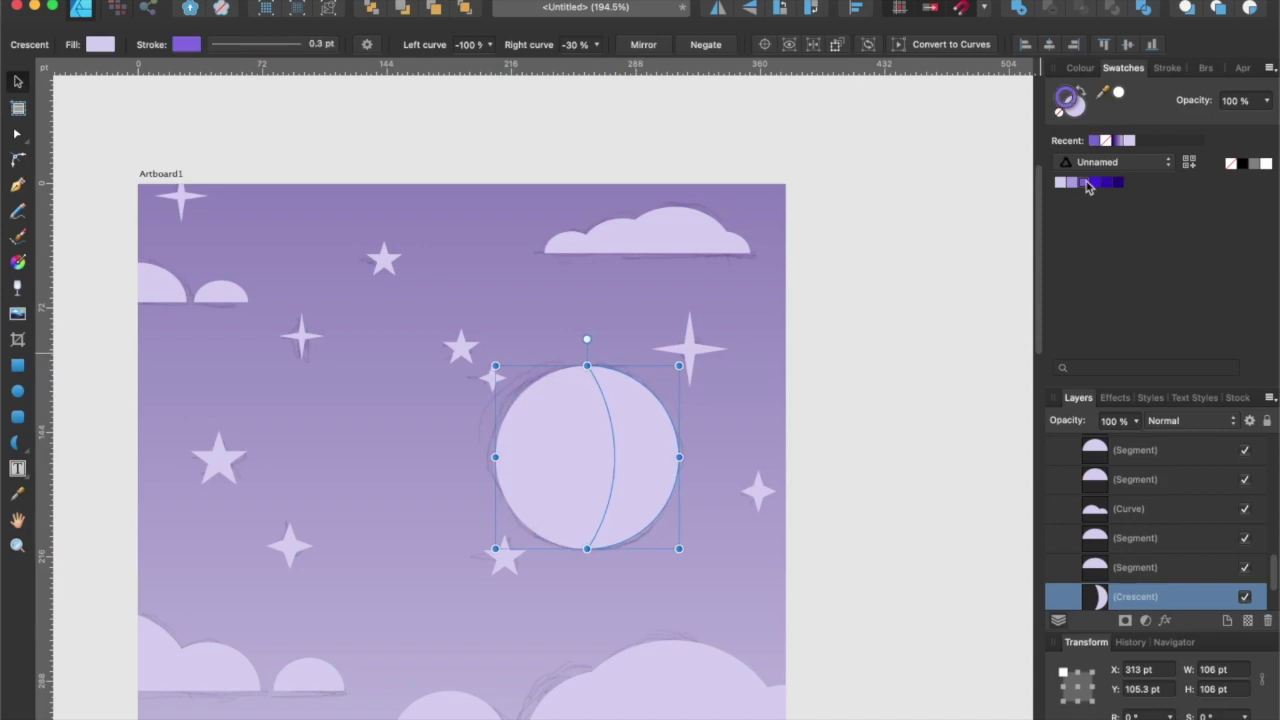
pyautogui.click(1104, 140)
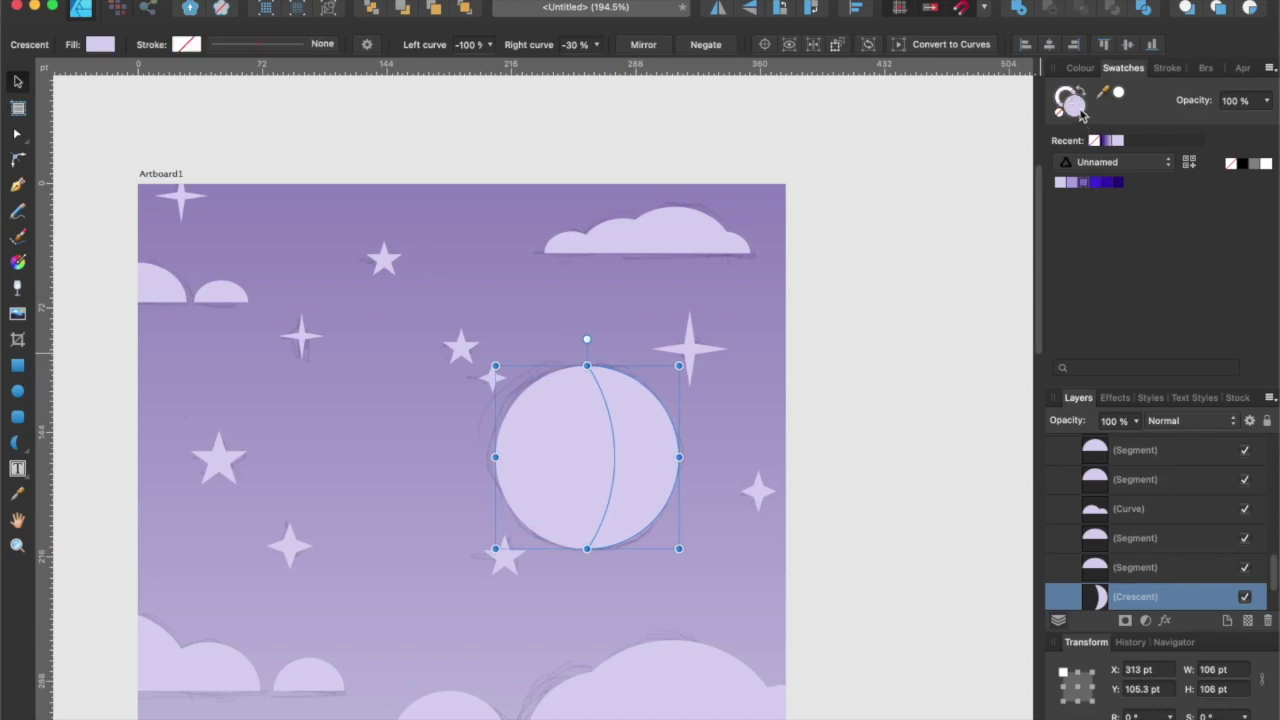
pyautogui.click(1087, 184)
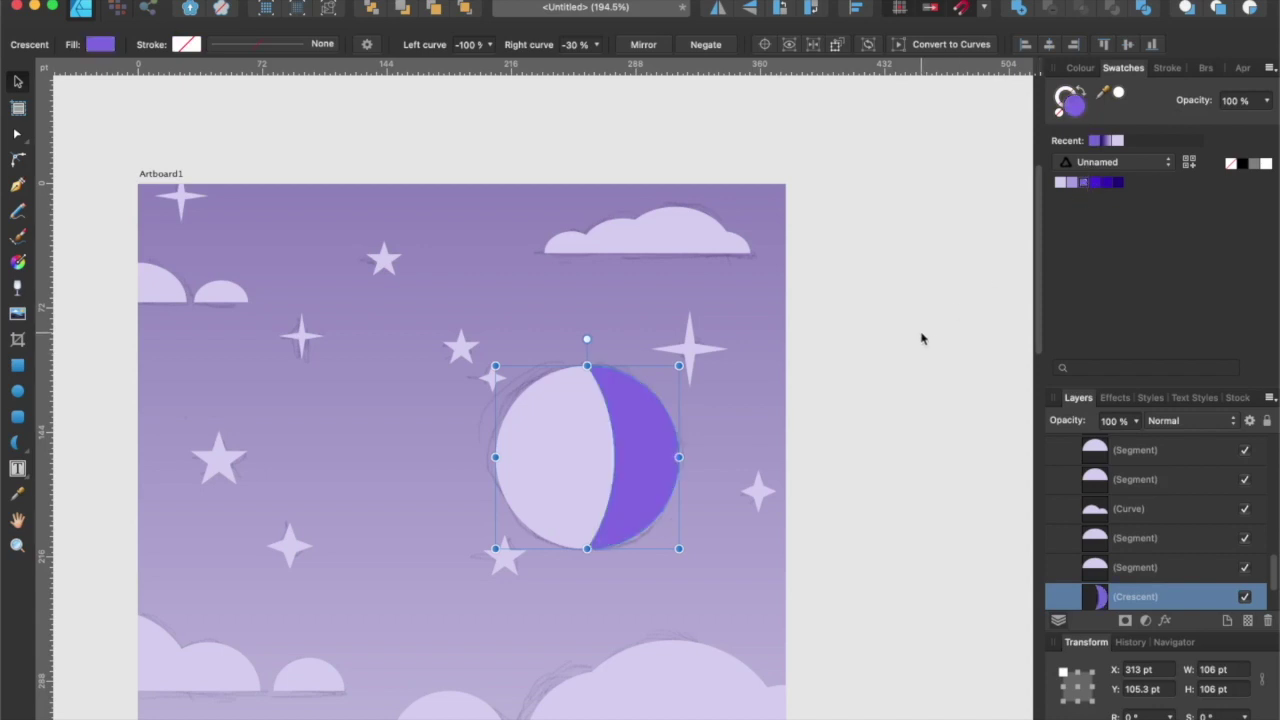
pyautogui.click(1076, 185)
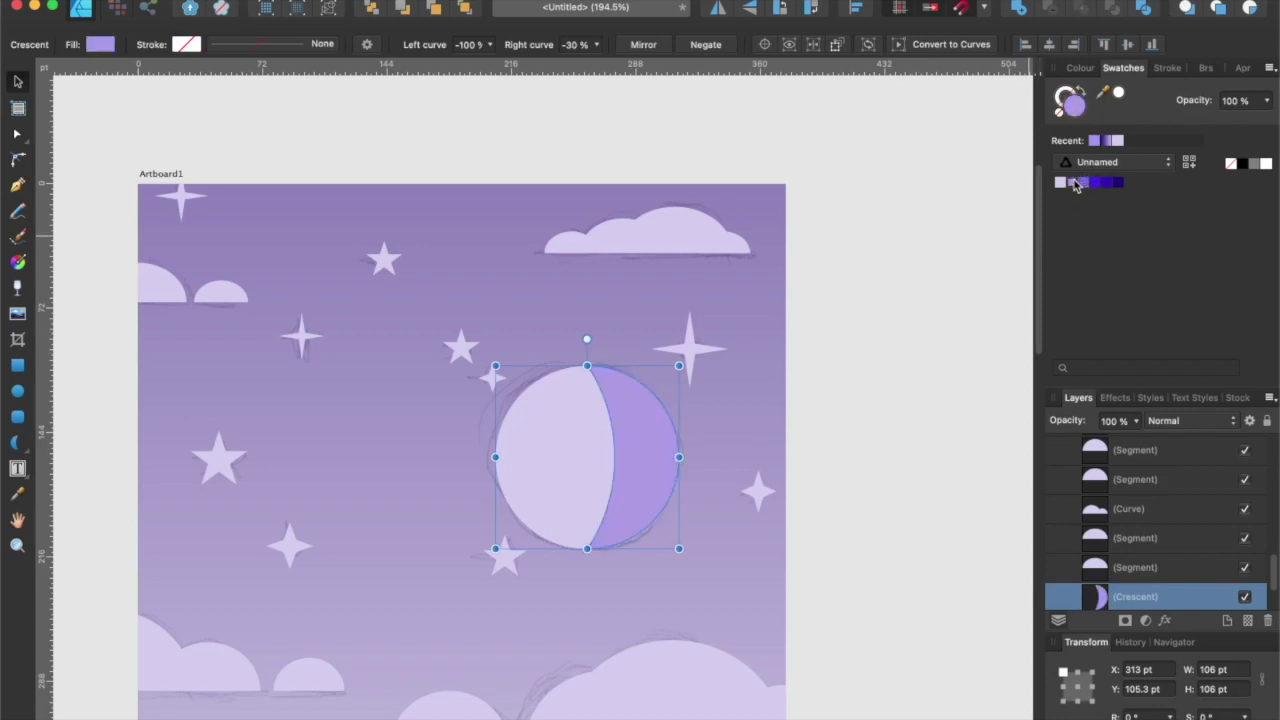
pyautogui.click(884, 365)
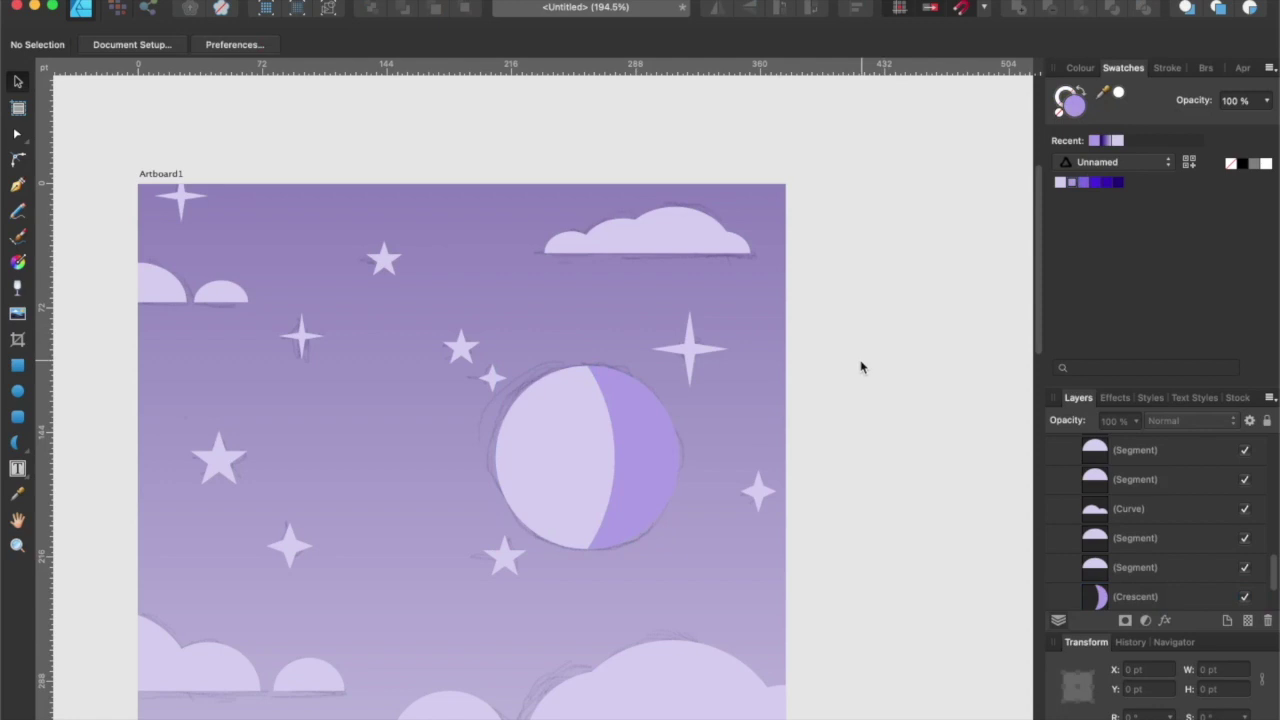
# Fill the lower-left four-pointed star light purple, the thin star above it medium purple and the top-left corner star vivid violet.
pyautogui.moveTo(543, 424); pyautogui.dragTo(641, 430)
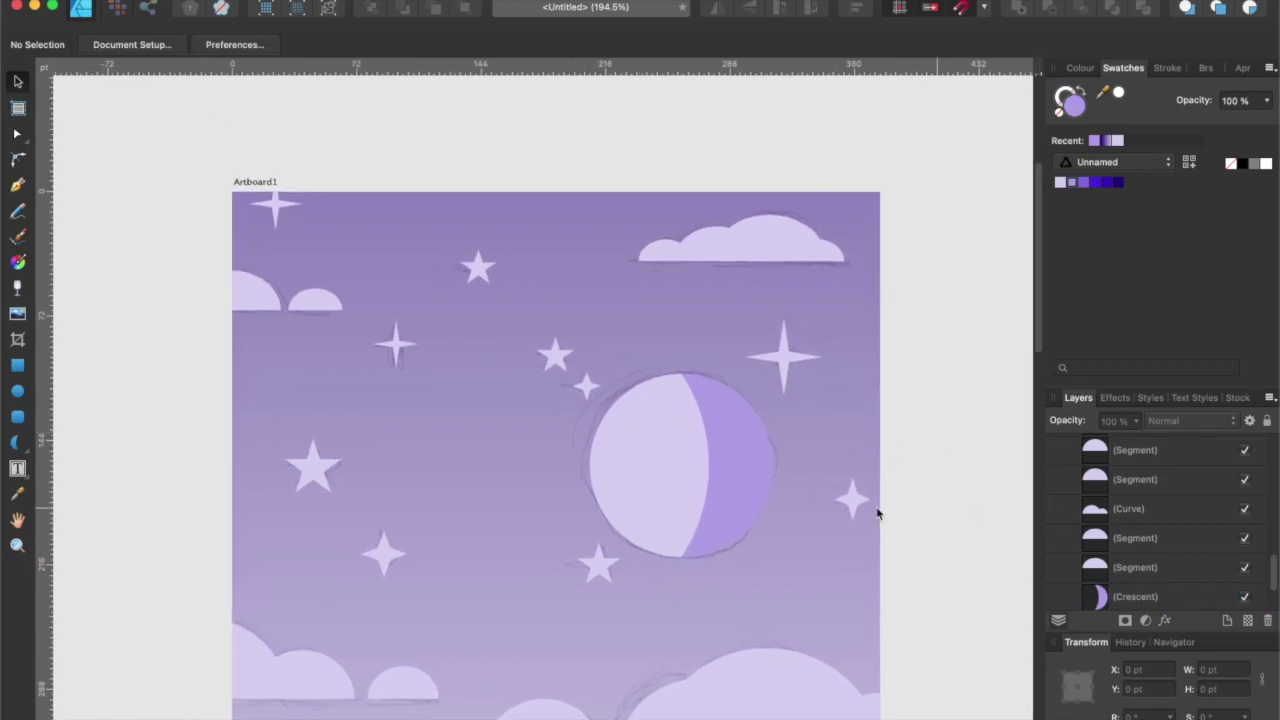
pyautogui.click(378, 556)
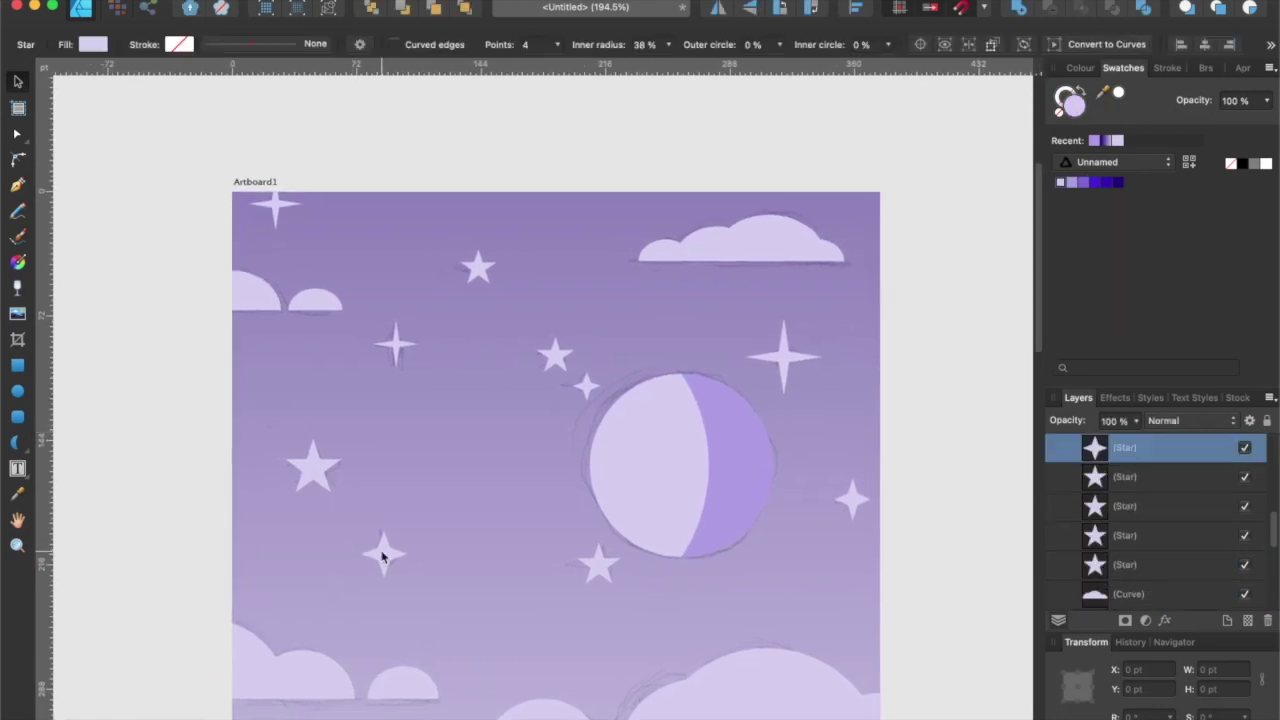
pyautogui.click(1073, 187)
pyautogui.click(391, 346)
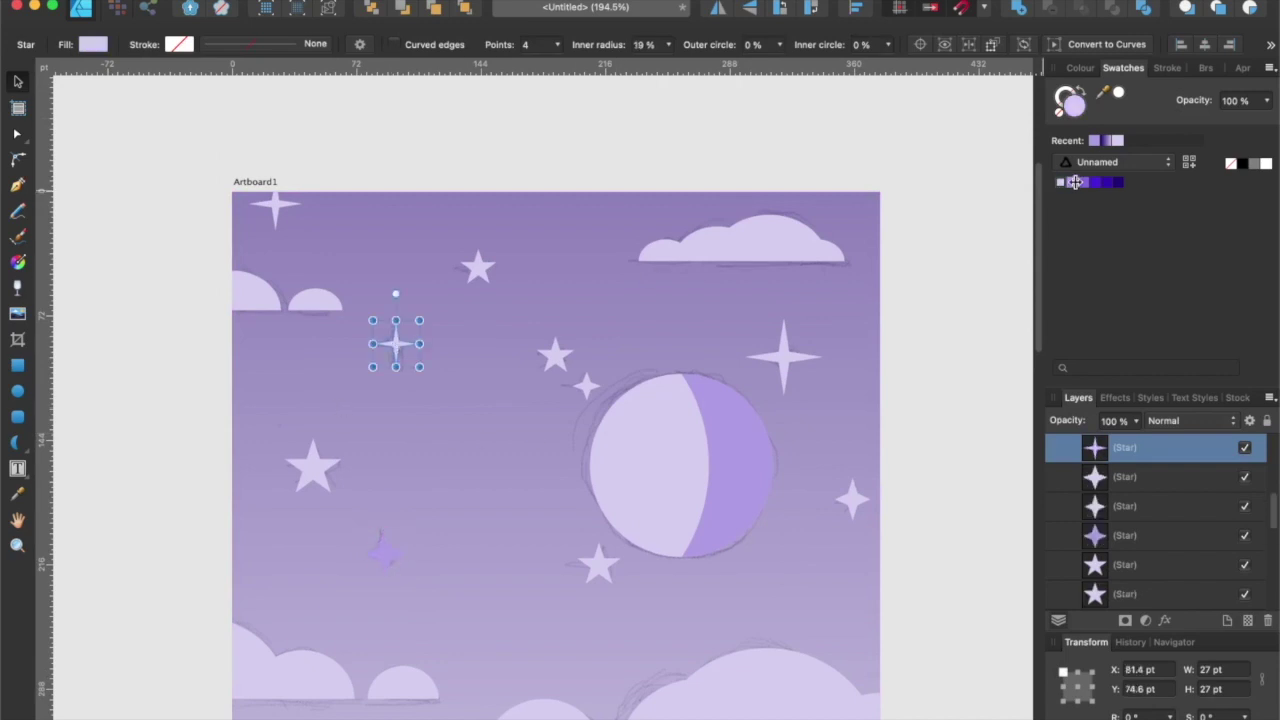
pyautogui.click(1082, 182)
pyautogui.click(276, 205)
pyautogui.click(1100, 182)
# Fill the uppermost five-pointed star dark indigo, the one above the moon's left side medium purple and the small four-pointed star beside it light purple.
pyautogui.click(478, 267)
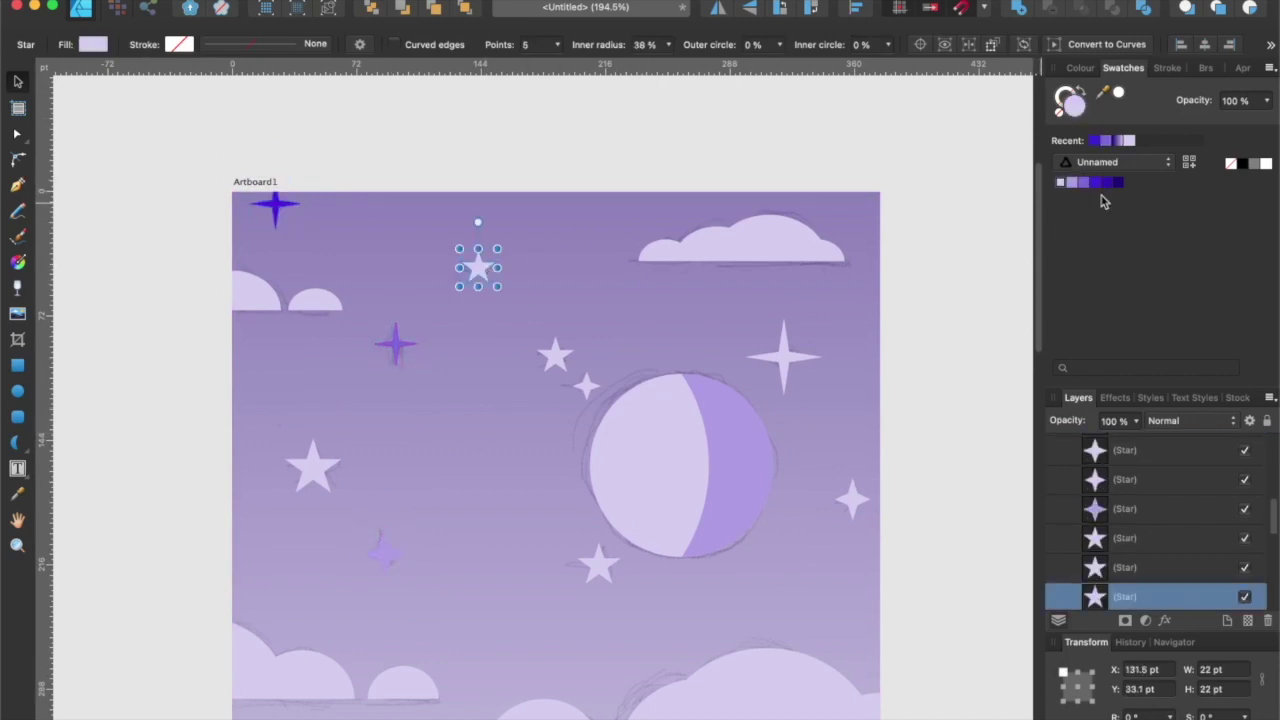
pyautogui.click(1100, 182)
pyautogui.click(556, 358)
pyautogui.click(1083, 182)
pyautogui.click(588, 386)
pyautogui.click(1072, 183)
# Fill the five-pointed star below the moon vivid violet and the four-pointed star at the artboard's right edge light purple.
pyautogui.click(599, 565)
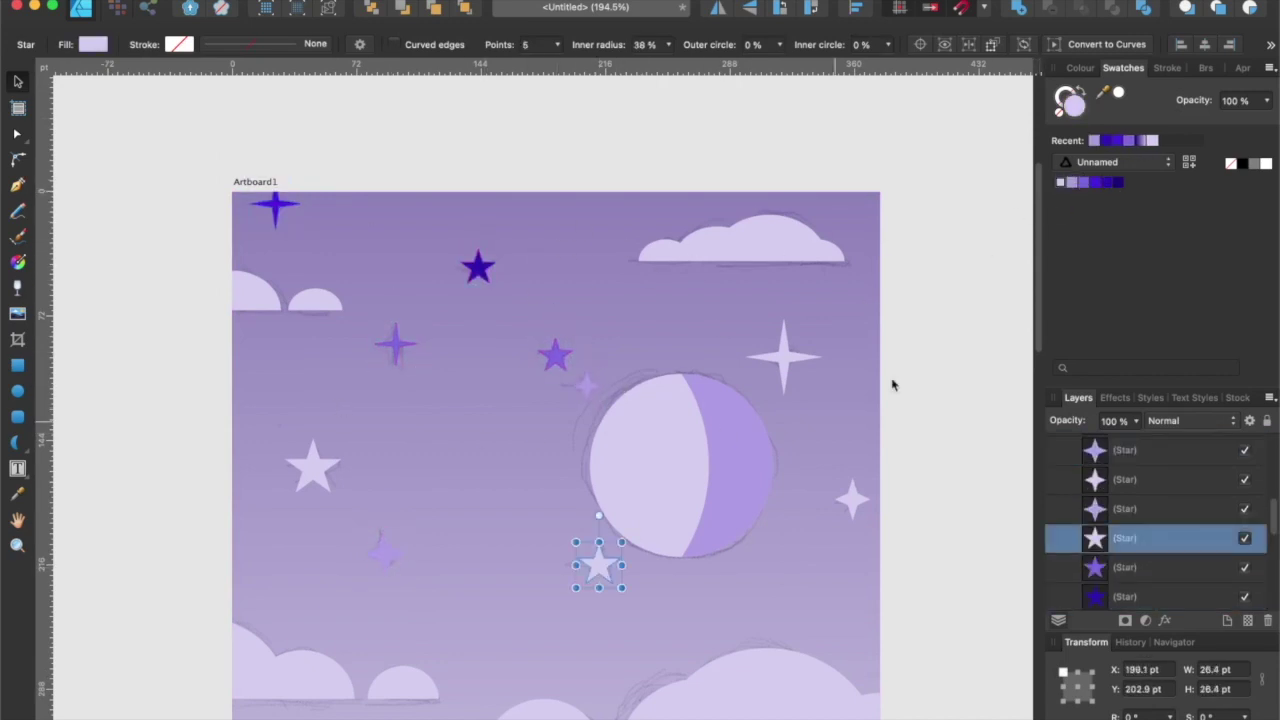
pyautogui.click(1097, 184)
pyautogui.click(786, 360)
pyautogui.click(852, 500)
pyautogui.click(1072, 184)
pyautogui.click(900, 380)
# Set the opacity of the gradient sky rectangle to 100 %.
pyautogui.scroll(-2, 877, 381)
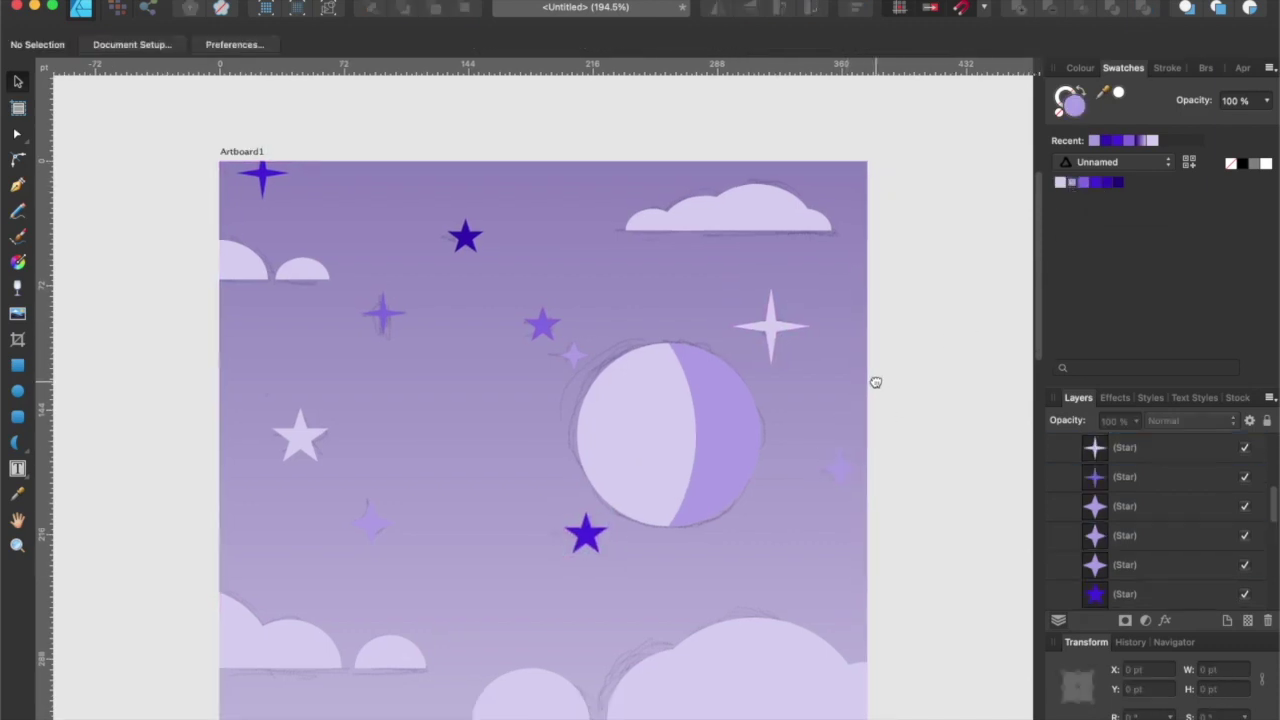
pyautogui.scroll(-5, 579, 322)
pyautogui.scroll(-5, 1095, 508)
pyautogui.click(1137, 566)
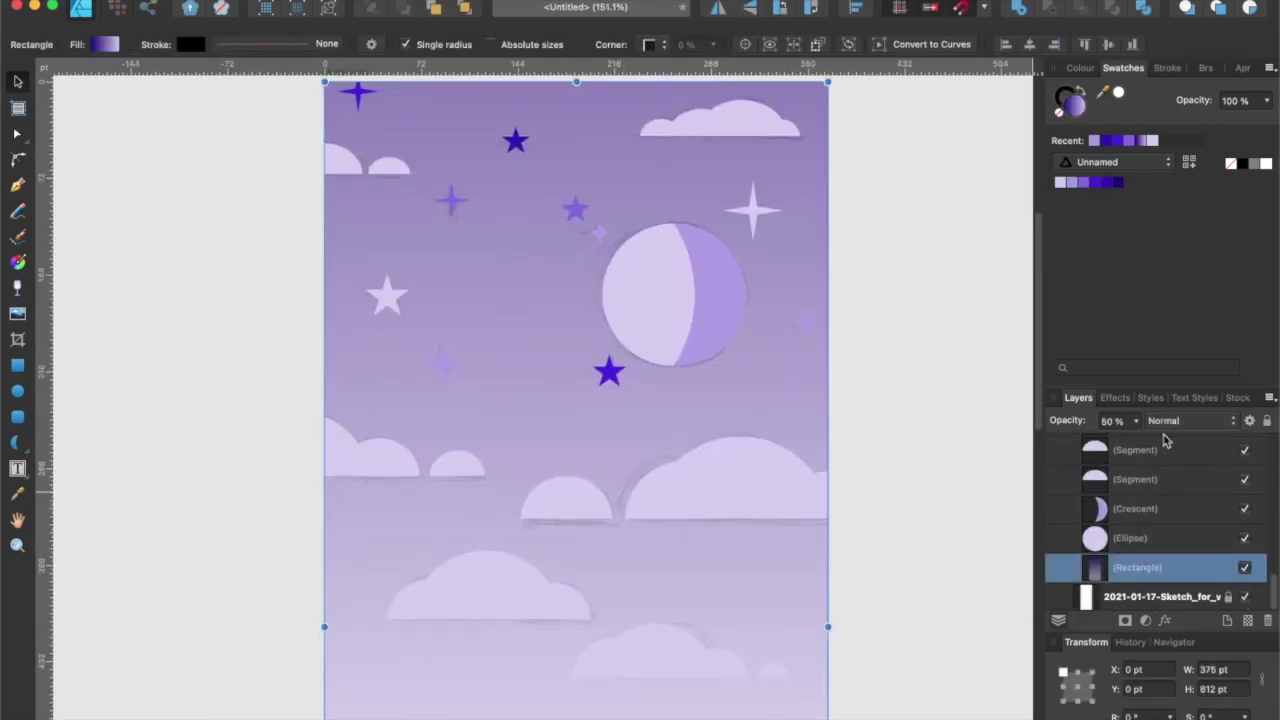
pyautogui.click(1136, 422)
pyautogui.moveTo(1138, 445); pyautogui.dragTo(1222, 445)
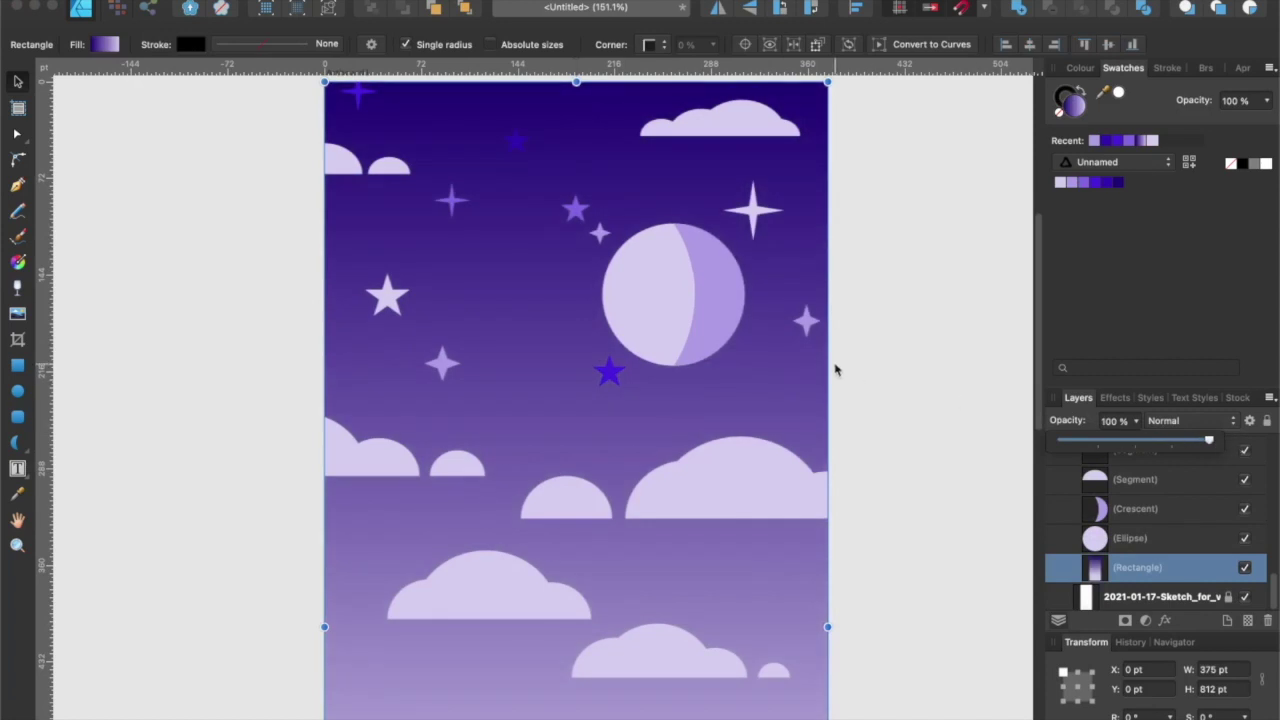
pyautogui.scroll(-5, 835, 370)
pyautogui.click(885, 470)
pyautogui.moveTo(894, 486); pyautogui.dragTo(812, 402)
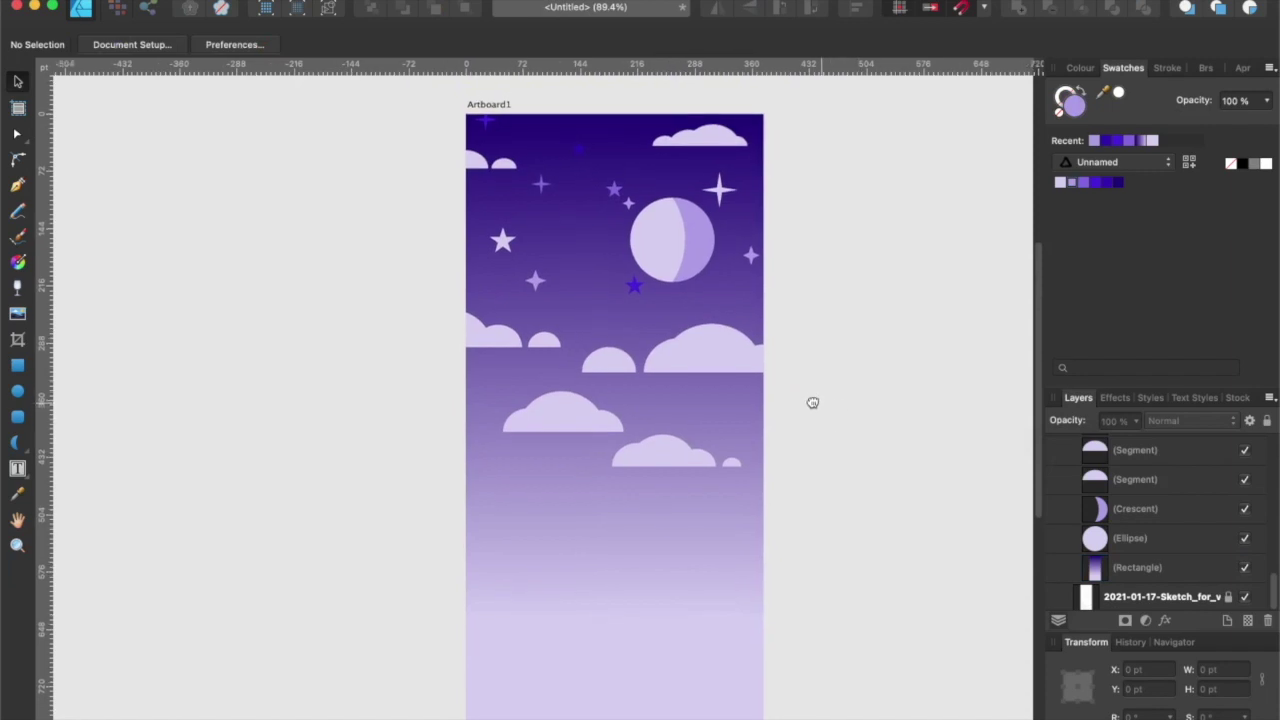
# Collapse and hide the Background layer, and make the Middleground layer active.
pyautogui.scroll(10, 1108, 487)
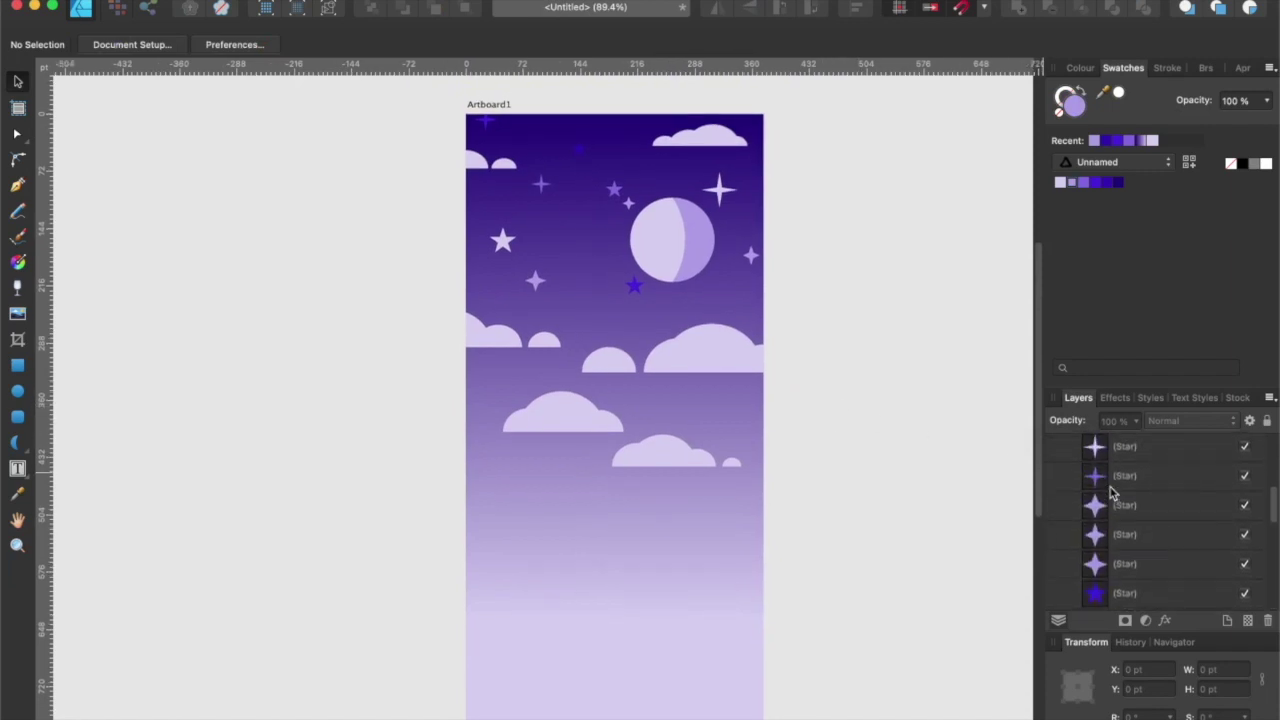
pyautogui.click(1064, 442)
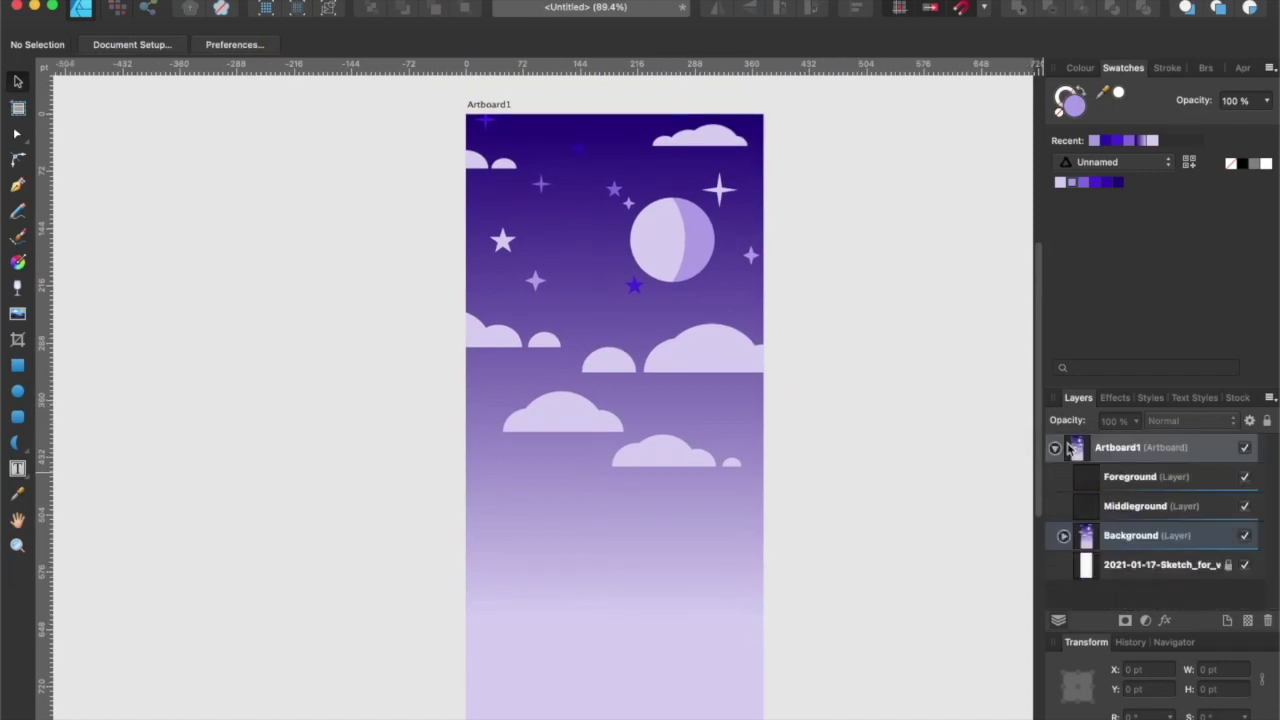
pyautogui.click(1244, 537)
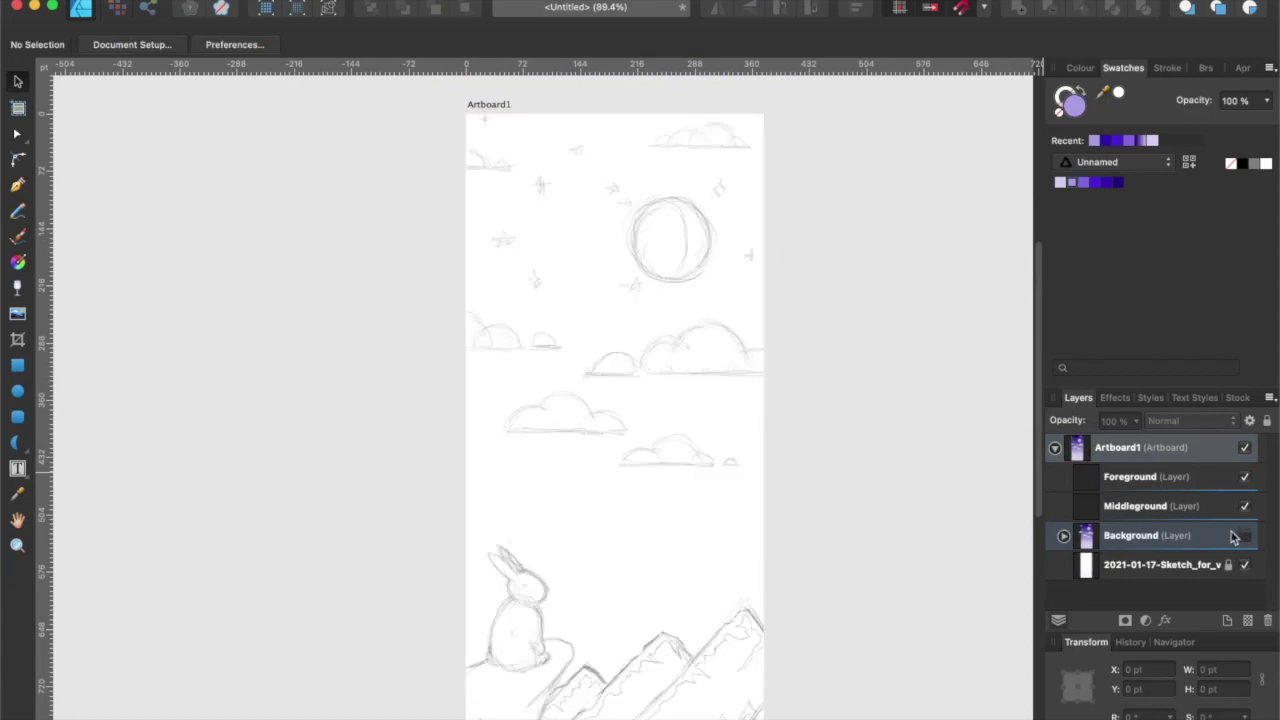
pyautogui.click(1154, 509)
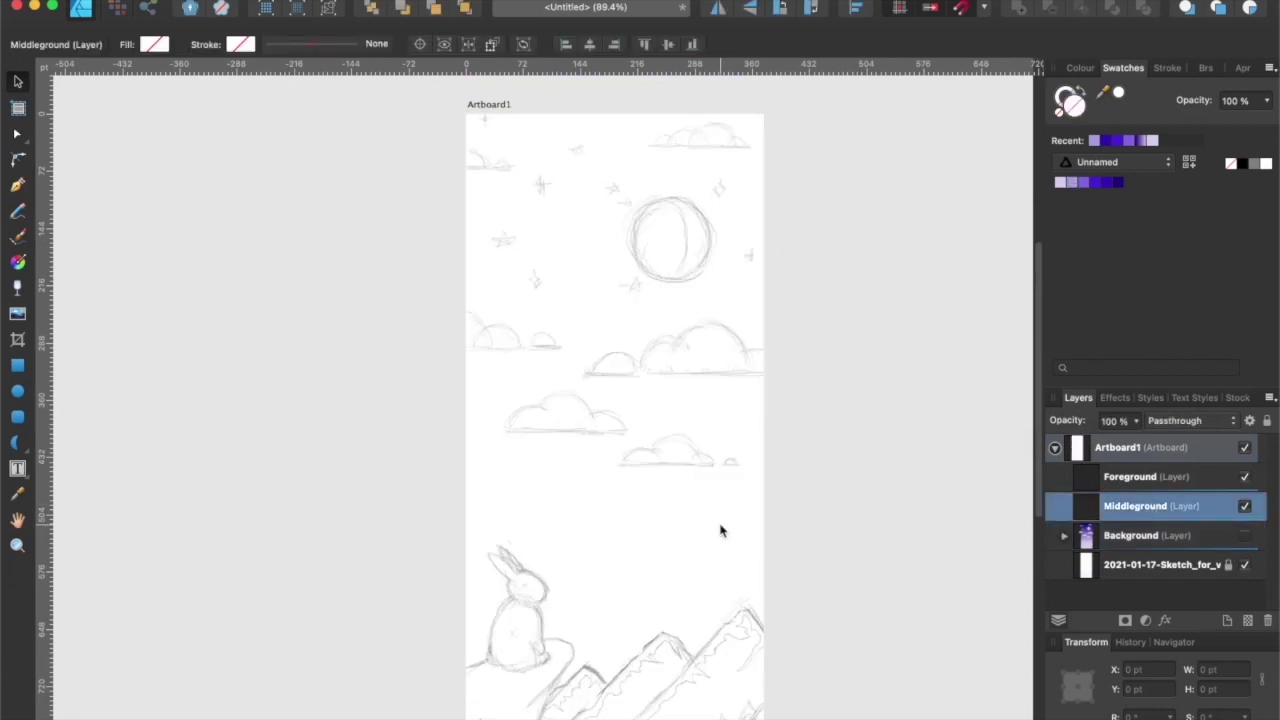
# Start a Pen outline with a light purple 0.3 pt stroke and trace the smallest mountain's left slope up to its peak.
pyautogui.moveTo(602, 590); pyautogui.dragTo(632, 495)
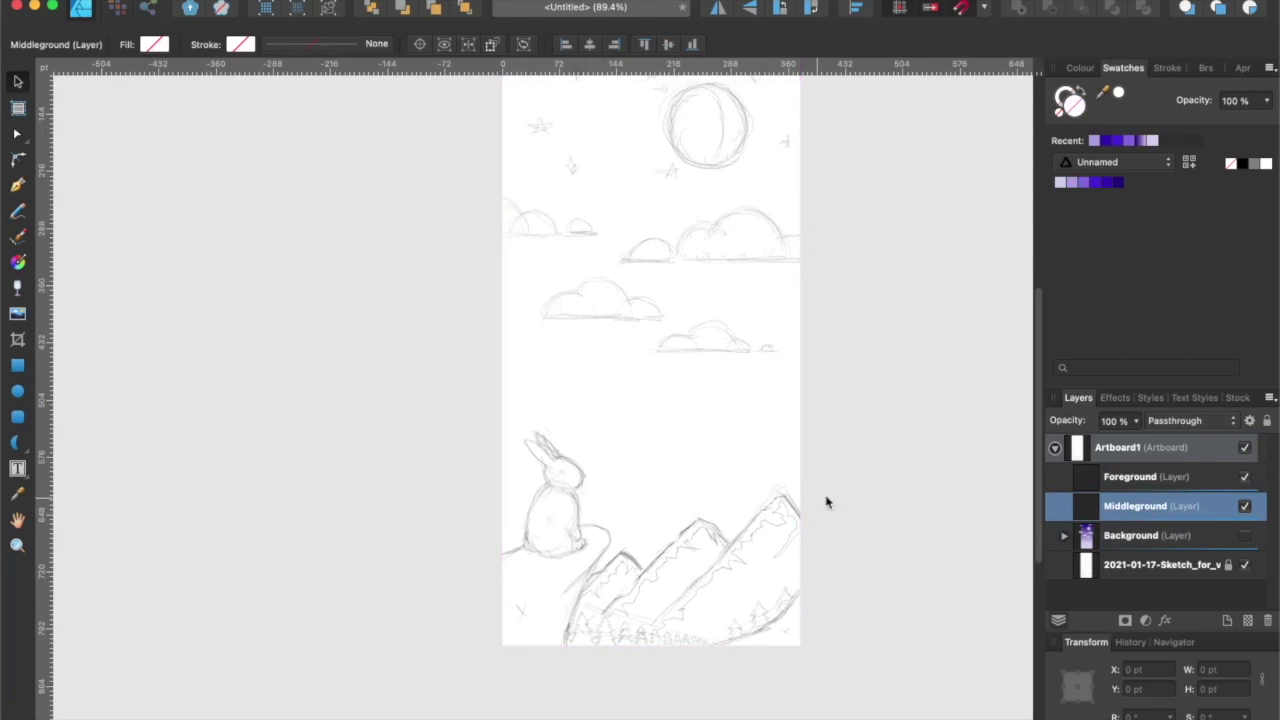
pyautogui.press('p')
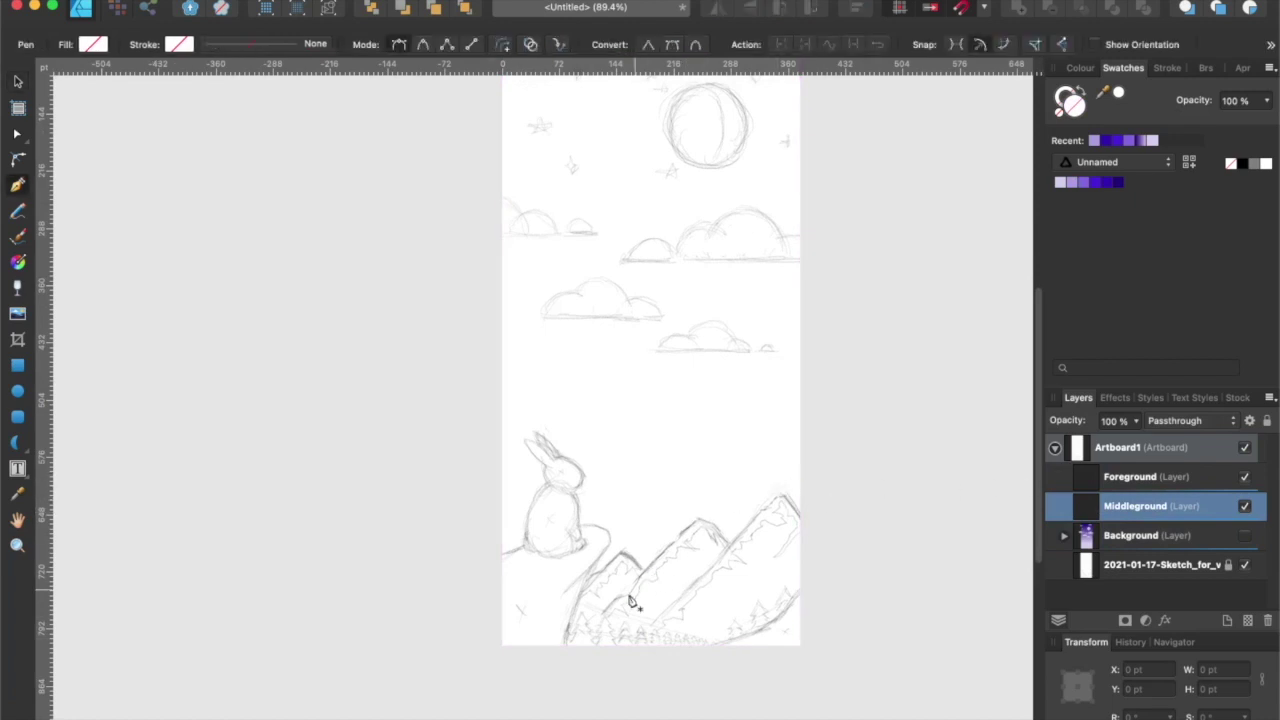
pyautogui.scroll(4, 620, 622)
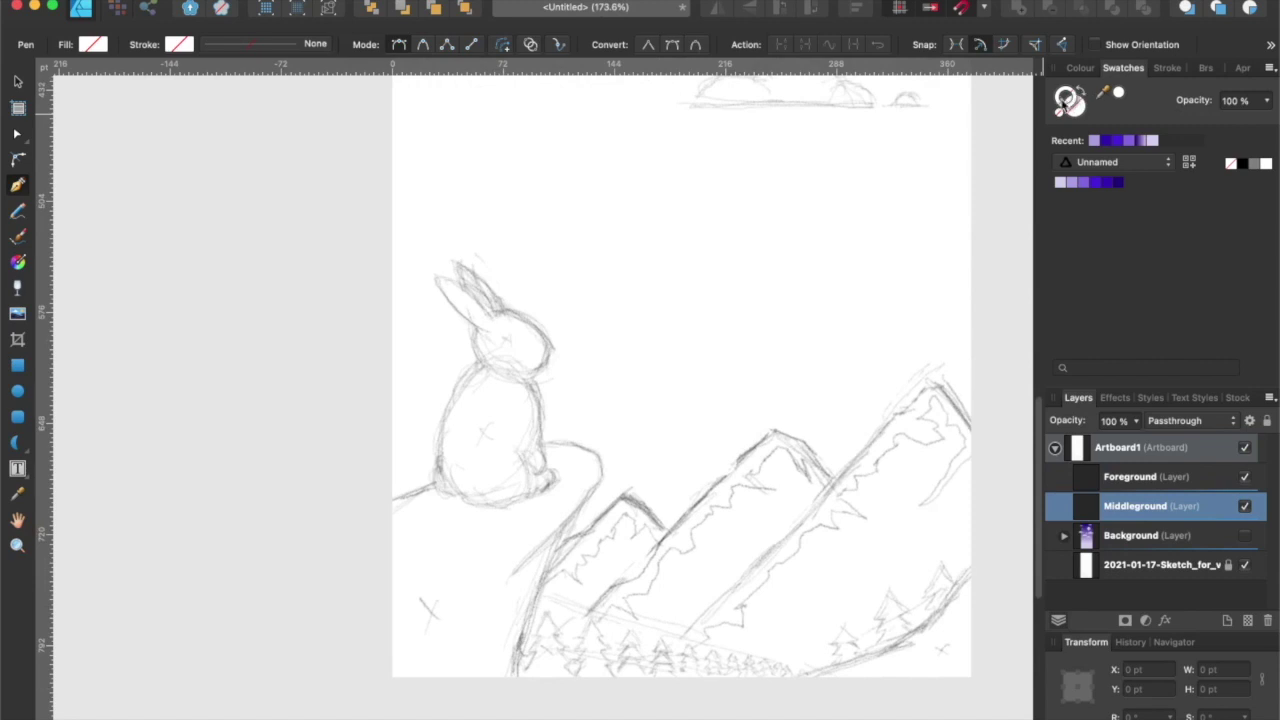
pyautogui.click(1095, 142)
pyautogui.scroll(2, 600, 563)
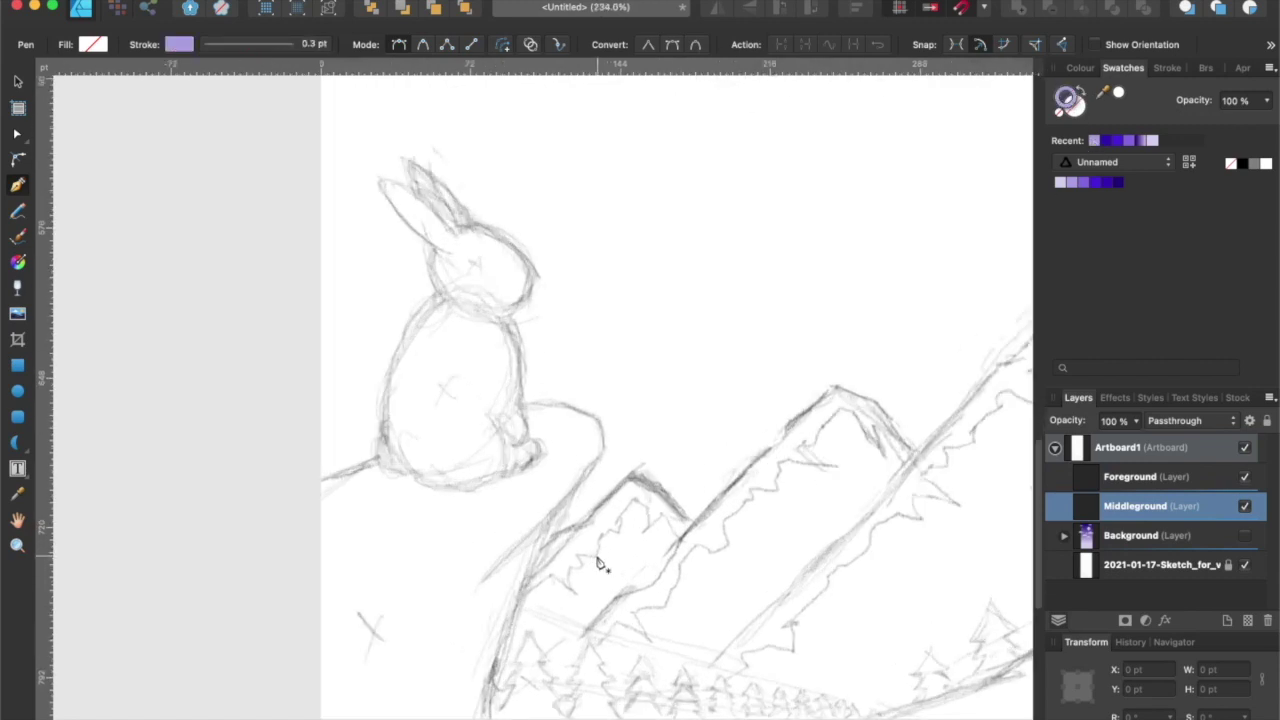
pyautogui.scroll(-2, 590, 608)
pyautogui.hscroll(3, 590, 608)
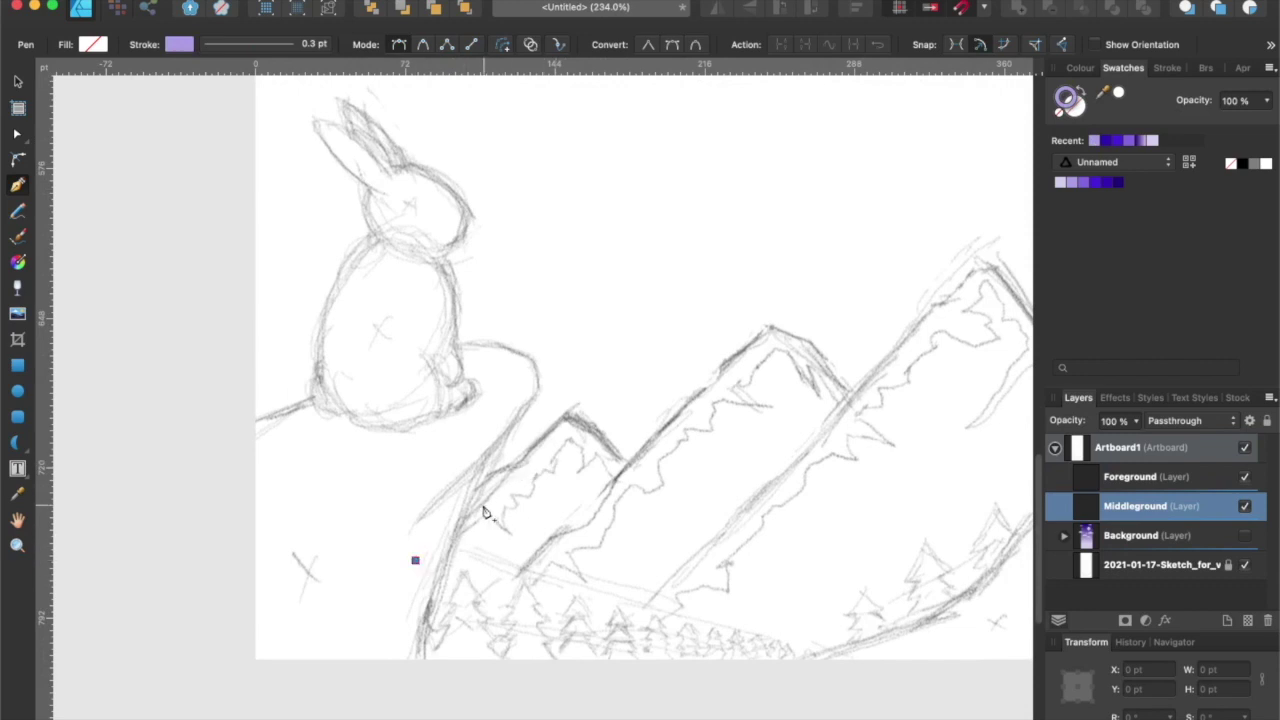
pyautogui.scroll(2, 483, 512)
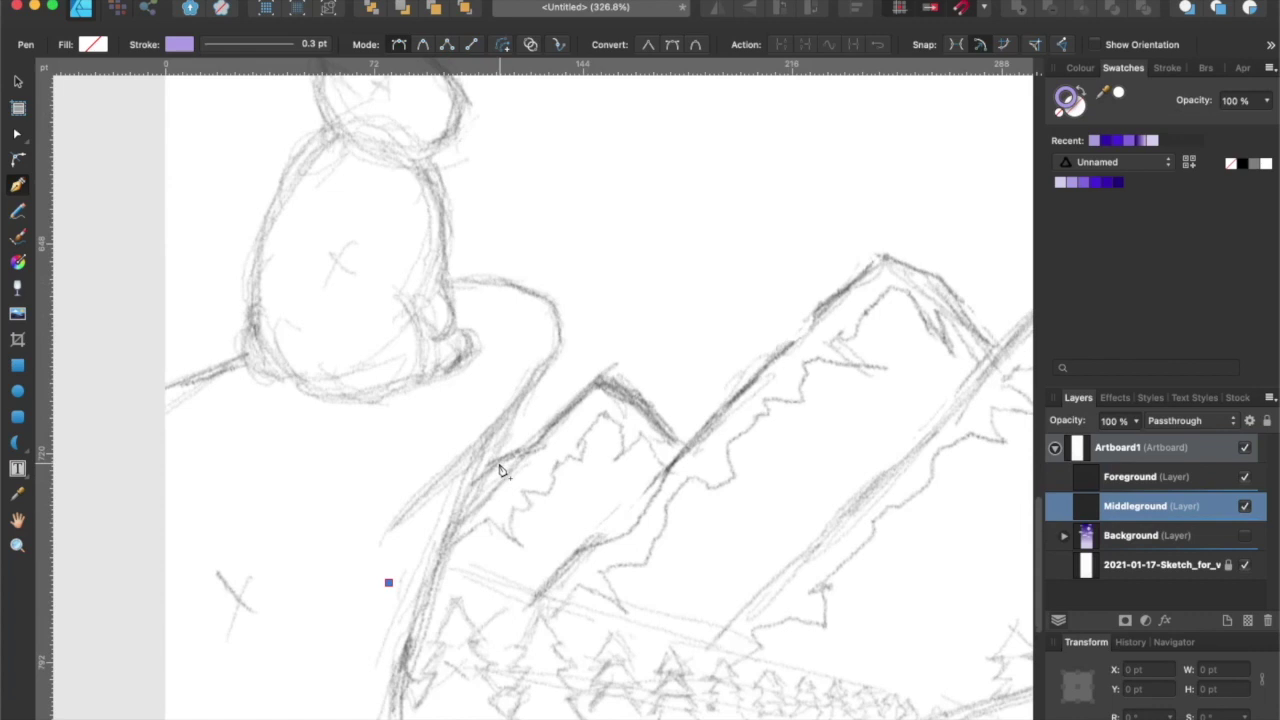
pyautogui.click(504, 458)
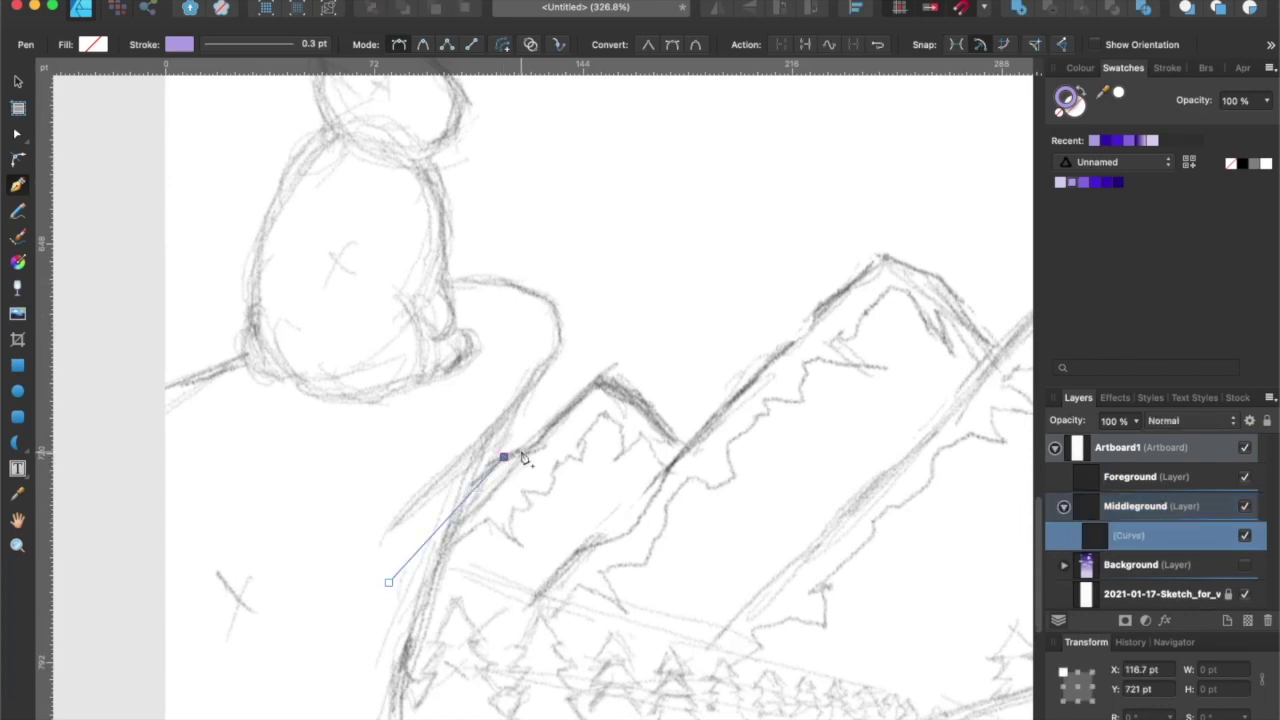
pyautogui.click(526, 450)
pyautogui.click(560, 412)
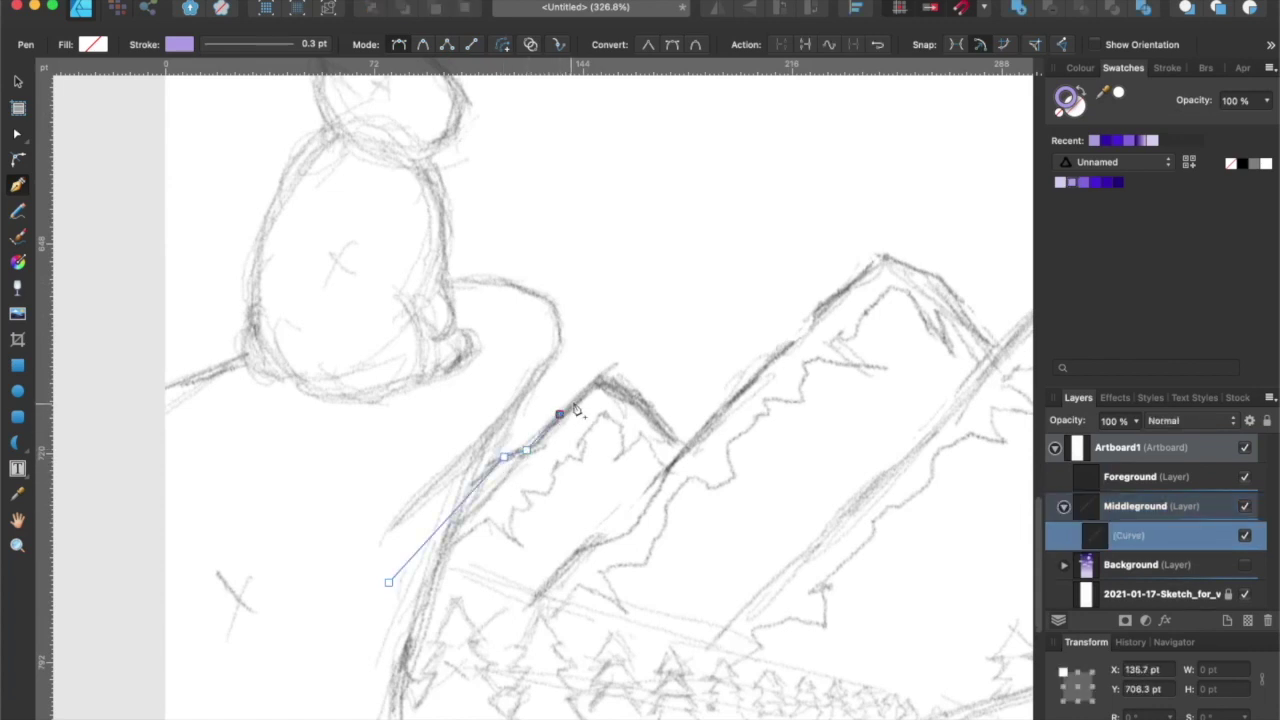
pyautogui.click(598, 383)
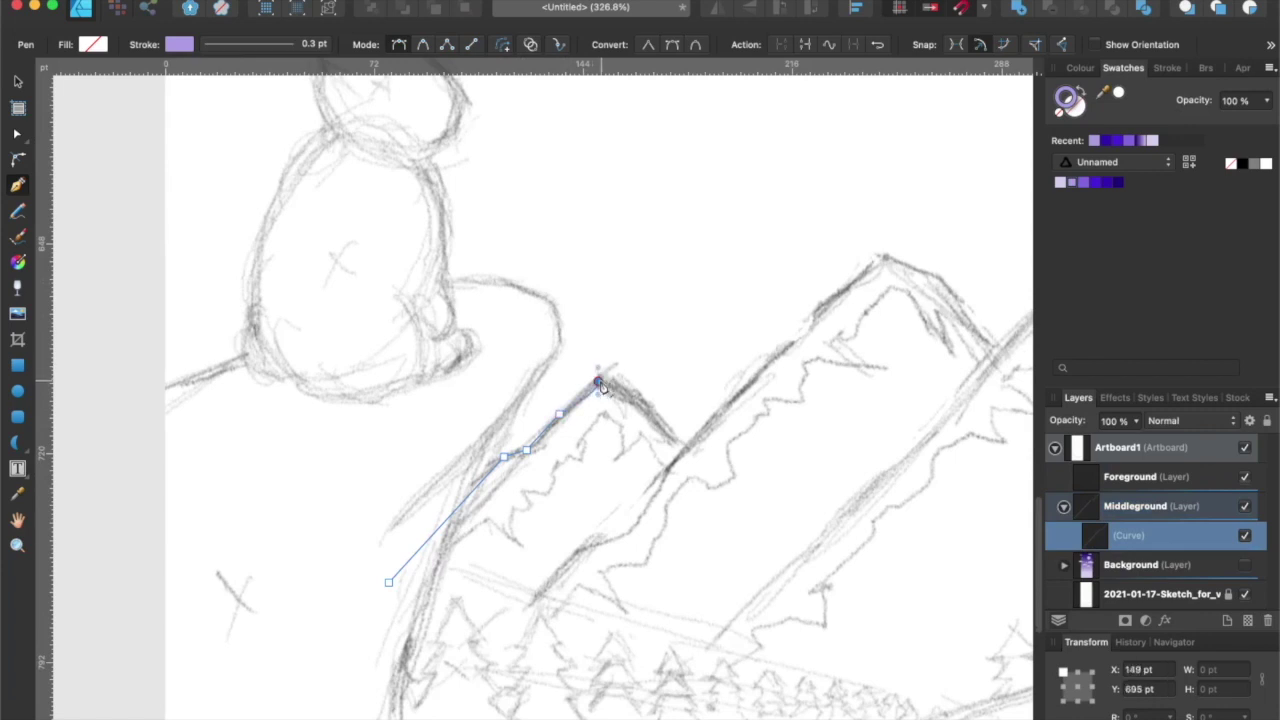
# Trace the smallest mountain's right slope down to the valley and close the outline below the artboard's lower edge.
pyautogui.click(618, 385)
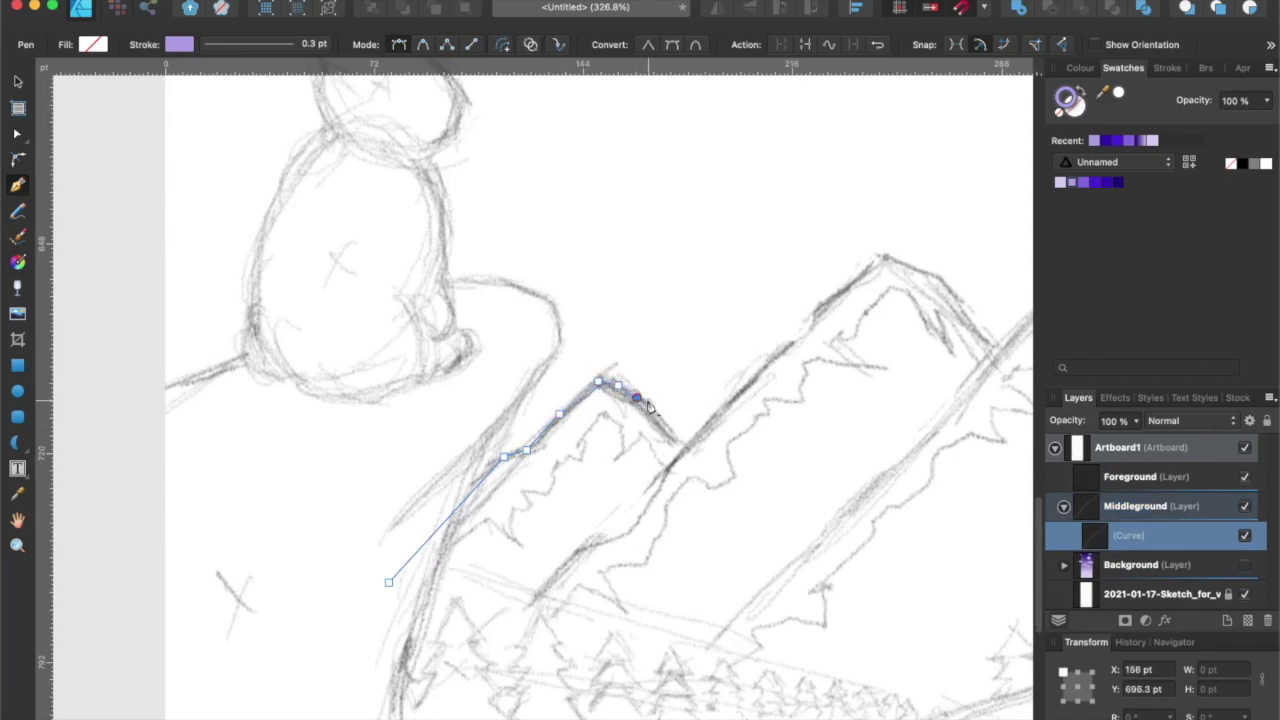
pyautogui.click(646, 405)
pyautogui.press('super+z')
pyautogui.click(690, 446)
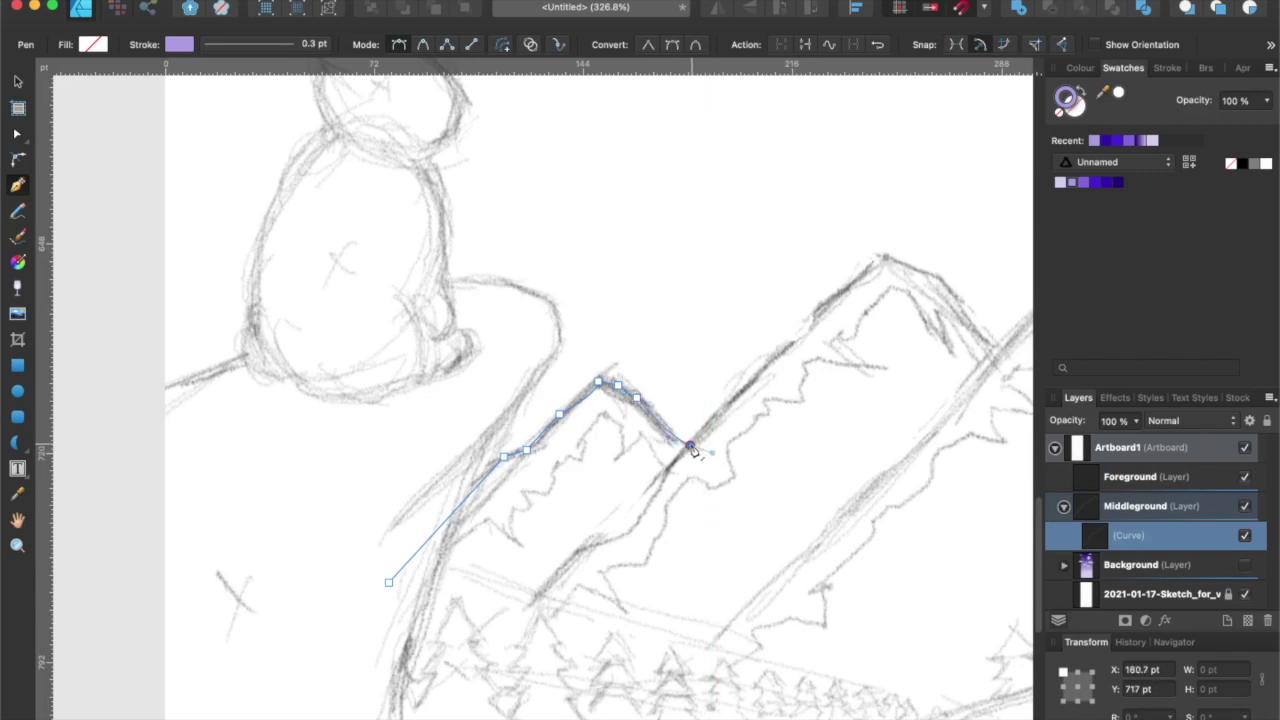
pyautogui.click(718, 494)
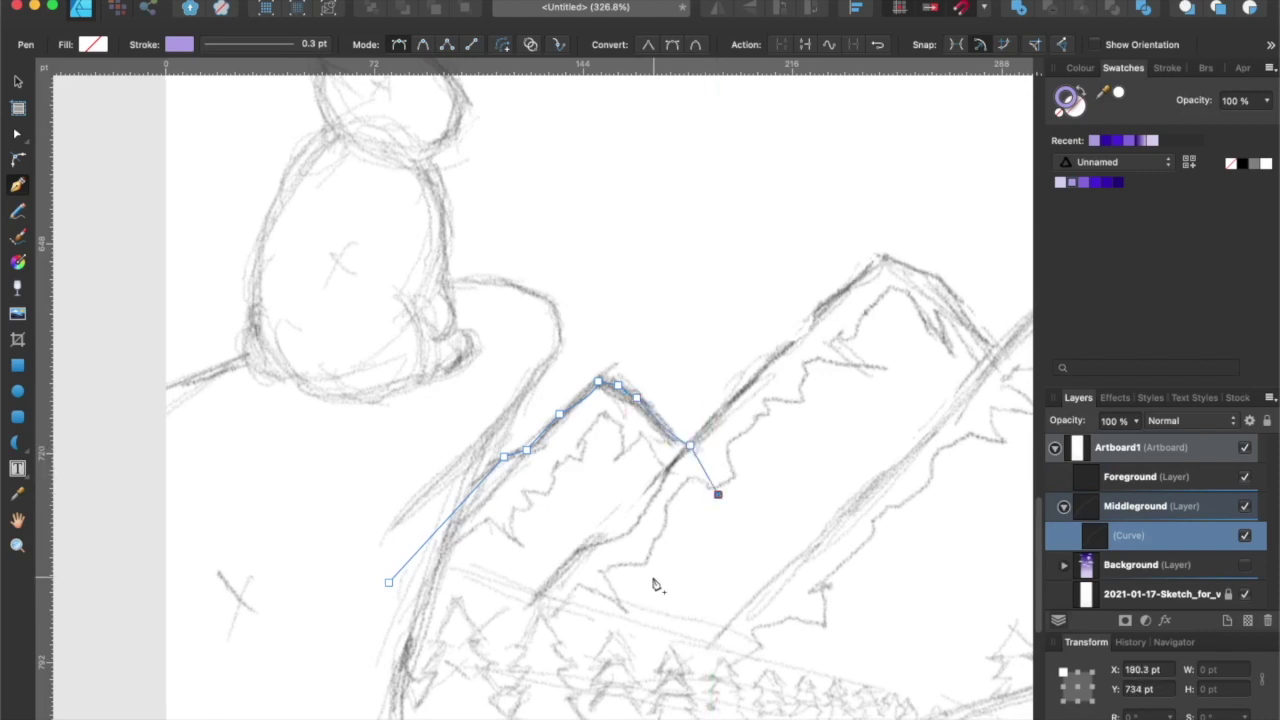
pyautogui.scroll(-3, 652, 585)
pyautogui.click(613, 630)
pyautogui.click(570, 690)
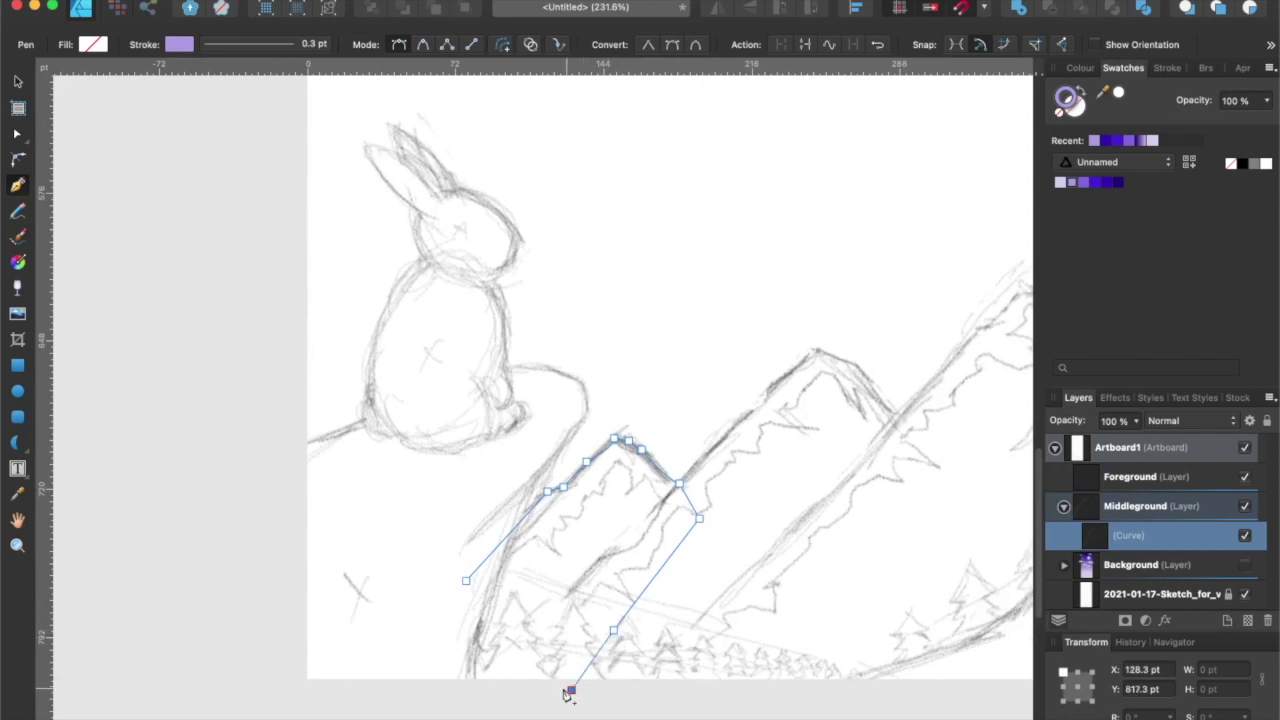
pyautogui.click(431, 698)
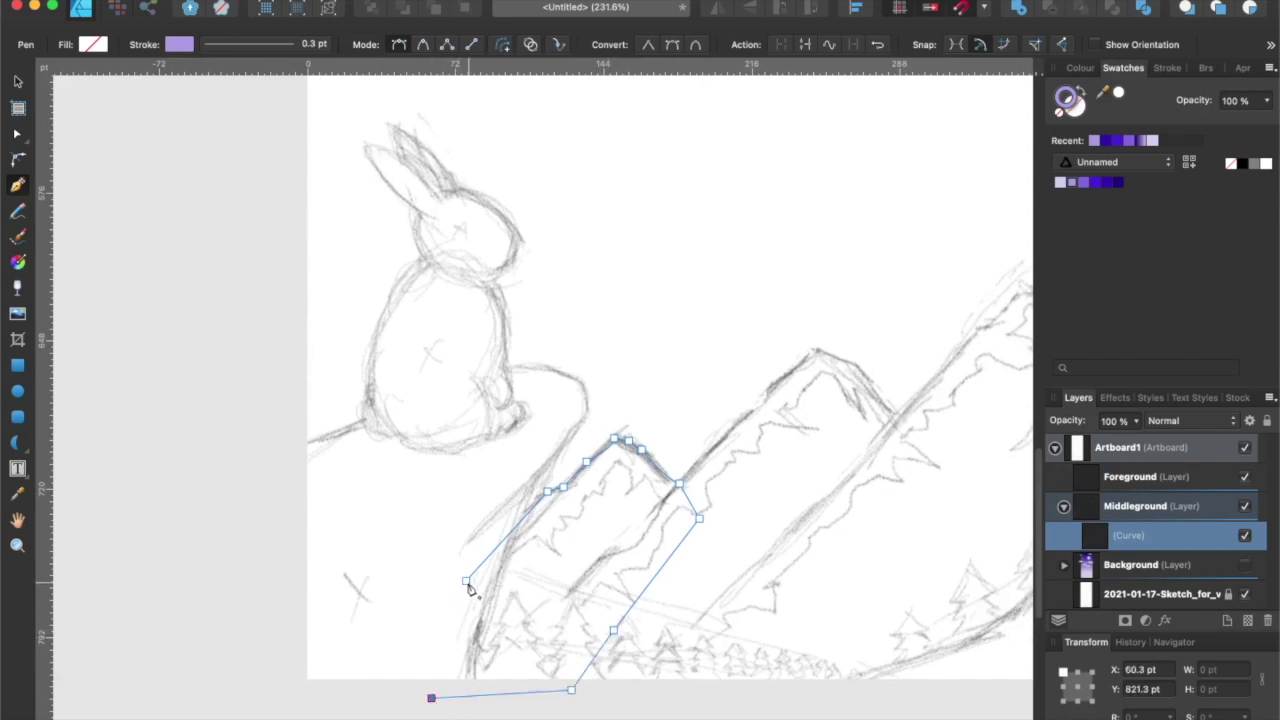
pyautogui.click(466, 581)
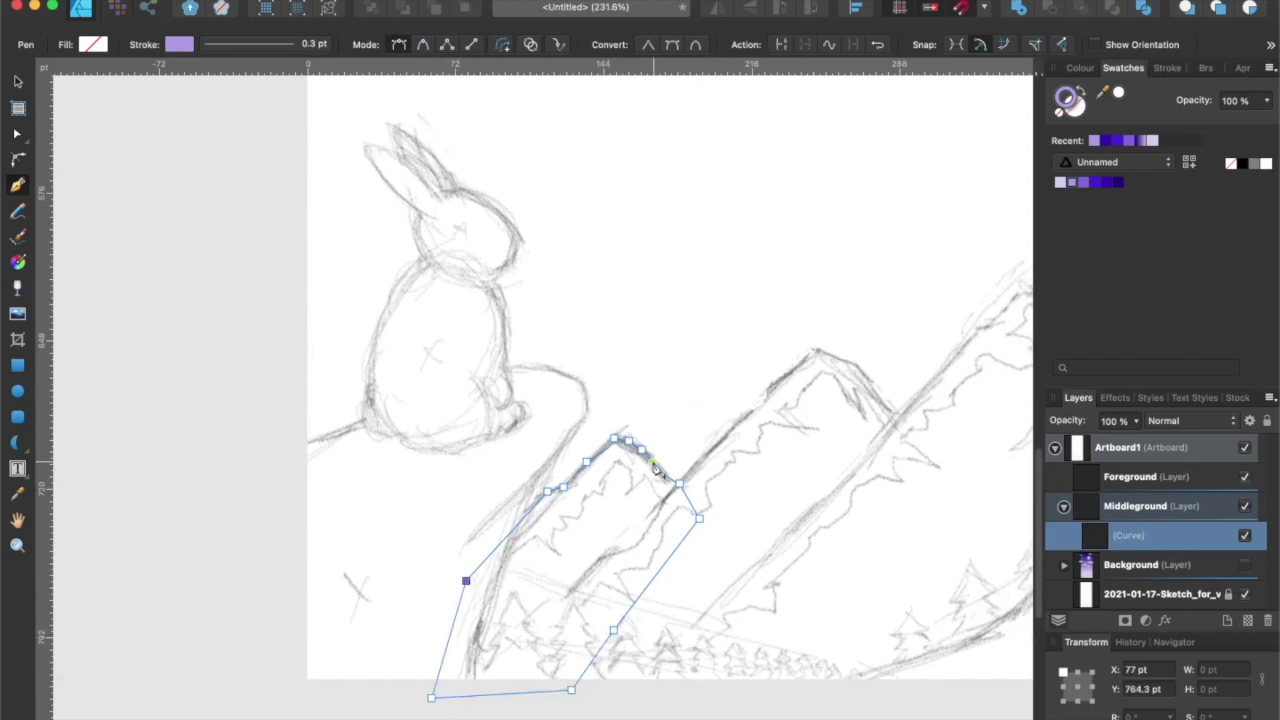
# Start a new Pen outline inside the smallest mountain, tracing the jagged snow edge from its right slope over the inner peak.
pyautogui.scroll(3, 665, 470)
pyautogui.click(718, 489)
pyautogui.click(672, 421)
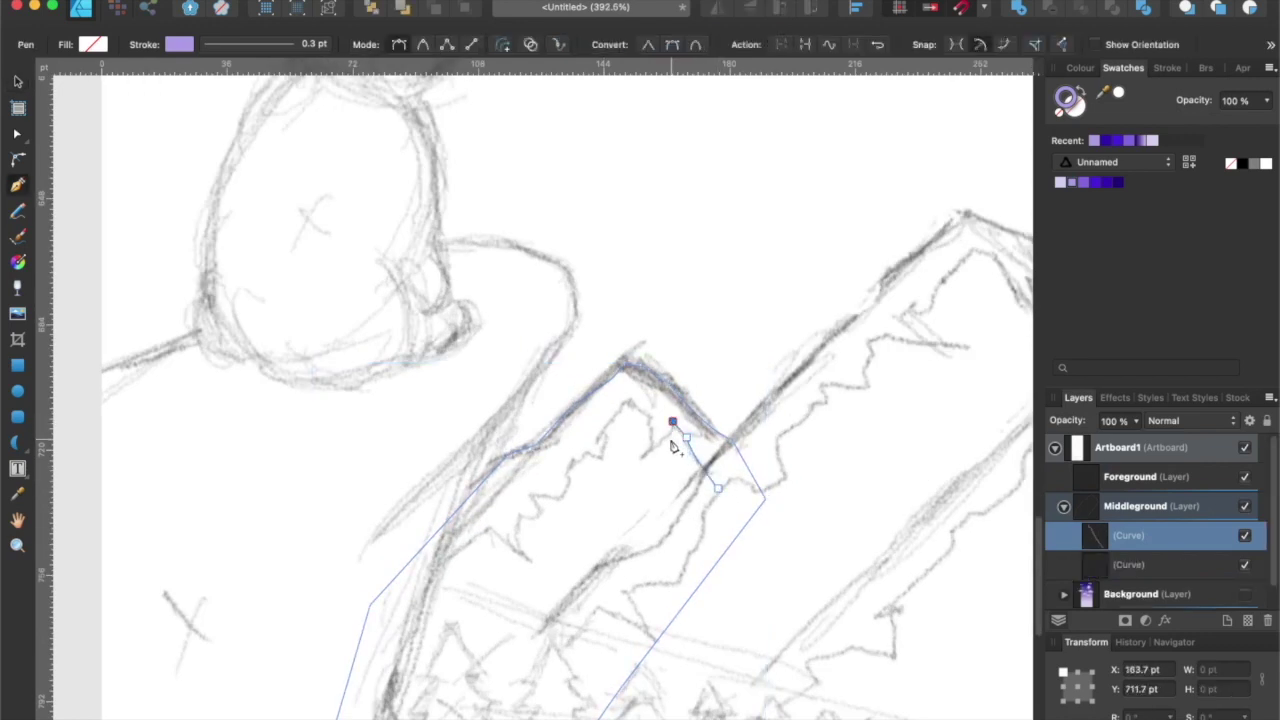
pyautogui.click(646, 455)
pyautogui.scroll(3, 656, 450)
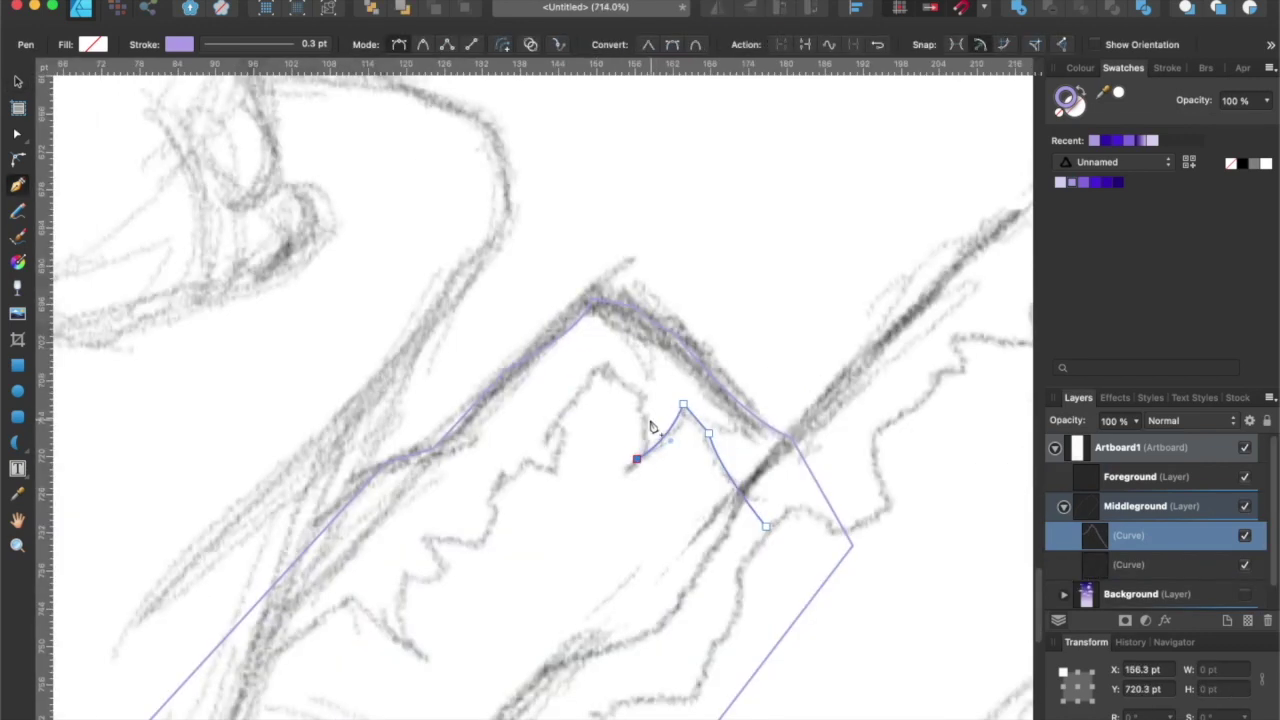
pyautogui.click(650, 434)
pyautogui.click(626, 380)
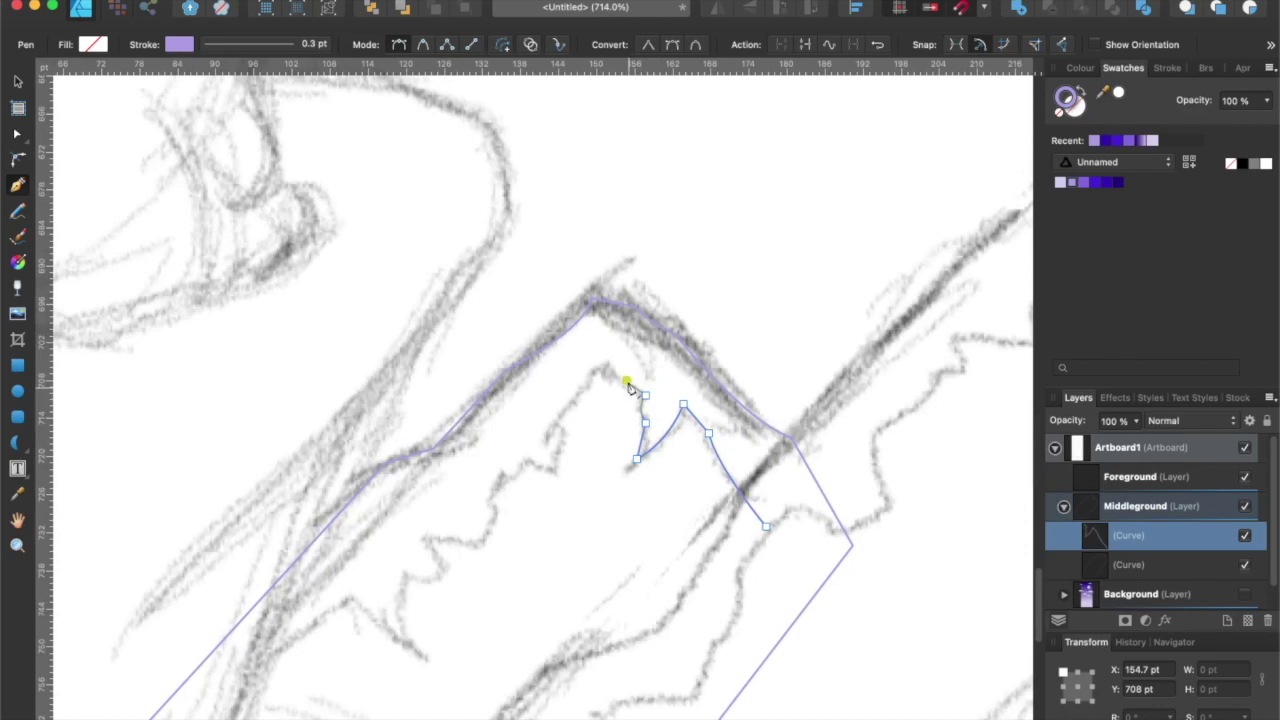
pyautogui.moveTo(603, 356); pyautogui.dragTo(582, 368)
pyautogui.click(578, 396)
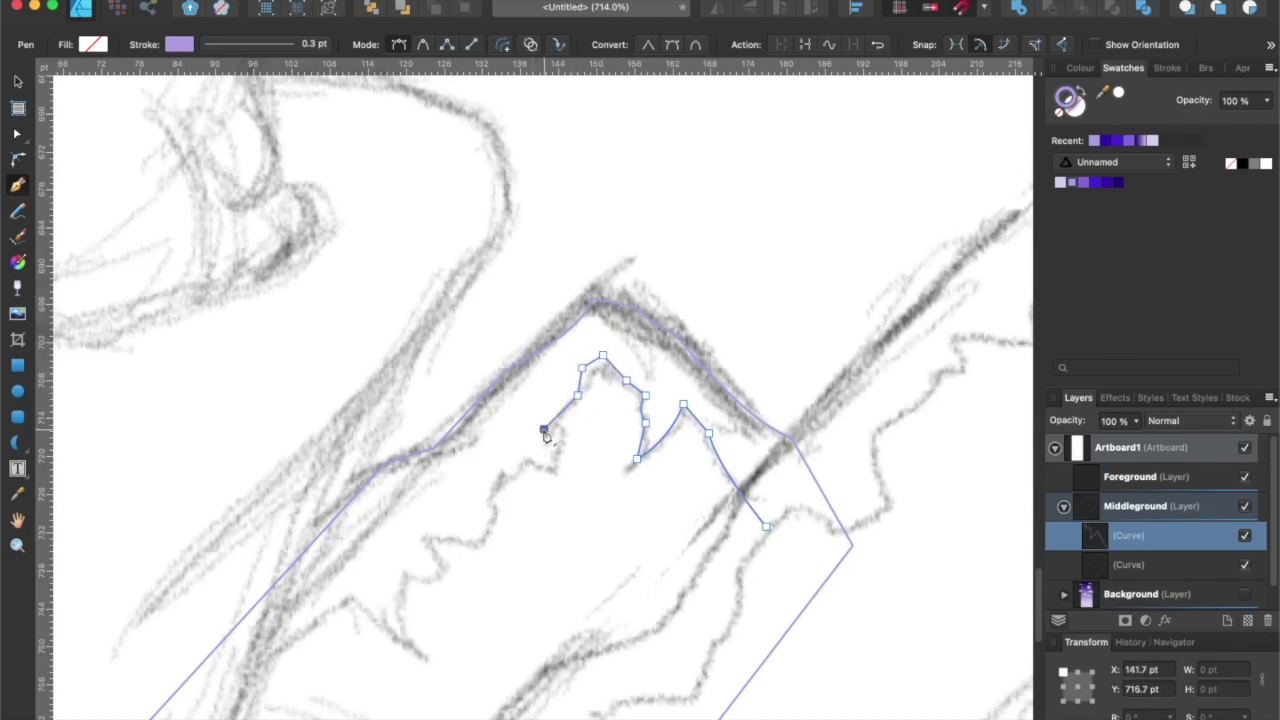
# Continue the smallest mountain's snow edge in short zigzag segments down the upper part of its left side.
pyautogui.click(544, 429)
pyautogui.click(556, 472)
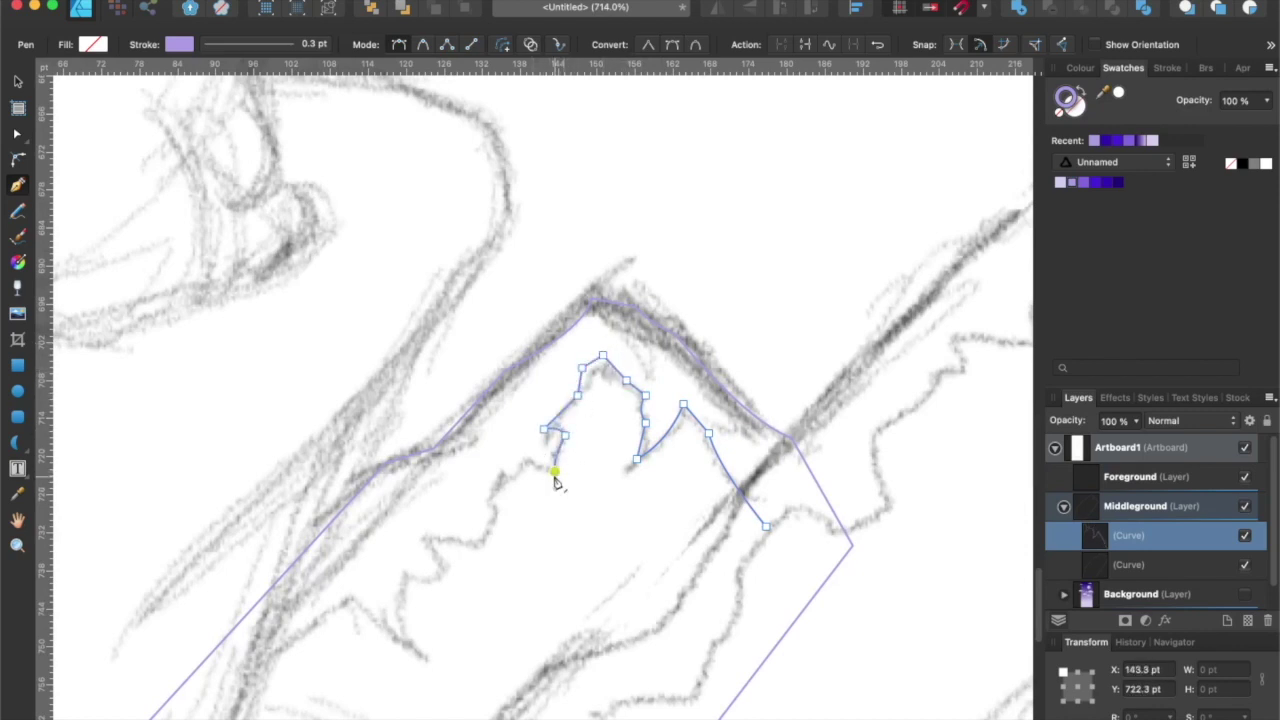
pyautogui.click(524, 457)
pyautogui.click(505, 482)
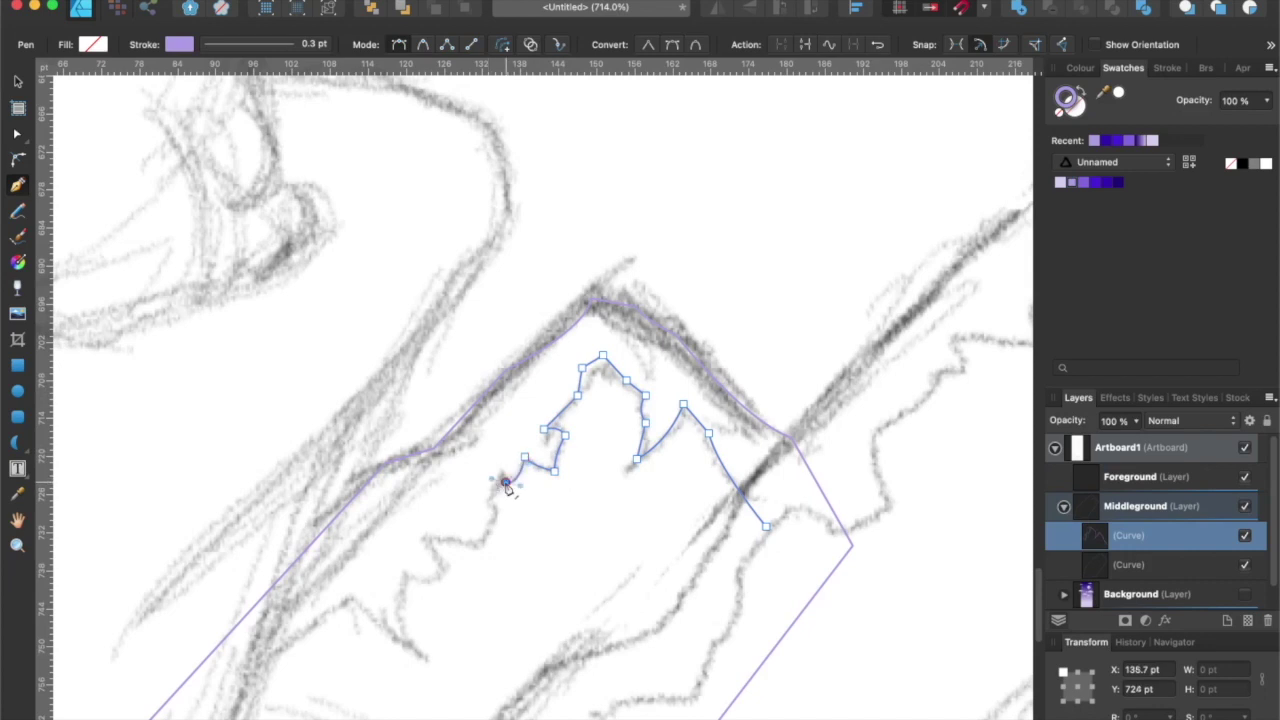
pyautogui.click(497, 463)
pyautogui.click(479, 501)
pyautogui.click(493, 524)
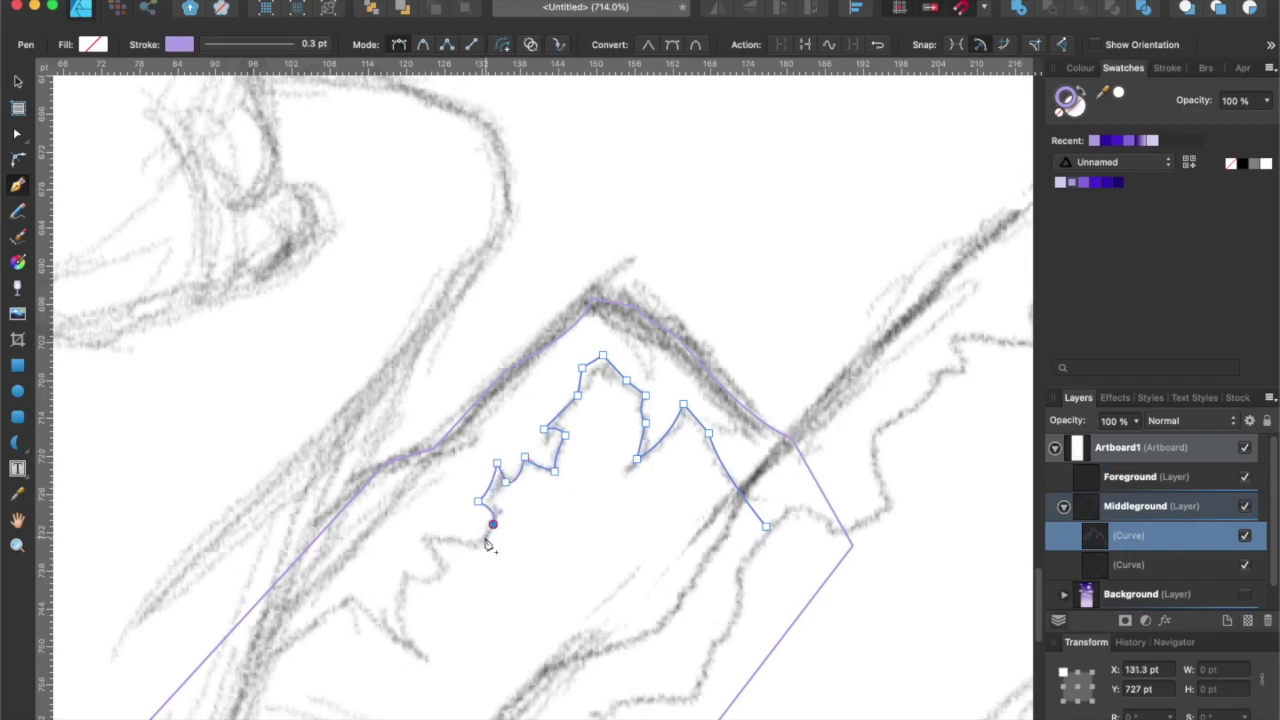
pyautogui.click(477, 545)
# Extend the smallest mountain's snow edge down its lower left side to the tip of the deep sketched notch.
pyautogui.press('space')
pyautogui.moveTo(466, 537); pyautogui.dragTo(599, 486)
pyautogui.click(587, 487)
pyautogui.click(551, 488)
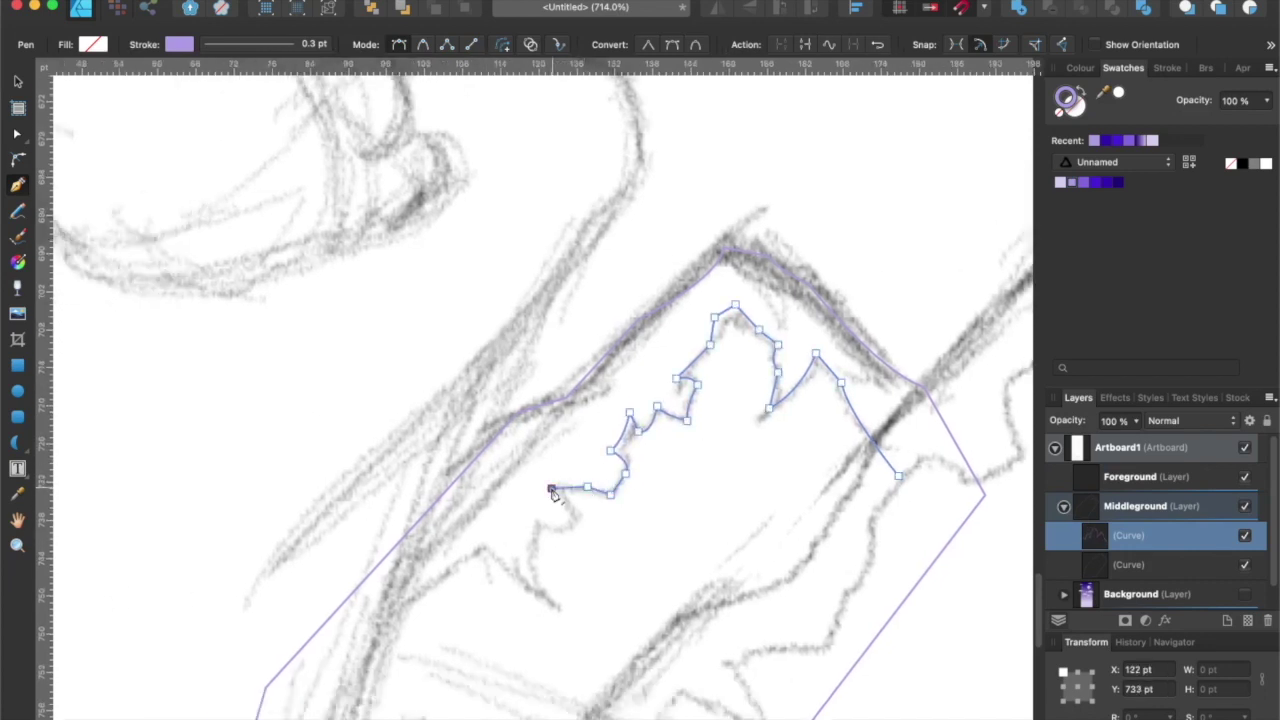
pyautogui.click(572, 521)
pyautogui.click(557, 529)
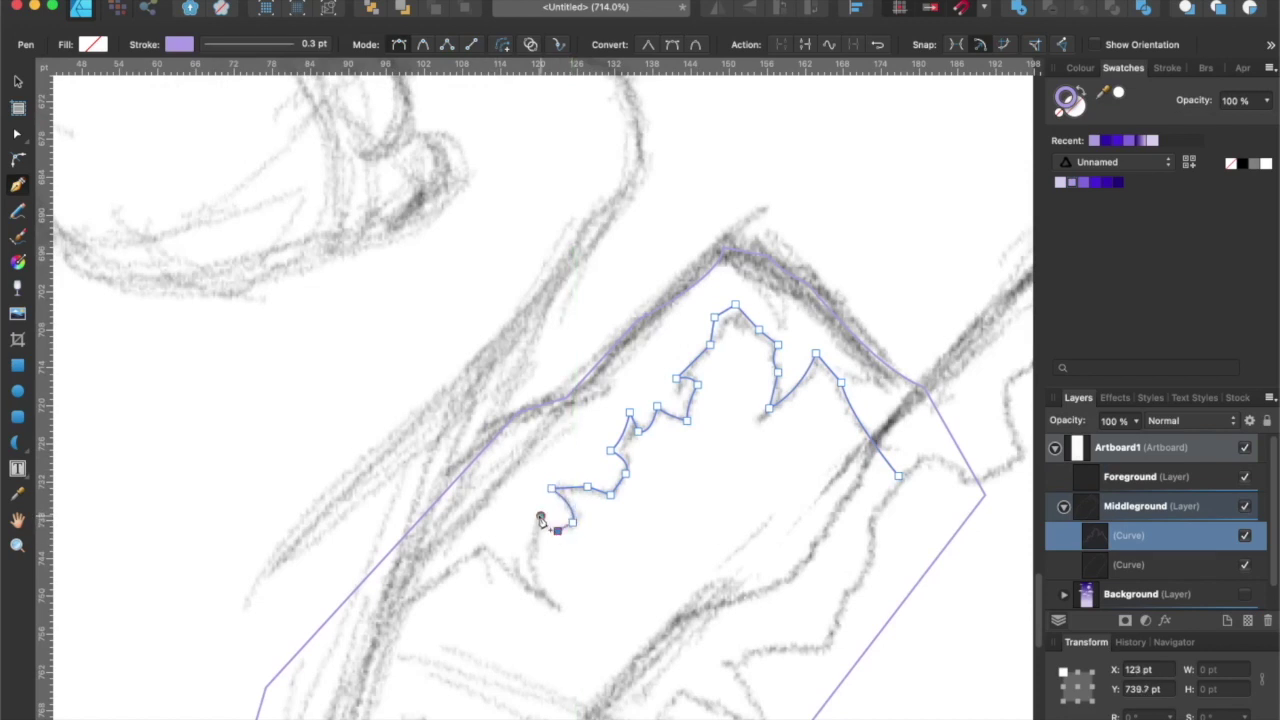
pyautogui.click(540, 517)
pyautogui.click(534, 554)
pyautogui.click(539, 586)
pyautogui.click(557, 608)
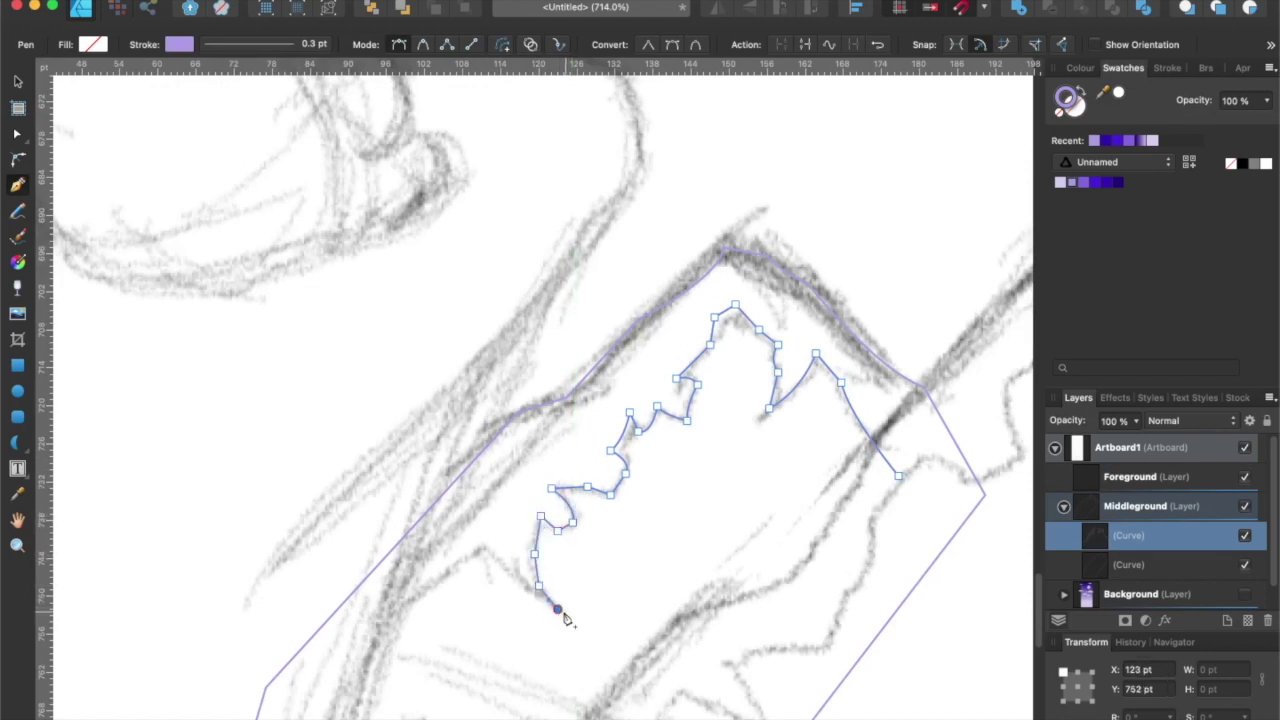
# Trace the snow edge from the deep notch over the small spike and out to the smallest mountain's left flank.
pyautogui.moveTo(486, 548); pyautogui.dragTo(583, 450)
pyautogui.keyDown('alt'); pyautogui.click(486, 548); pyautogui.keyUp('alt')
pyautogui.press('space')
pyautogui.click(530, 484)
pyautogui.click(433, 550)
pyautogui.scroll(-2, 520, 508)
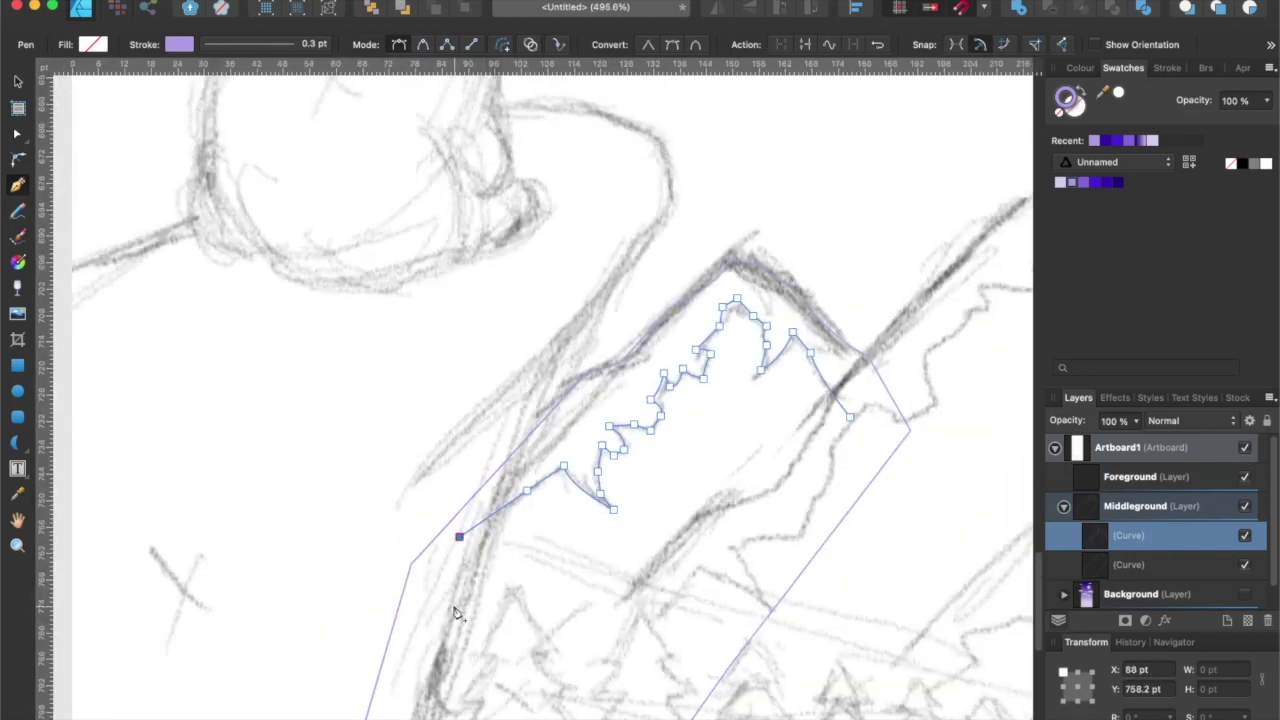
pyautogui.scroll(-1, 457, 606)
# Run the inner outline down the left flank, along the artboard's lower edge and back up the right side to close it.
pyautogui.click(422, 627)
pyautogui.press('space')
pyautogui.moveTo(422, 627); pyautogui.dragTo(450, 474)
pyautogui.click(436, 558)
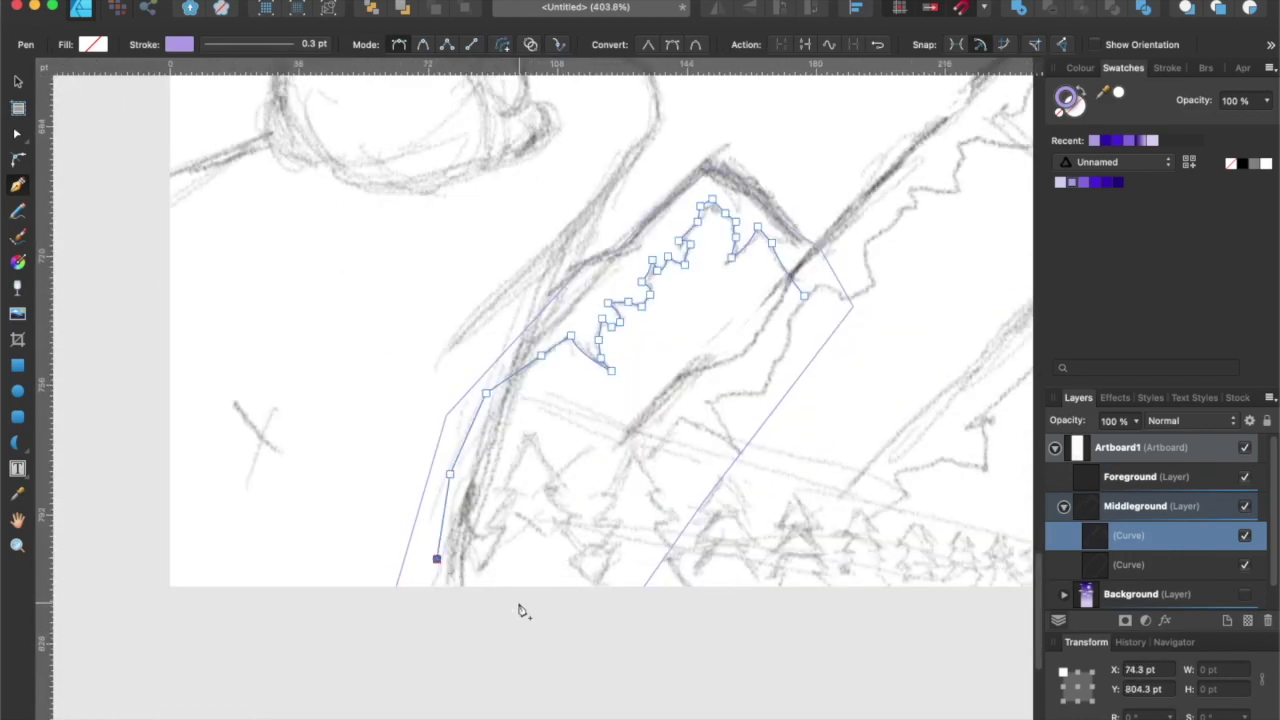
pyautogui.click(565, 586)
pyautogui.click(691, 465)
pyautogui.click(805, 296)
pyautogui.press('space')
pyautogui.moveTo(805, 297); pyautogui.dragTo(732, 455)
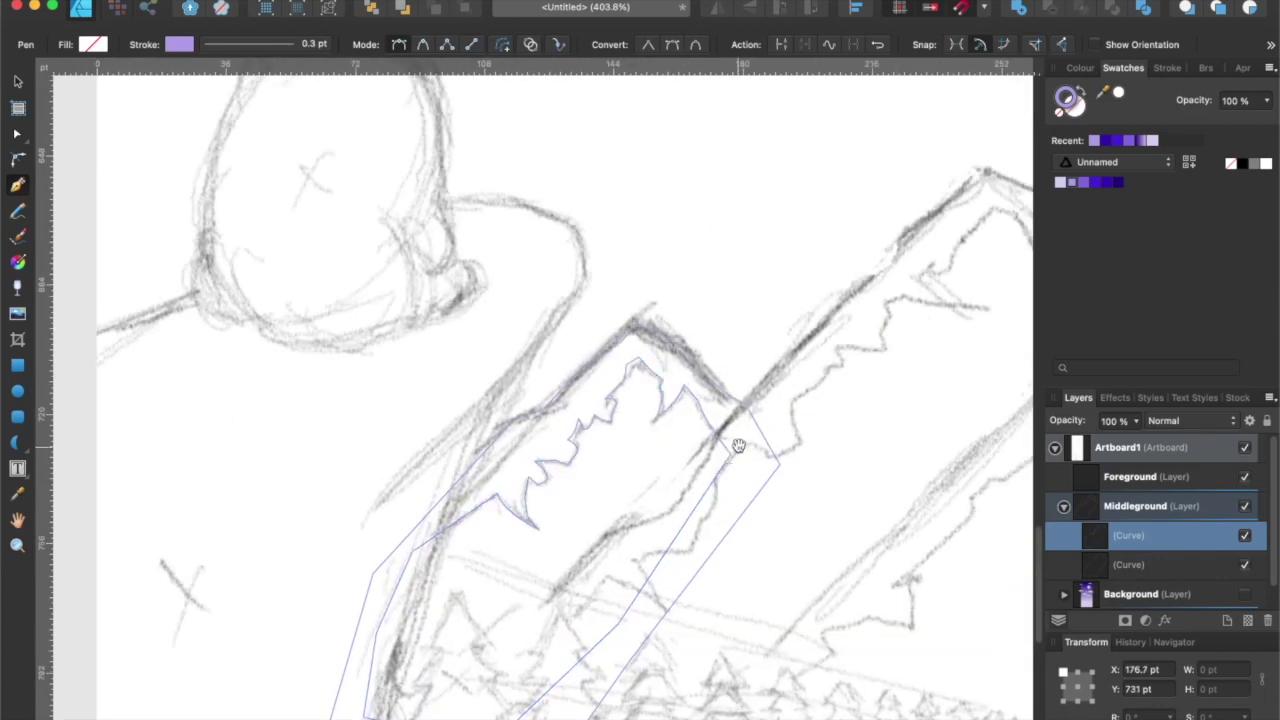
# Fill the smallest mountain's inner shape with its light purple stroke colour and its outer shape with the palest lavender swatch.
pyautogui.click(1085, 93)
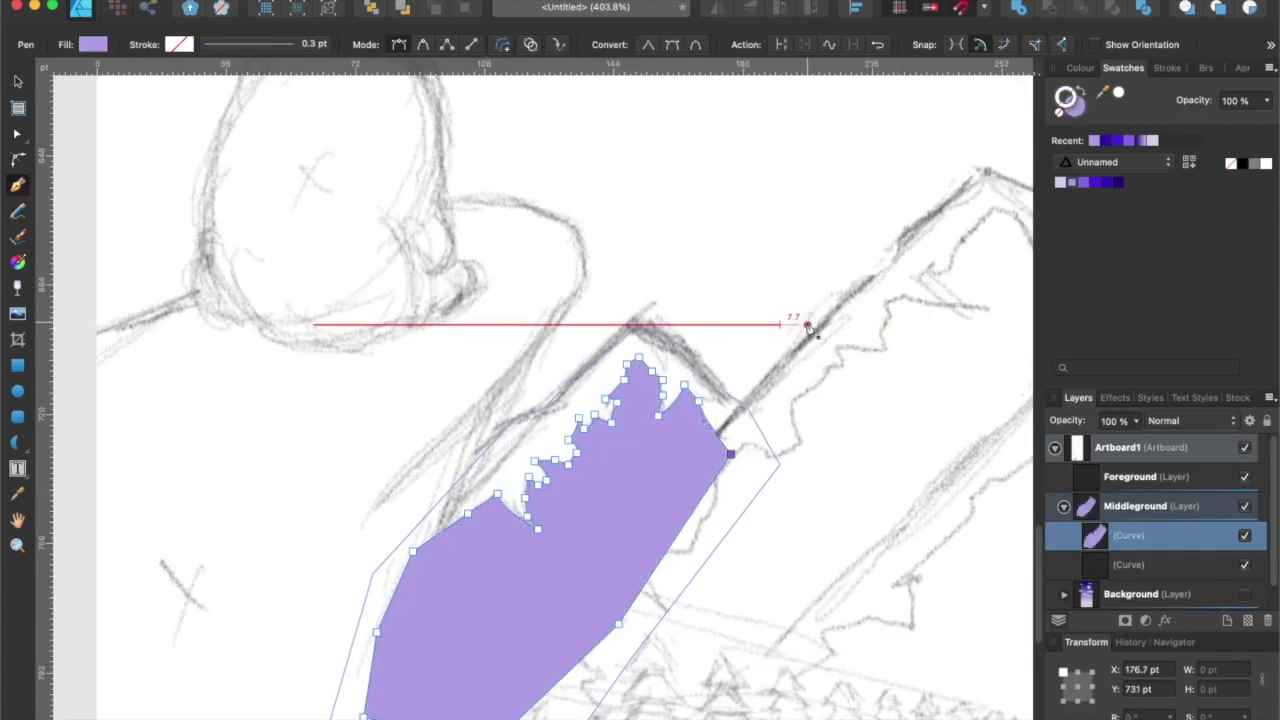
pyautogui.press('v')
pyautogui.click(498, 442)
pyautogui.click(1063, 184)
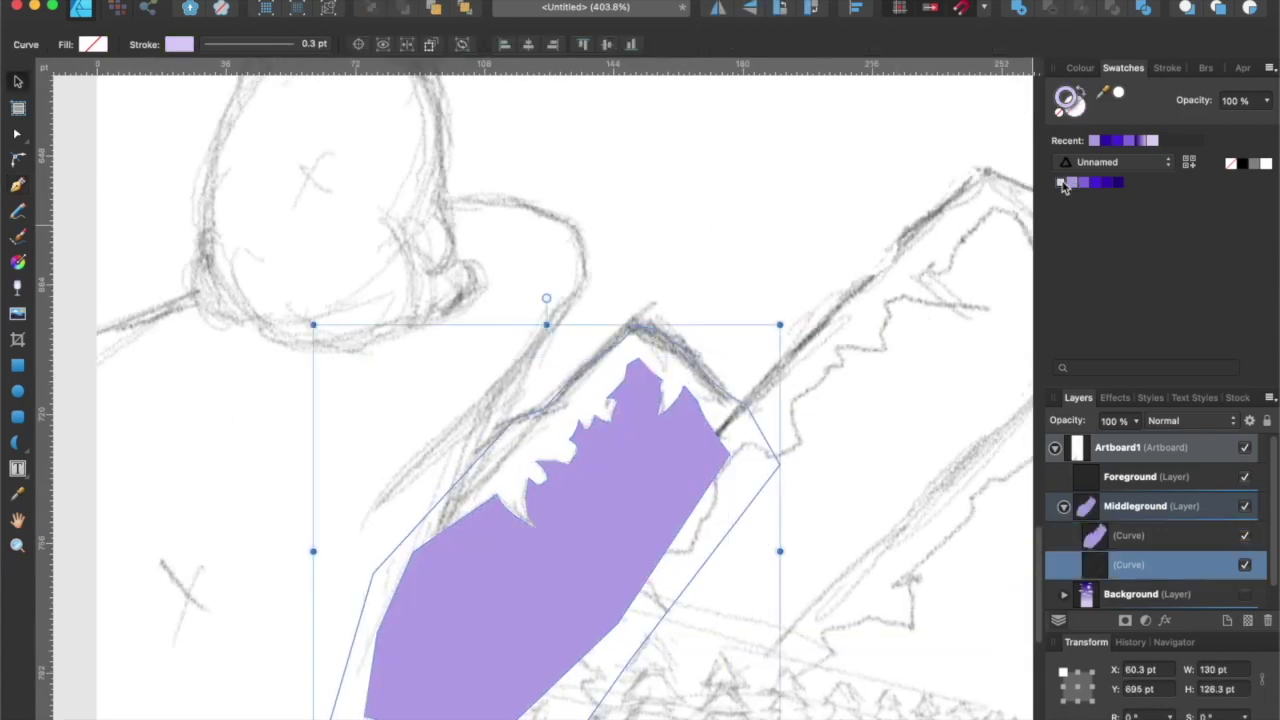
pyautogui.click(1081, 99)
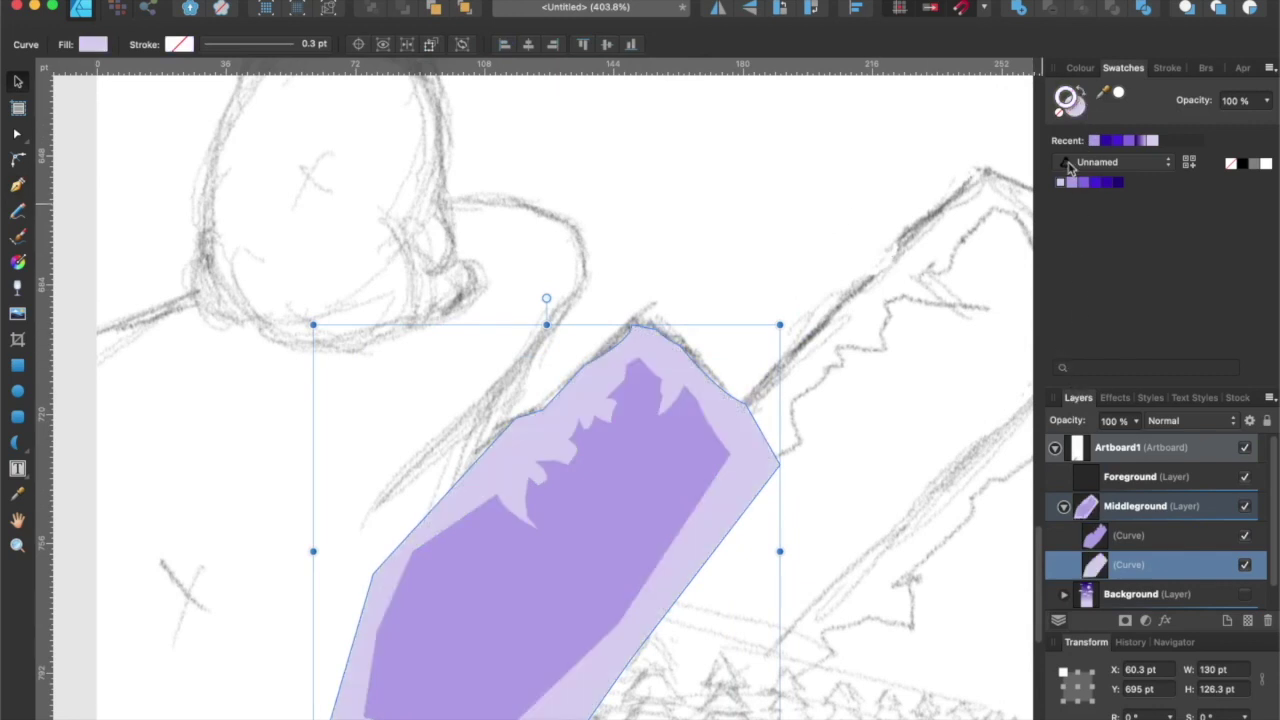
# Turn both filled shapes of the smallest mountain back into unfilled stroked outlines.
pyautogui.click(1085, 93)
pyautogui.click(668, 452)
pyautogui.click(1085, 93)
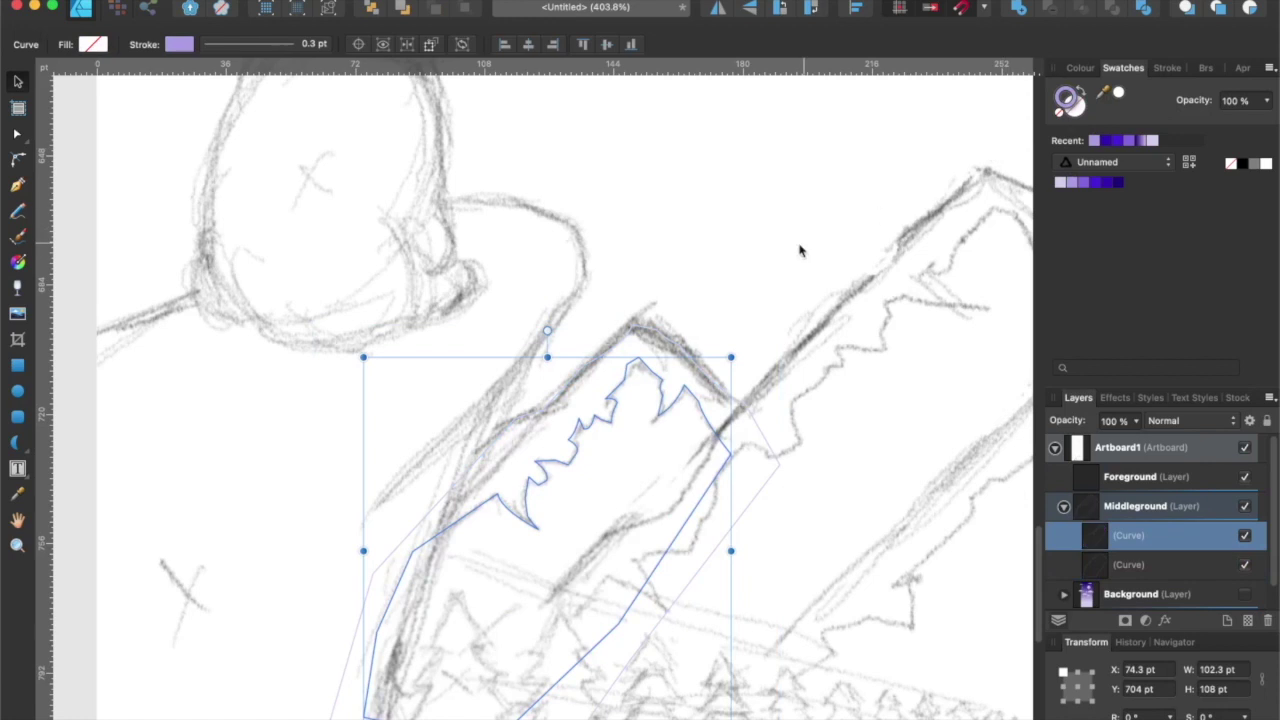
# Start a Pen outline for the middle mountain and trace its right slope from the valley up to the peak.
pyautogui.click(800, 250)
pyautogui.moveTo(788, 255); pyautogui.dragTo(606, 312)
pyautogui.press('p')
pyautogui.moveTo(888, 354); pyautogui.dragTo(797, 373)
pyautogui.click(869, 394)
pyautogui.click(779, 264)
pyautogui.click(738, 250)
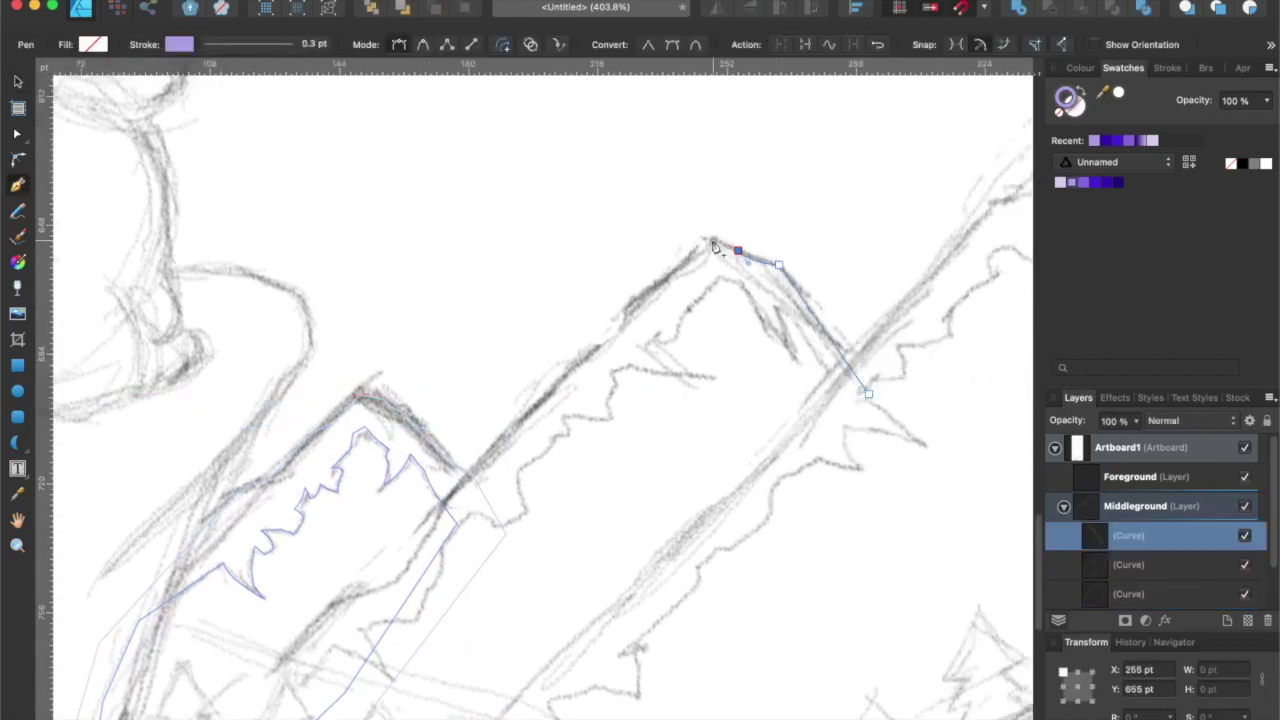
pyautogui.click(712, 236)
# Trace the middle mountain's left slope downward and close the outline at its starting point on the right slope.
pyautogui.click(693, 238)
pyautogui.click(624, 307)
pyautogui.click(618, 330)
pyautogui.scroll(-3, 618, 330)
pyautogui.click(528, 393)
pyautogui.scroll(5, 662, 420)
pyautogui.click(784, 383)
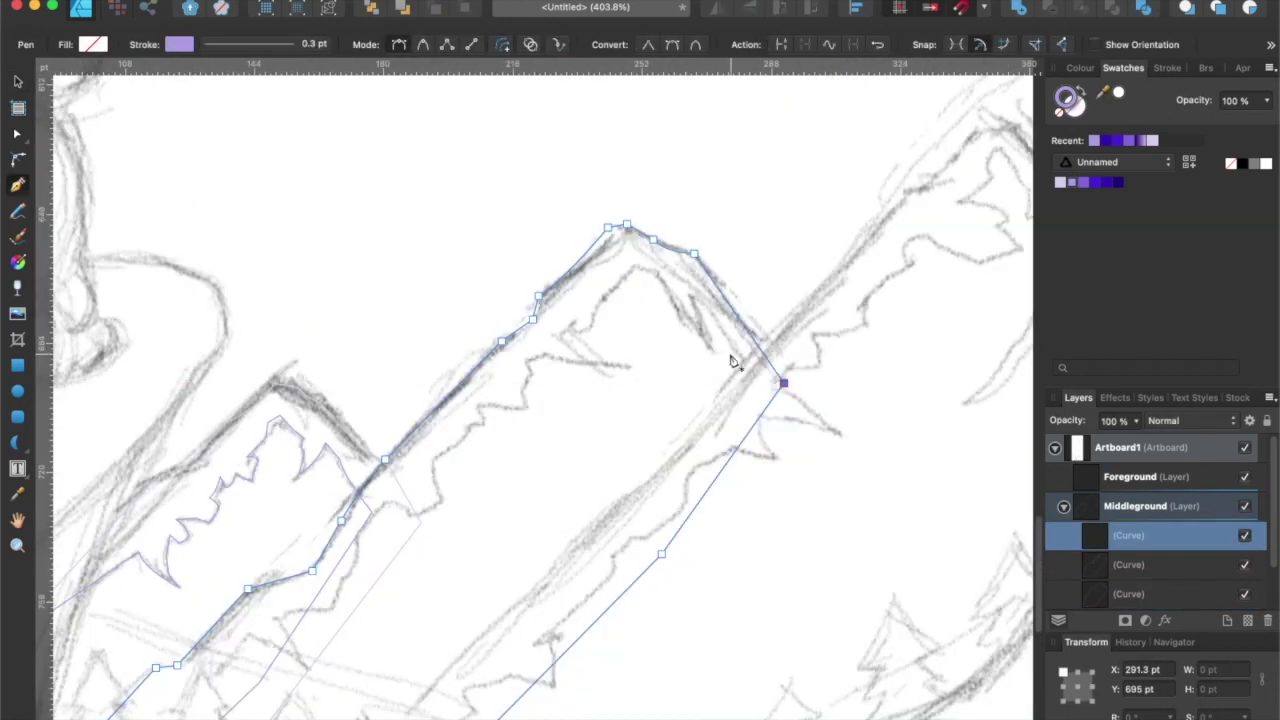
# Start the middle mountain's inner Pen outline, tracing the snow edge and pointed notch on its right slope.
pyautogui.click(754, 383)
pyautogui.click(710, 310)
pyautogui.click(692, 291)
pyautogui.click(711, 347)
pyautogui.click(691, 327)
pyautogui.scroll(3, 691, 327)
pyautogui.click(678, 359)
pyautogui.click(659, 310)
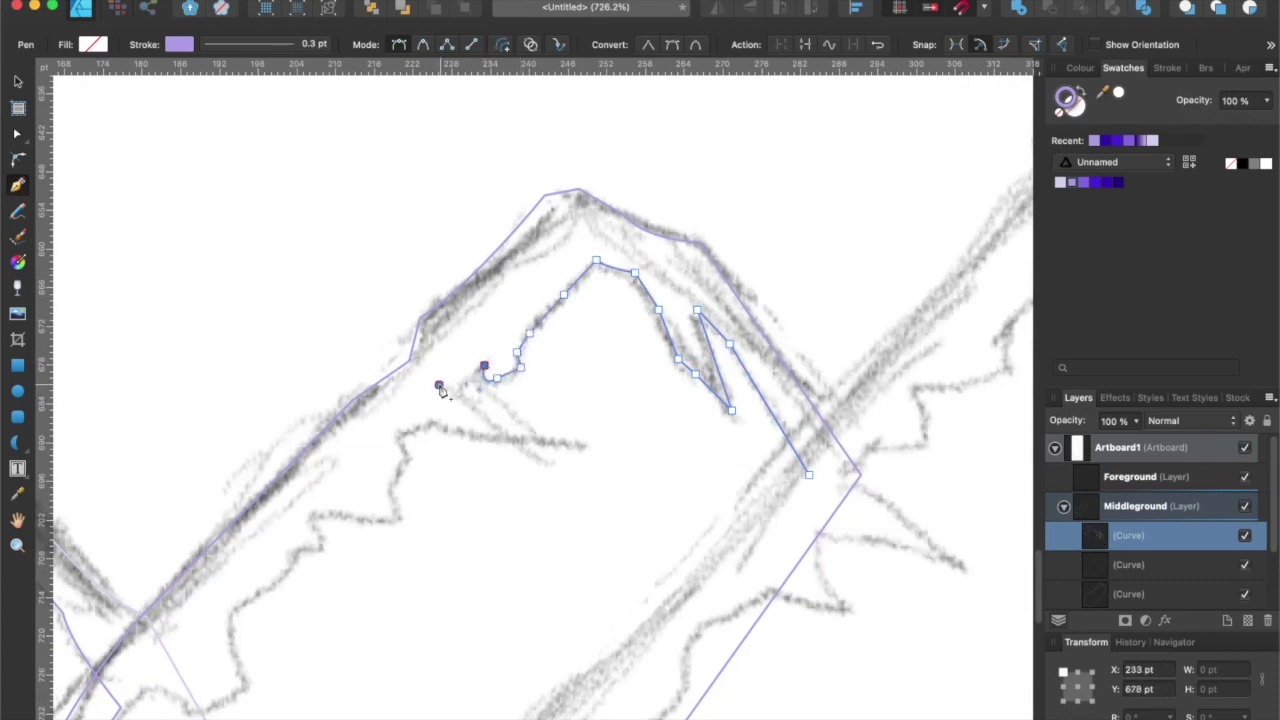
# Trace the middle mountain's snow edge through the notches and zigzags down the upper part of its left side.
pyautogui.click(471, 403)
pyautogui.click(502, 435)
pyautogui.hscroll(-3, 502, 435)
pyautogui.click(699, 353)
pyautogui.click(666, 336)
pyautogui.click(628, 353)
pyautogui.click(646, 381)
pyautogui.click(630, 403)
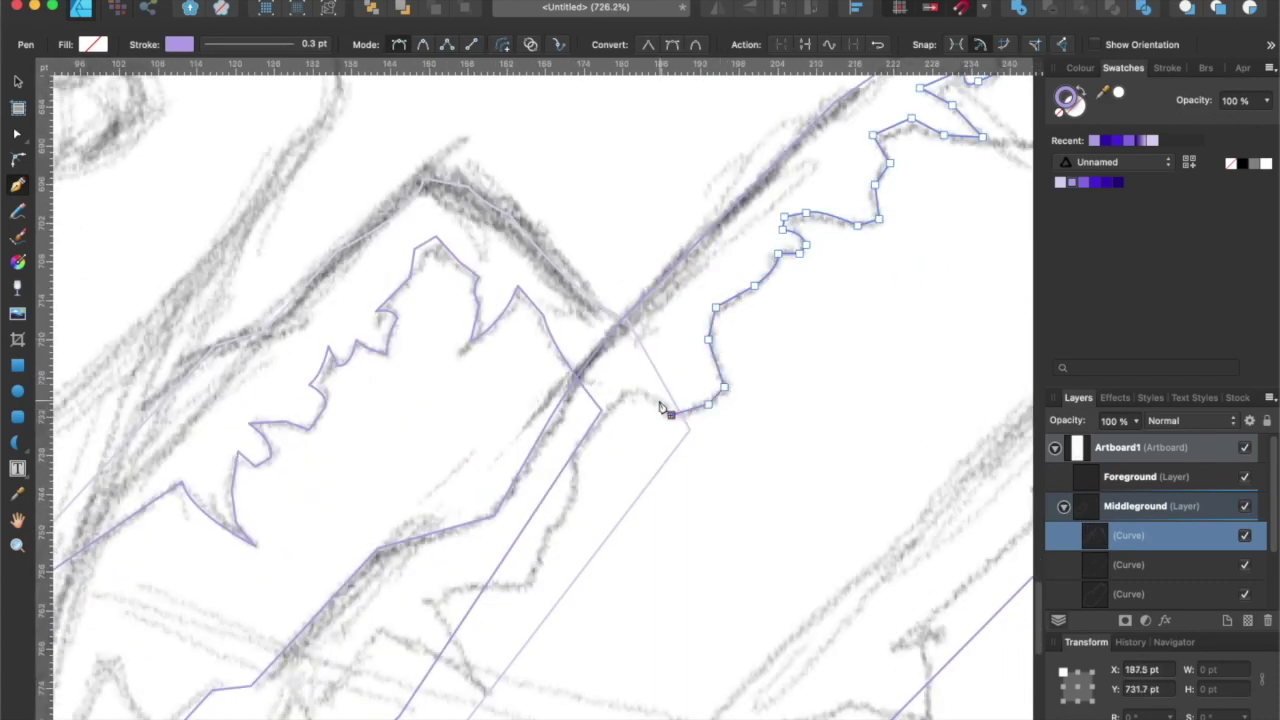
# Continue the middle mountain's snow edge past the smallest mountain's right slope and down the lower left side.
pyautogui.click(660, 399)
pyautogui.click(636, 391)
pyautogui.click(619, 397)
pyautogui.scroll(-3, 619, 397)
pyautogui.click(631, 384)
pyautogui.click(642, 403)
pyautogui.click(629, 440)
pyautogui.click(612, 455)
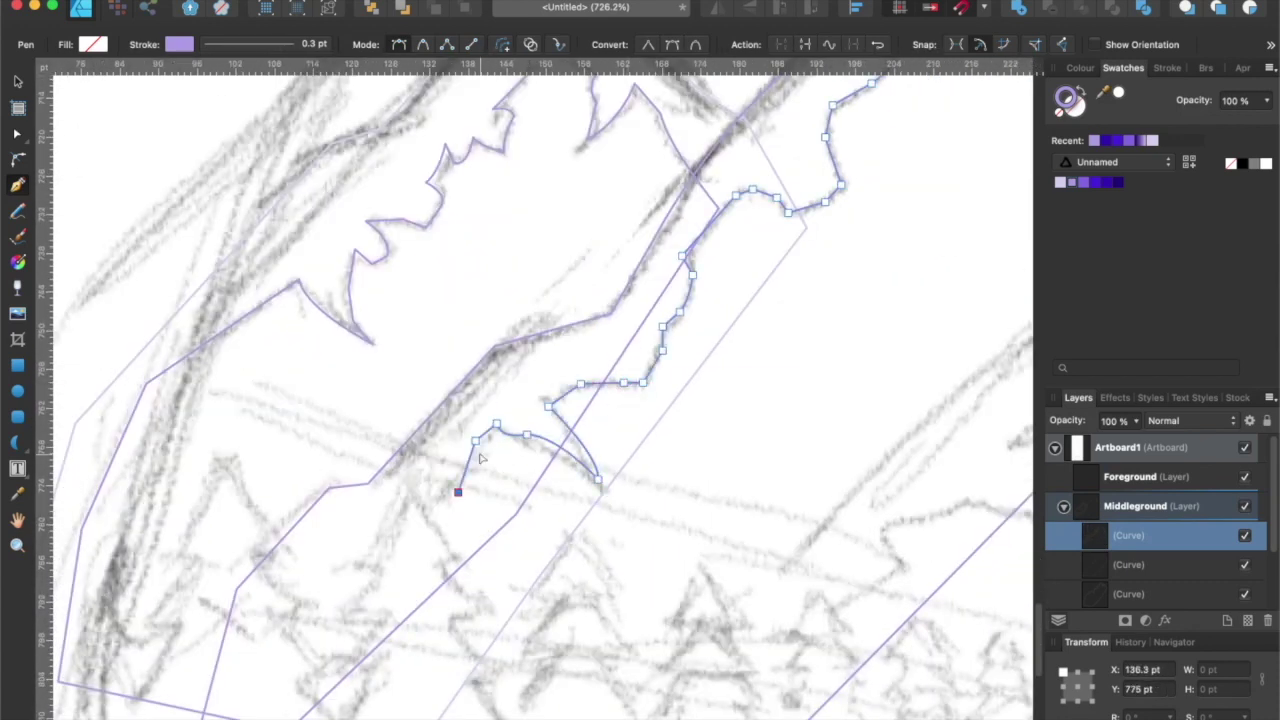
# Finish the lower end of the middle mountain's snow edge and close its inner outline along the right side.
pyautogui.click(405, 529)
pyautogui.scroll(-3, 411, 550)
pyautogui.hscroll(3, 411, 577)
pyautogui.click(914, 266)
# Start a Pen outline for the largest mountain just outside the artboard's right edge and trace up across its summit.
pyautogui.hscroll(5, 900, 306)
pyautogui.click(821, 439)
pyautogui.click(775, 369)
pyautogui.click(752, 350)
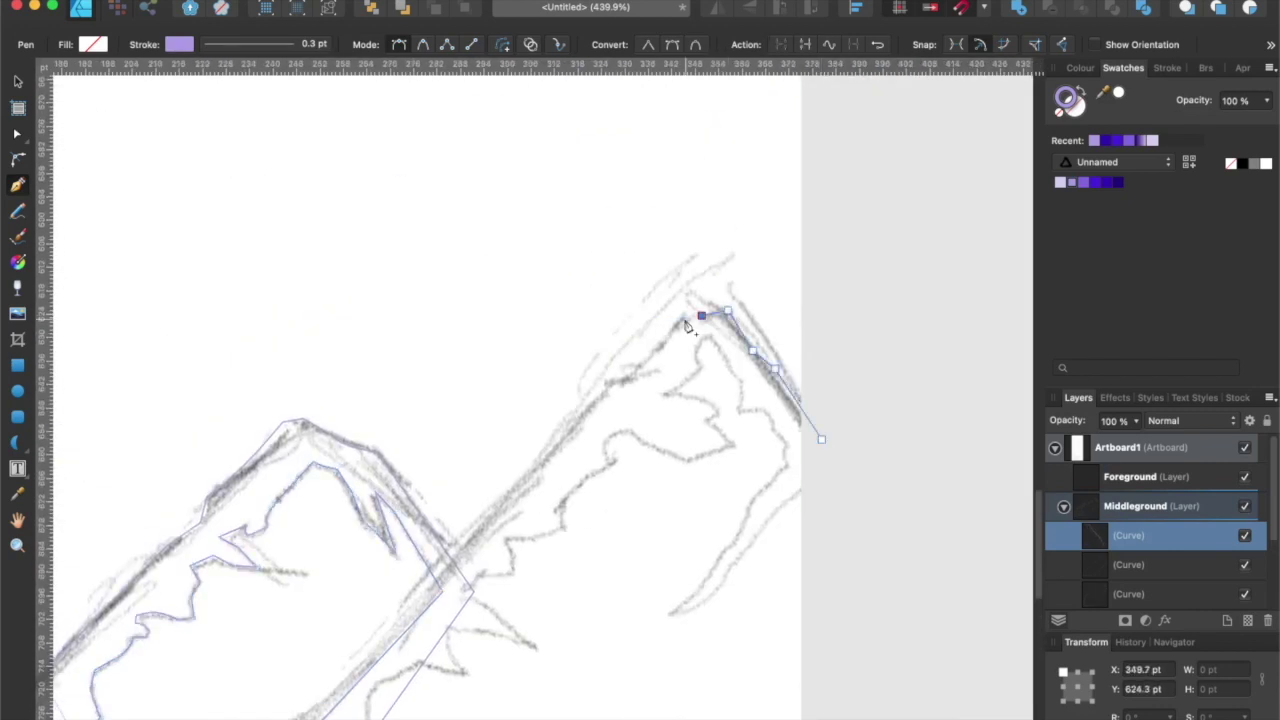
pyautogui.click(676, 317)
# Trace the largest mountain's long left slope downward and close the outline outside the artboard's right edge.
pyautogui.click(656, 350)
pyautogui.click(632, 375)
pyautogui.click(609, 380)
pyautogui.click(586, 419)
pyautogui.click(520, 481)
pyautogui.click(483, 516)
pyautogui.scroll(-5, 483, 516)
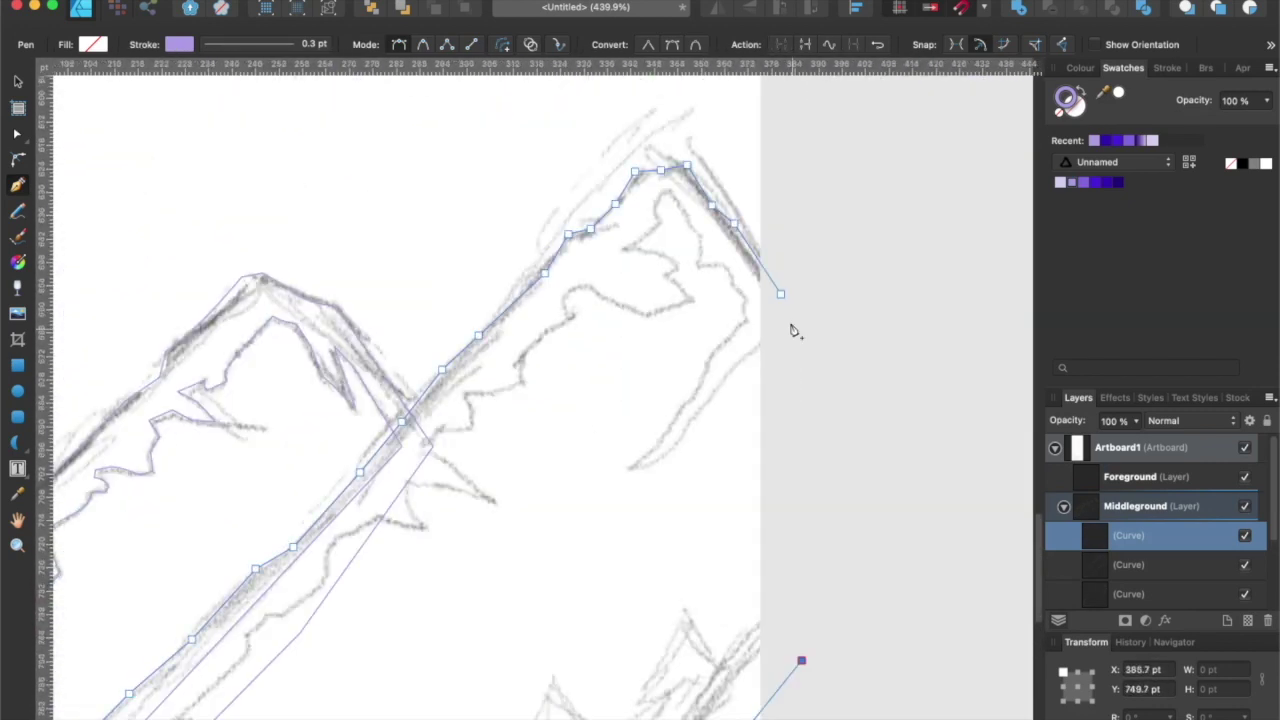
pyautogui.click(781, 294)
# Start the largest mountain's inner Pen outline beyond the artboard's right edge and trace the snow gully on its right side.
pyautogui.click(774, 340)
pyautogui.click(741, 360)
pyautogui.click(717, 391)
pyautogui.click(698, 418)
pyautogui.click(677, 446)
pyautogui.click(636, 466)
pyautogui.click(660, 446)
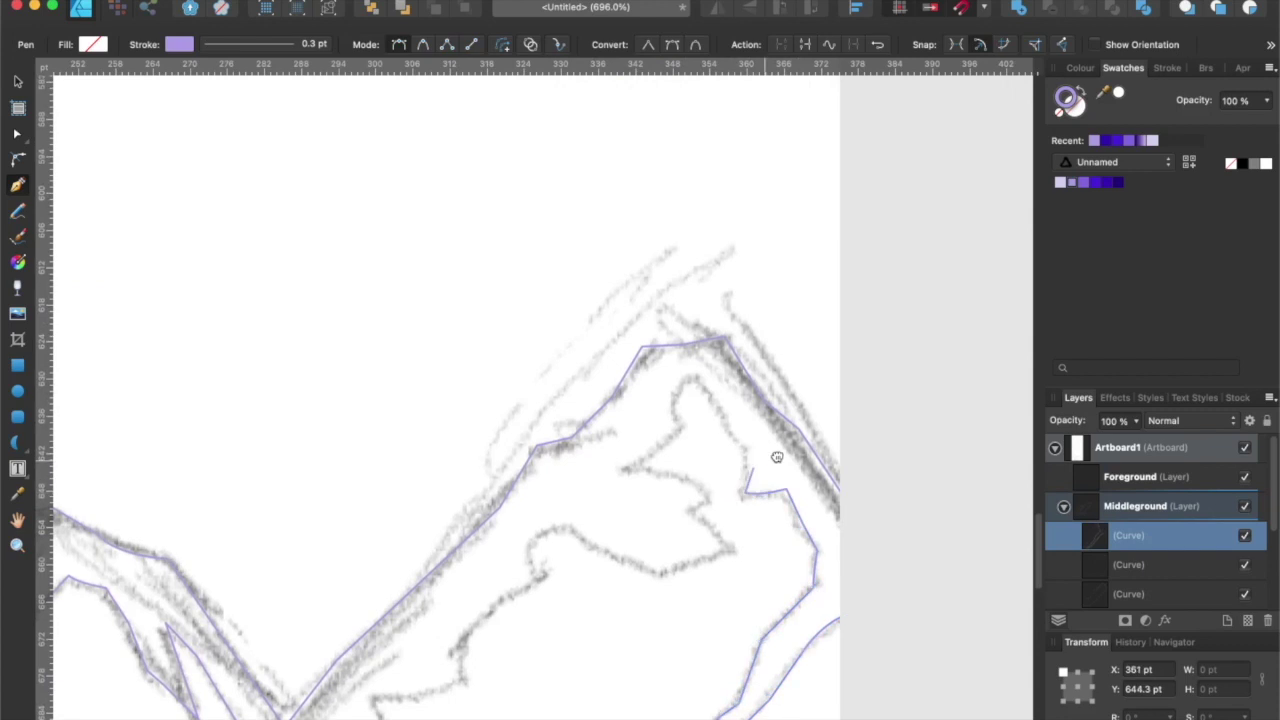
# Trace the largest mountain's snow edge up around the inner summit and into the first indentation on its left side.
pyautogui.moveTo(777, 457); pyautogui.dragTo(810, 519)
pyautogui.click(778, 508)
pyautogui.click(755, 469)
pyautogui.click(731, 436)
pyautogui.click(717, 438)
pyautogui.click(700, 473)
pyautogui.click(717, 491)
pyautogui.click(653, 531)
# Continue the largest mountain's snow edge in zigzag segments down its upper left slope toward the valley with the middle mountain.
pyautogui.click(835, 515)
pyautogui.click(828, 527)
pyautogui.click(800, 545)
pyautogui.click(761, 583)
pyautogui.click(773, 595)
pyautogui.click(767, 614)
pyautogui.moveTo(767, 614); pyautogui.dragTo(825, 518)
pyautogui.click(802, 530)
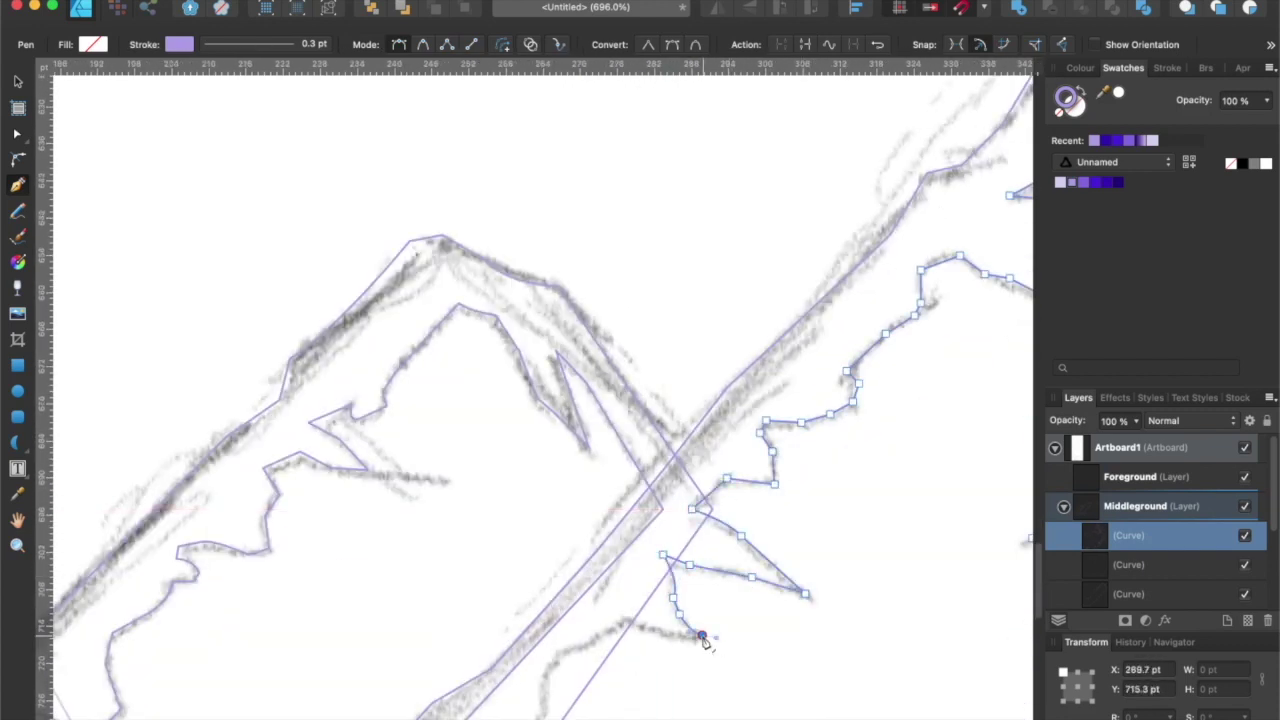
# Trace the largest mountain's snow edge from the spikes near the valley down along its lower left slope.
pyautogui.moveTo(702, 635); pyautogui.dragTo(747, 455)
pyautogui.click(674, 438)
pyautogui.click(610, 467)
pyautogui.click(589, 498)
pyautogui.moveTo(589, 498); pyautogui.dragTo(773, 346)
pyautogui.click(771, 389)
pyautogui.click(700, 442)
pyautogui.click(646, 474)
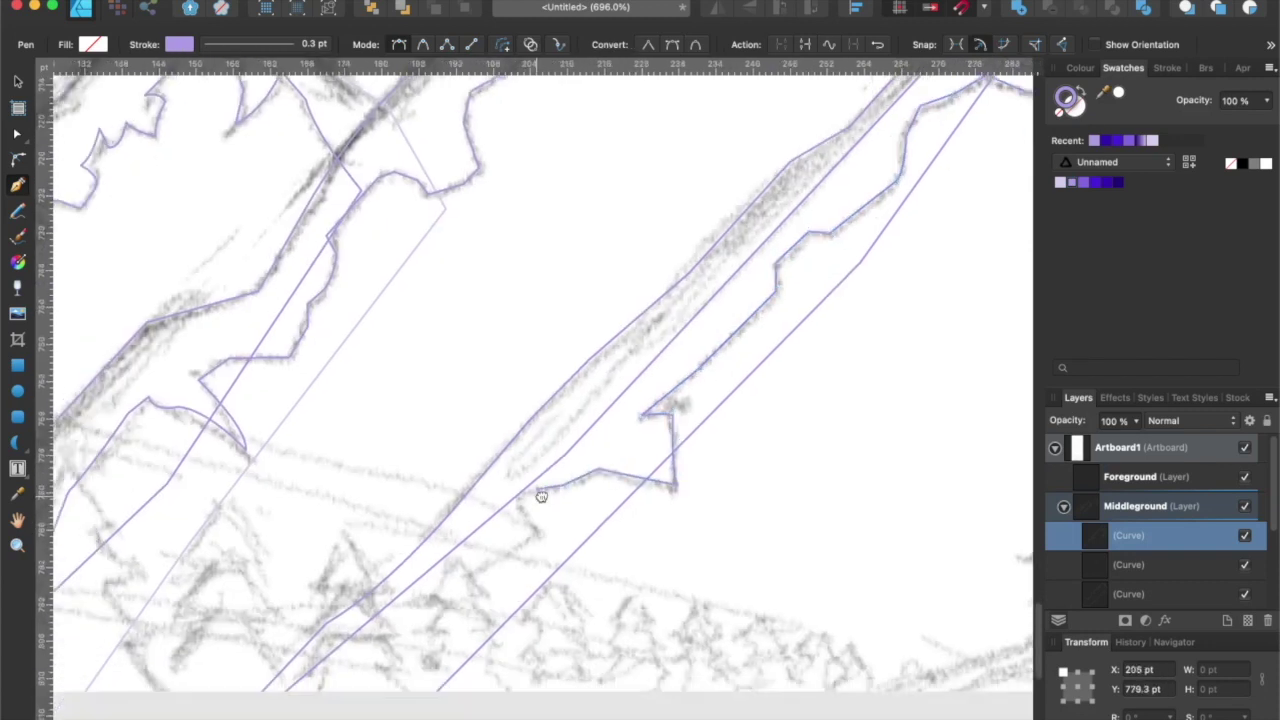
pyautogui.moveTo(541, 496); pyautogui.dragTo(357, 443)
# Carry the largest mountain's inner outline below the artboard and around its right side, closing it at the starting point.
pyautogui.click(198, 657)
pyautogui.scroll(-3, 420, 646)
pyautogui.click(374, 646)
pyautogui.click(577, 611)
pyautogui.click(783, 543)
pyautogui.click(780, 297)
# Turn the light purple strokes into fills on the inner shapes of the largest, middle and smallest mountains.
pyautogui.click(1081, 92)
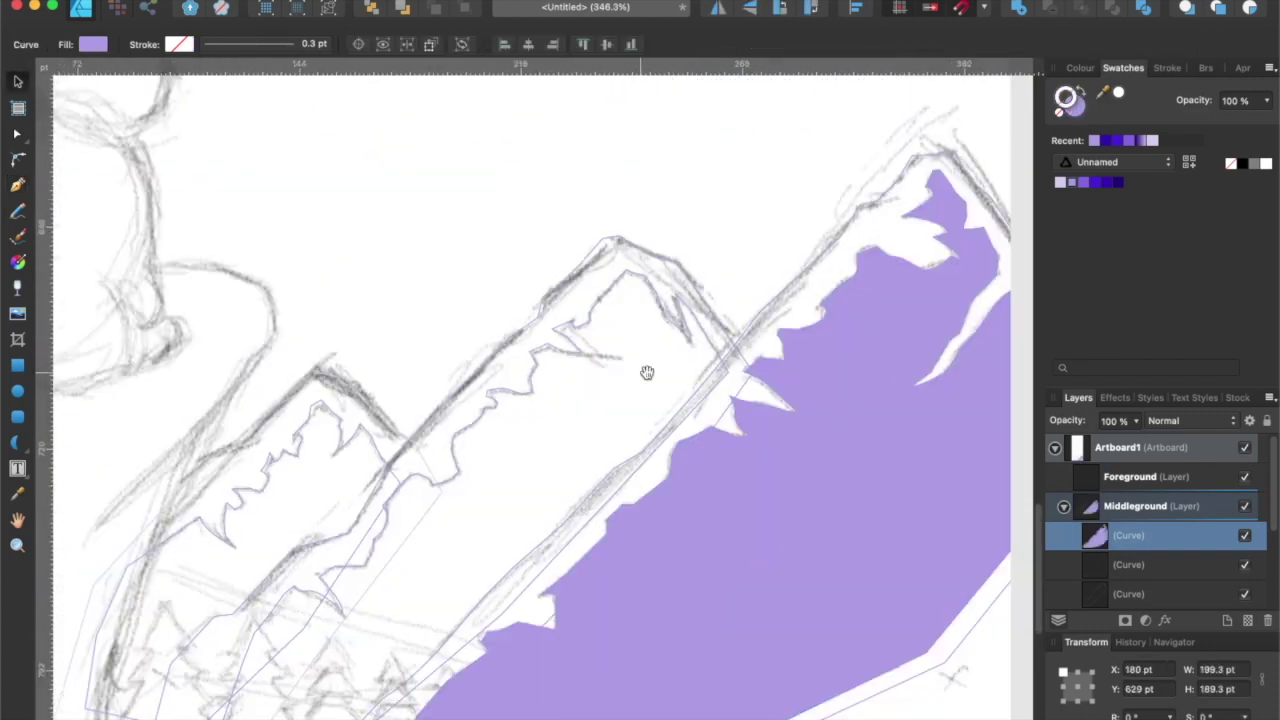
pyautogui.click(686, 335)
pyautogui.click(1081, 92)
pyautogui.click(375, 447)
pyautogui.click(1081, 92)
# Fill the outer shapes of the middle, smallest and largest mountains with the palest lavender swatch and no stroke.
pyautogui.click(424, 465)
pyautogui.click(1060, 182)
pyautogui.click(1081, 92)
pyautogui.click(637, 251)
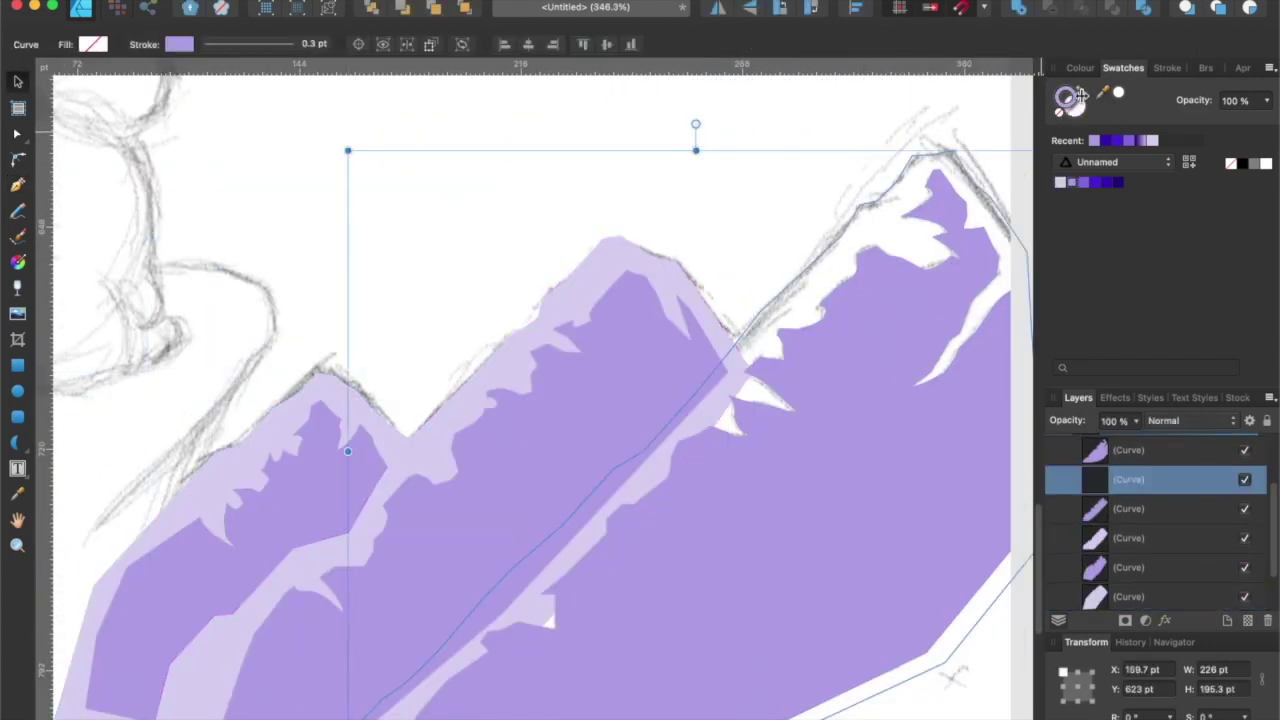
pyautogui.click(1081, 94)
pyautogui.click(1060, 182)
pyautogui.press('super+z')
pyautogui.press('super+z')
pyautogui.click(1060, 182)
pyautogui.click(1081, 94)
pyautogui.press('p')
pyautogui.press('v')
pyautogui.scroll(-3, 803, 390)
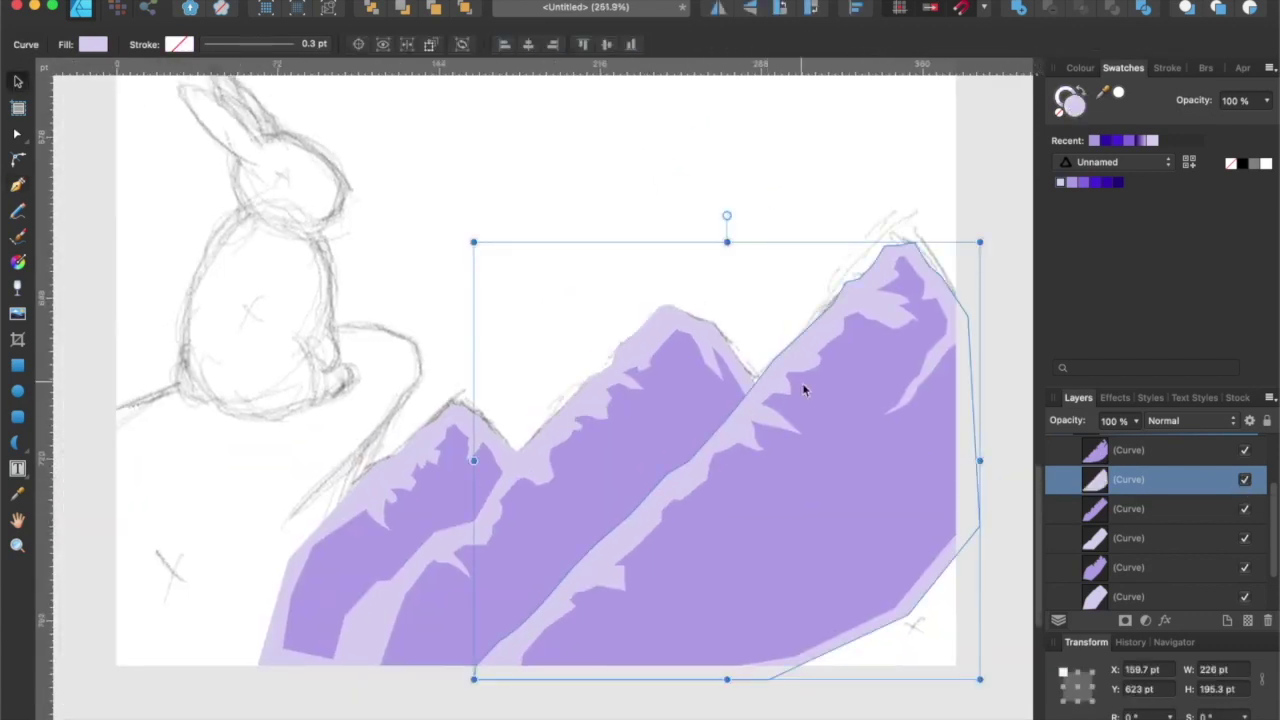
# Apply one horizontal linear gradient, from light purple to deep violet-blue, across the inner shapes of all three mountains.
pyautogui.click(805, 390)
pyautogui.keyDown('shift'); pyautogui.click(543, 486); pyautogui.keyUp('shift')
pyautogui.keyDown('shift'); pyautogui.click(440, 503); pyautogui.keyUp('shift')
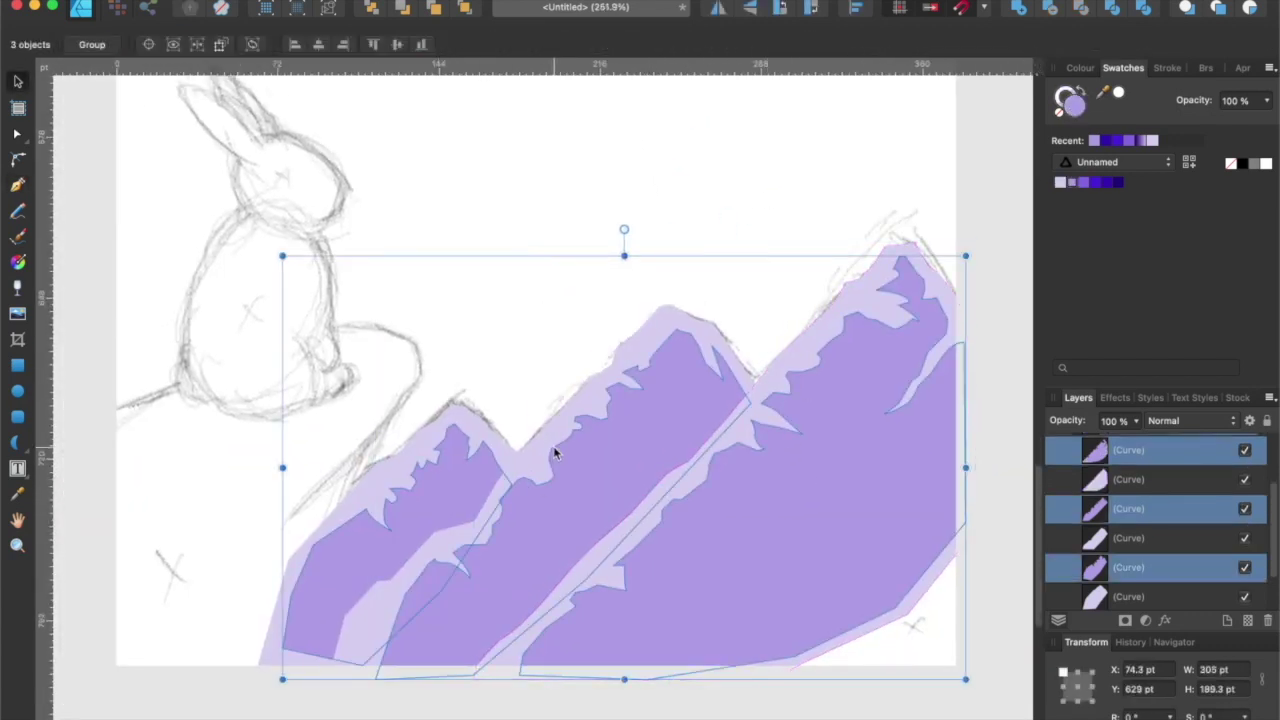
pyautogui.scroll(-3, 556, 453)
pyautogui.scroll(3, 651, 429)
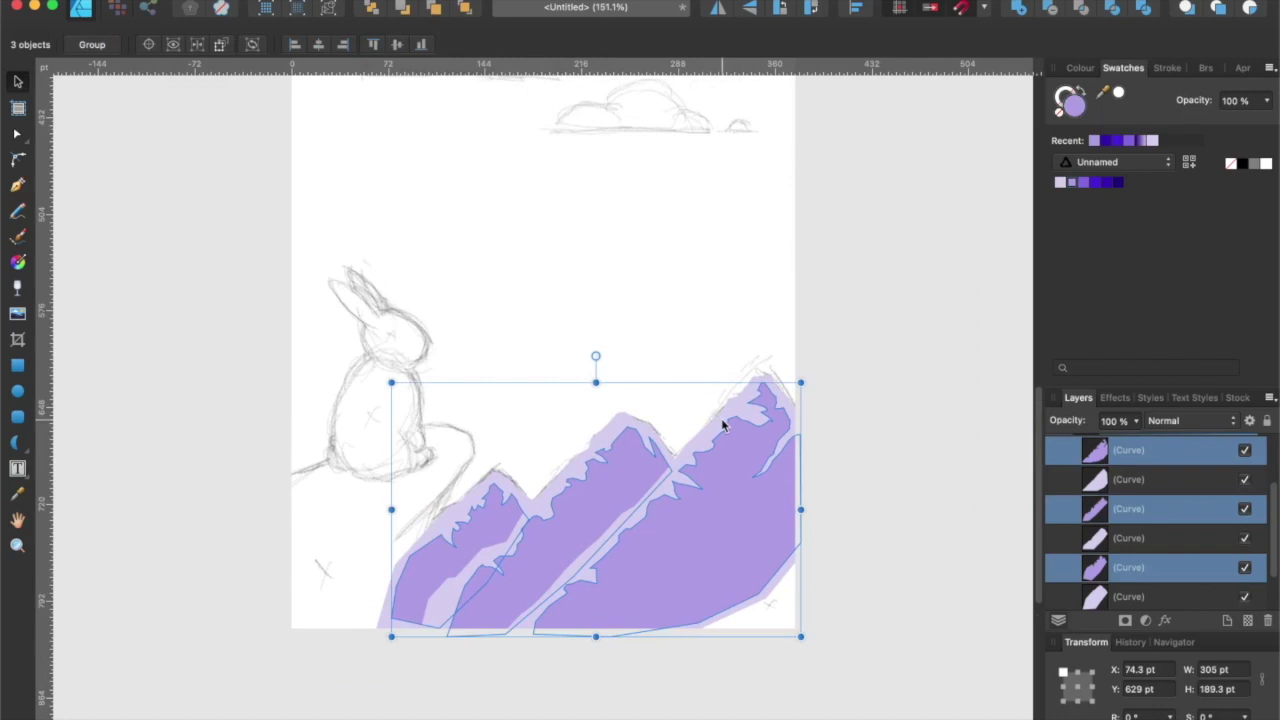
pyautogui.press('g')
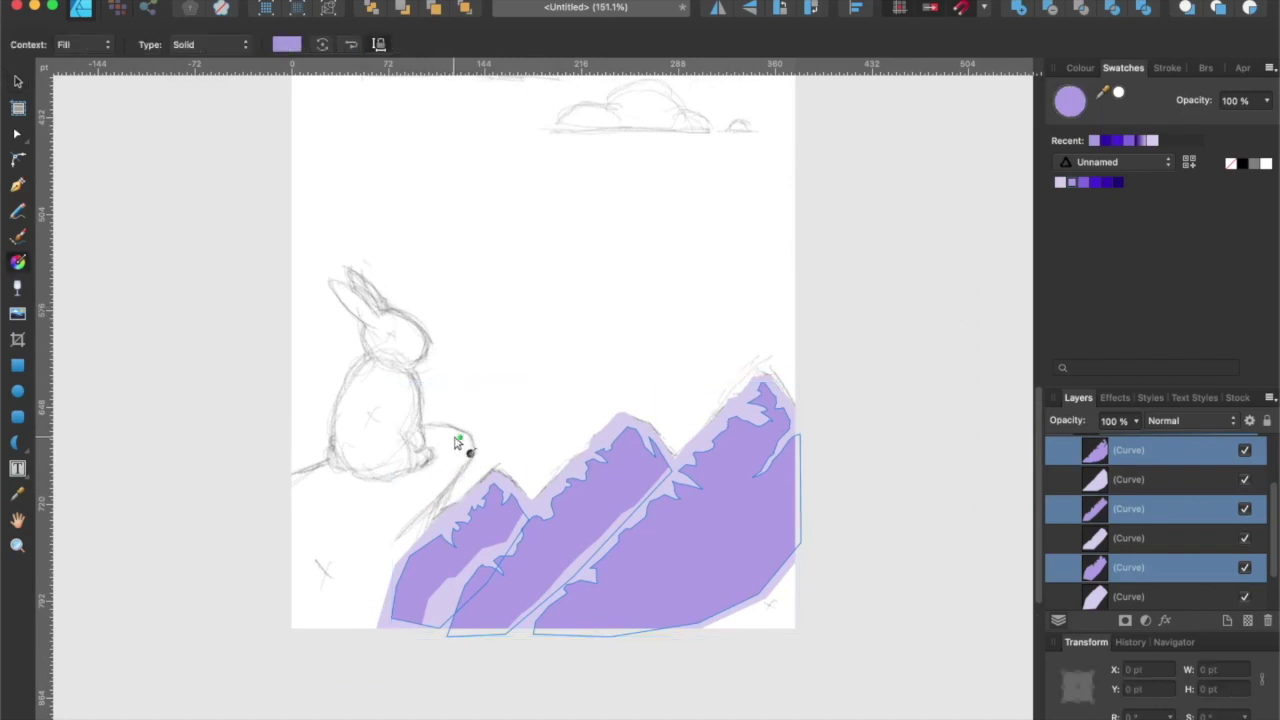
pyautogui.moveTo(473, 471); pyautogui.dragTo(776, 481)
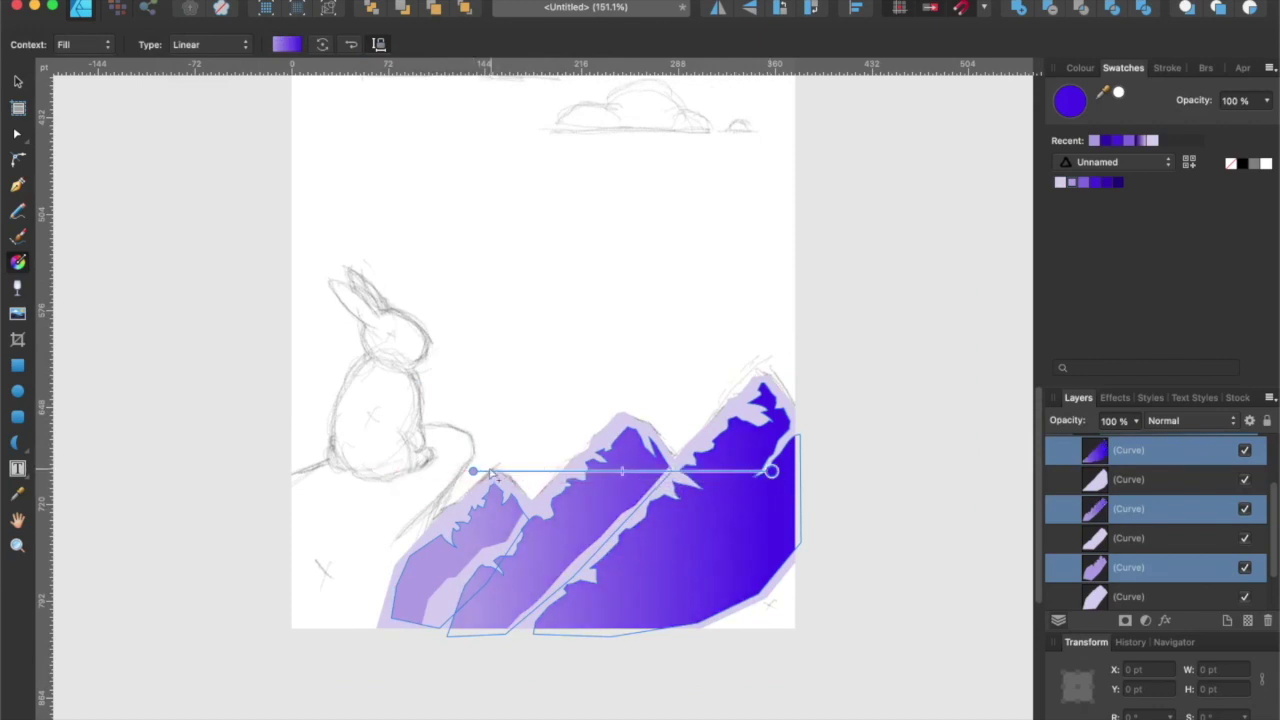
# Extend the gradient so it starts at the smallest mountain's left side and ends beyond the artboard's right edge.
pyautogui.moveTo(474, 471); pyautogui.dragTo(391, 506)
pyautogui.moveTo(771, 471); pyautogui.dragTo(841, 506)
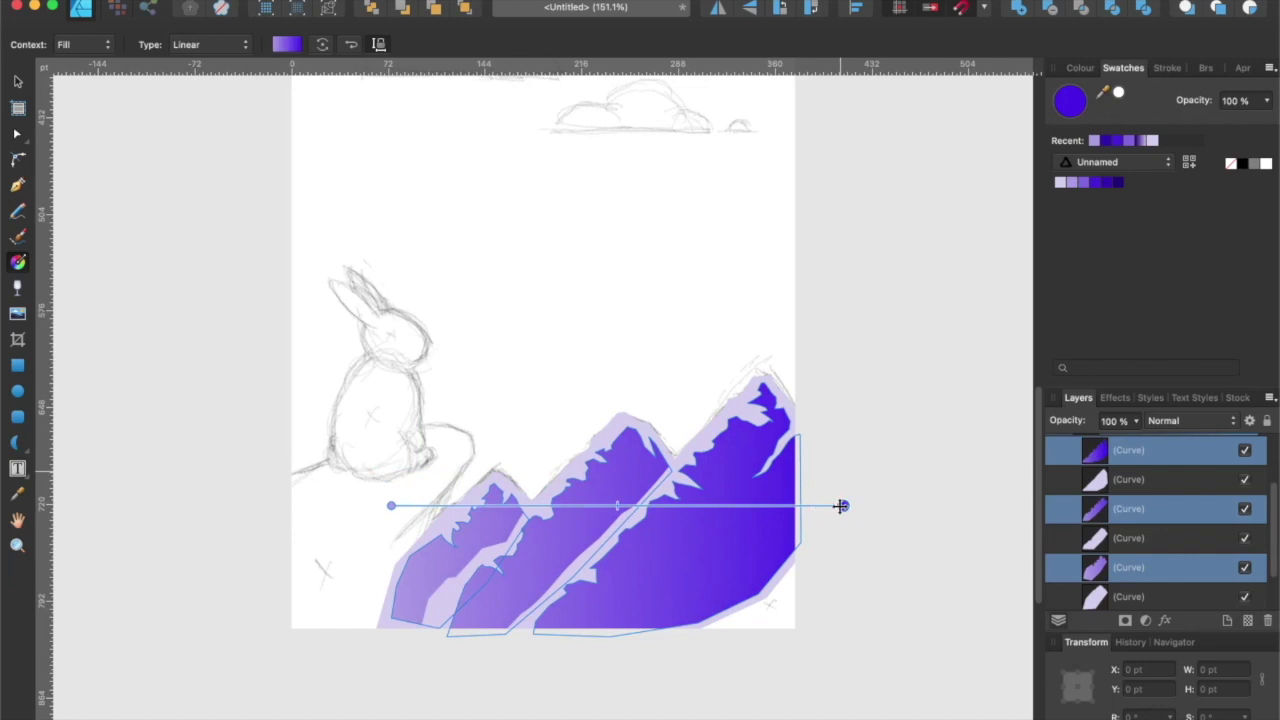
pyautogui.press('v')
pyautogui.click(869, 400)
pyautogui.scroll(3, 880, 408)
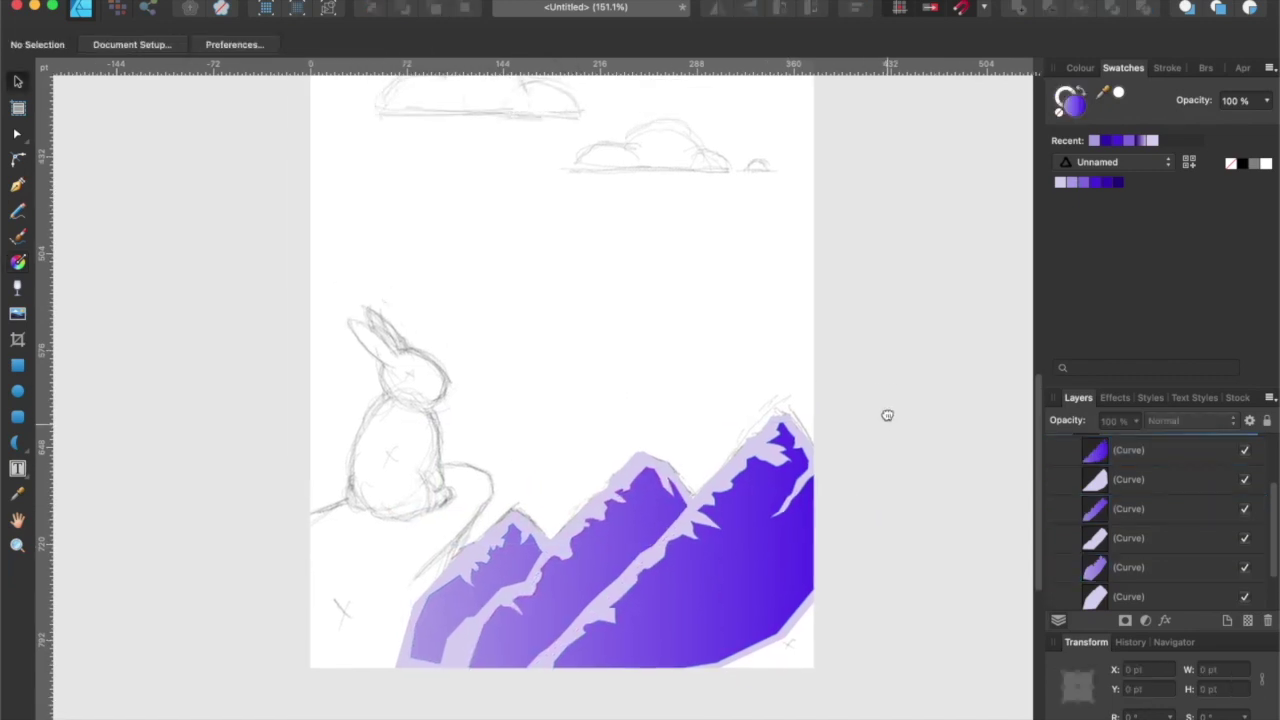
pyautogui.scroll(3, 1100, 485)
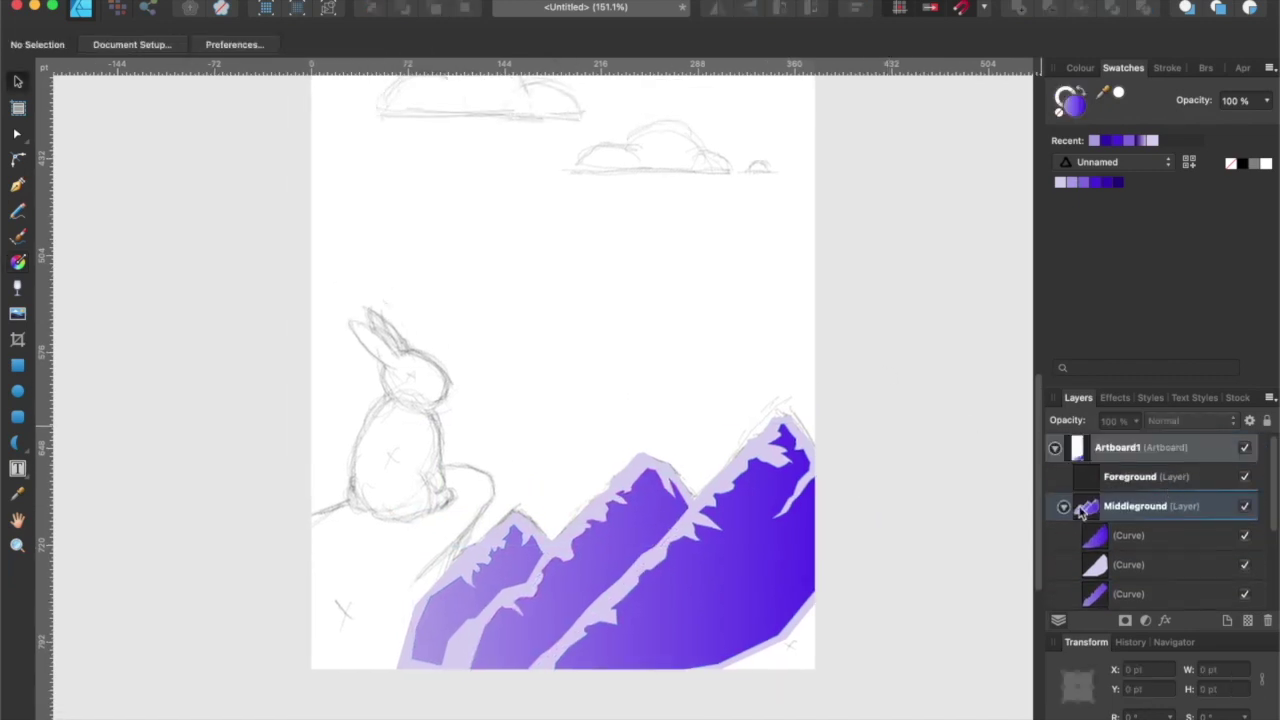
# Collapse and hide the Middleground layer, and select the Foreground layer with a dark indigo stroke (H:254 S:95 L:24) and no fill.
pyautogui.click(1064, 507)
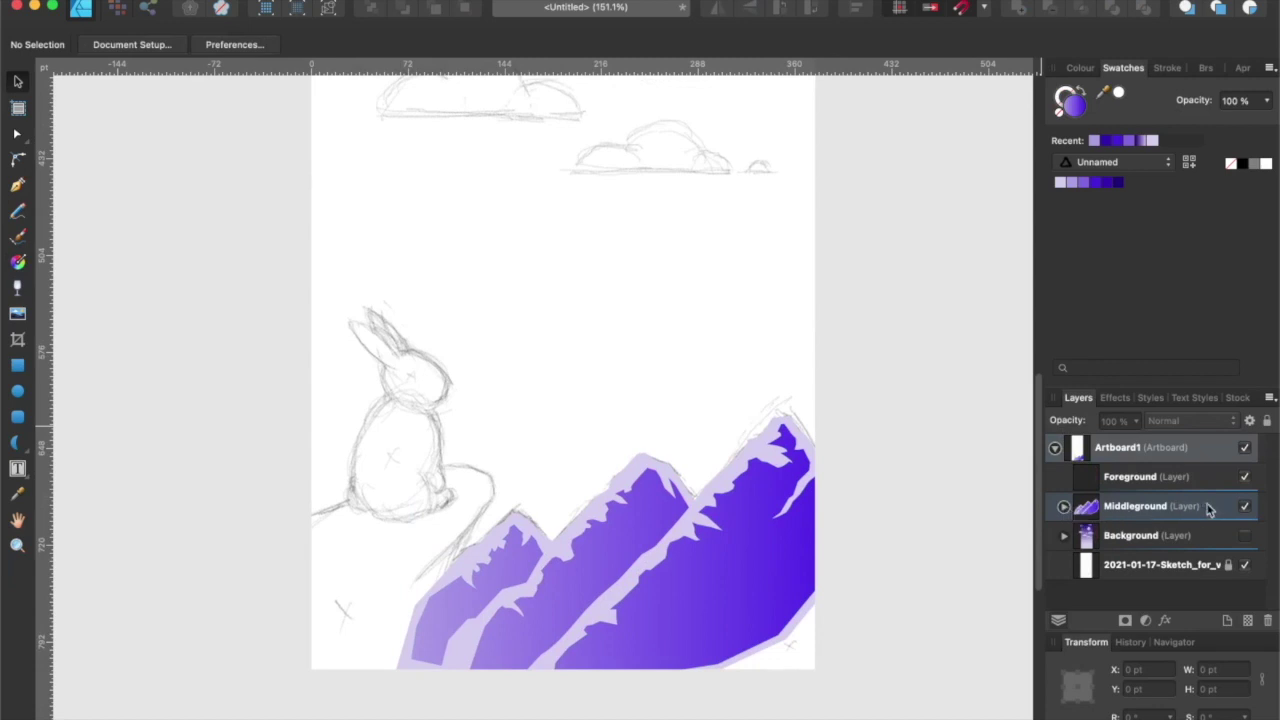
pyautogui.click(1245, 507)
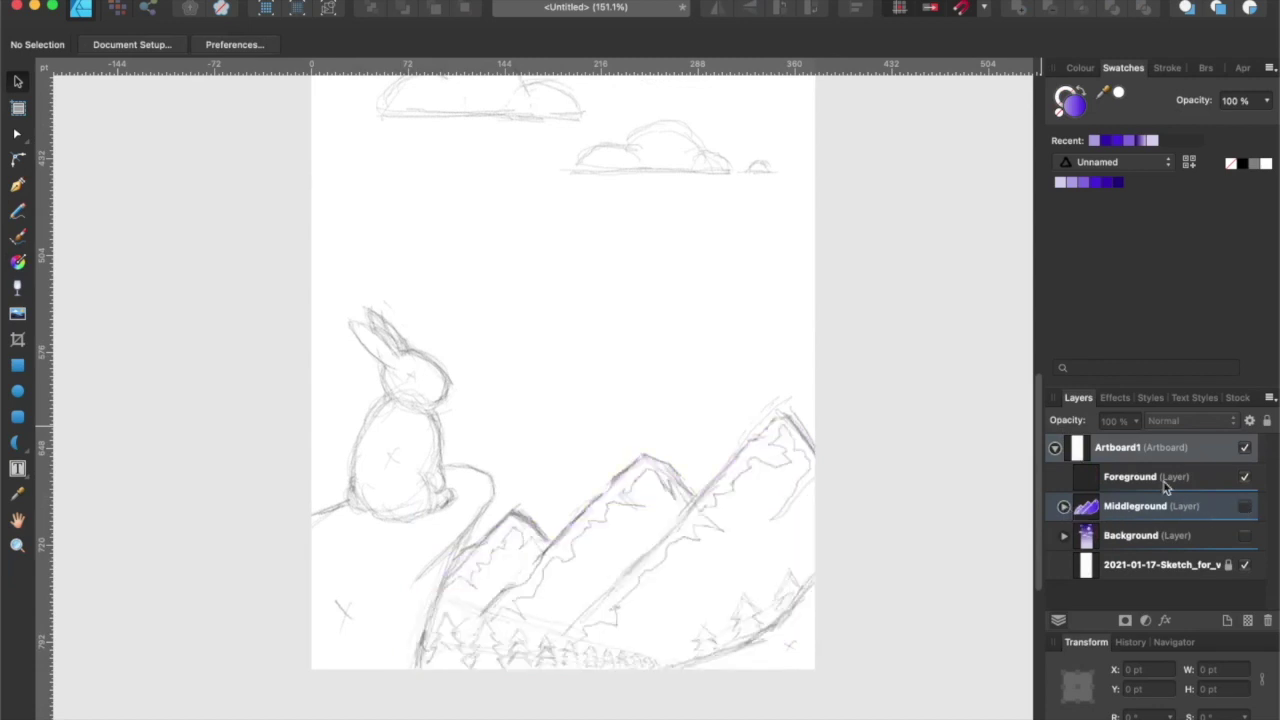
pyautogui.click(1165, 480)
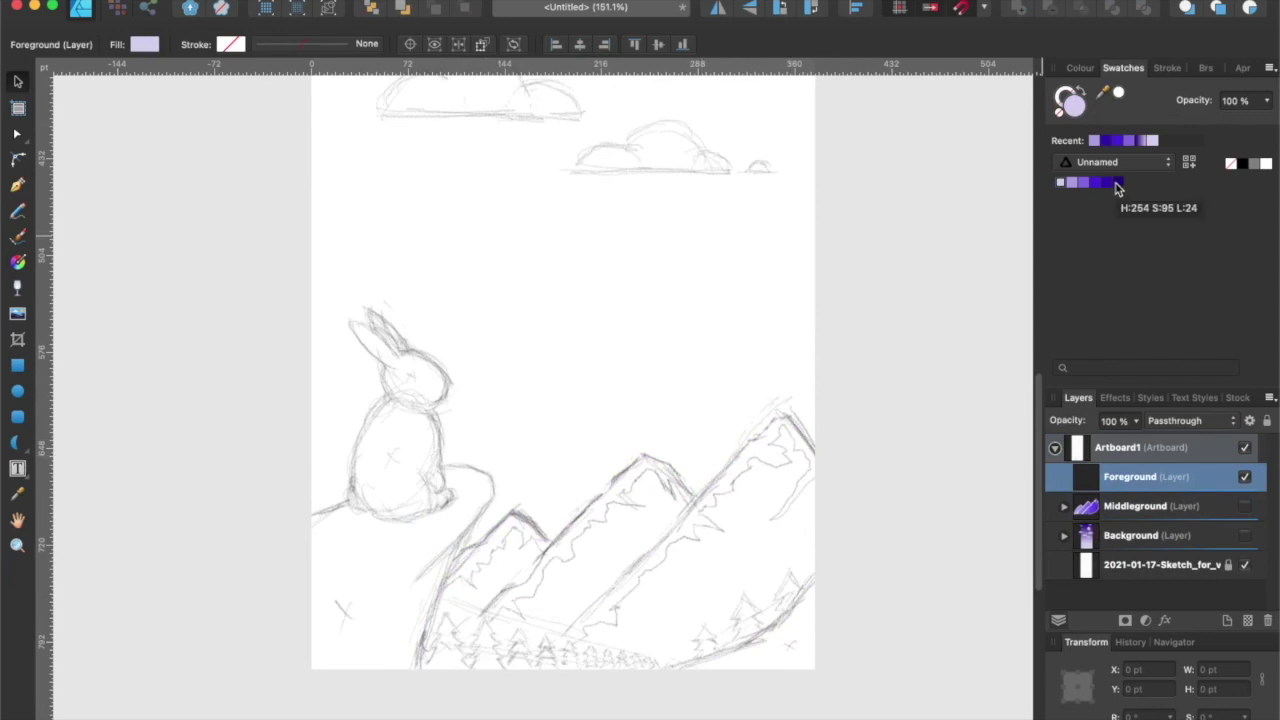
pyautogui.click(1116, 184)
pyautogui.click(1090, 94)
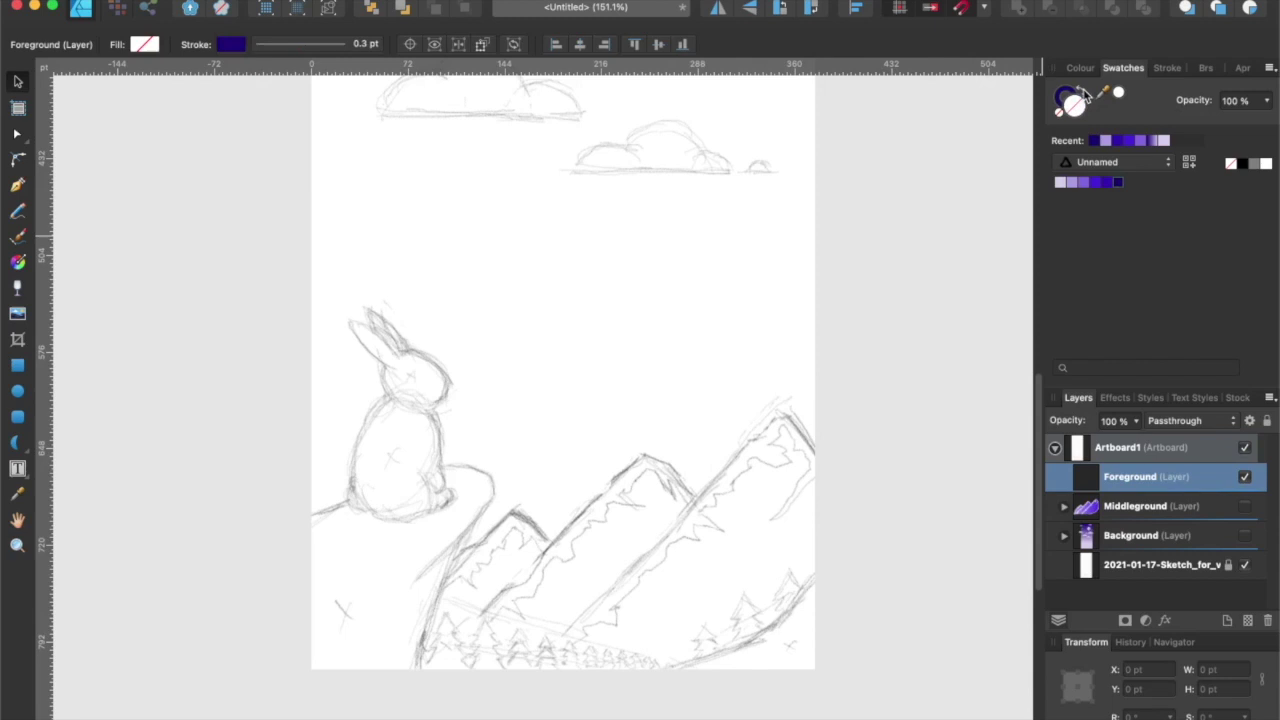
# Start a Pen outline outside the artboard's left edge, tracing the ground to the rabbit and up the rabbit's back.
pyautogui.scroll(3, 459, 445)
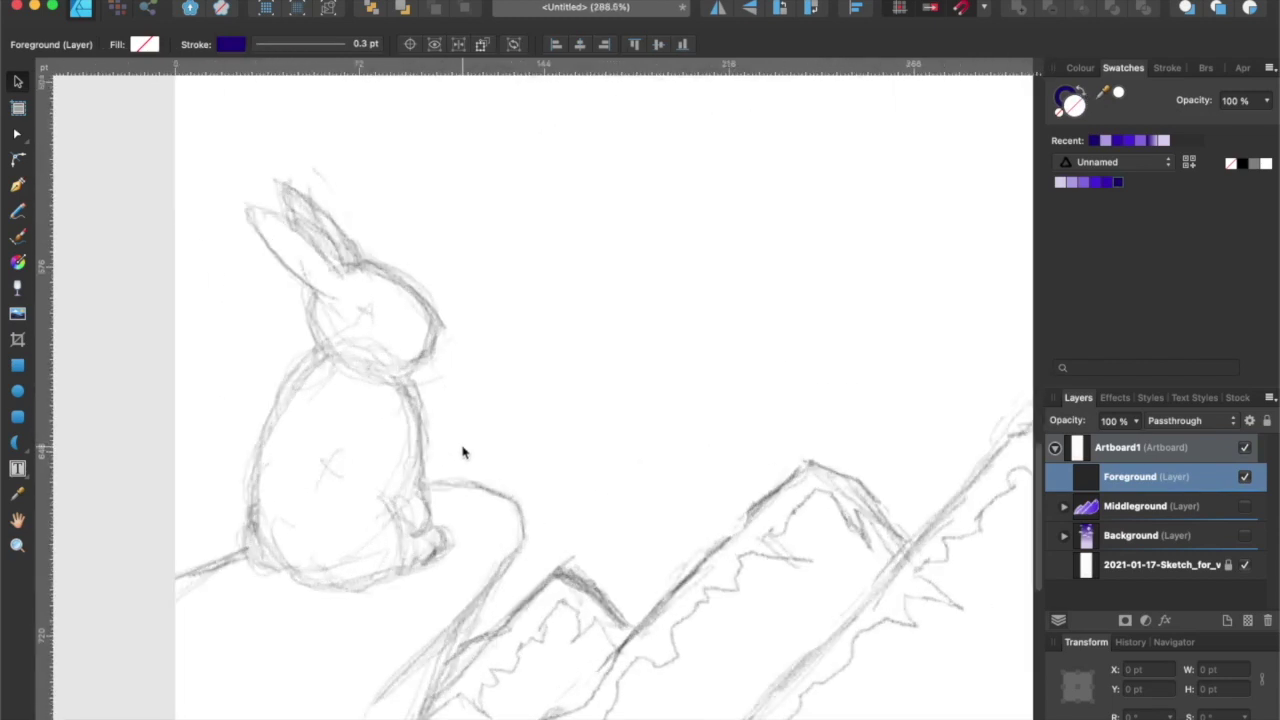
pyautogui.moveTo(382, 489); pyautogui.dragTo(594, 230)
pyautogui.moveTo(571, 309); pyautogui.dragTo(523, 518)
pyautogui.scroll(-4, 643, 391)
pyautogui.scroll(4, 360, 557)
pyautogui.click(360, 557)
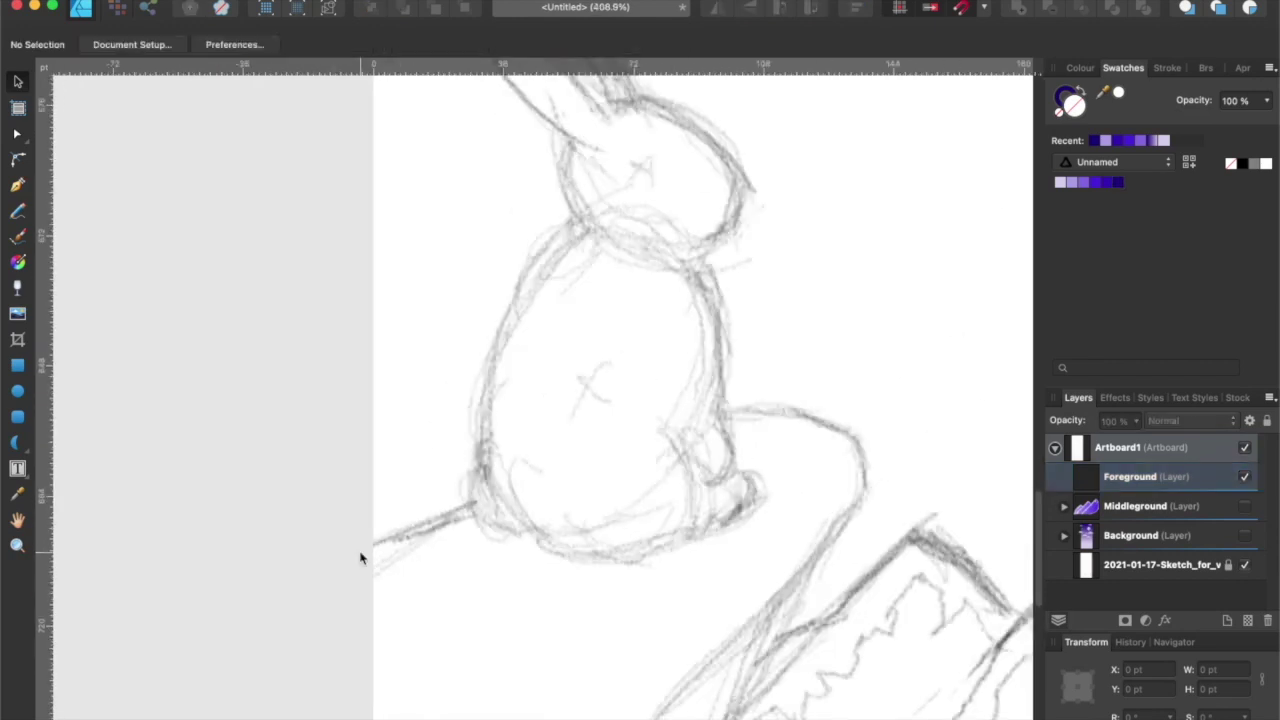
pyautogui.click(1126, 476)
pyautogui.press('p')
pyautogui.click(346, 554)
pyautogui.click(467, 499)
pyautogui.moveTo(523, 443); pyautogui.dragTo(460, 589)
pyautogui.moveTo(483, 400); pyautogui.dragTo(548, 398)
# Continue the outline over the rabbit's neck, the back of its head and around both ears.
pyautogui.click(519, 368)
pyautogui.click(543, 352)
pyautogui.click(543, 353)
pyautogui.scroll(3, 543, 358)
pyautogui.hscroll(-1, 543, 358)
pyautogui.click(478, 343)
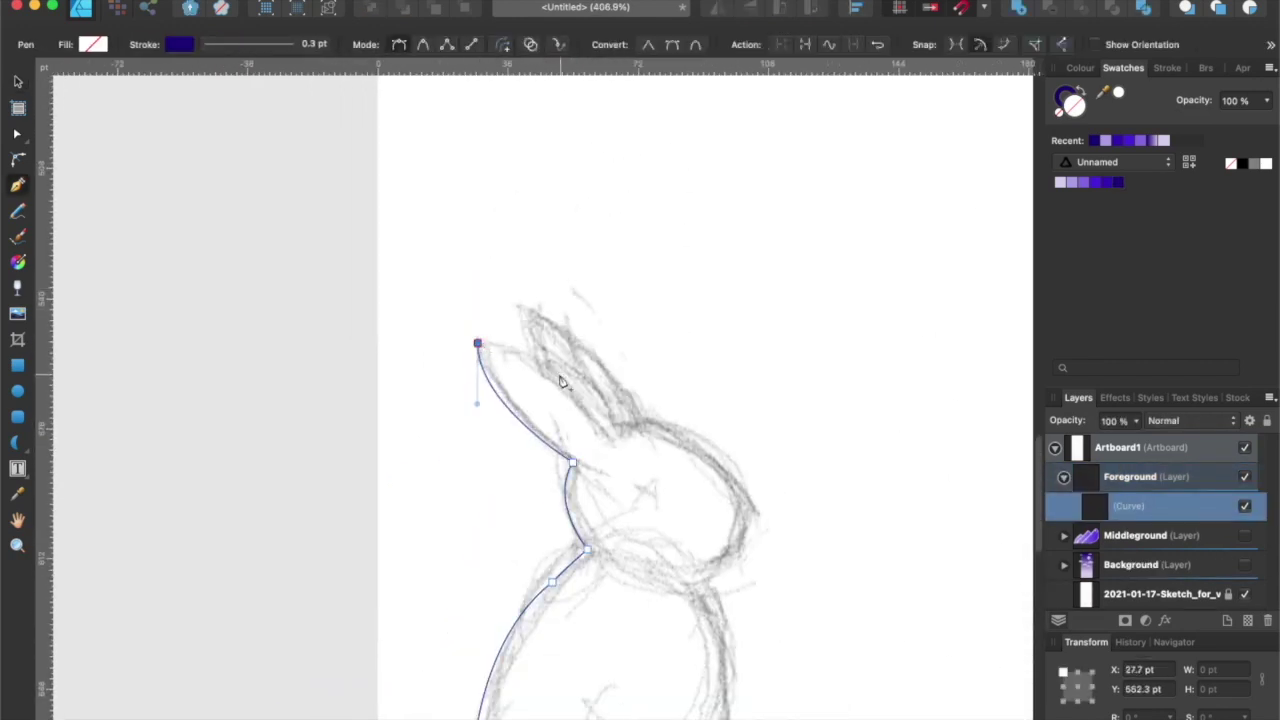
pyautogui.click(558, 370)
pyautogui.click(531, 309)
pyautogui.click(644, 424)
# Trace the rabbit's forehead, face and chest down to its front paw.
pyautogui.scroll(-2, 647, 440)
pyautogui.hscroll(3, 647, 440)
pyautogui.click(646, 434)
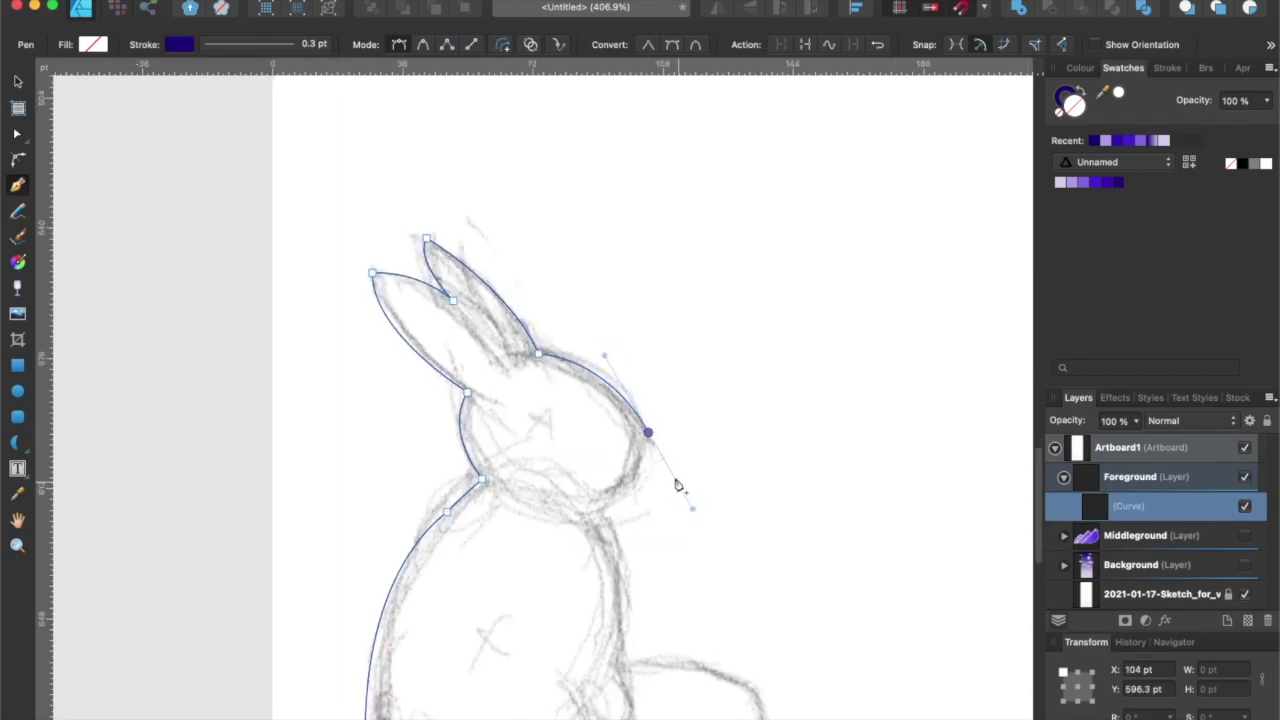
pyautogui.scroll(3, 675, 480)
pyautogui.moveTo(570, 532); pyautogui.dragTo(507, 543)
pyautogui.scroll(-5, 506, 538)
pyautogui.keyDown('alt'); pyautogui.click(537, 317); pyautogui.keyUp('alt')
pyautogui.moveTo(556, 410); pyautogui.dragTo(537, 531)
pyautogui.scroll(5, 566, 420)
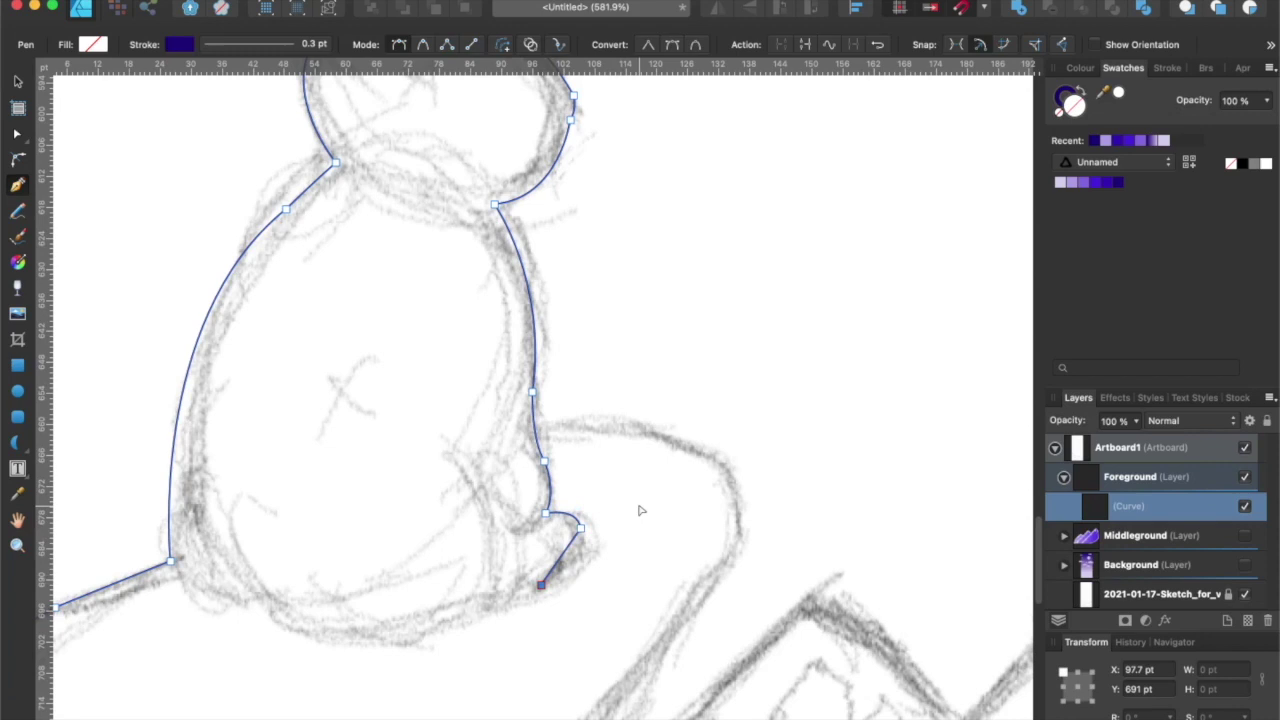
# Remove the paw points, redraw the chest curve down to the ground, and continue along the cliff's top edge.
pyautogui.press('BackSpace')
pyautogui.press('BackSpace')
pyautogui.press('BackSpace')
pyautogui.moveTo(536, 422); pyautogui.dragTo(512, 536)
pyautogui.moveTo(634, 429); pyautogui.dragTo(684, 447)
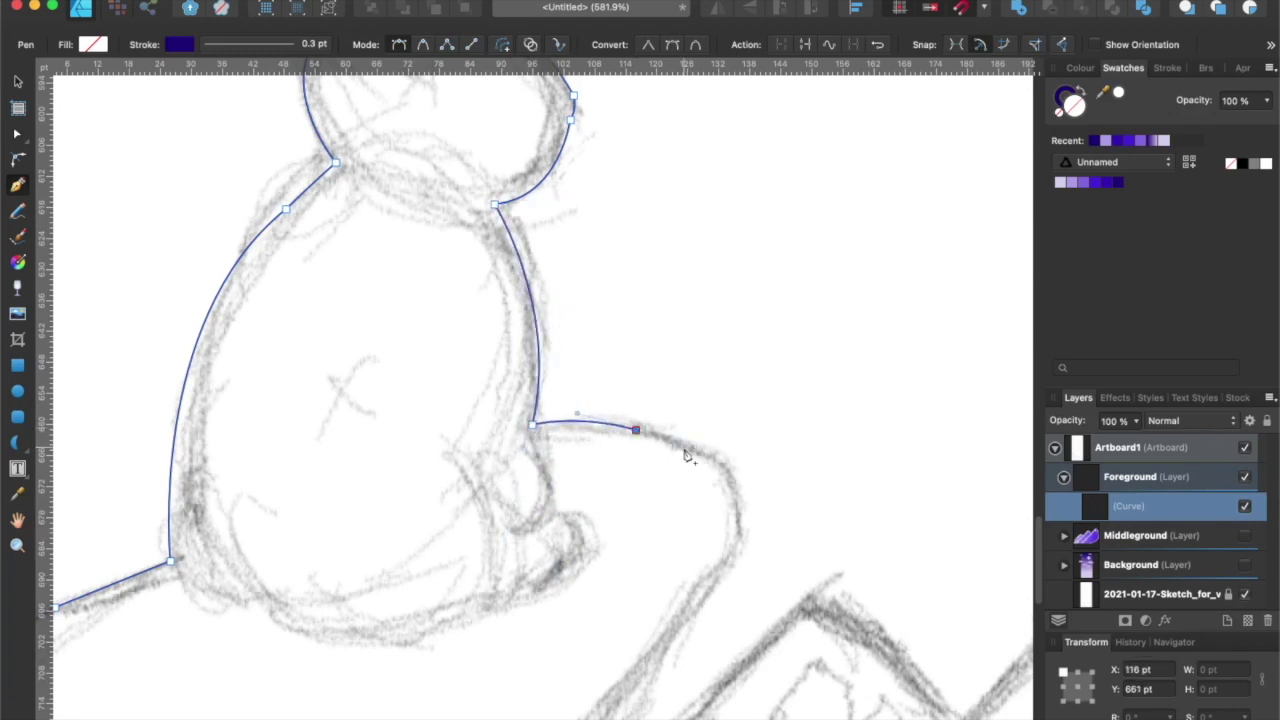
# Carry the outline around the cliff's rounded tip and down its steep side.
pyautogui.scroll(-3, 684, 447)
pyautogui.click(611, 309)
pyautogui.moveTo(629, 394); pyautogui.dragTo(623, 443)
pyautogui.click(608, 434)
pyautogui.scroll(-4, 608, 434)
pyautogui.click(542, 272)
pyautogui.click(469, 366)
# Run the cliff outline below the artboard and back up its left side, closing it at the starting point.
pyautogui.scroll(-4, 457, 440)
pyautogui.moveTo(407, 511)
pyautogui.mouseDown()
pyautogui.moveTo(407, 568)
pyautogui.moveTo(407, 516)
pyautogui.mouseUp()
pyautogui.click(188, 511)
pyautogui.click(186, 237)
# Trace the hill slope in the artboard's lower right corner, closing the shape outside the right and bottom edges.
pyautogui.moveTo(764, 195); pyautogui.dragTo(597, 360)
pyautogui.hscroll(2, 596, 360)
pyautogui.click(904, 456)
pyautogui.click(827, 554)
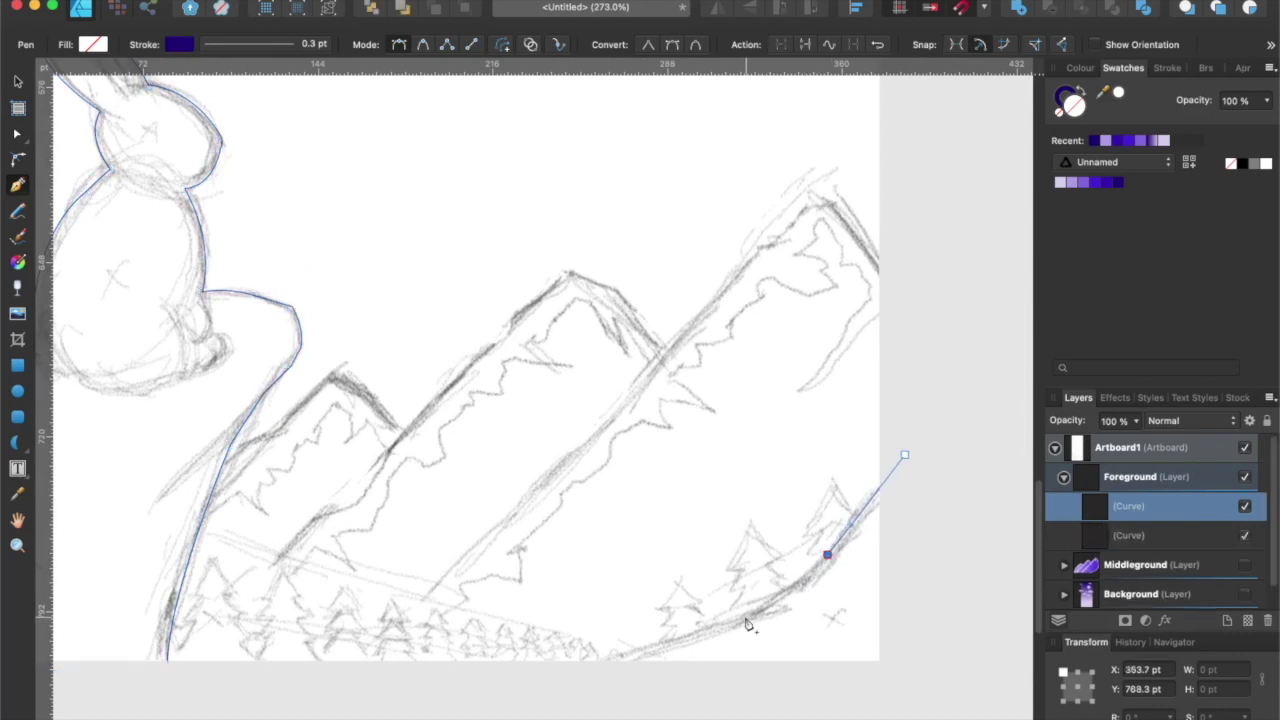
pyautogui.click(745, 617)
pyautogui.click(594, 670)
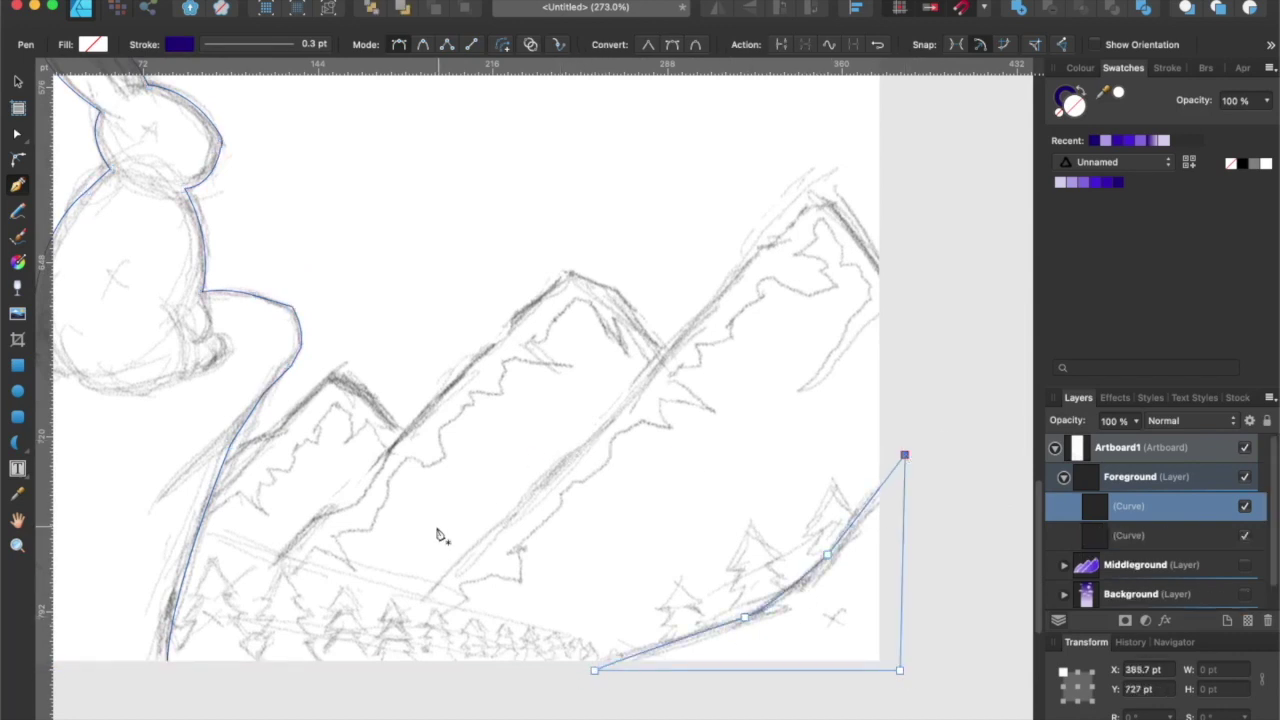
# Trace the left edge of the sketched tree beside the cliff, from its tip down through curved branches.
pyautogui.moveTo(440, 531); pyautogui.dragTo(727, 458)
pyautogui.scroll(5, 503, 508)
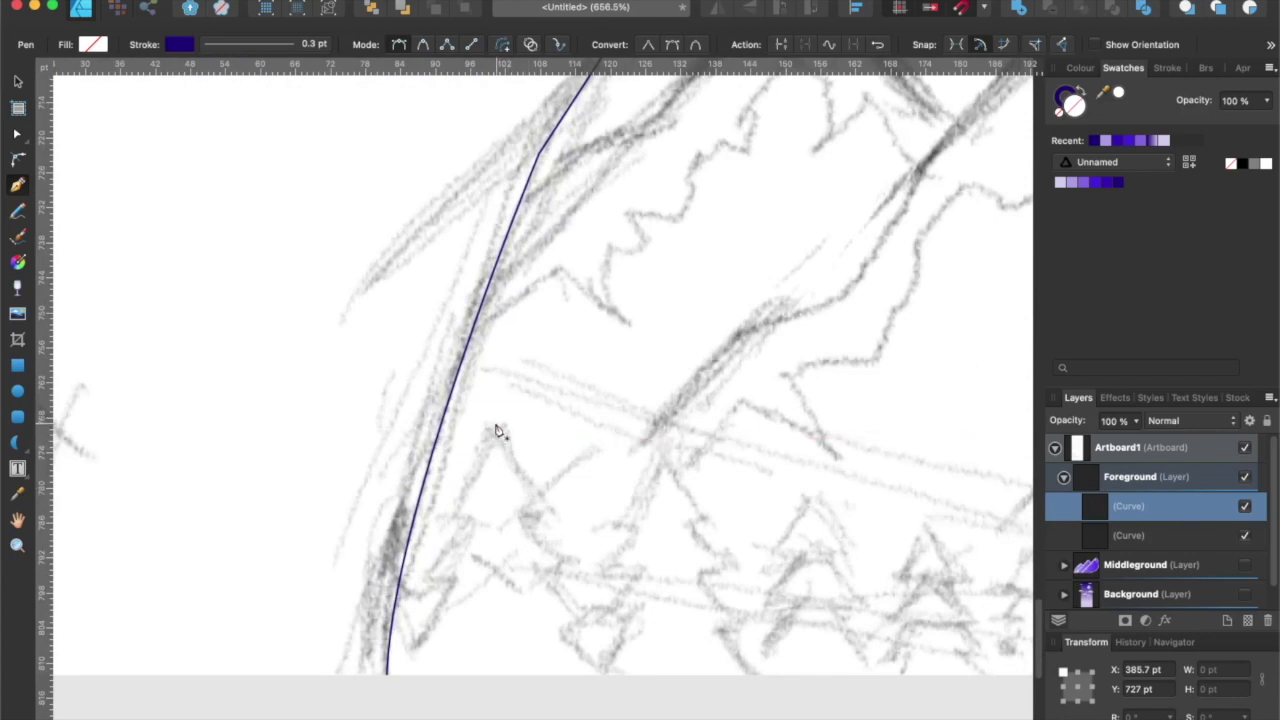
pyautogui.moveTo(446, 517); pyautogui.dragTo(425, 541)
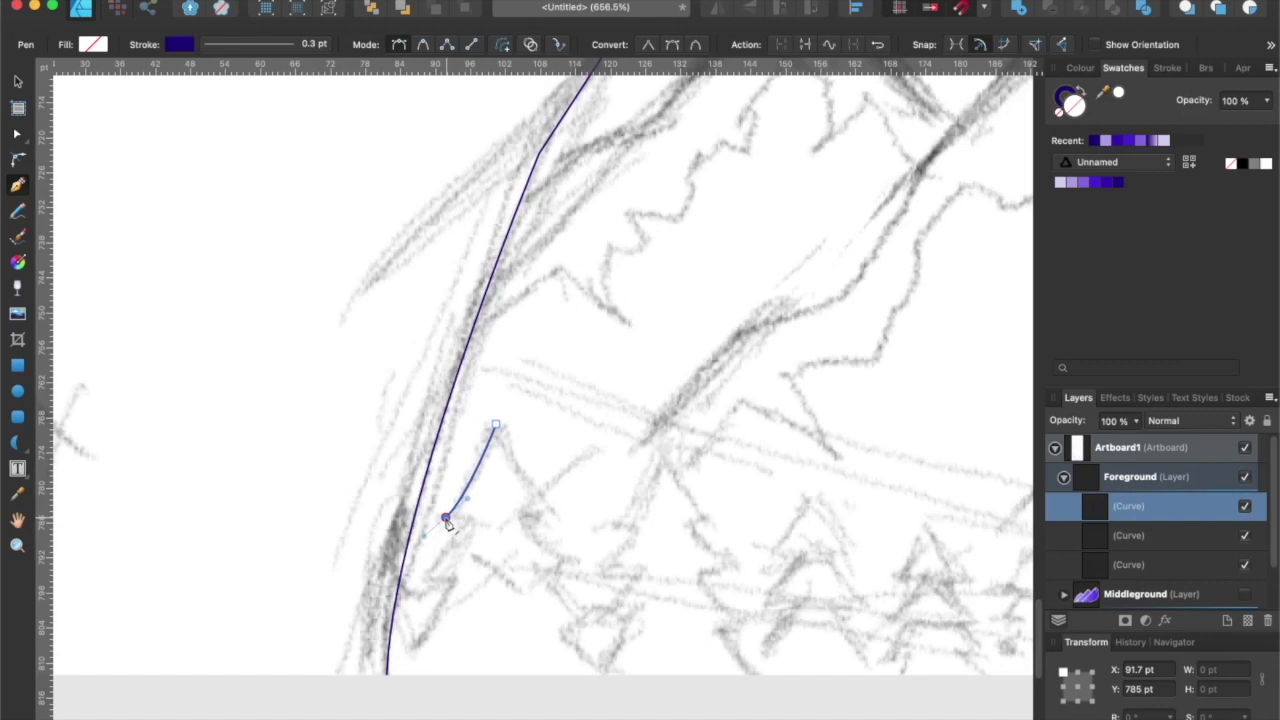
pyautogui.moveTo(453, 551); pyautogui.dragTo(428, 584)
pyautogui.click(453, 553)
pyautogui.click(416, 587)
pyautogui.moveTo(405, 597); pyautogui.dragTo(405, 595)
pyautogui.moveTo(441, 603); pyautogui.dragTo(429, 628)
pyautogui.moveTo(402, 655); pyautogui.dragTo(377, 680)
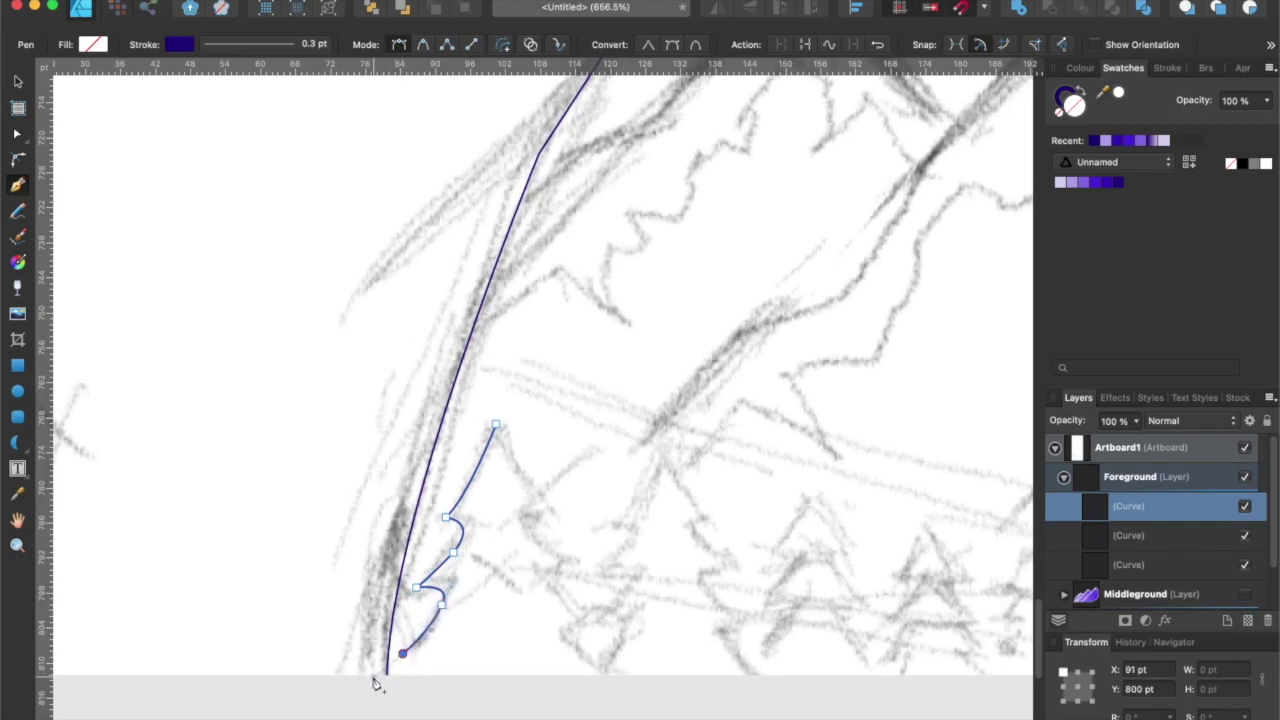
pyautogui.click(403, 655)
# Close the half-tree outline below the artboard and up to its tip, and turn its dark indigo stroke into a fill.
pyautogui.scroll(-3, 465, 648)
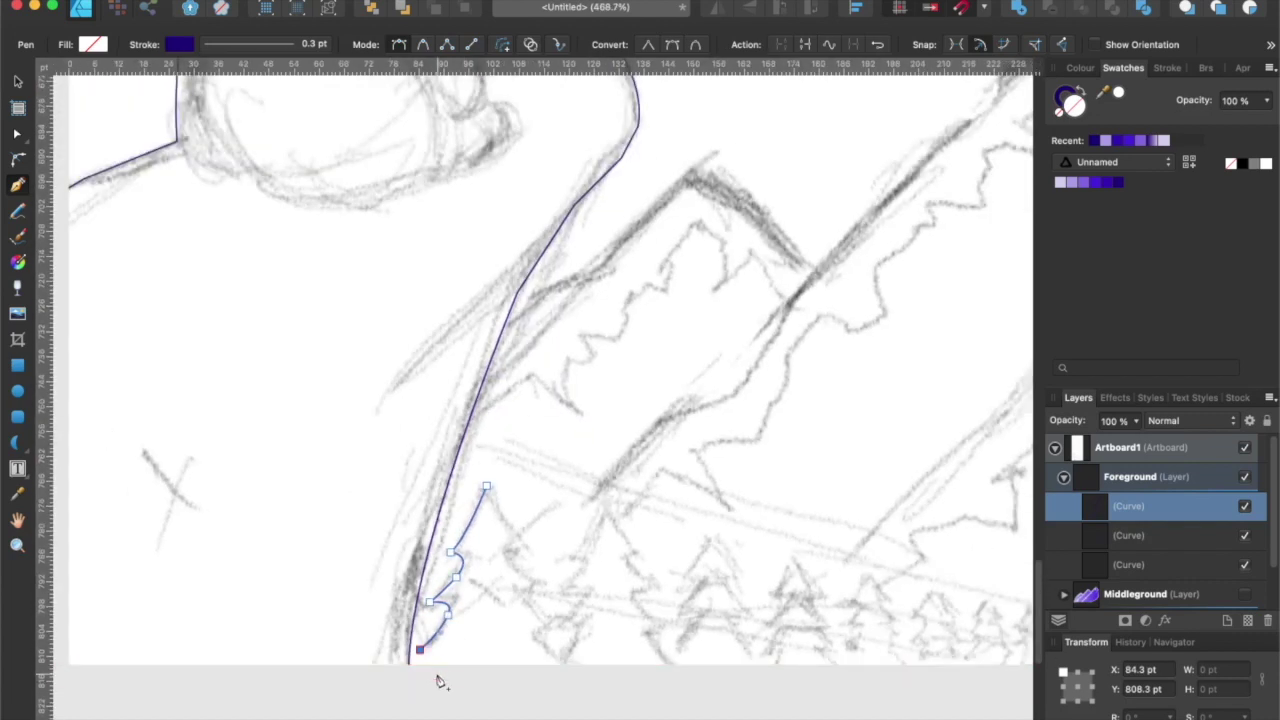
pyautogui.moveTo(437, 674); pyautogui.dragTo(465, 544)
pyautogui.keyDown('alt'); pyautogui.click(437, 673); pyautogui.keyUp('alt')
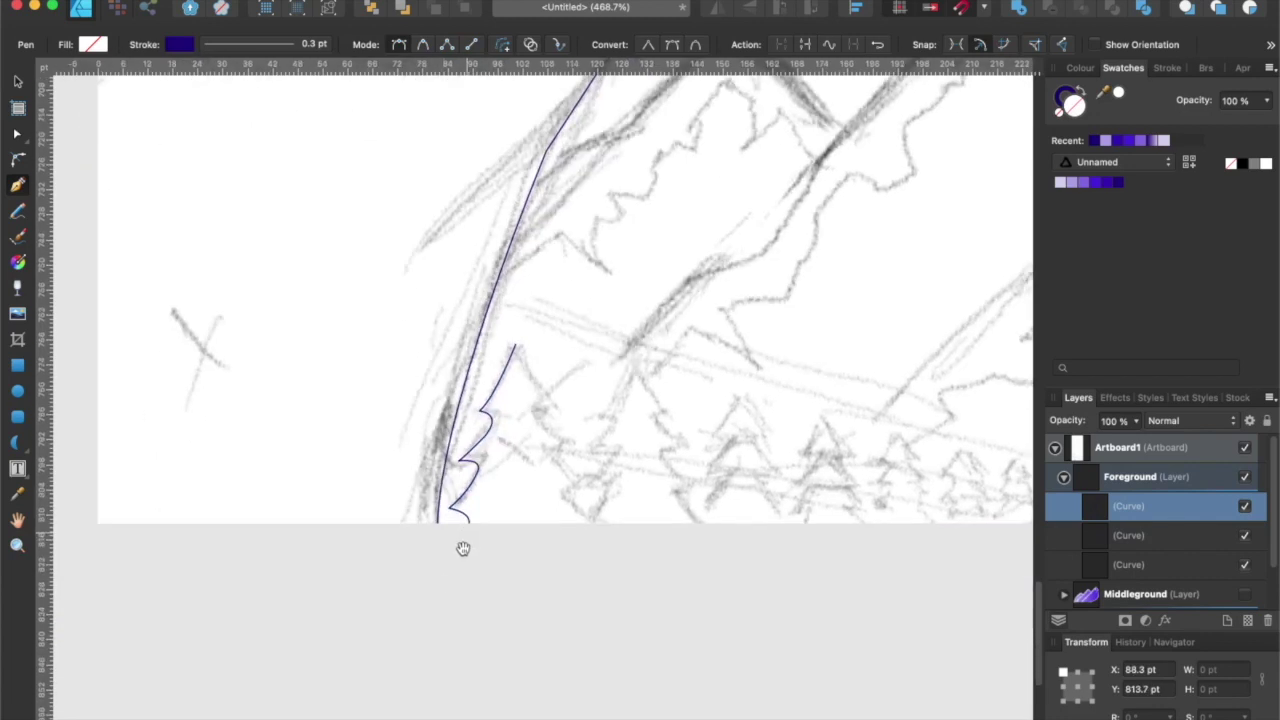
pyautogui.moveTo(431, 584)
pyautogui.mouseDown()
pyautogui.moveTo(420, 597)
pyautogui.moveTo(431, 591)
pyautogui.mouseUp()
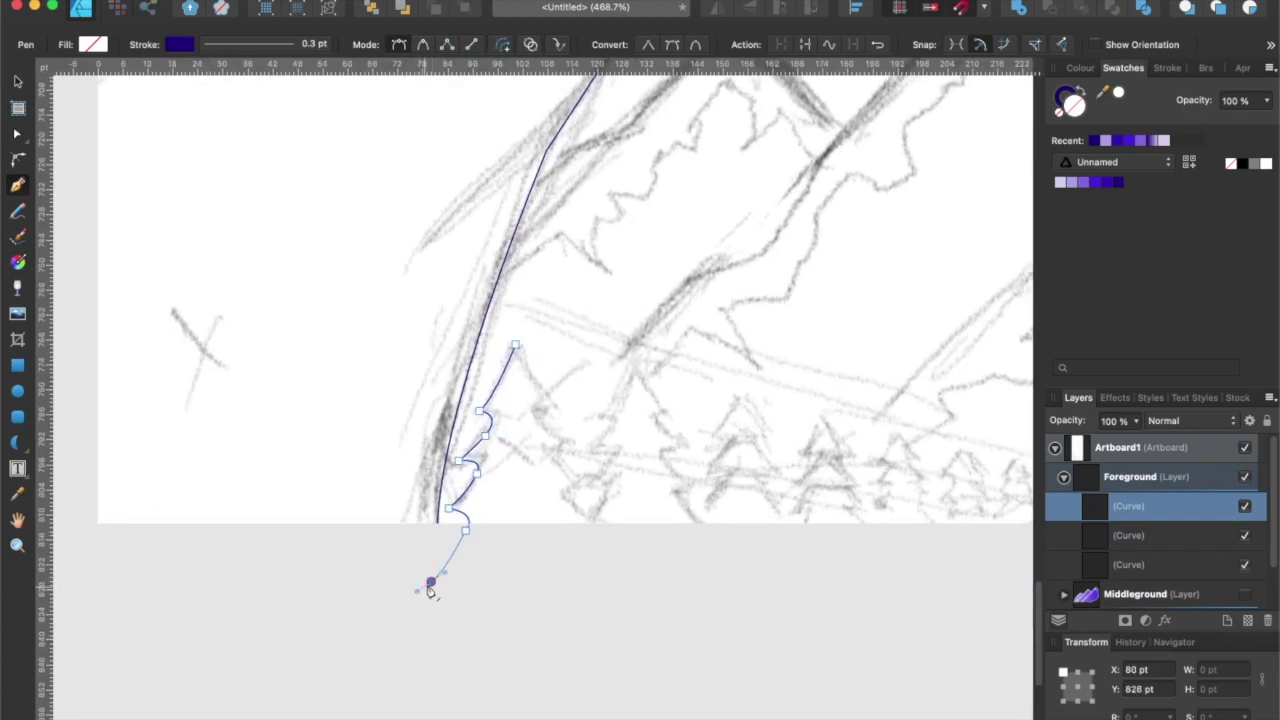
pyautogui.press('BackSpace')
pyautogui.click(438, 557)
pyautogui.click(519, 559)
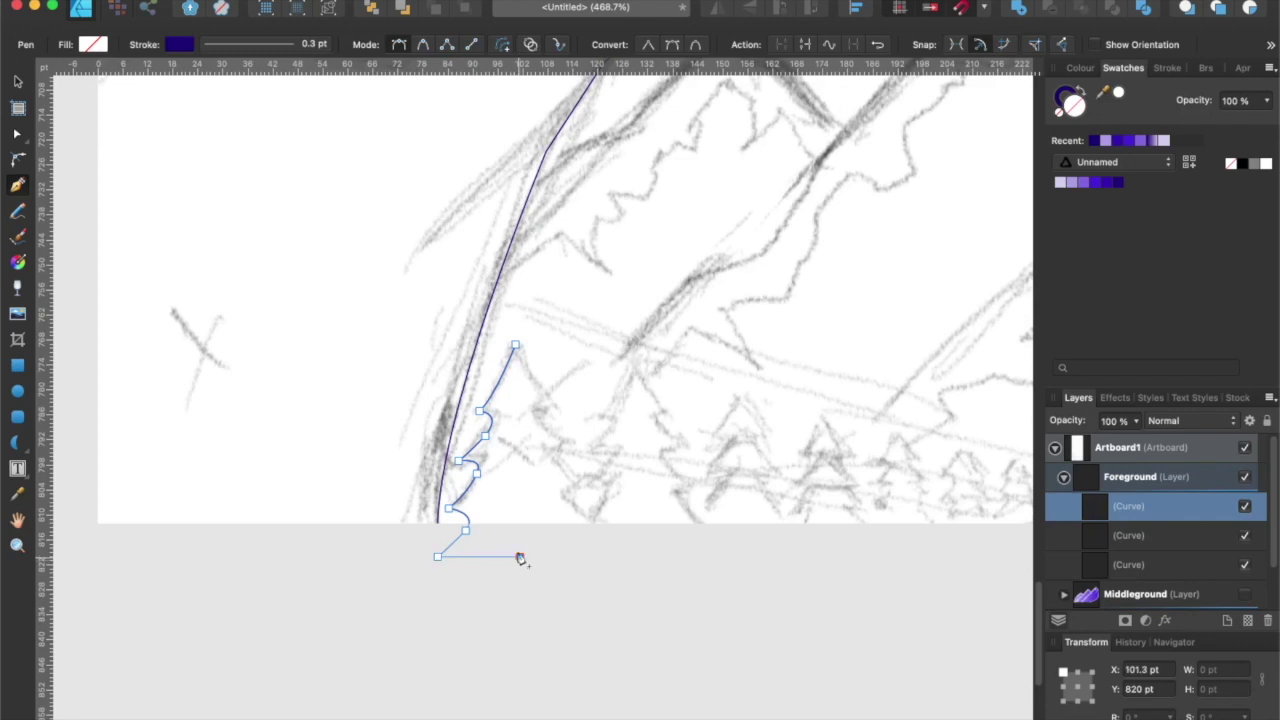
pyautogui.click(515, 346)
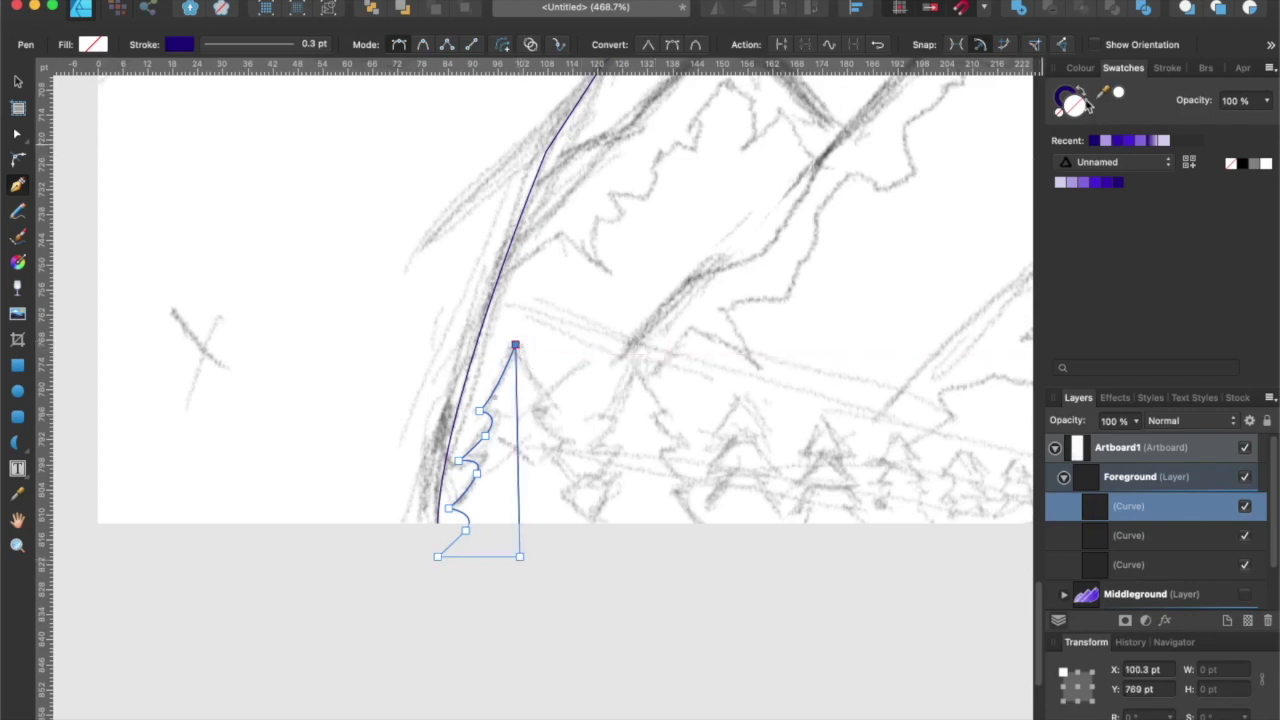
pyautogui.click(1083, 92)
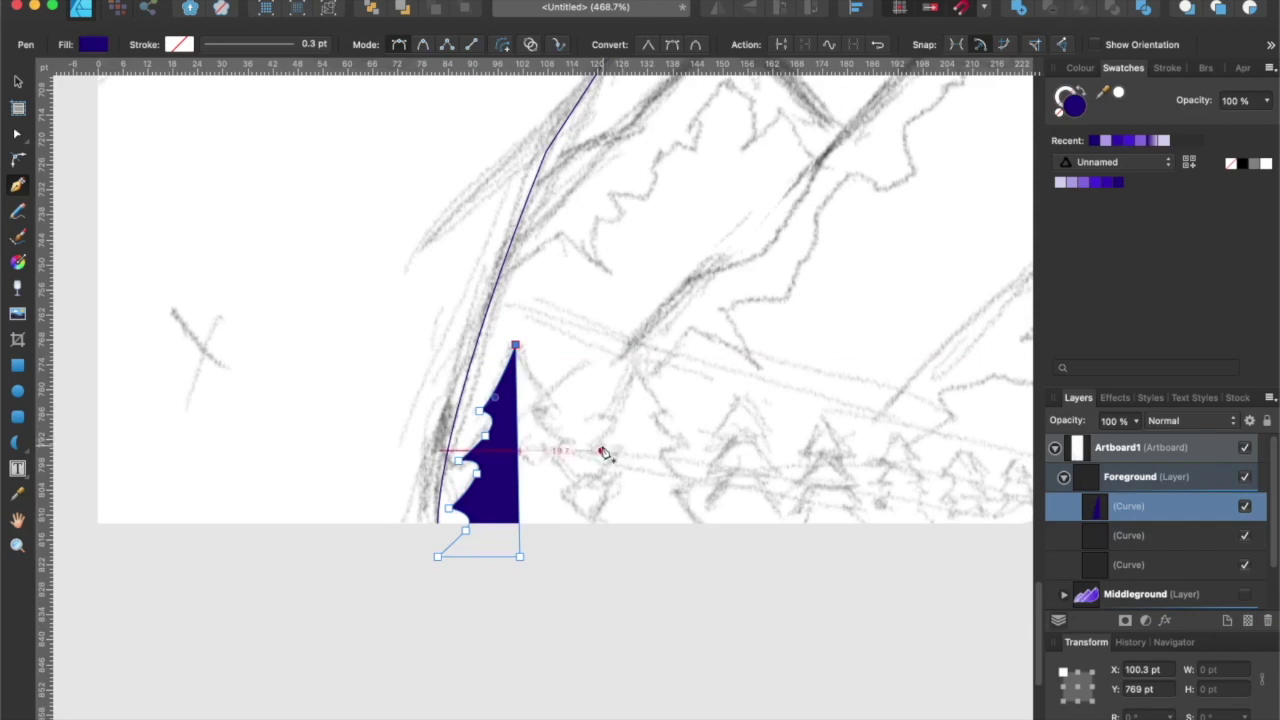
# Duplicate the half tree, flip the copy horizontally and place it against the original as the tree's right half.
pyautogui.press('v')
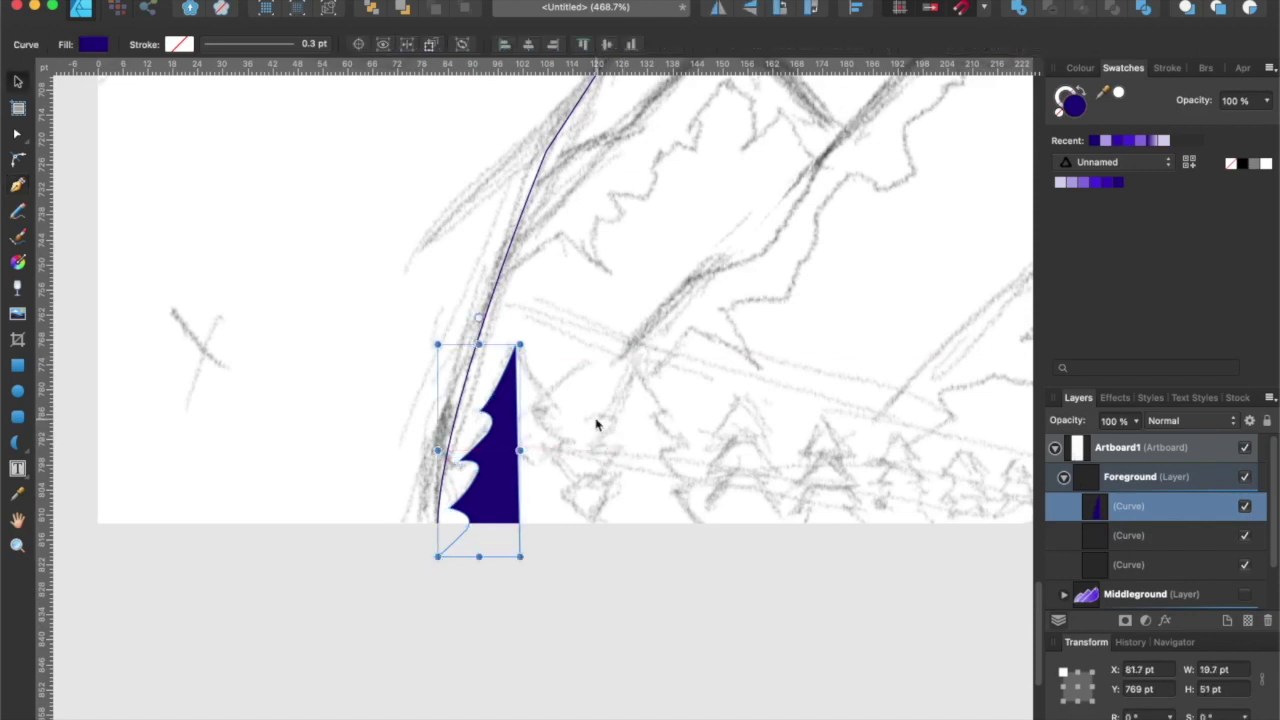
pyautogui.moveTo(491, 466); pyautogui.dragTo(536, 470)
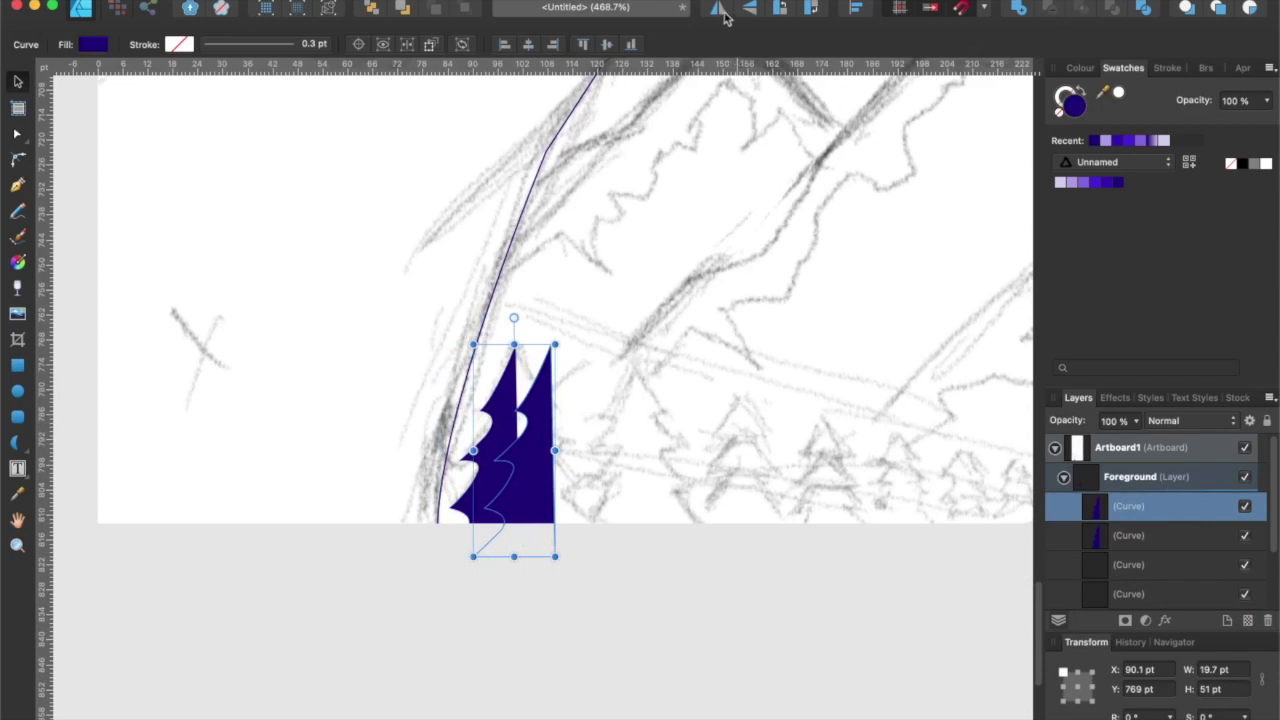
pyautogui.click(722, 10)
pyautogui.moveTo(525, 482); pyautogui.dragTo(567, 485)
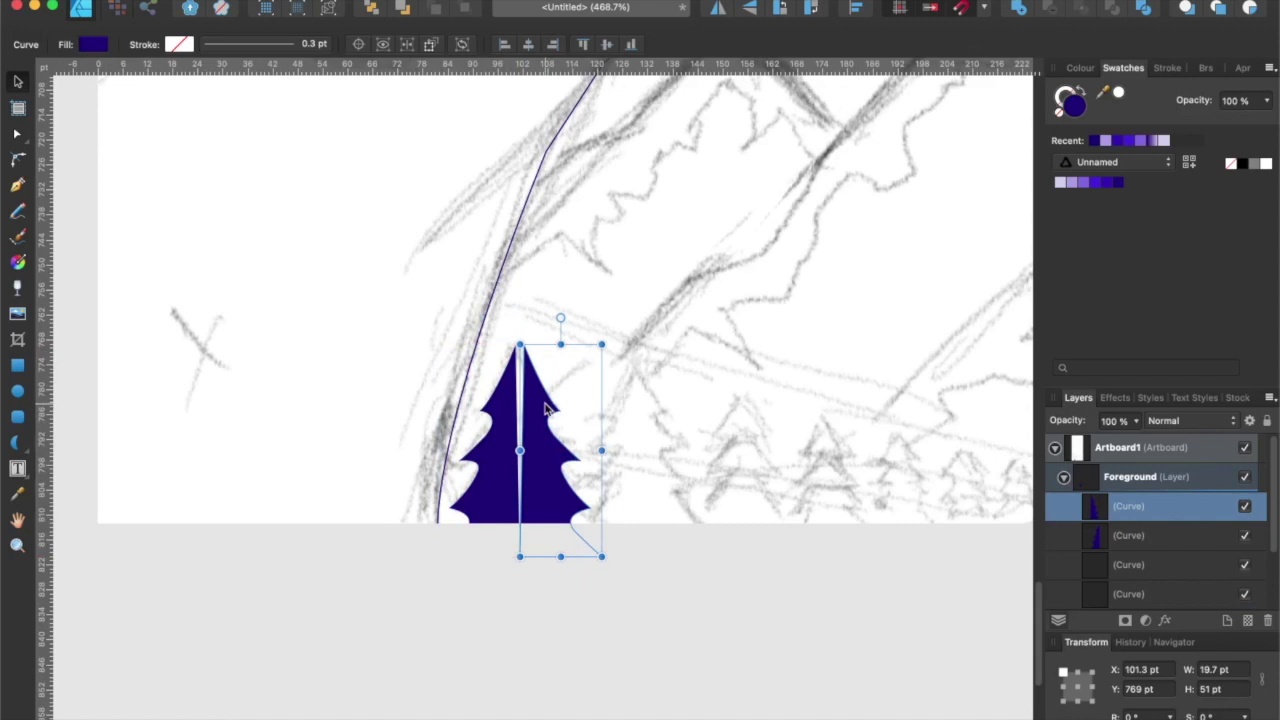
# Move the tip nodes of the left and right half trees onto the shared centre line to close the gap.
pyautogui.scroll(4, 535, 408)
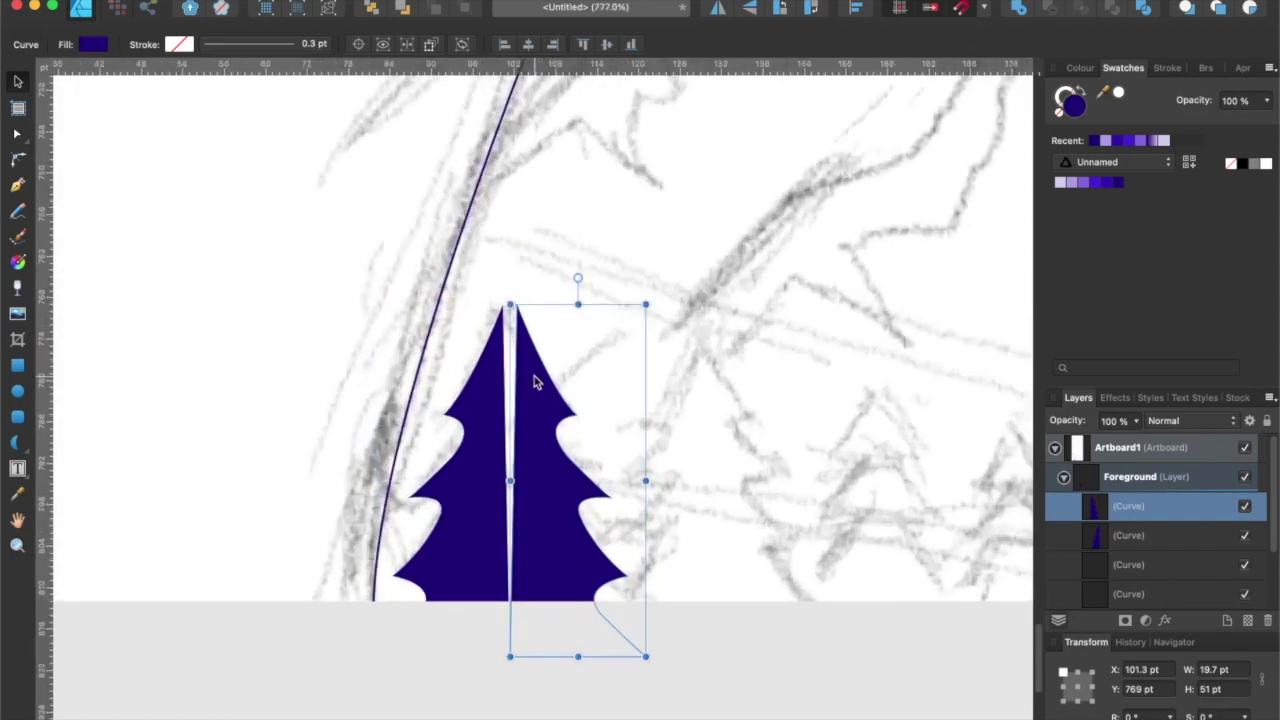
pyautogui.click(501, 380)
pyautogui.press('a')
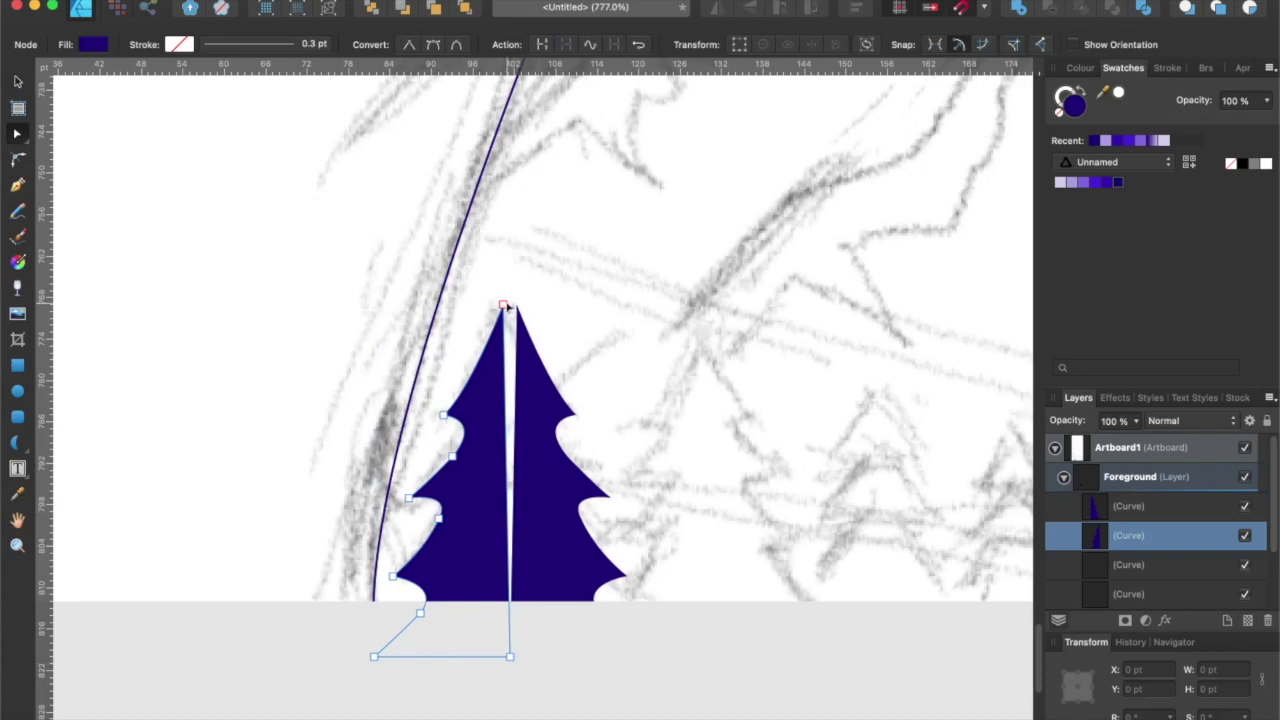
pyautogui.moveTo(508, 308); pyautogui.dragTo(513, 306)
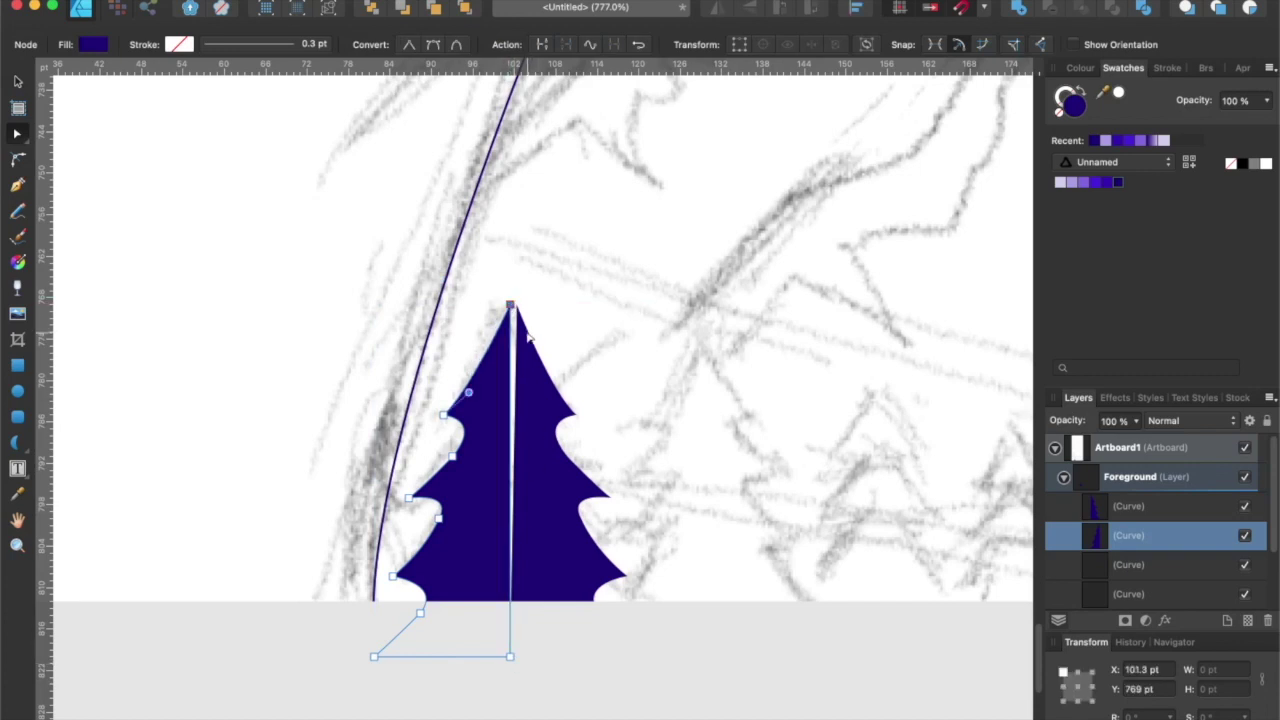
pyautogui.click(528, 339)
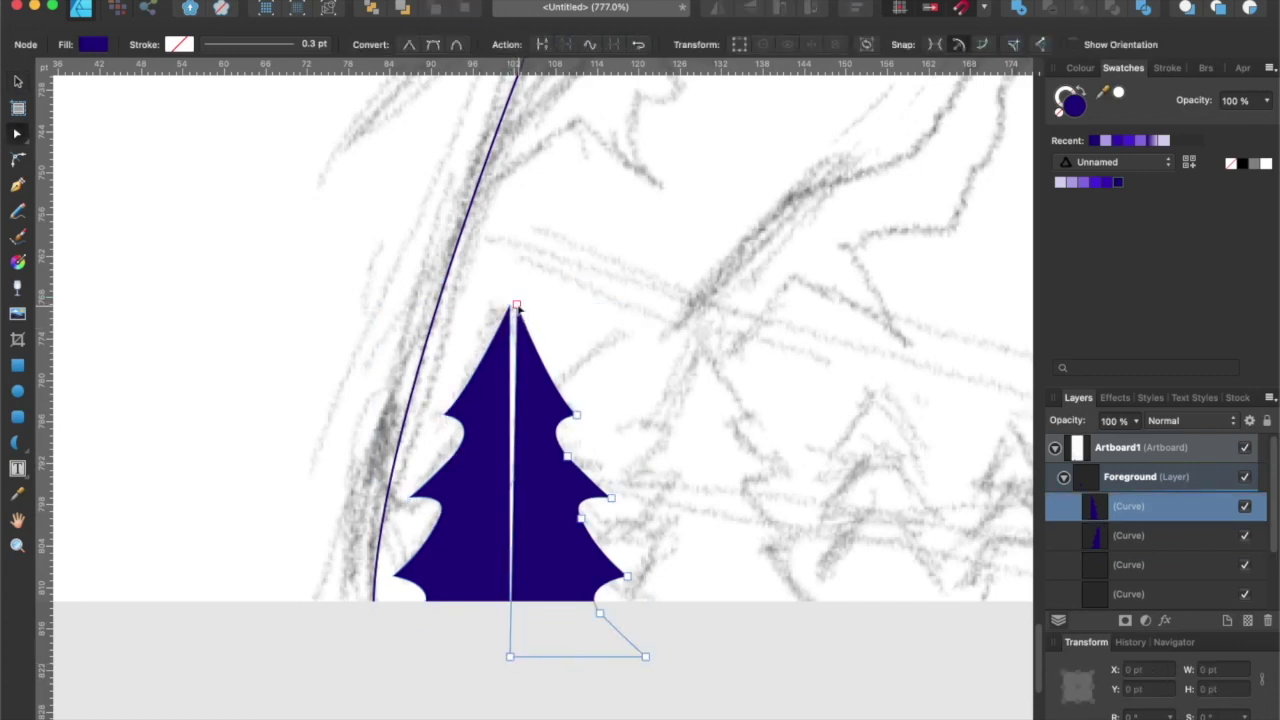
pyautogui.moveTo(514, 307); pyautogui.dragTo(510, 305)
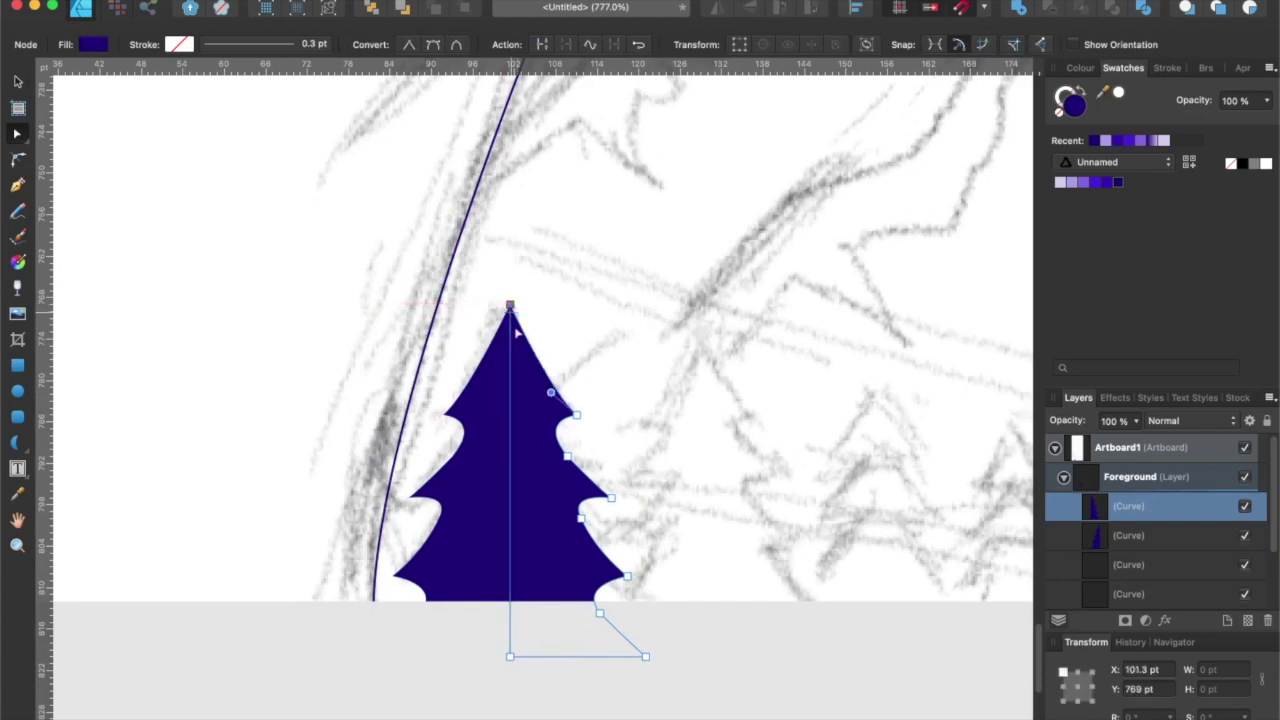
# Merge the two half trees into a single tree curve with the Add operation.
pyautogui.press('v')
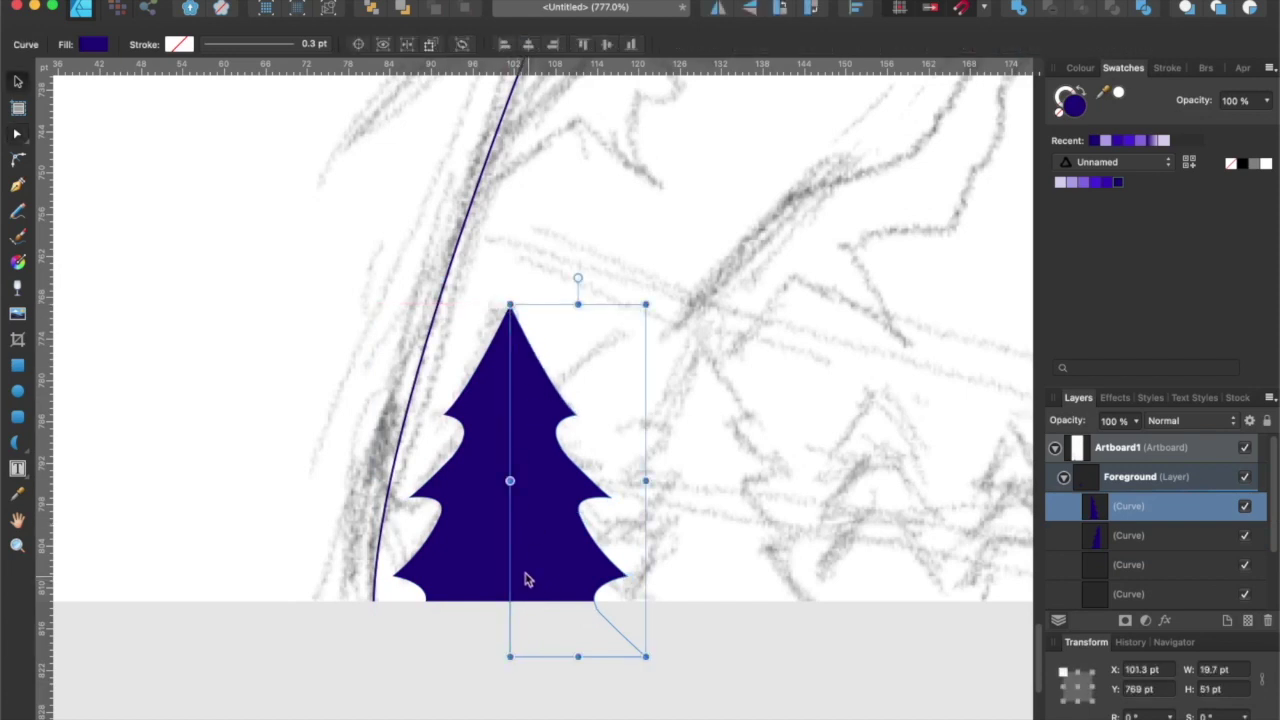
pyautogui.keyDown('shift'); pyautogui.click(492, 561); pyautogui.keyUp('shift')
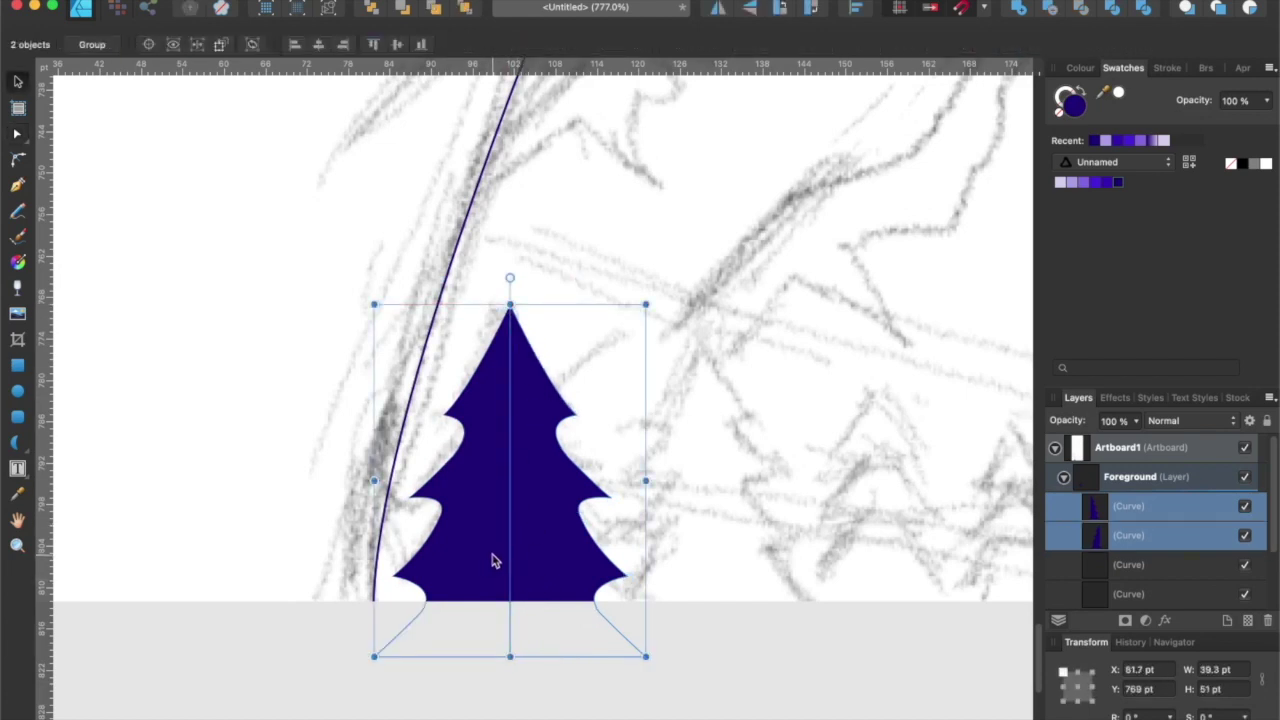
pyautogui.click(1016, 8)
pyautogui.click(722, 640)
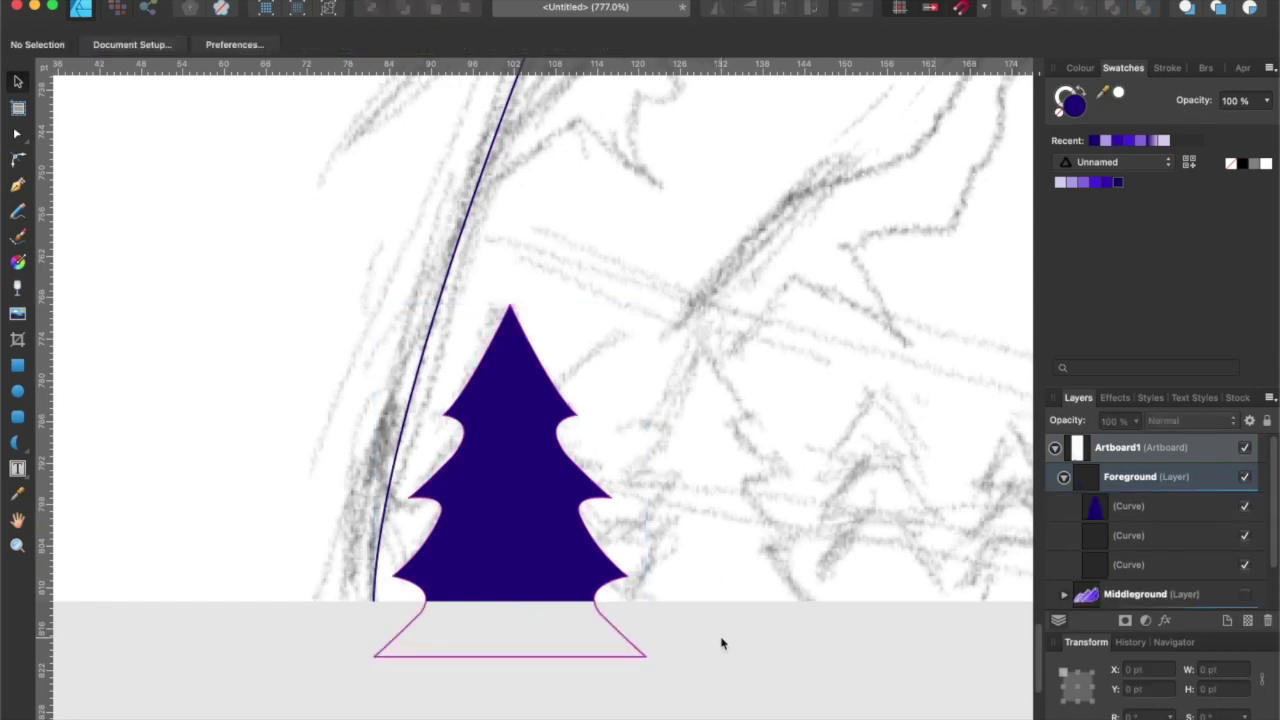
# Duplicate the tree just to its right along the sketched row and scale the copy down to about 35.7 by 46.3 pt.
pyautogui.scroll(-5, 697, 501)
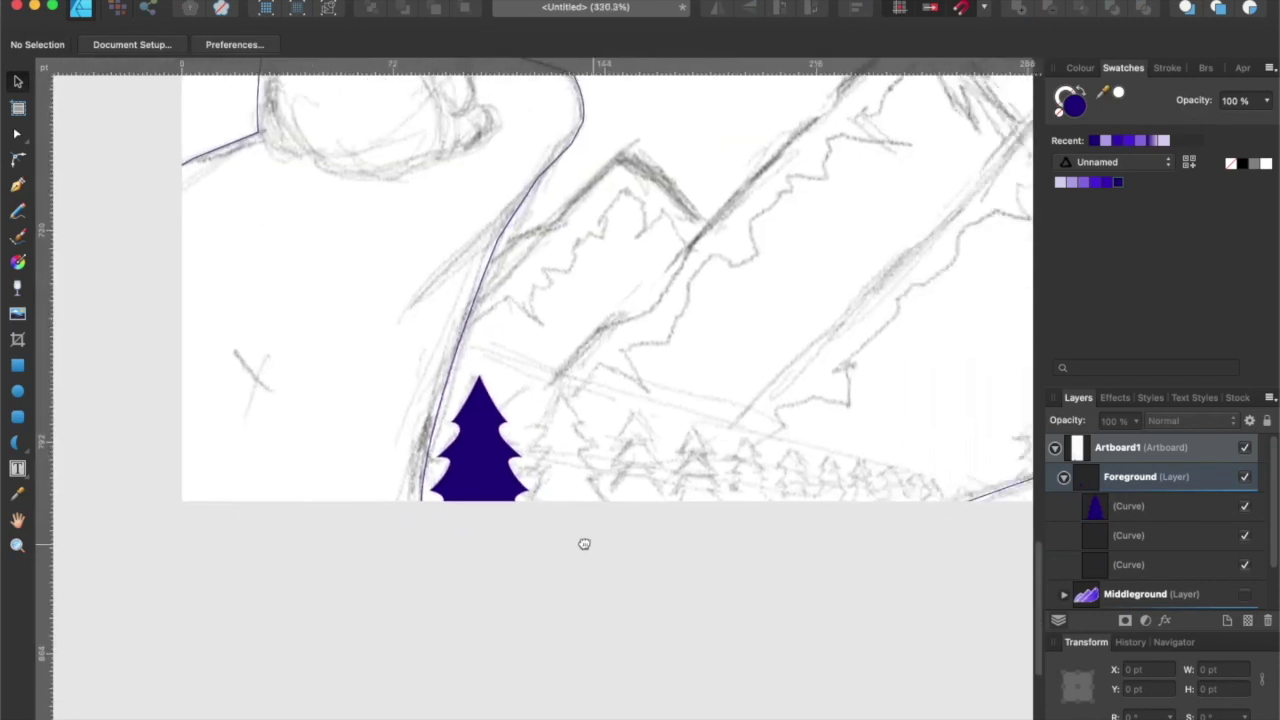
pyautogui.click(475, 468)
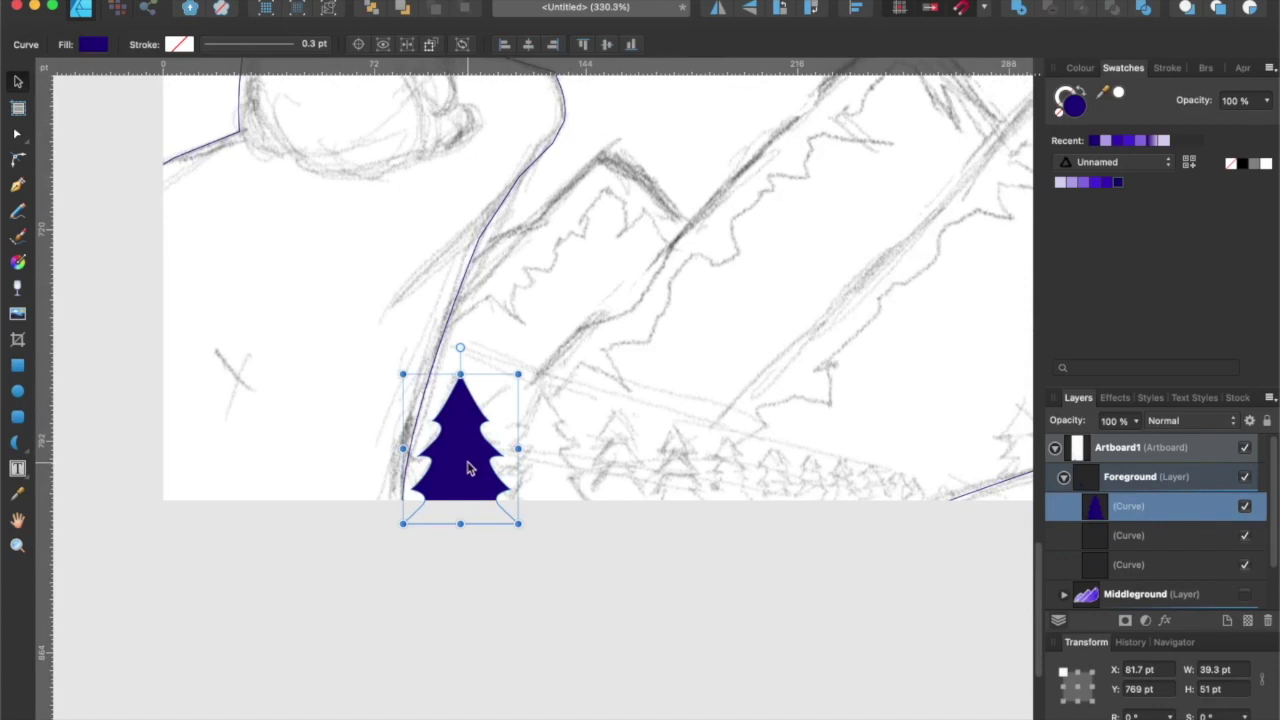
pyautogui.moveTo(468, 468); pyautogui.dragTo(551, 486)
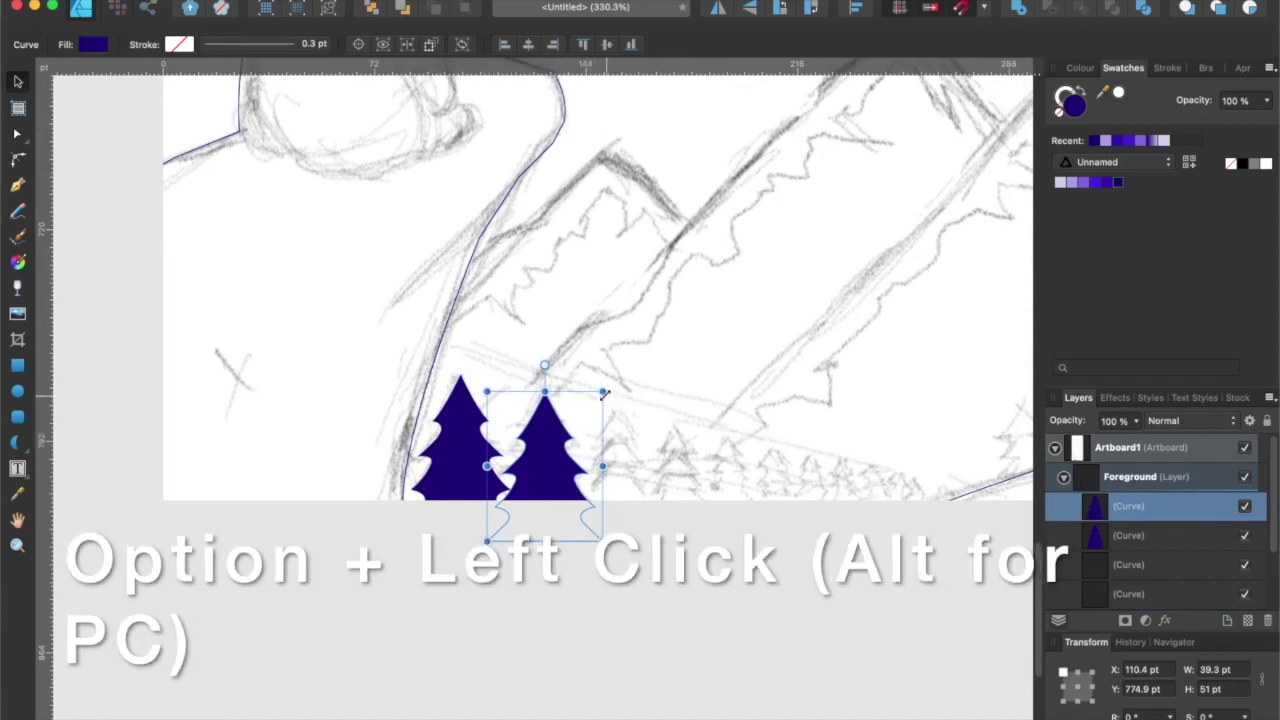
pyautogui.moveTo(601, 394); pyautogui.dragTo(598, 387)
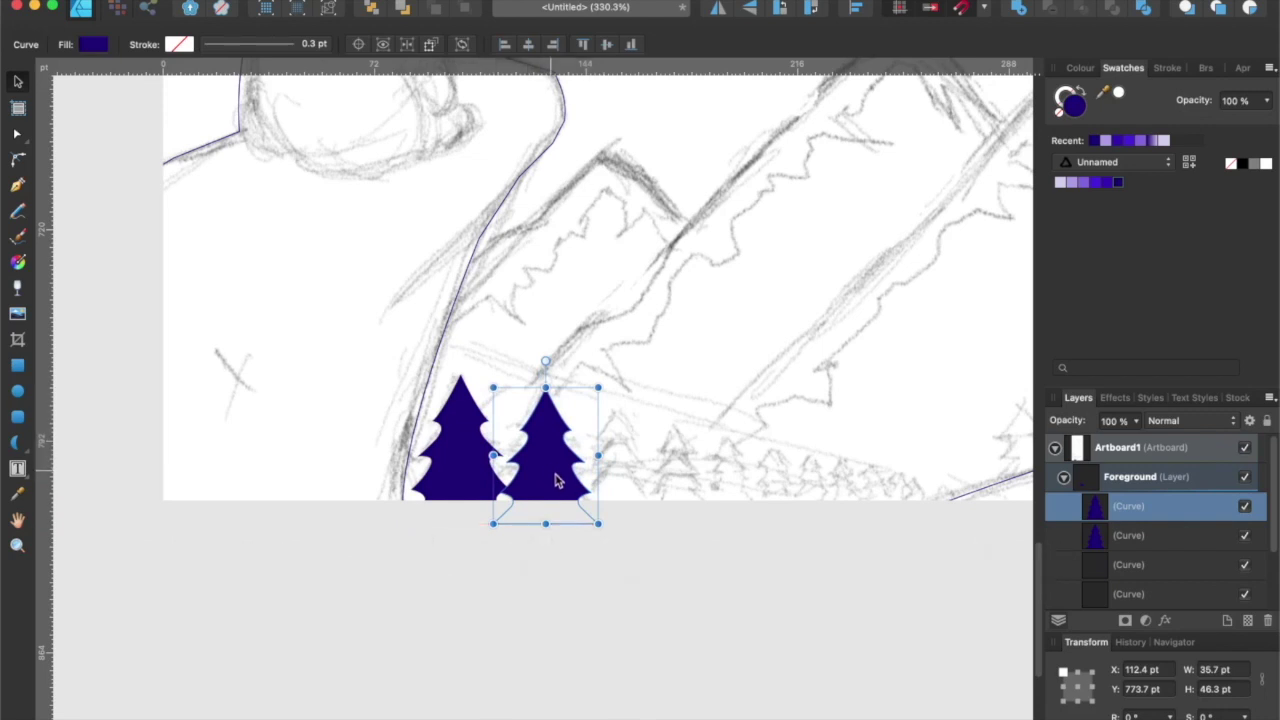
# Add a third tree beside the second, scale it to about 32.6 by 42.3 pt and adjust its spacing.
pyautogui.moveTo(557, 481); pyautogui.dragTo(622, 493)
pyautogui.moveTo(669, 407); pyautogui.dragTo(660, 418)
pyautogui.moveTo(614, 480); pyautogui.dragTo(614, 469)
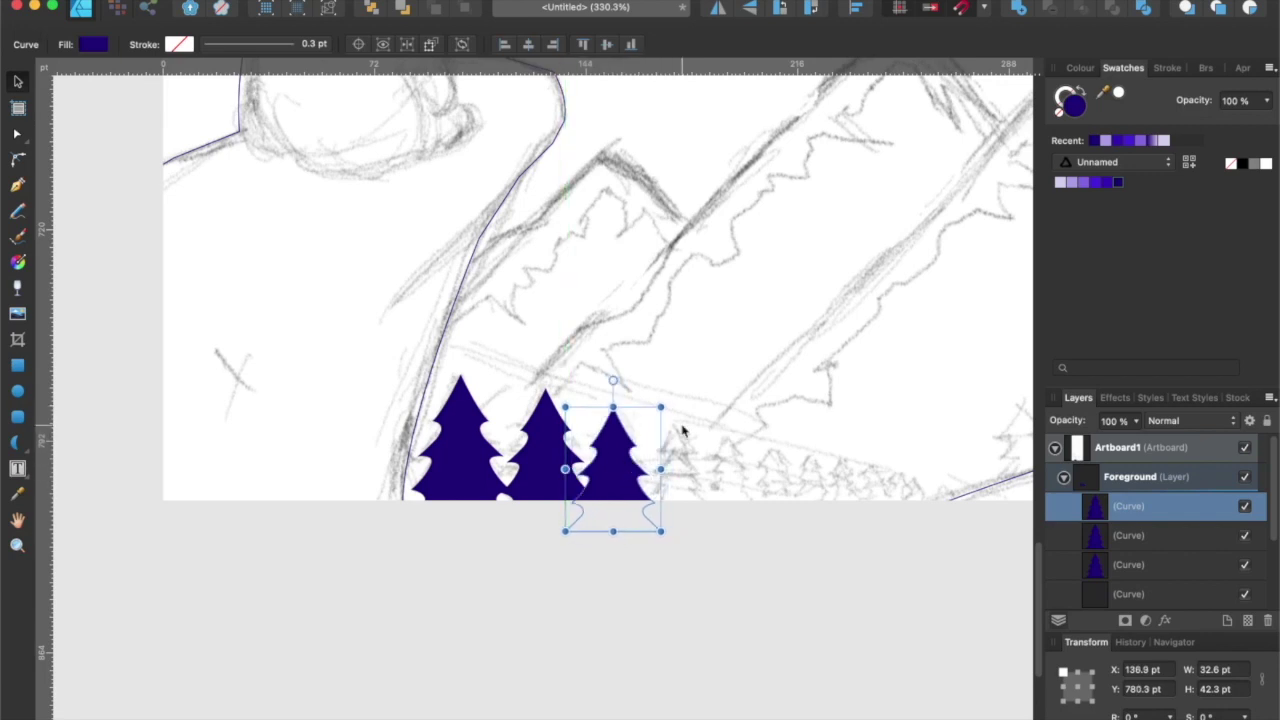
pyautogui.click(958, 9)
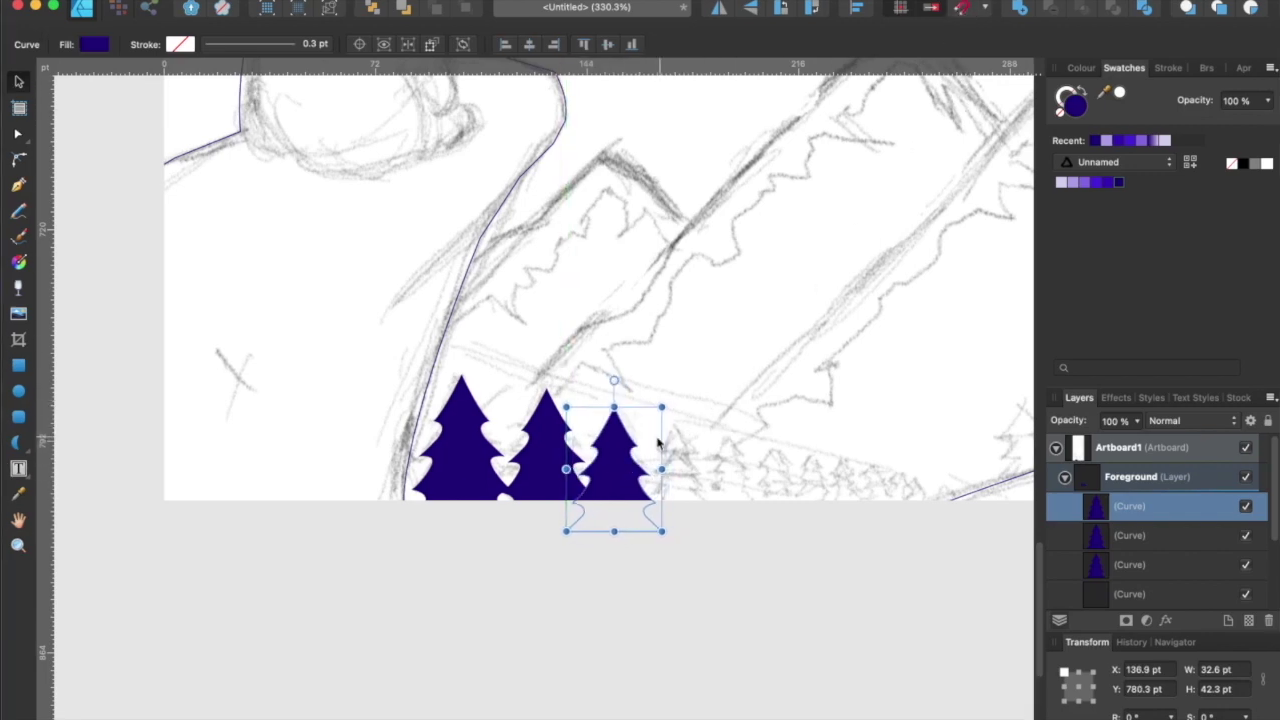
pyautogui.moveTo(626, 457); pyautogui.dragTo(635, 462)
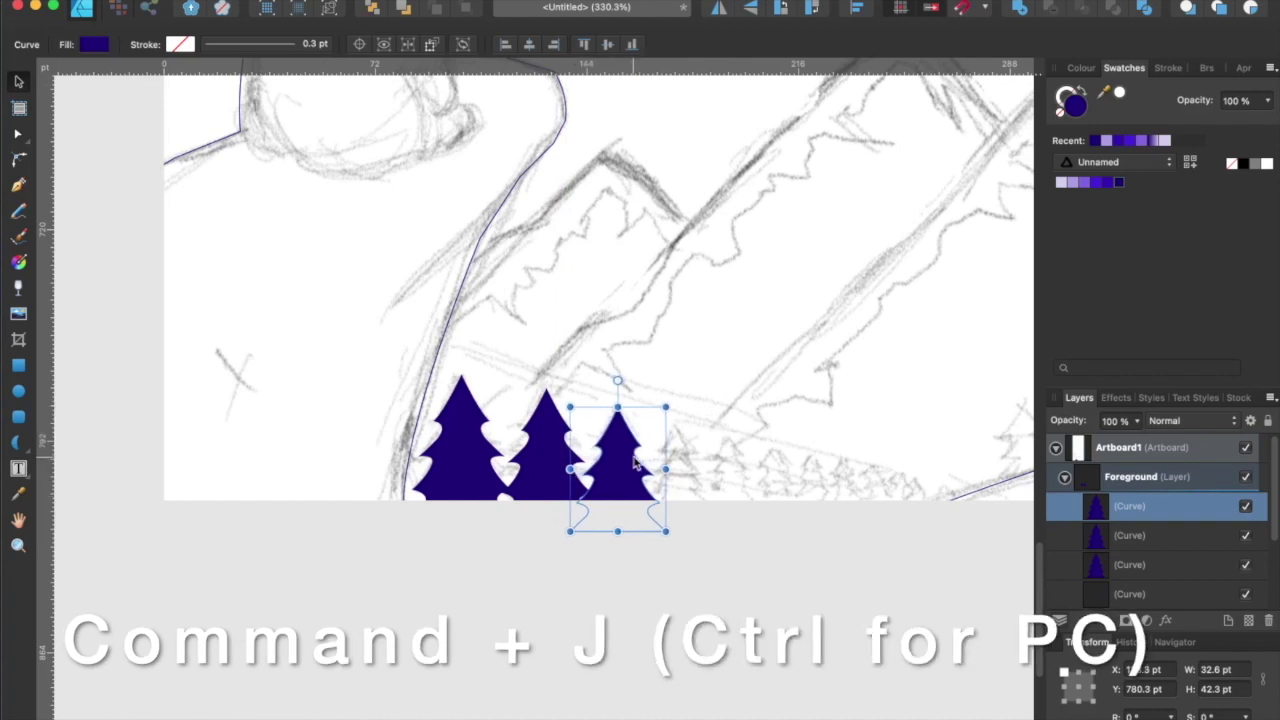
# Repeat the shrinking duplicate of the third tree to extend the row along the artboard's bottom edge to the hill.
pyautogui.press('super+j')
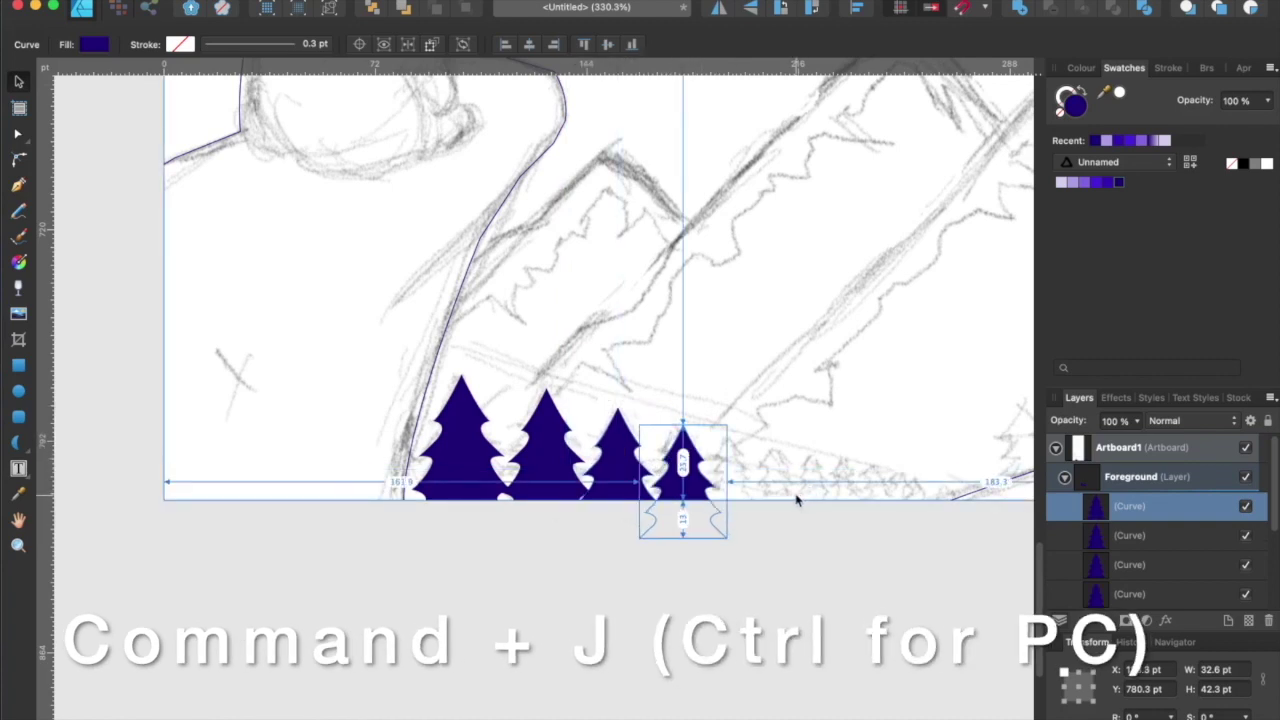
pyautogui.press('super+j')
pyautogui.press('super+j')
pyautogui.press('super+j')
pyautogui.press('super+j')
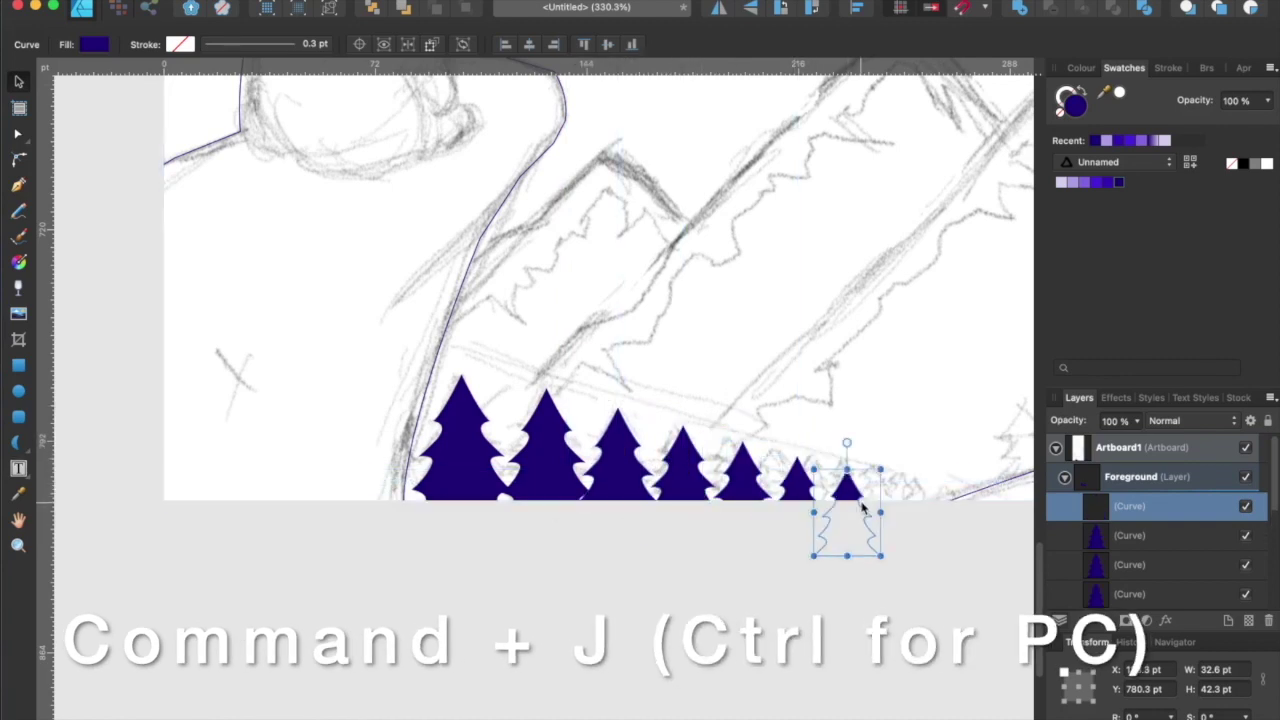
pyautogui.press('super+j')
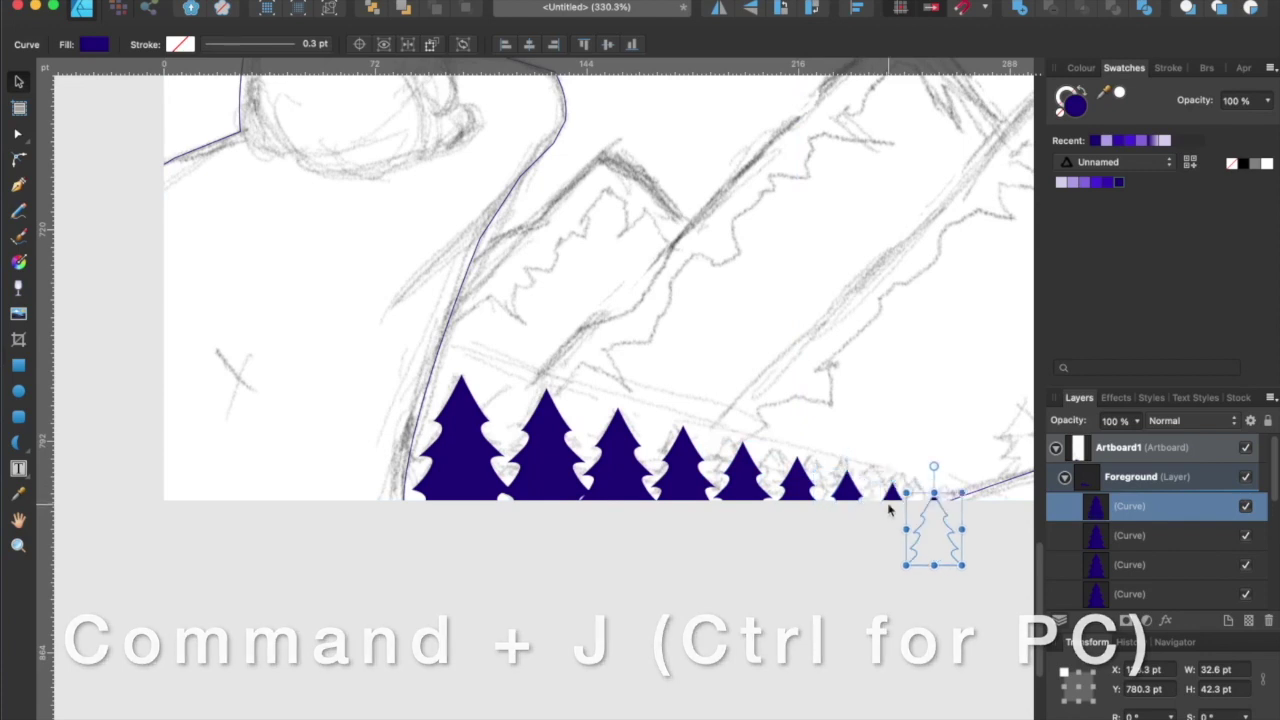
# Place three larger tree copies climbing the right hill slope, the lowest about 34.7 by 45 pt.
pyautogui.click(742, 492)
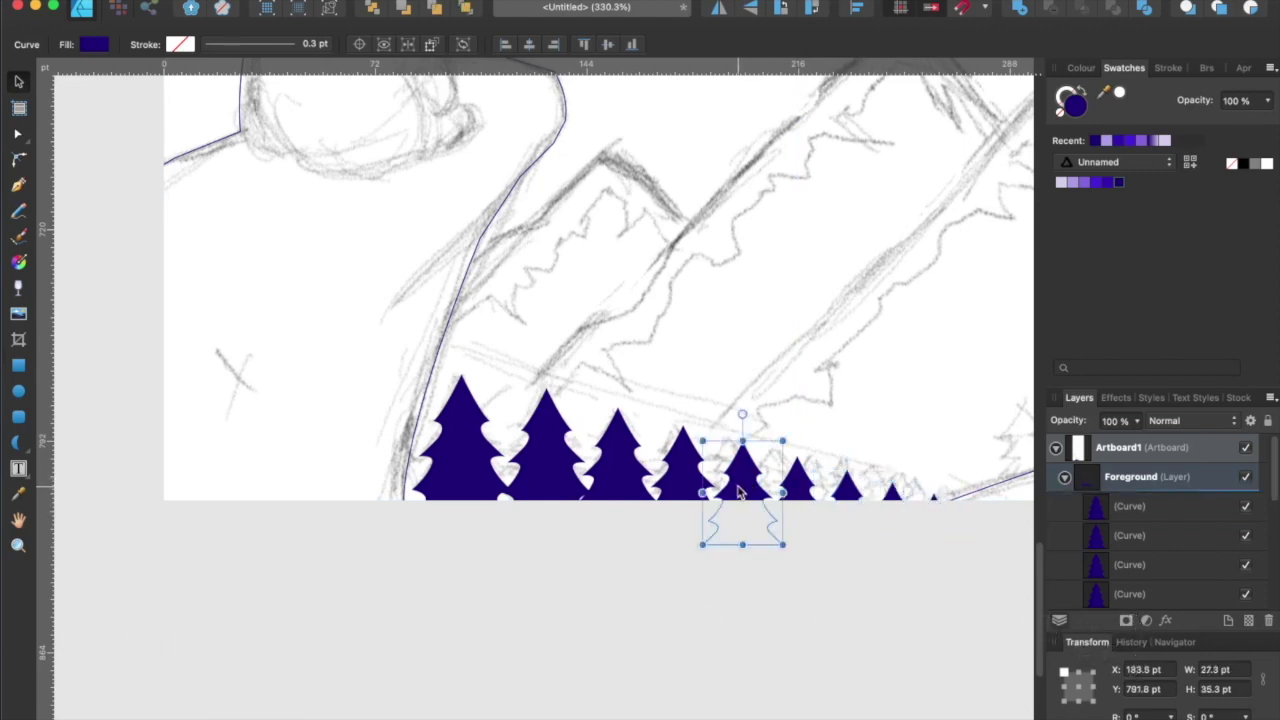
pyautogui.moveTo(733, 487); pyautogui.dragTo(890, 490)
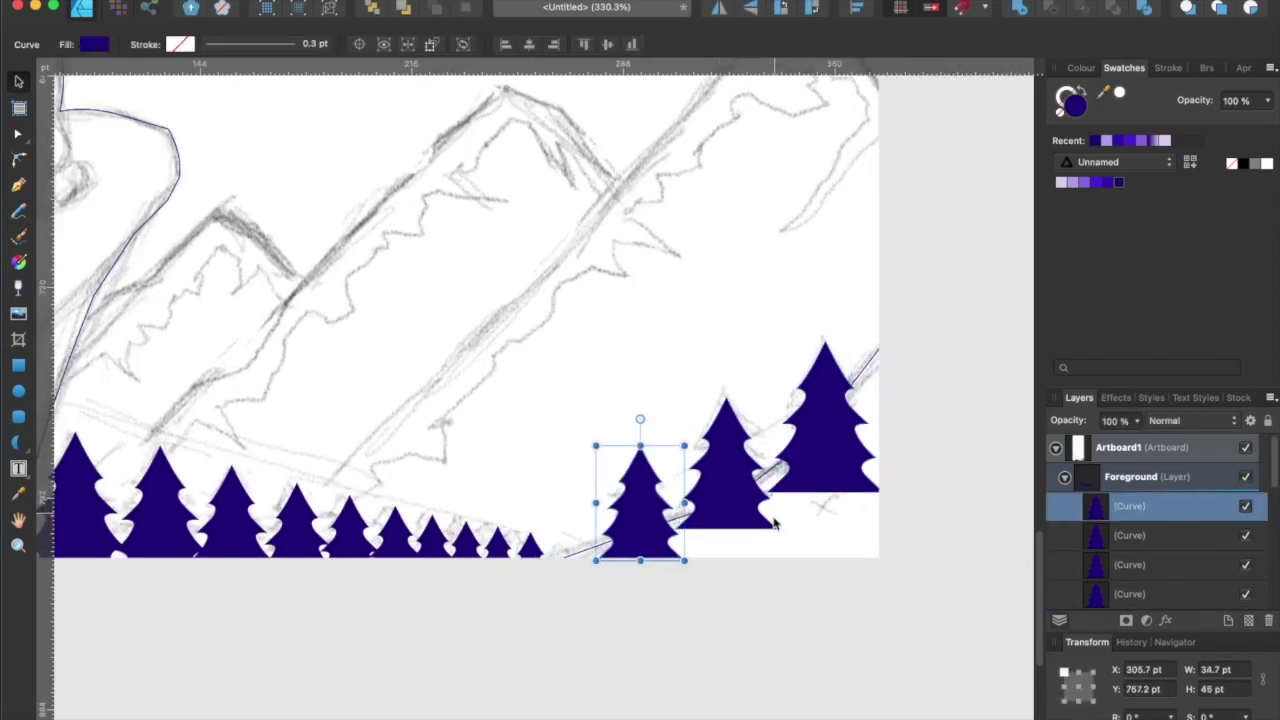
pyautogui.press('super+d')
pyautogui.scroll(-5, 754, 505)
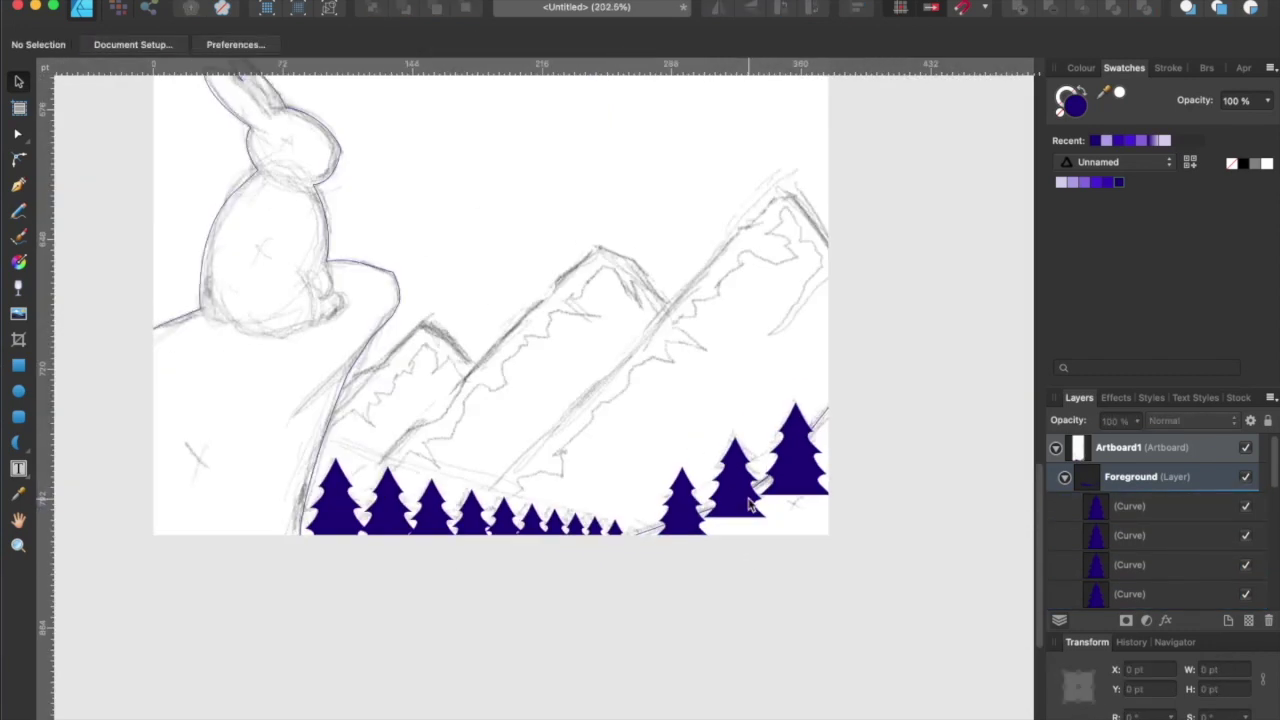
# Turn the right hill curve's dark indigo stroke into a fill.
pyautogui.moveTo(640, 494); pyautogui.dragTo(615, 524)
pyautogui.click(785, 462)
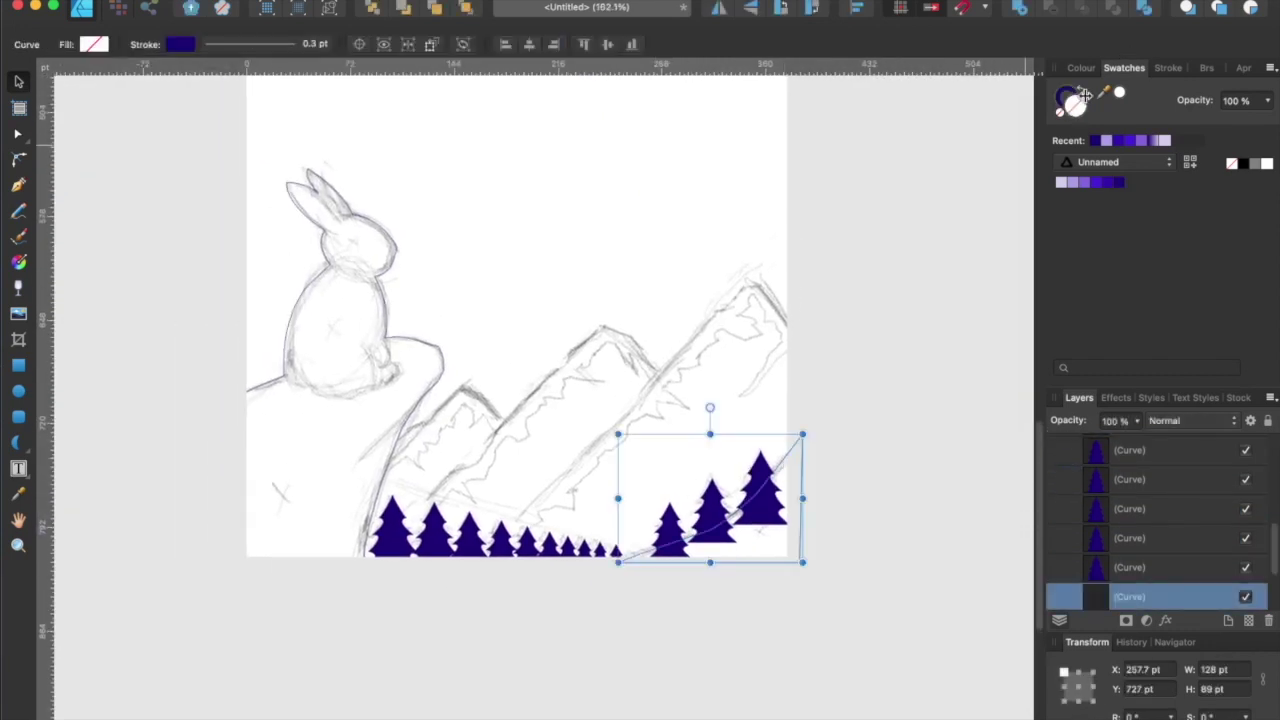
pyautogui.click(1084, 95)
pyautogui.click(292, 379)
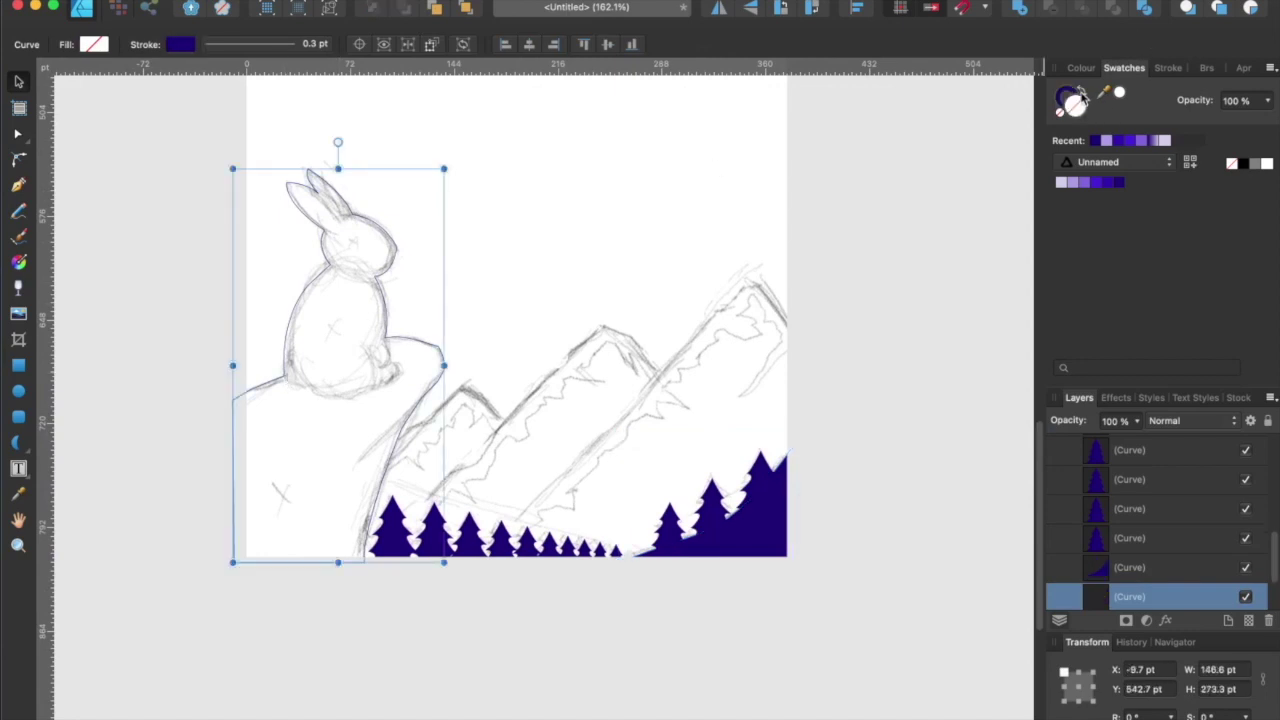
pyautogui.click(1082, 94)
pyautogui.click(1082, 95)
# Draw a thin crescent about 5.3 by 15.3 pt along the rabbit's front leg and fill it light purple without a stroke.
pyautogui.scroll(6, 454, 333)
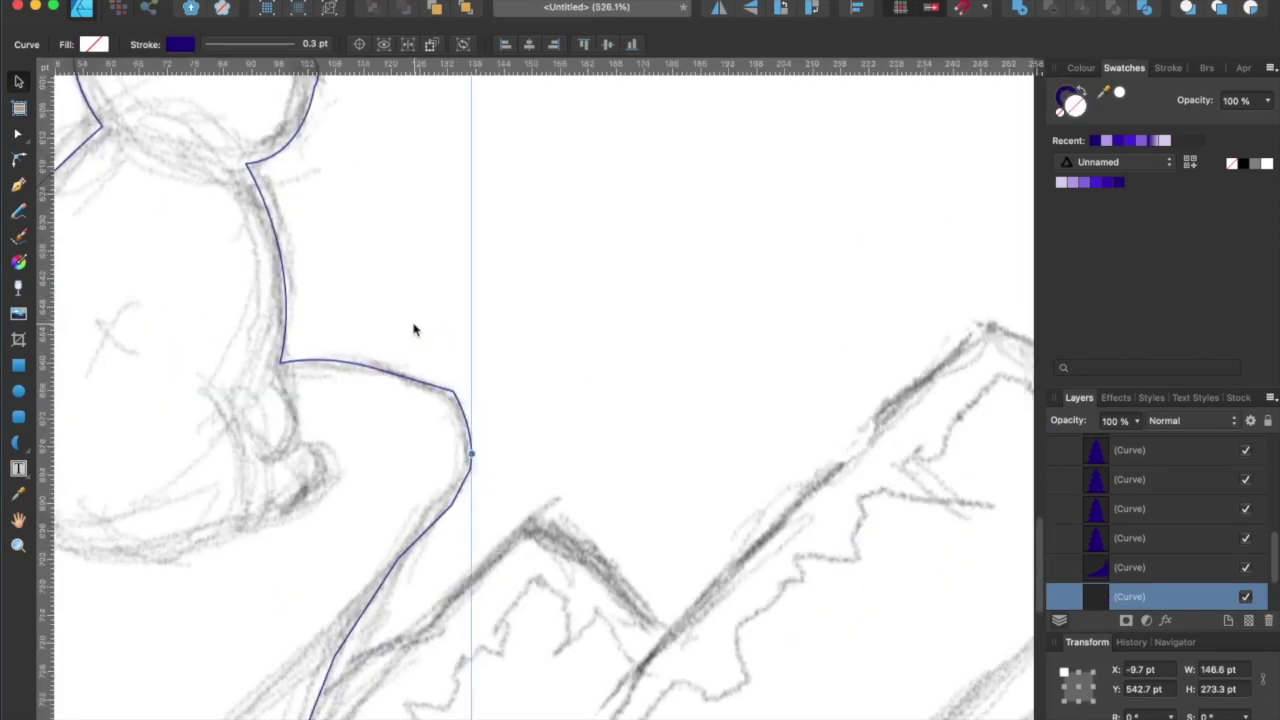
pyautogui.press('p')
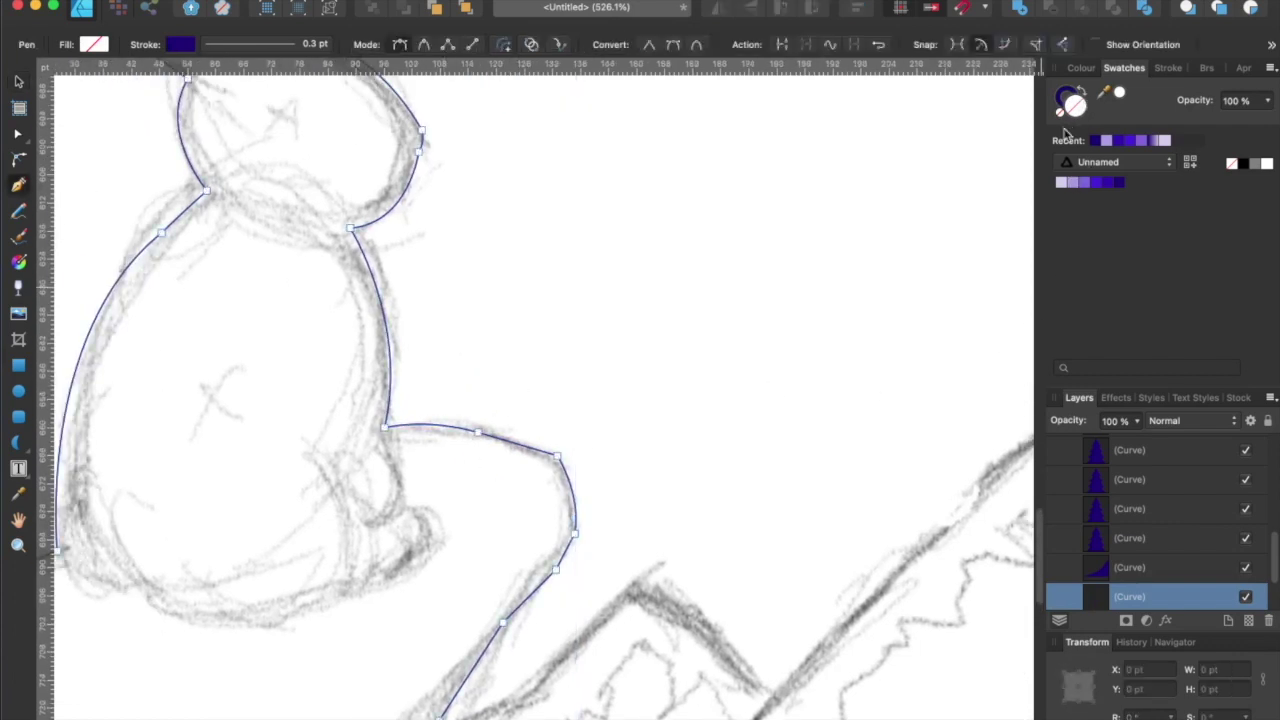
pyautogui.moveTo(464, 484); pyautogui.dragTo(626, 423)
pyautogui.press('v')
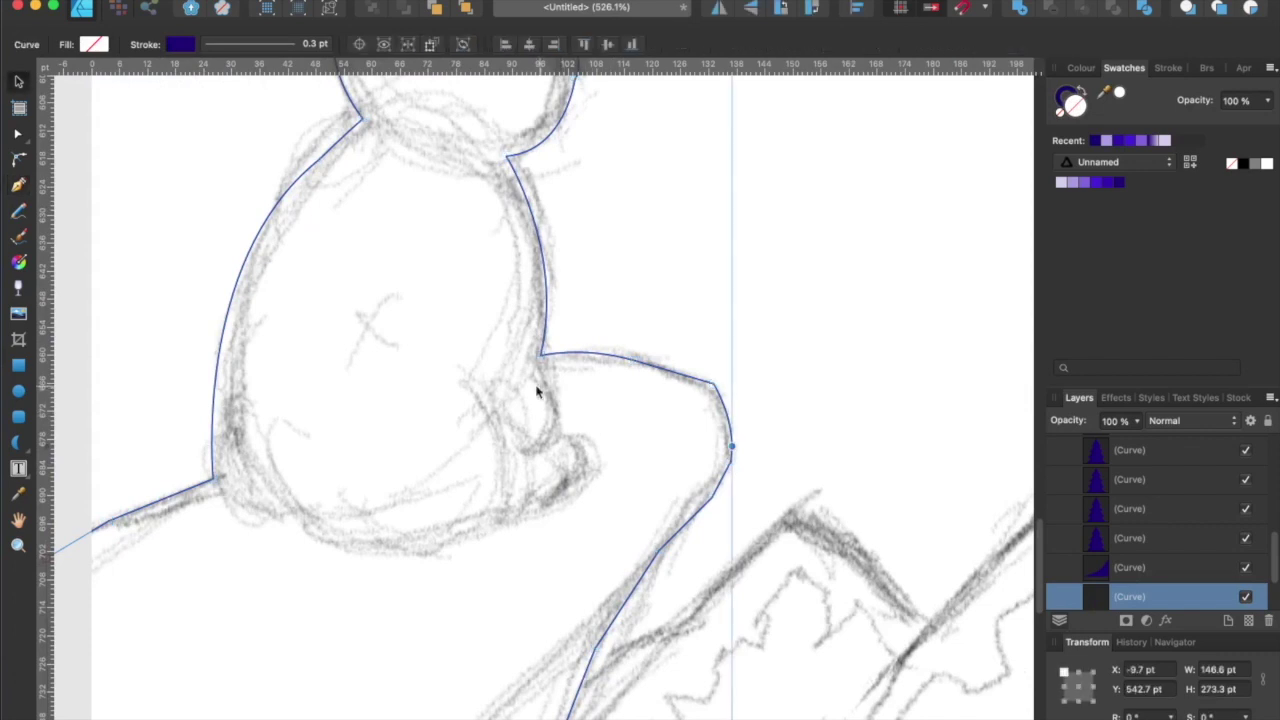
pyautogui.press('p')
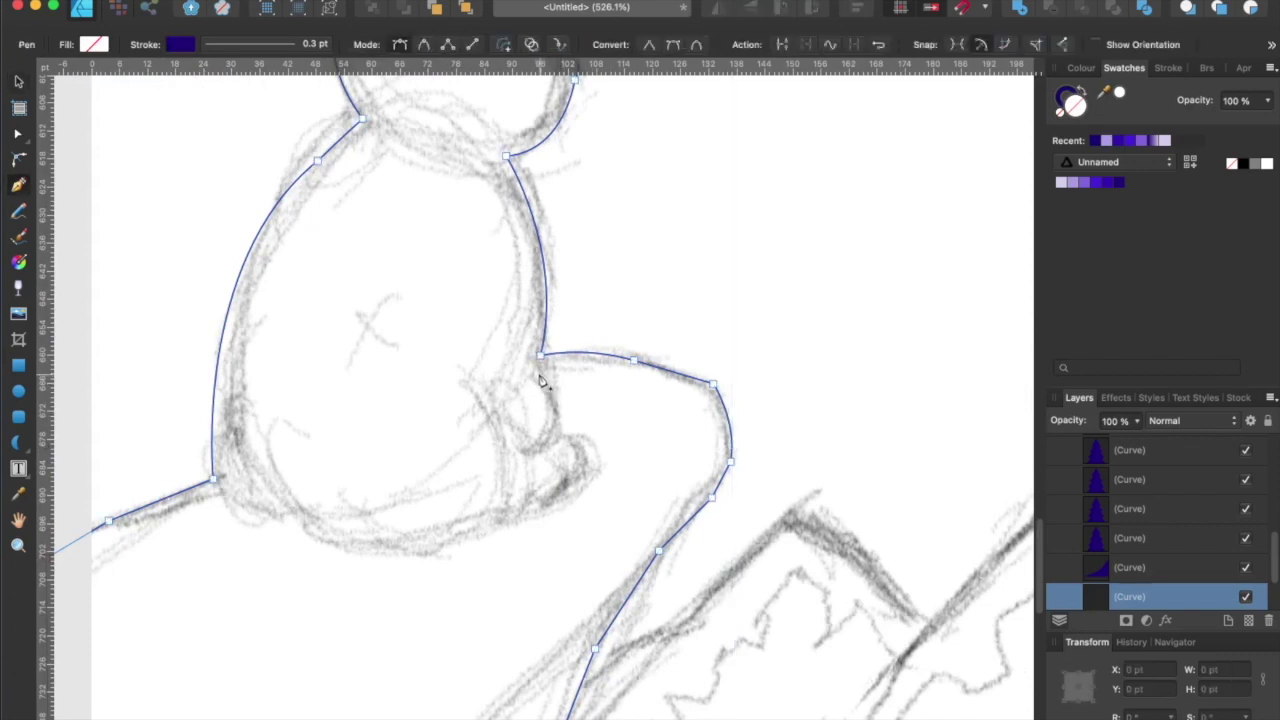
pyautogui.click(534, 368)
pyautogui.moveTo(532, 462); pyautogui.dragTo(531, 474)
pyautogui.moveTo(534, 368); pyautogui.dragTo(484, 333)
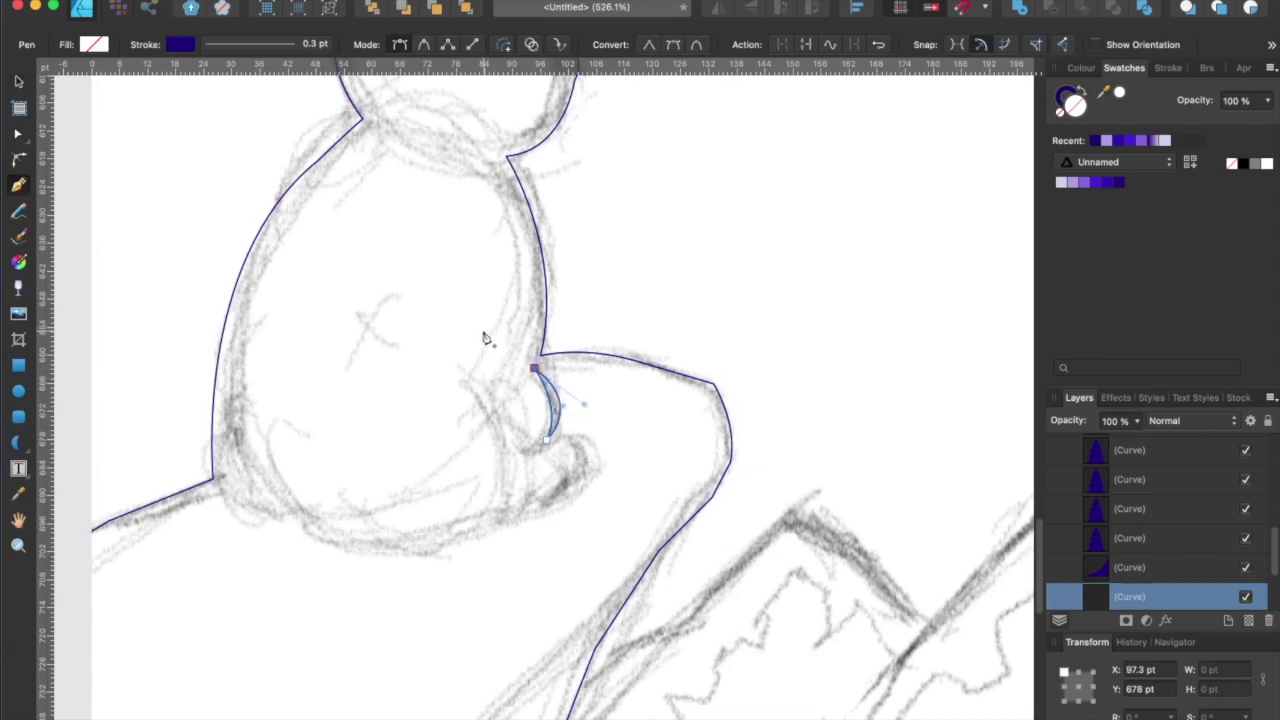
pyautogui.click(1082, 92)
pyautogui.click(1106, 140)
pyautogui.press('v')
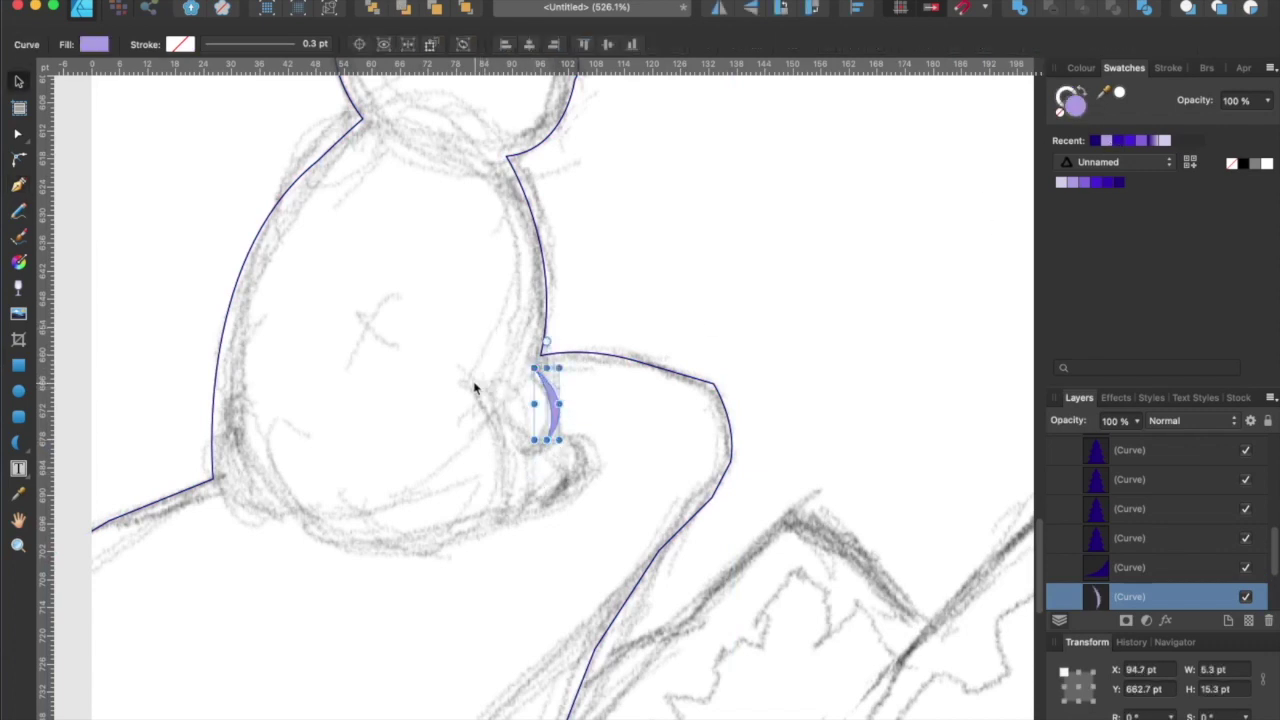
# Draw a longer crescent along the inner leg line of the rabbit's body and fill it light purple.
pyautogui.press('p')
pyautogui.click(465, 373)
pyautogui.moveTo(498, 475); pyautogui.dragTo(487, 532)
pyautogui.moveTo(467, 373); pyautogui.dragTo(391, 329)
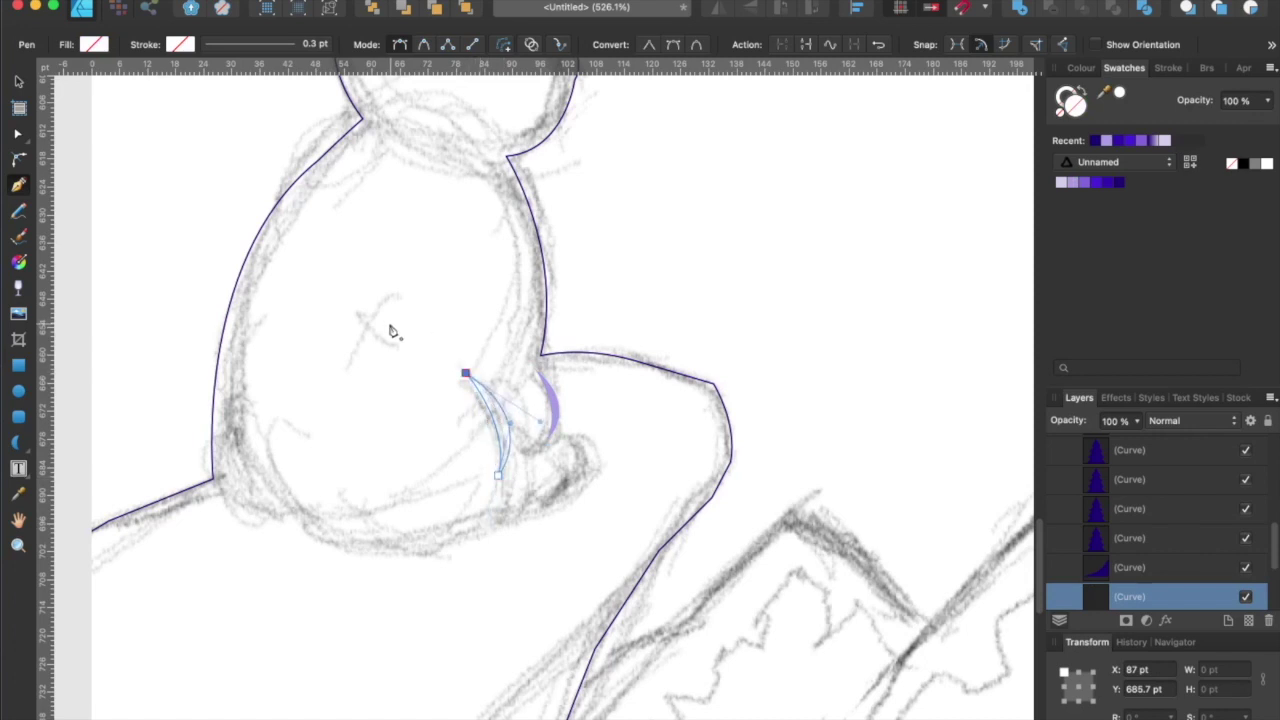
pyautogui.click(1108, 143)
# Draw a small crescent on the rabbit's foot and fill it light purple.
pyautogui.click(568, 443)
pyautogui.moveTo(565, 485); pyautogui.dragTo(547, 505)
pyautogui.moveTo(568, 443); pyautogui.dragTo(545, 427)
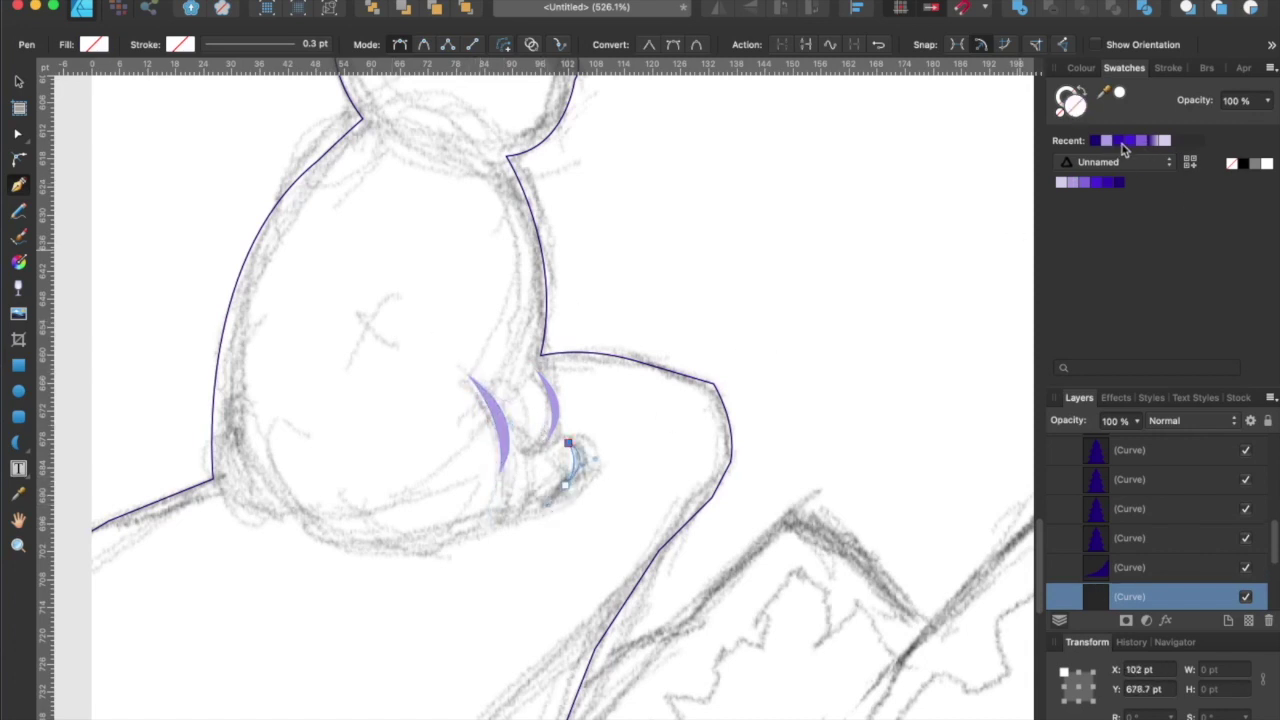
pyautogui.click(1122, 143)
# Draw a thin curved sliver about 14 by 15.7 pt between the rabbit's ears and fill it light purple.
pyautogui.scroll(7, 606, 437)
pyautogui.hscroll(-3, 606, 437)
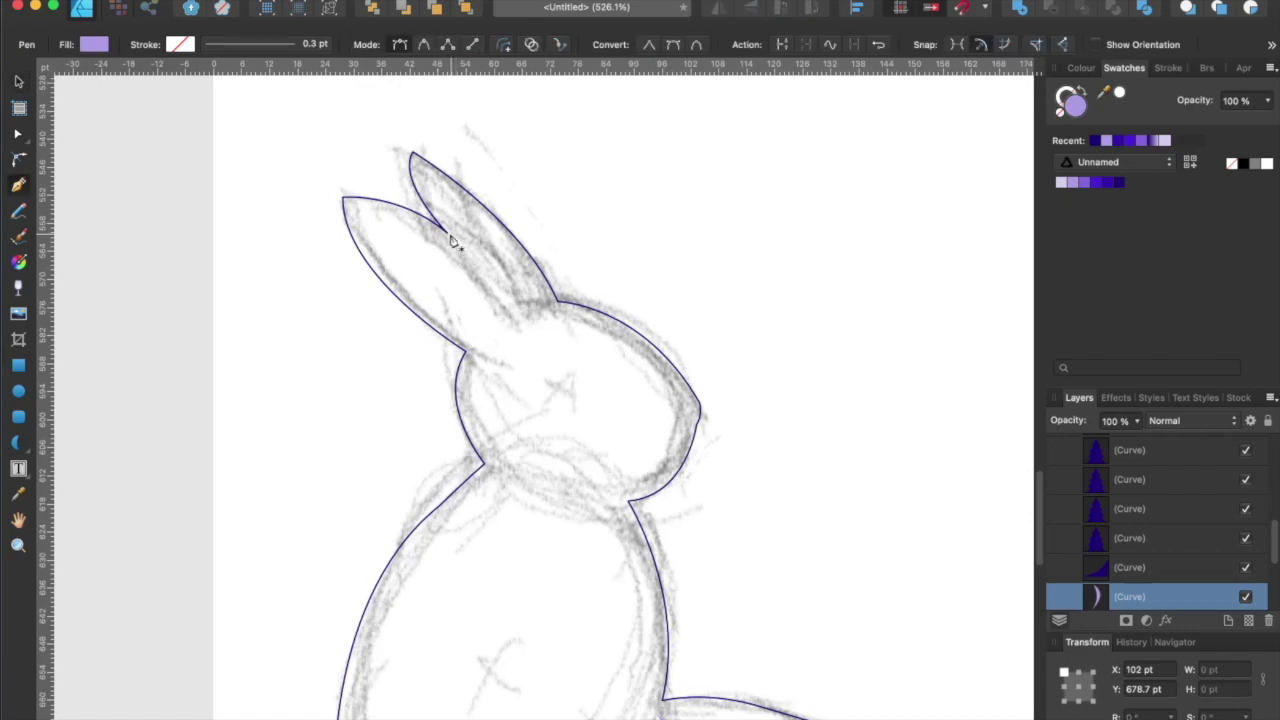
pyautogui.click(447, 233)
pyautogui.moveTo(512, 306); pyautogui.dragTo(519, 341)
pyautogui.click(512, 306)
pyautogui.moveTo(447, 233); pyautogui.dragTo(385, 204)
pyautogui.click(1106, 140)
pyautogui.press('v')
# Turn the dark indigo stroke of the rabbit and cliff outline into a fill.
pyautogui.scroll(-5, 815, 265)
pyautogui.hscroll(2, 657, 325)
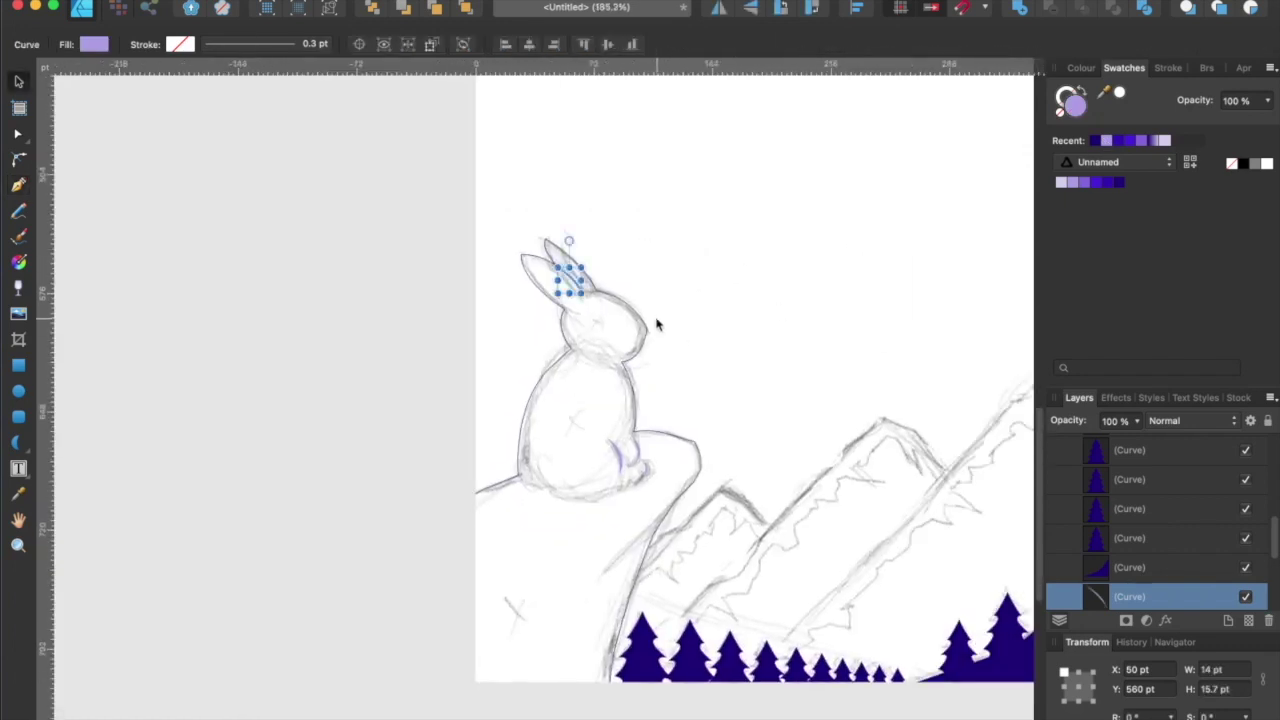
pyautogui.click(645, 322)
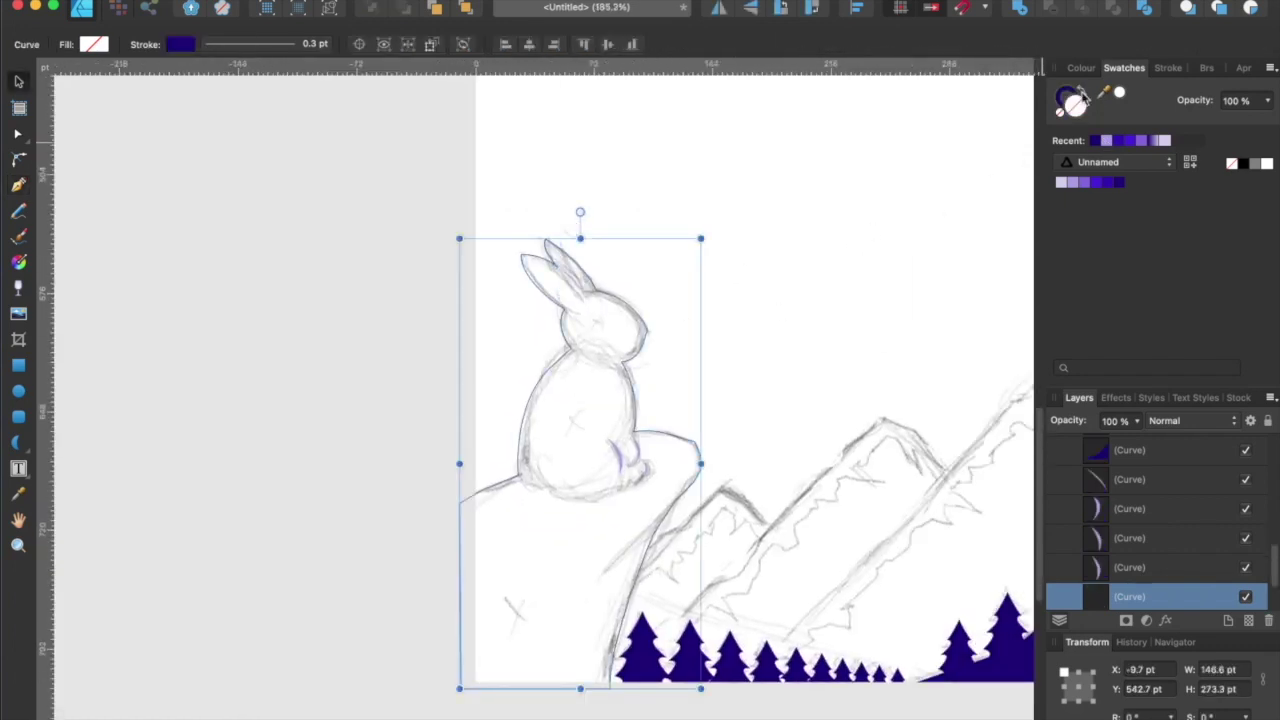
pyautogui.hotkey('shift', 'x')
pyautogui.hscroll(3, 800, 270)
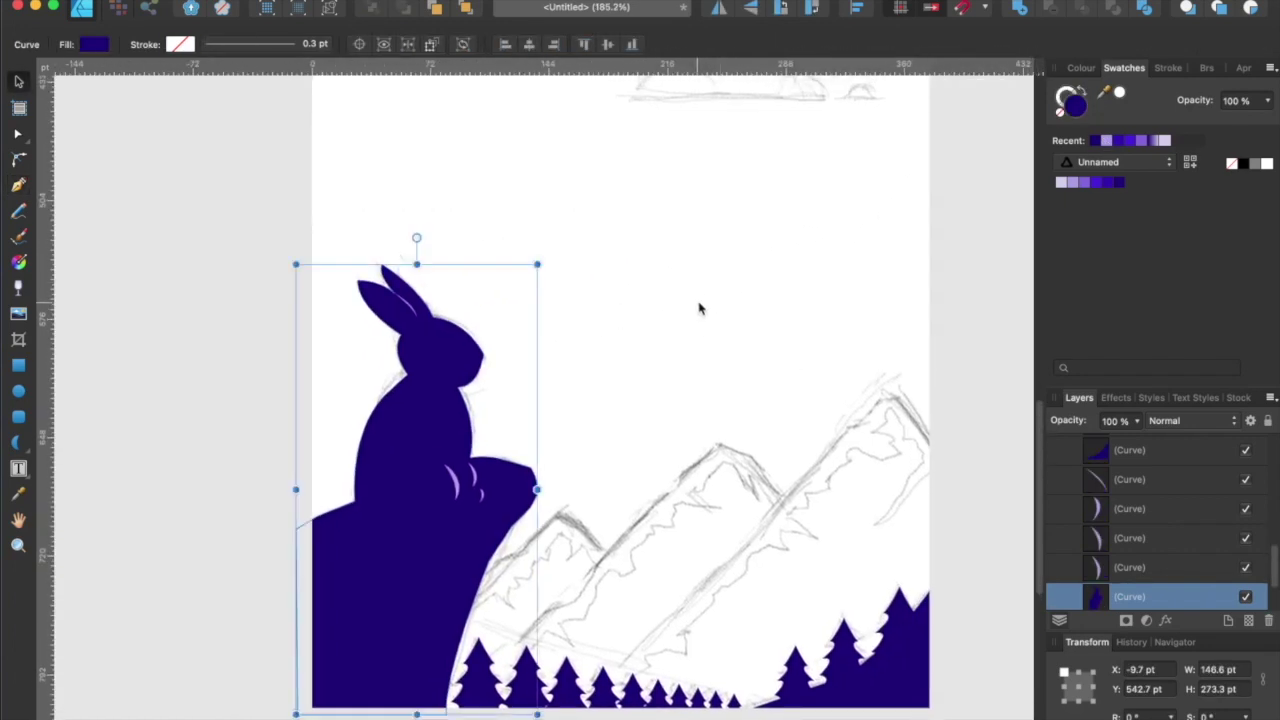
# Collapse the Foreground layer's contents and make the Middleground and Background layers visible.
pyautogui.scroll(-3, 766, 428)
pyautogui.scroll(2, 751, 423)
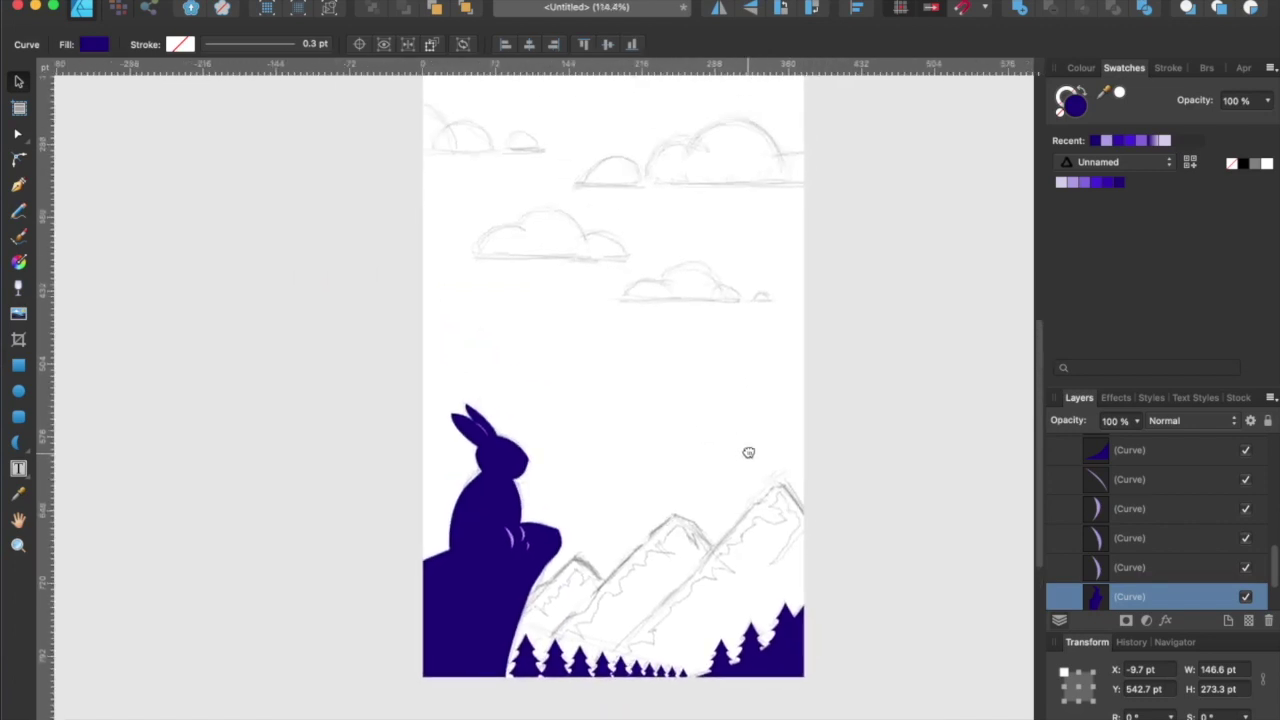
pyautogui.scroll(2, 1110, 520)
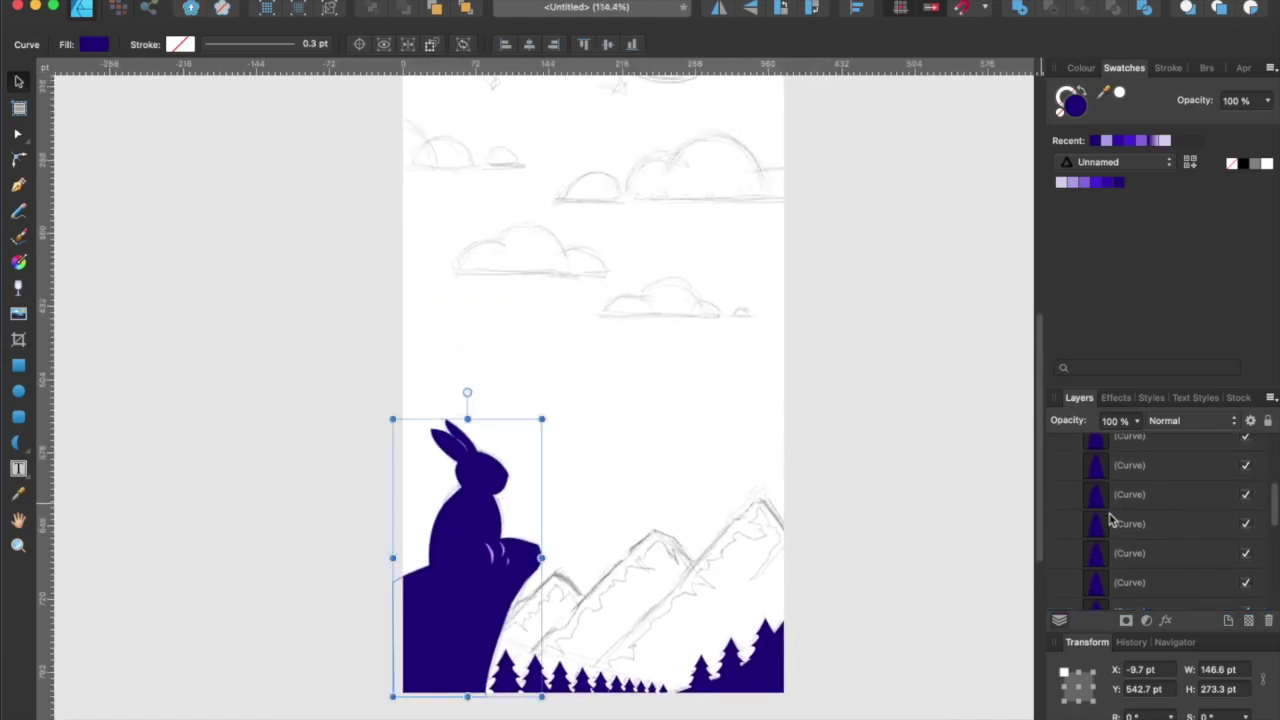
pyautogui.scroll(3, 1110, 520)
pyautogui.click(1065, 477)
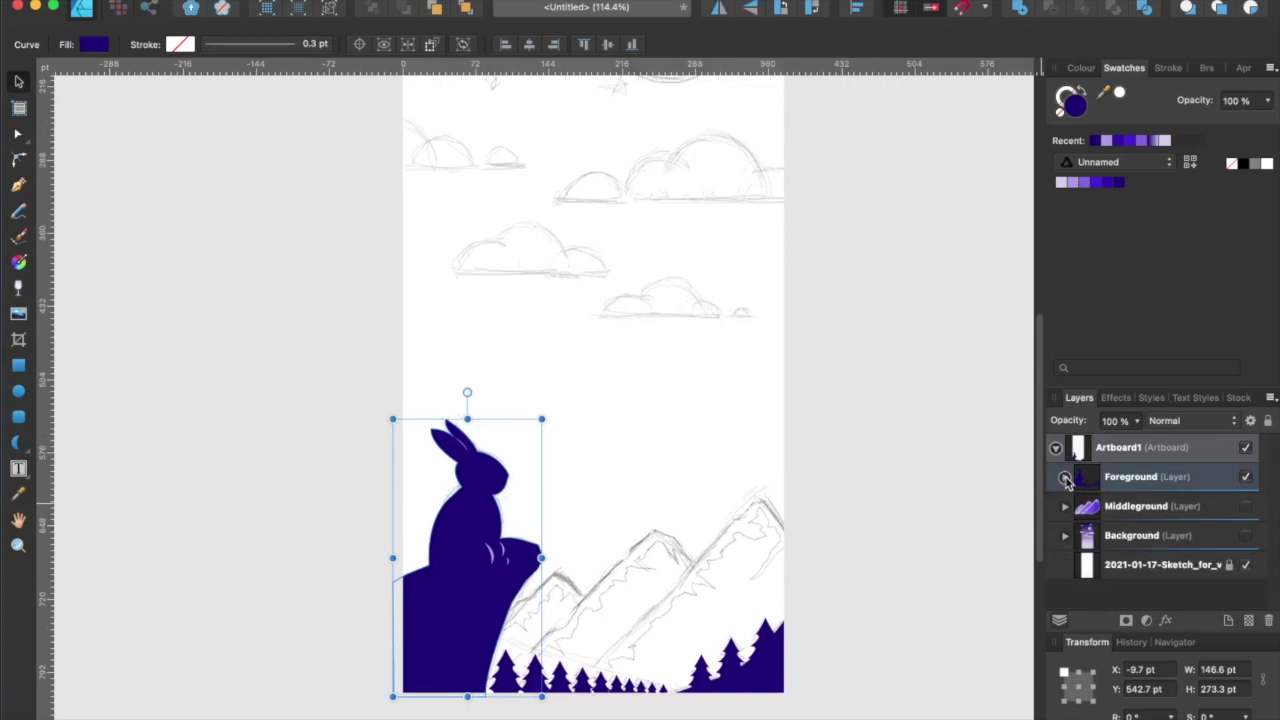
pyautogui.click(1246, 507)
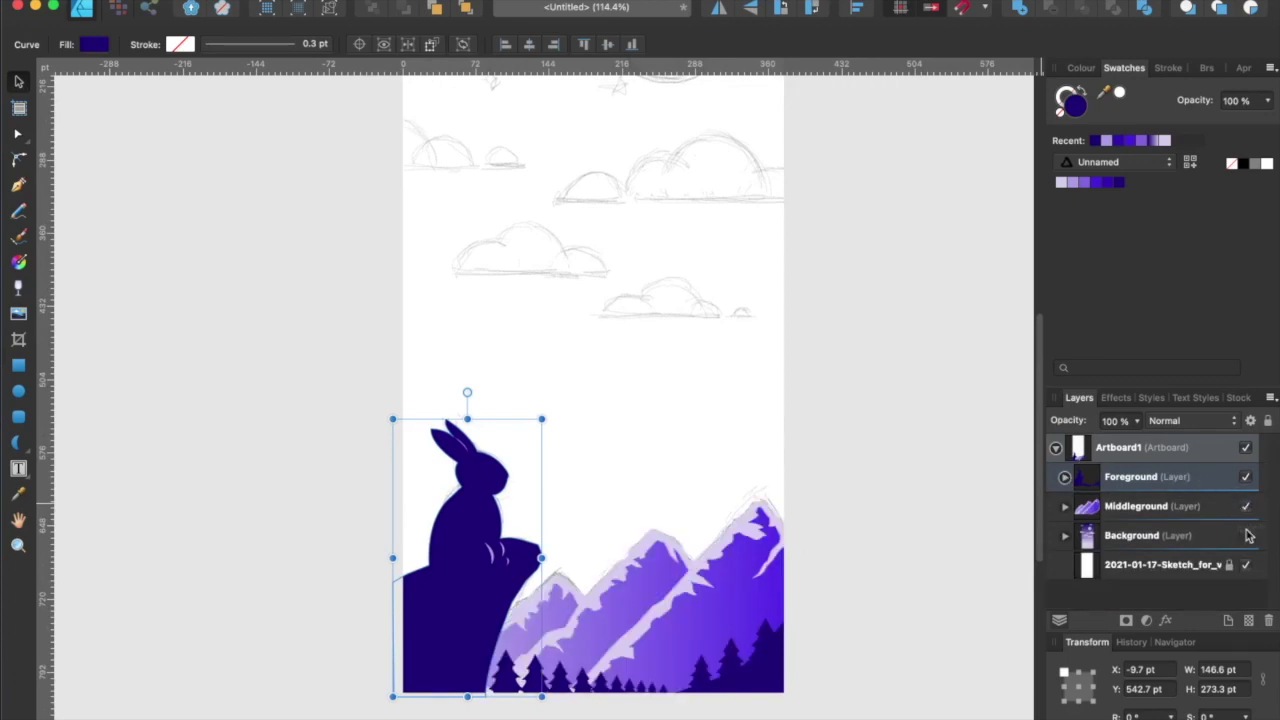
pyautogui.click(1245, 535)
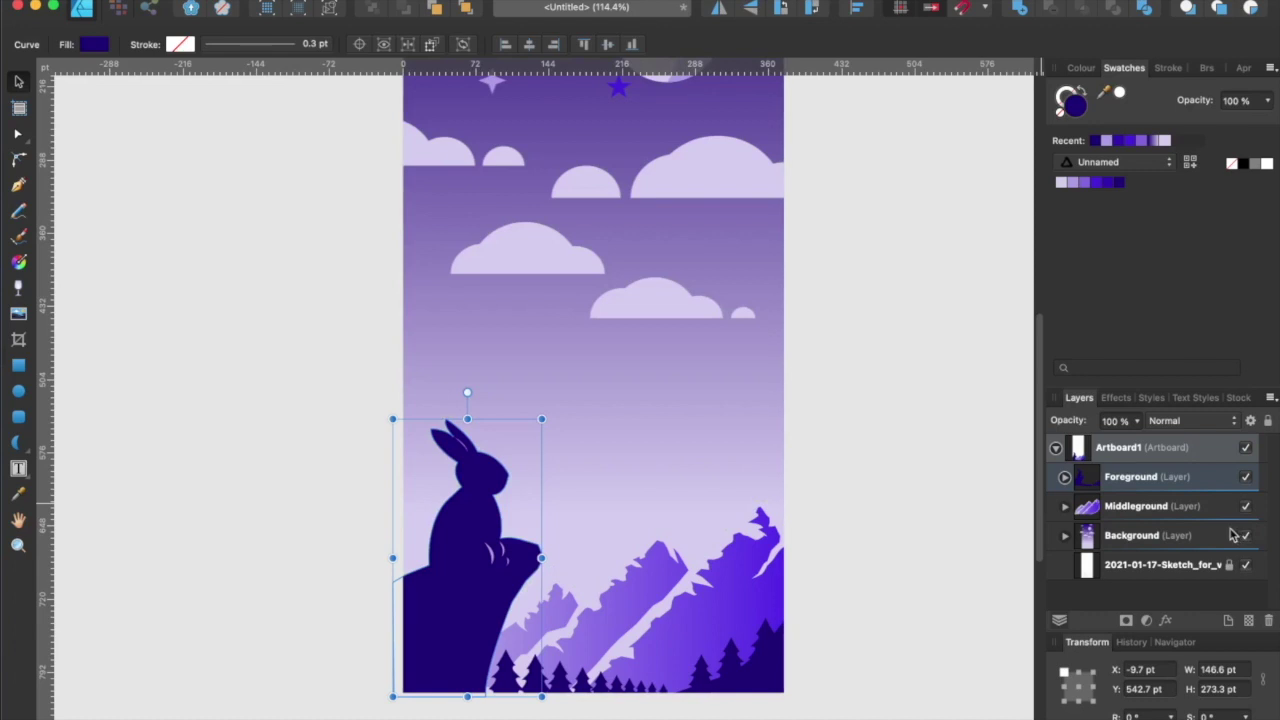
pyautogui.click(894, 394)
pyautogui.scroll(-3, 894, 385)
pyautogui.moveTo(891, 371); pyautogui.dragTo(878, 408)
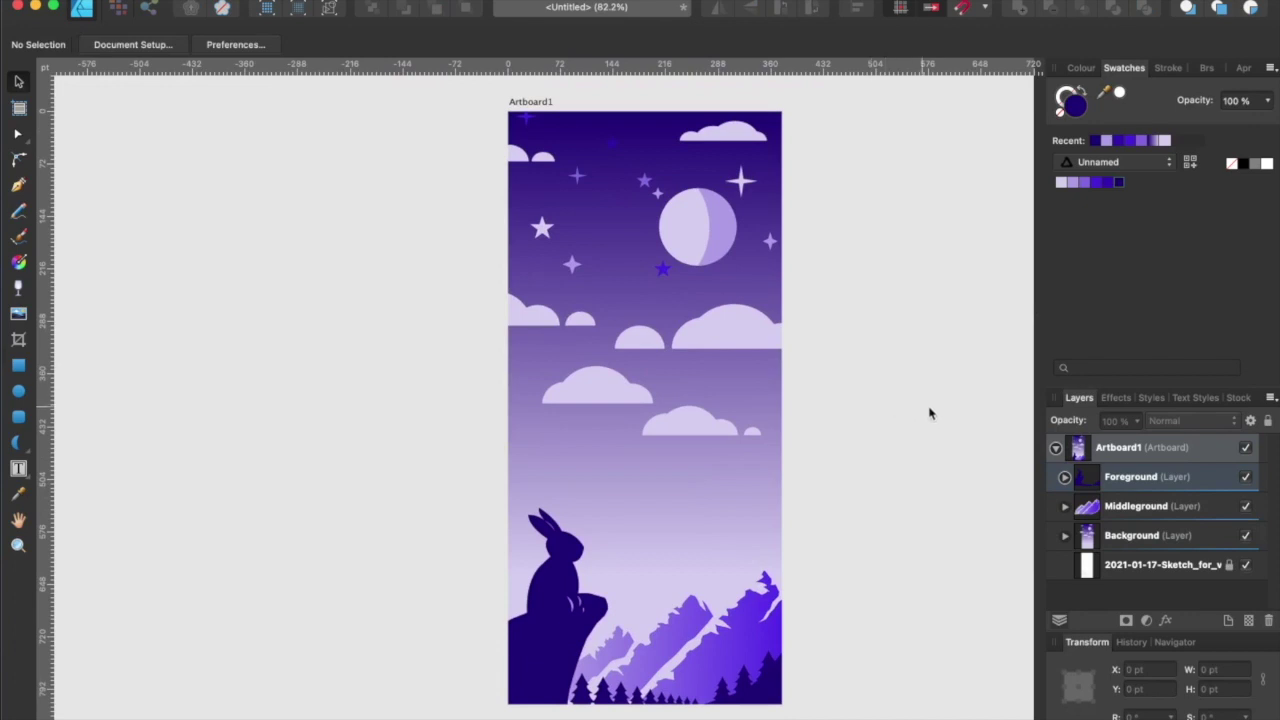
# Select the three light purple snow shapes behind the mountains in the Middleground layer and recolour their fill near-white, RGB 245, 244, 251.
pyautogui.click(1100, 506)
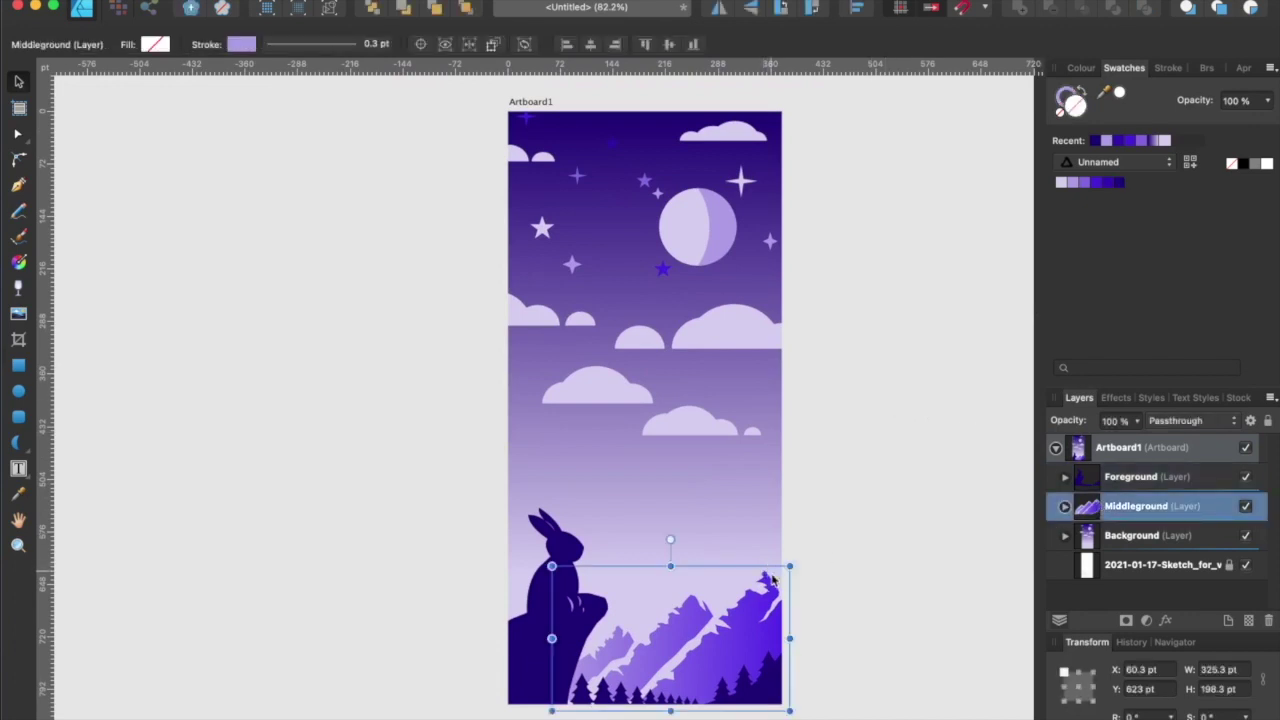
pyautogui.scroll(3, 765, 592)
pyautogui.click(743, 595)
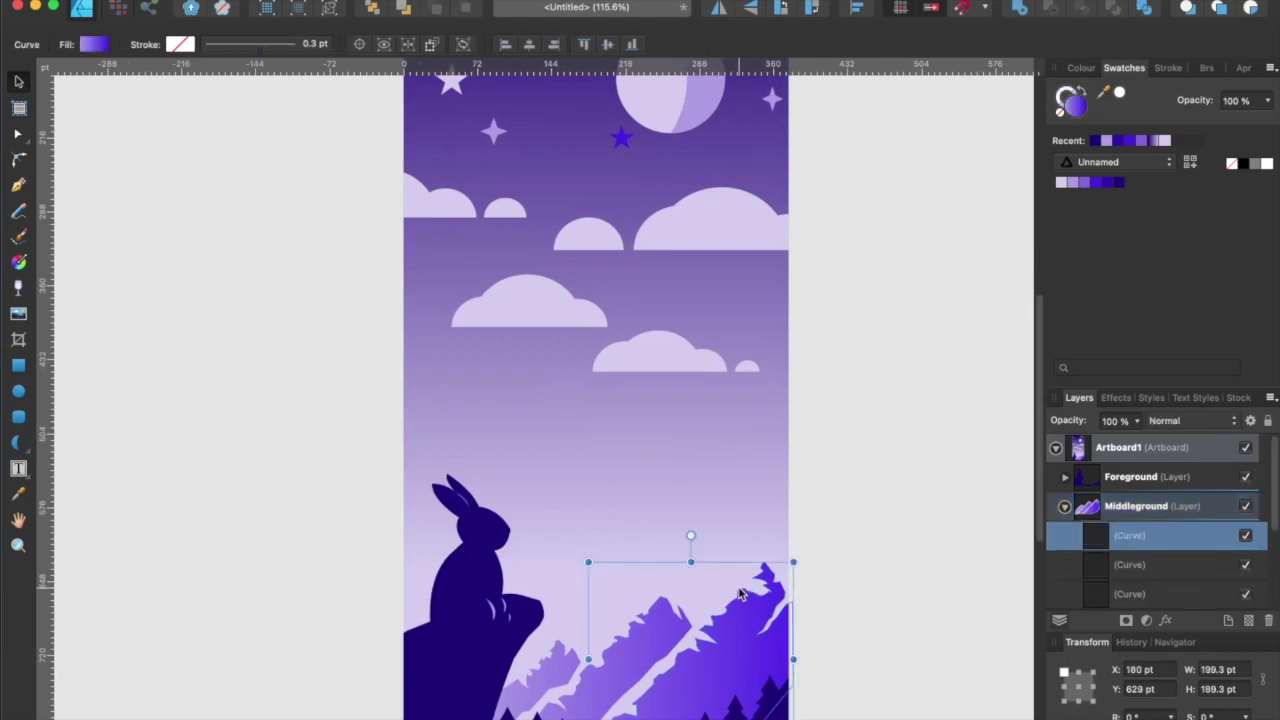
pyautogui.click(1105, 568)
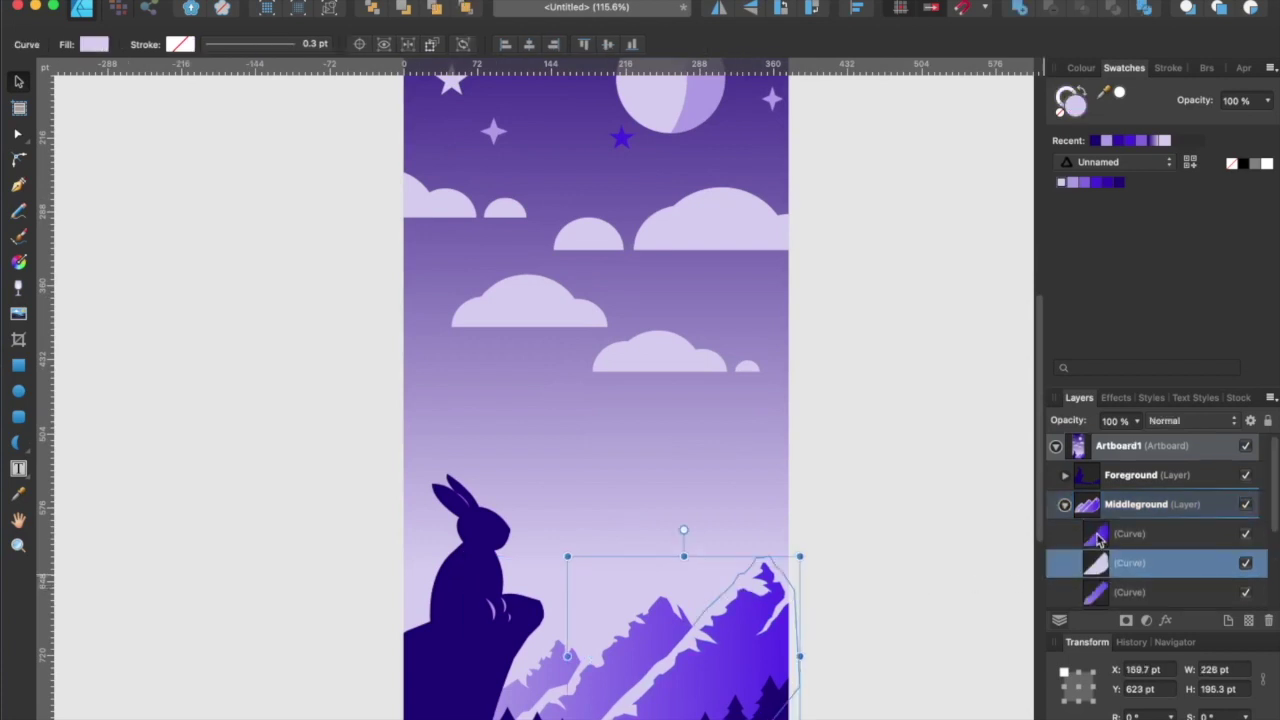
pyautogui.scroll(-3, 1102, 550)
pyautogui.keyDown('shift'); pyautogui.click(1098, 513); pyautogui.keyUp('shift')
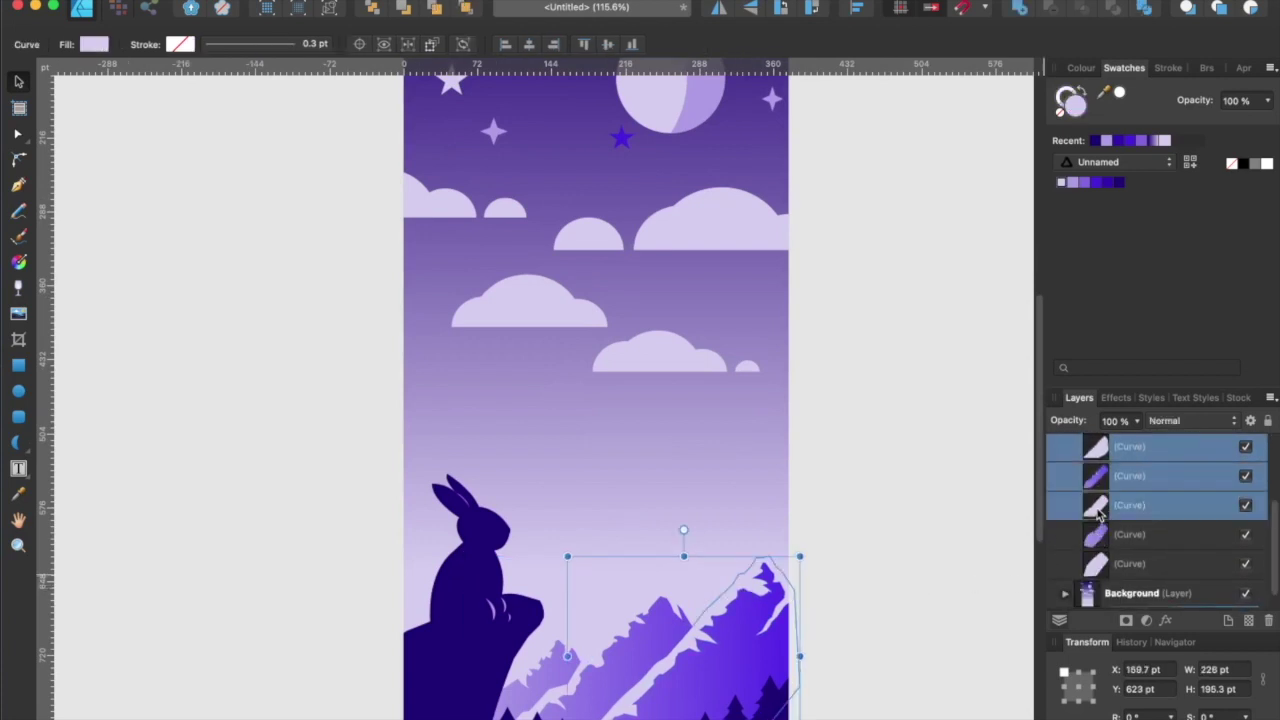
pyautogui.keyDown('shift'); pyautogui.click(658, 628); pyautogui.keyUp('shift')
pyautogui.keyDown('shift'); pyautogui.click(540, 662); pyautogui.keyUp('shift')
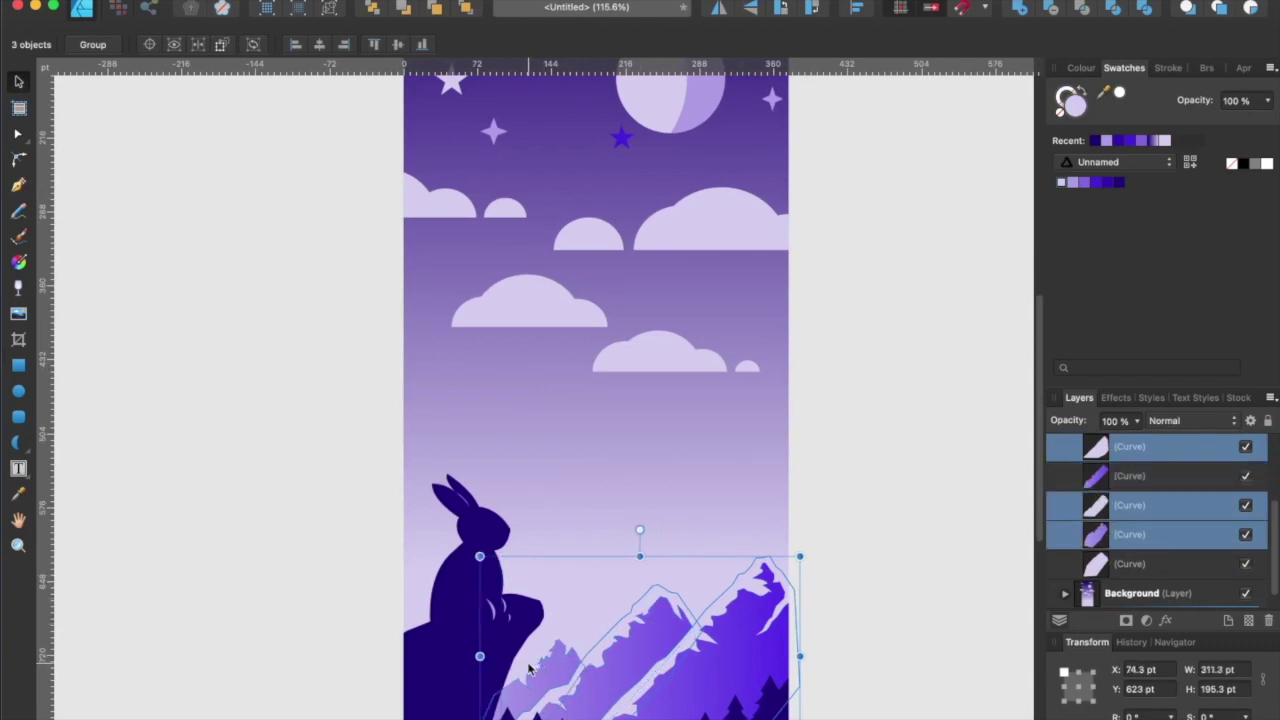
pyautogui.keyDown('shift'); pyautogui.click(536, 672); pyautogui.keyUp('shift')
pyautogui.keyDown('shift'); pyautogui.click(550, 676); pyautogui.keyUp('shift')
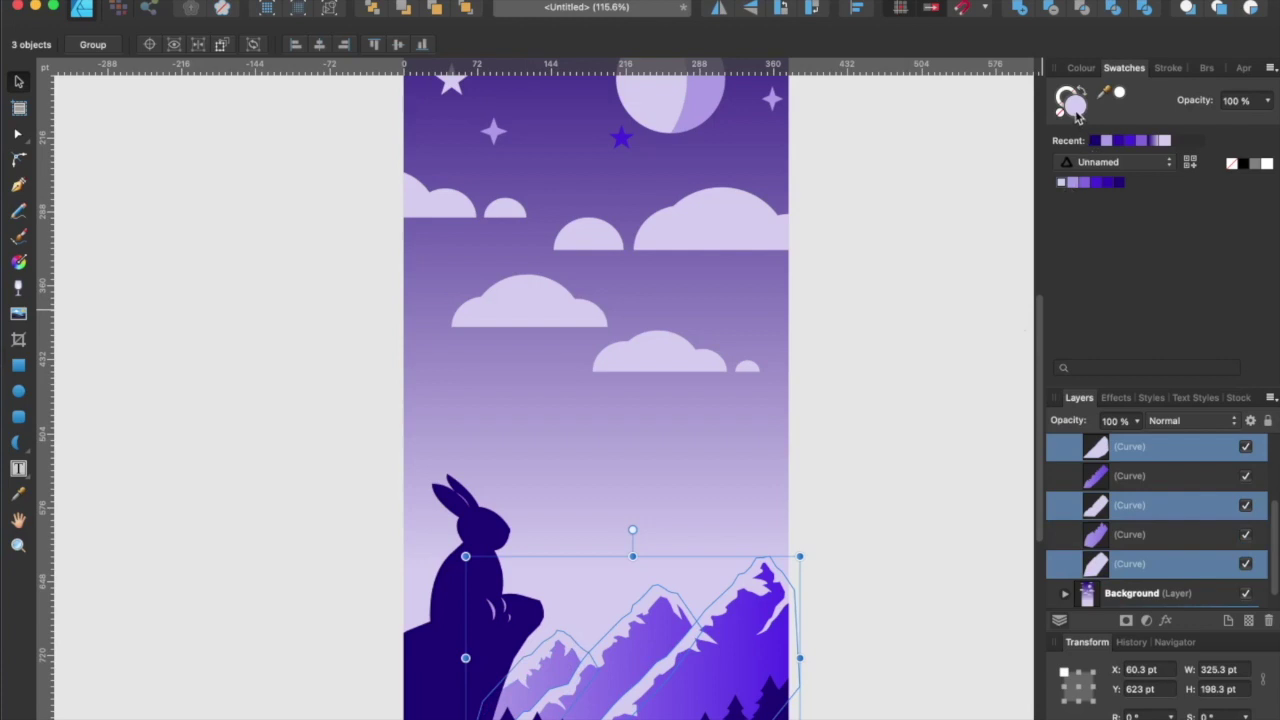
pyautogui.doubleClick(1073, 104)
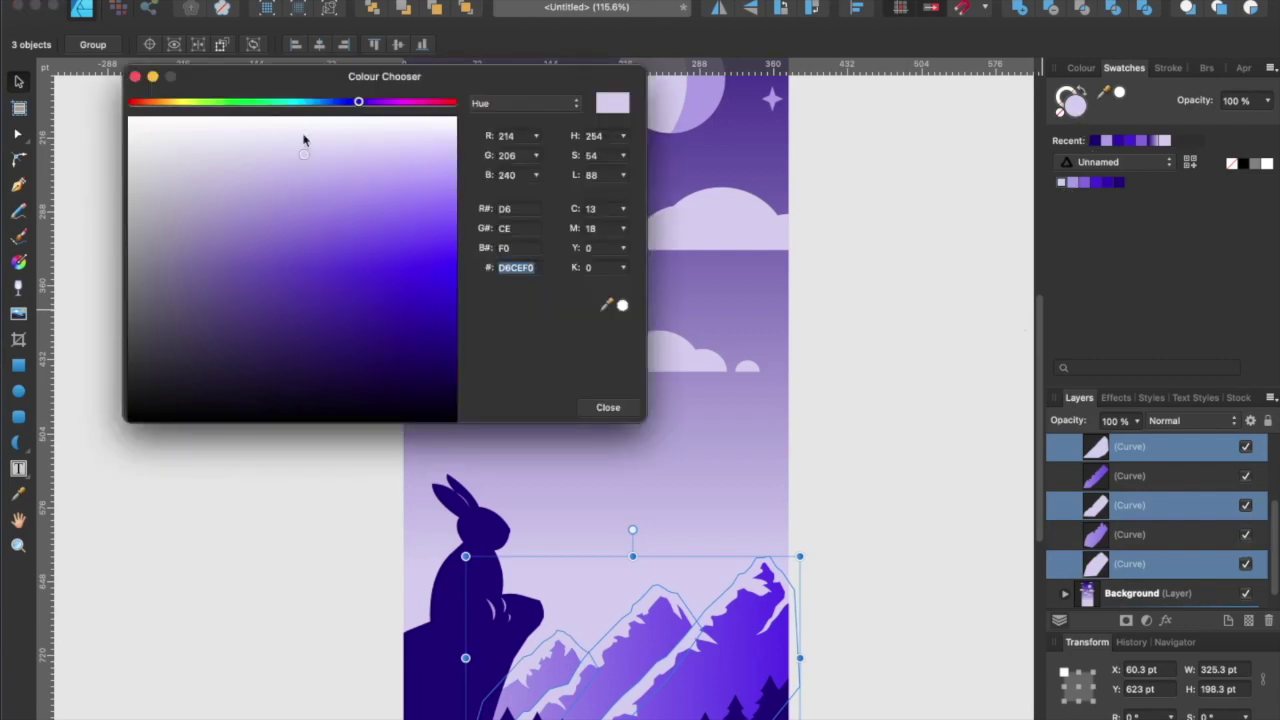
pyautogui.moveTo(304, 140); pyautogui.dragTo(277, 126)
pyautogui.press('BackSpace')
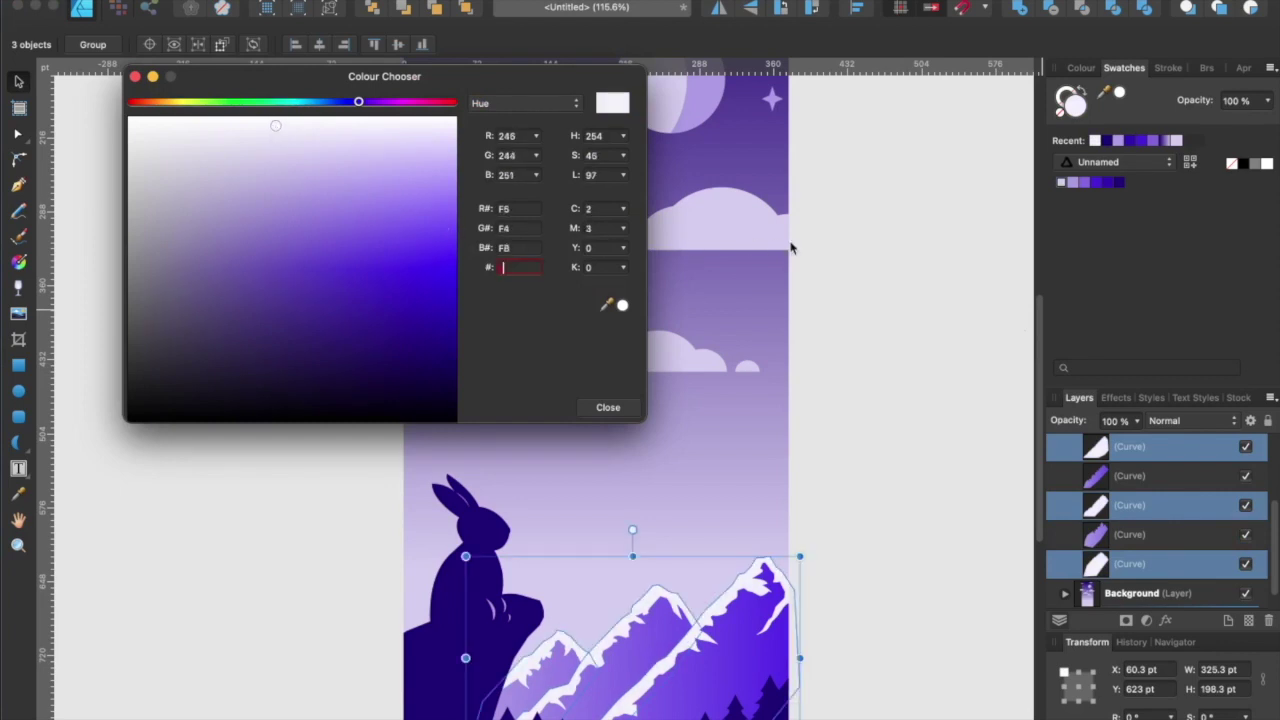
pyautogui.click(625, 408)
pyautogui.click(886, 340)
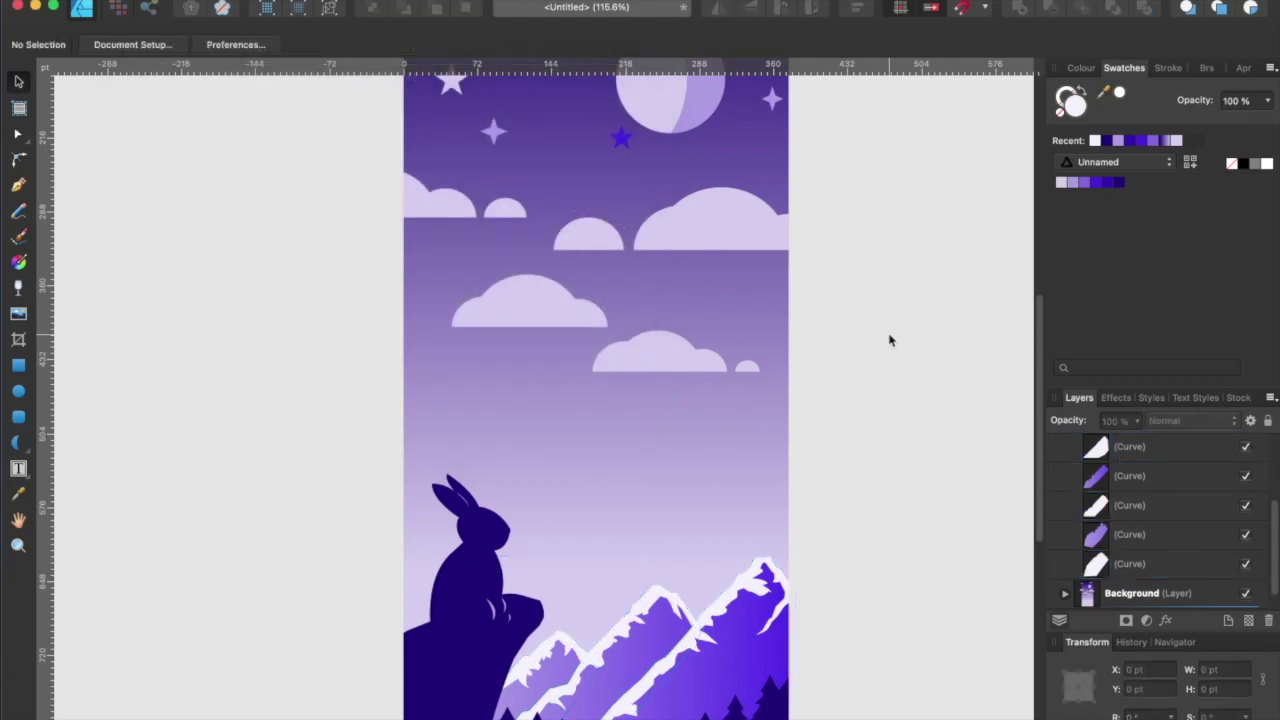
# Hide the interface around the canvas and examine the complete illustration on the artboard.
pyautogui.scroll(-3, 886, 340)
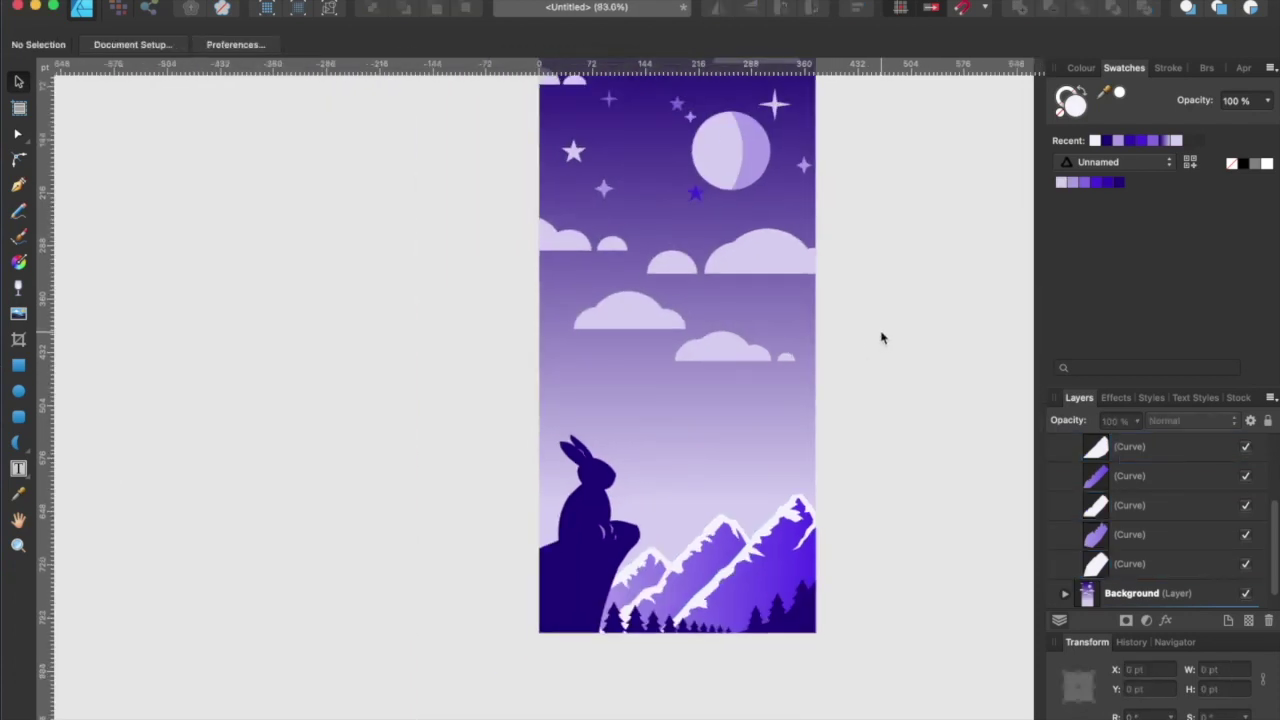
pyautogui.scroll(-1, 881, 337)
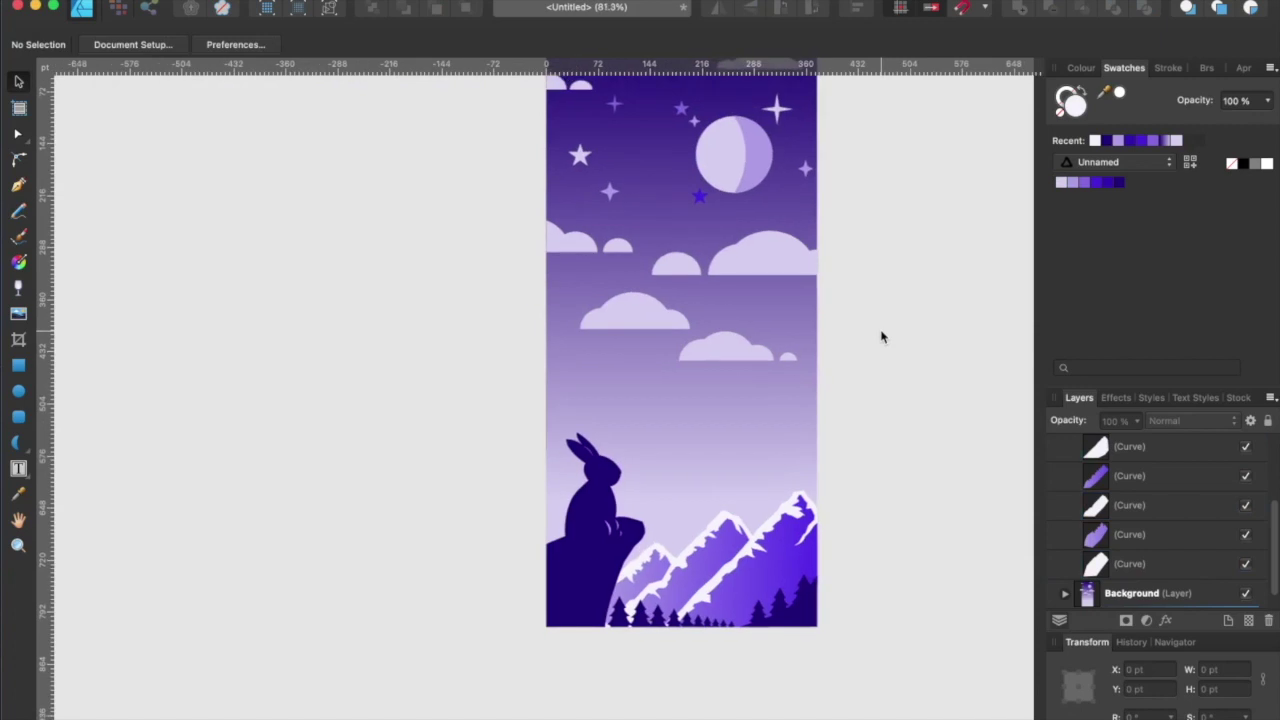
pyautogui.scroll(-1, 881, 337)
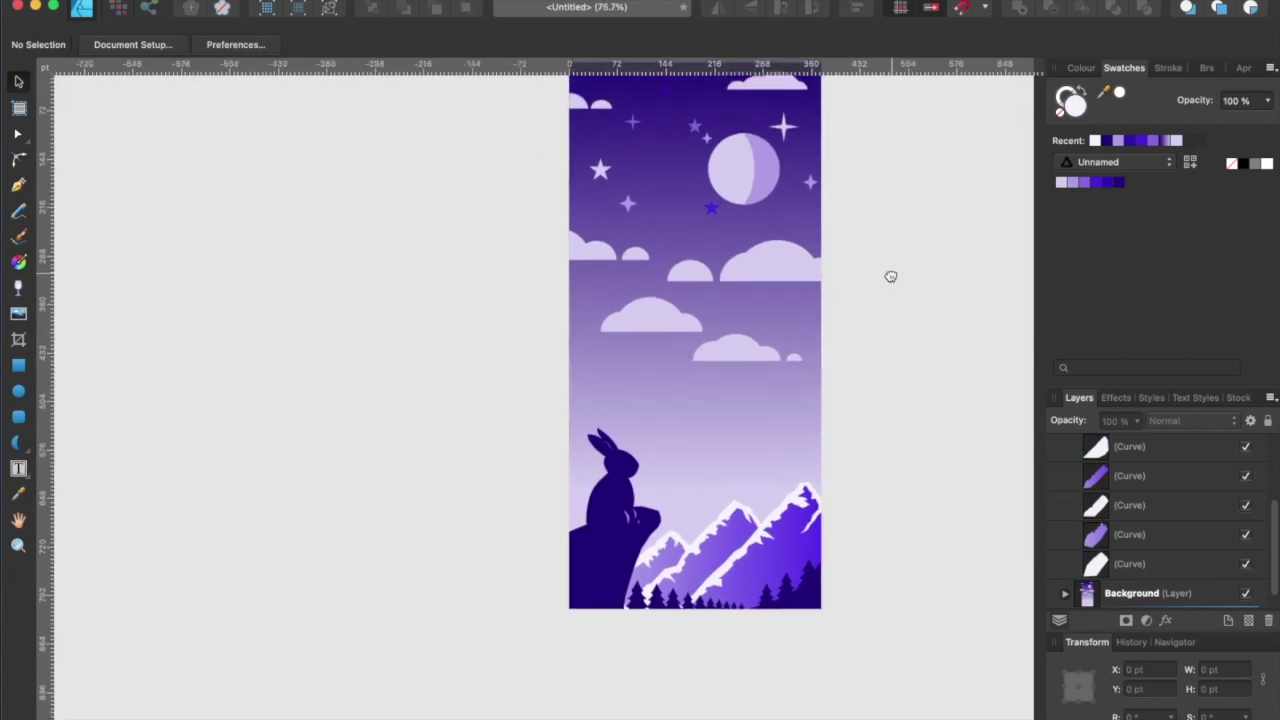
pyautogui.moveTo(891, 277); pyautogui.dragTo(854, 369)
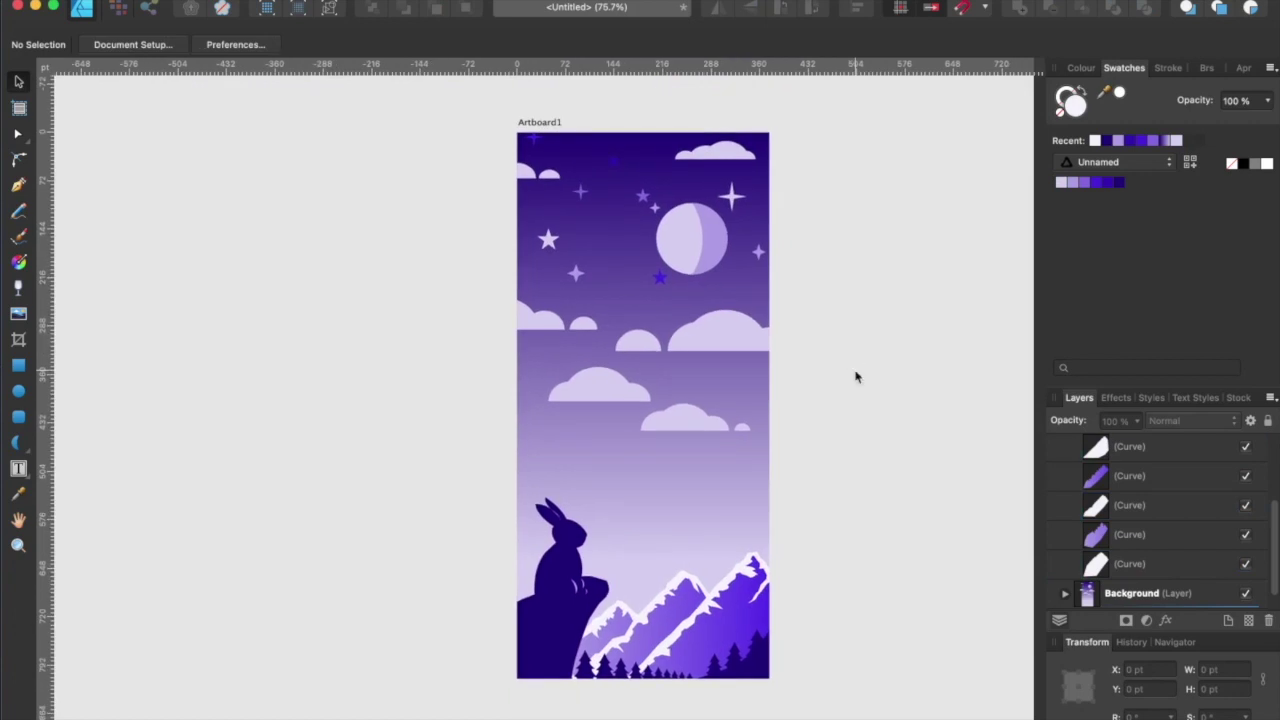
pyautogui.moveTo(855, 371); pyautogui.dragTo(843, 370)
pyautogui.press('Tab')
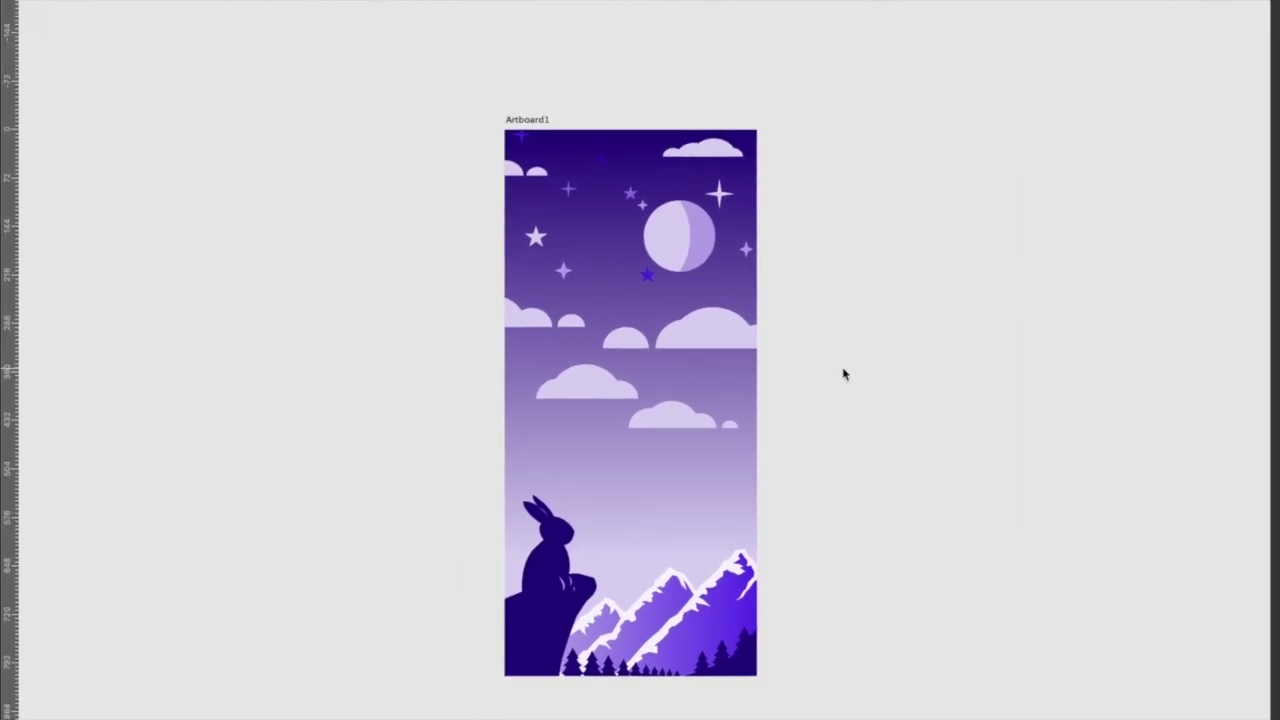